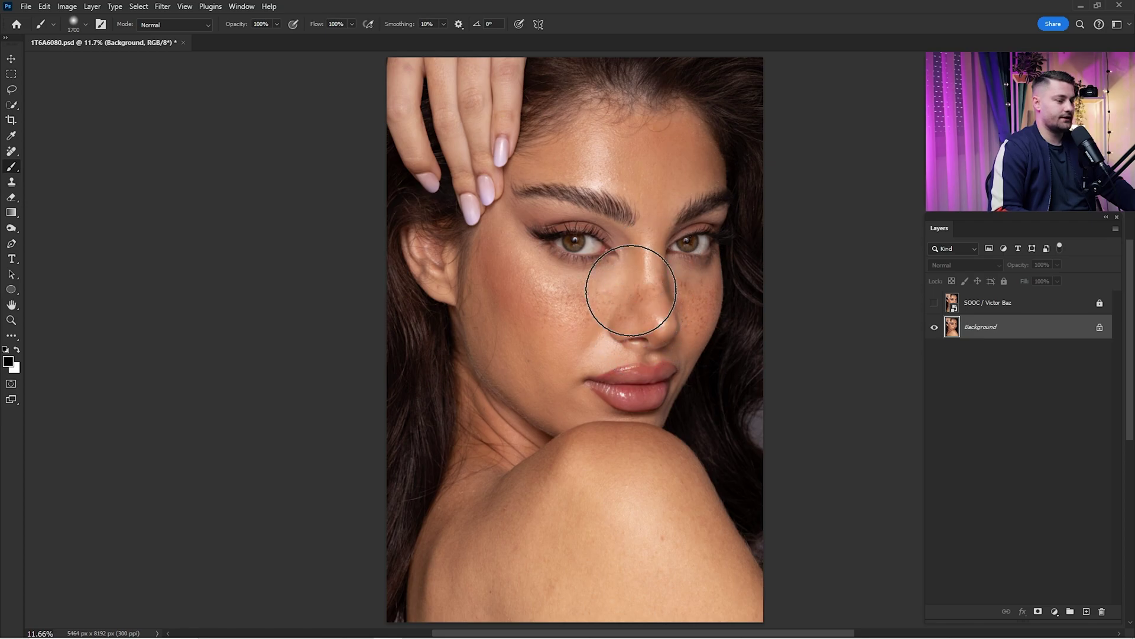
Open the Actions panel and run the "1st Step / All in one" action from the Retouching Kit set
{"action": "left_click", "coordinate": [241, 6]}
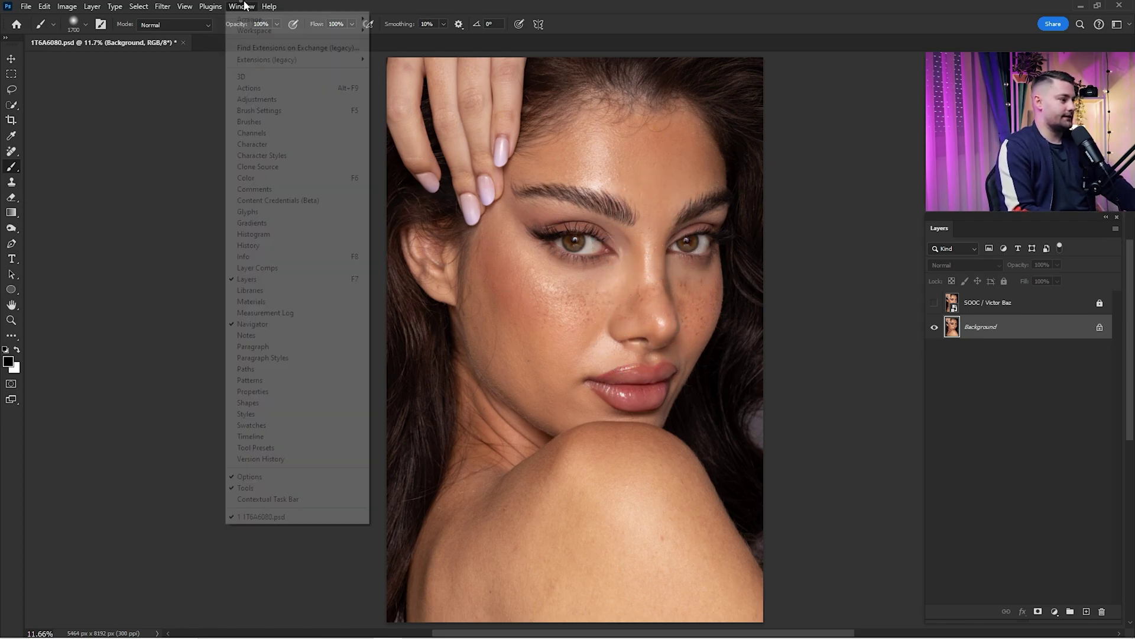
{"action": "left_click", "coordinate": [276, 89]}
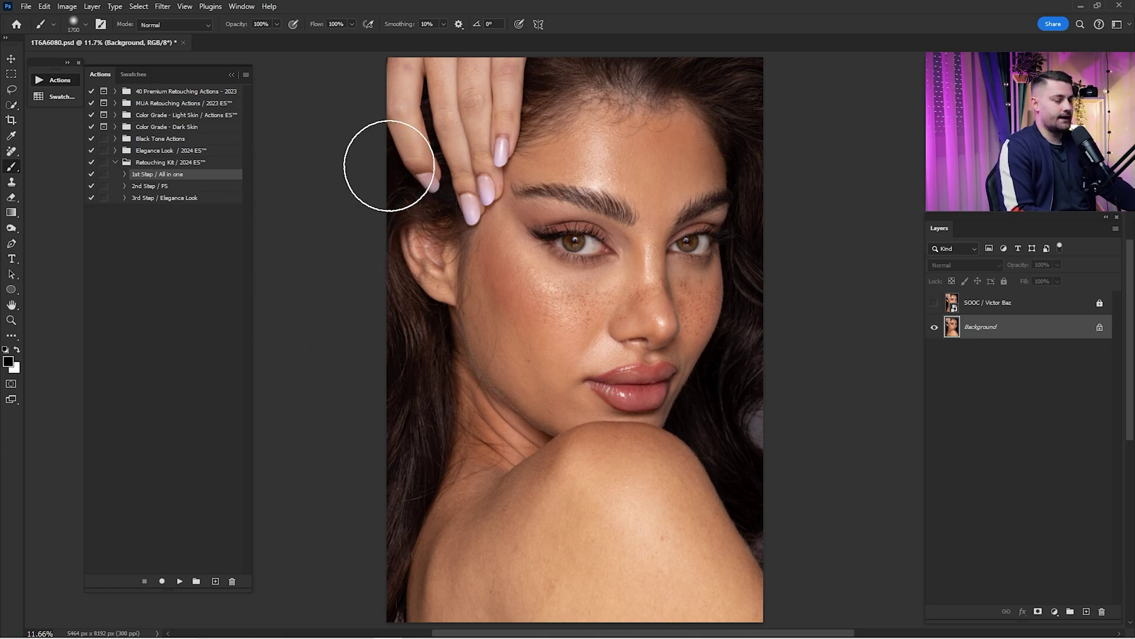
{"action": "left_click", "coordinate": [157, 187]}
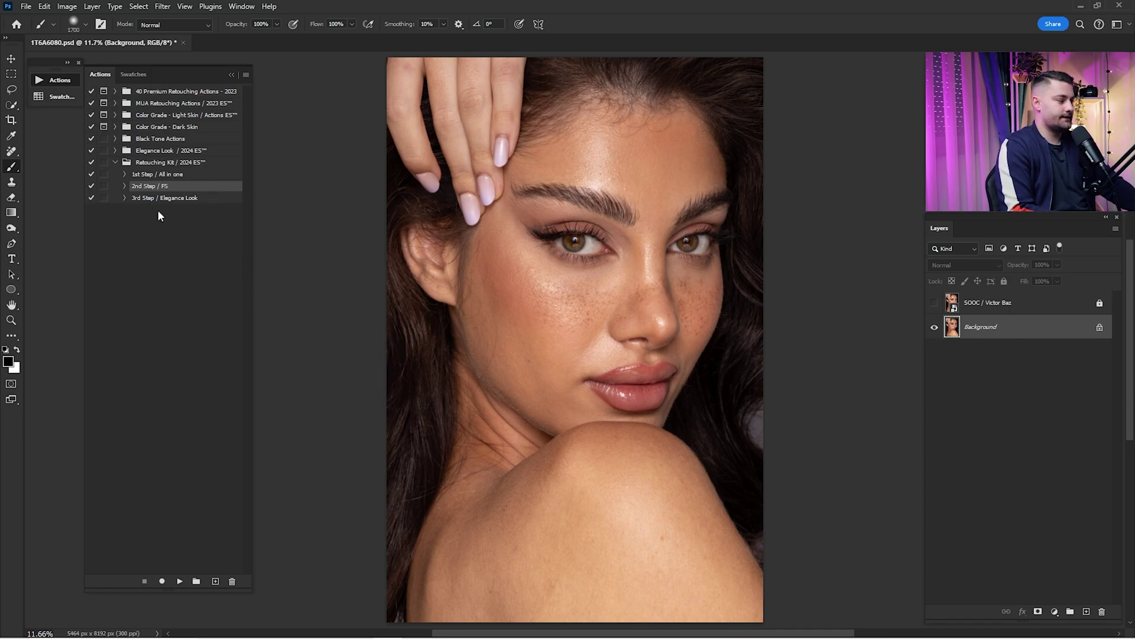
{"action": "key", "text": "j"}
{"action": "left_click", "coordinate": [152, 176]}
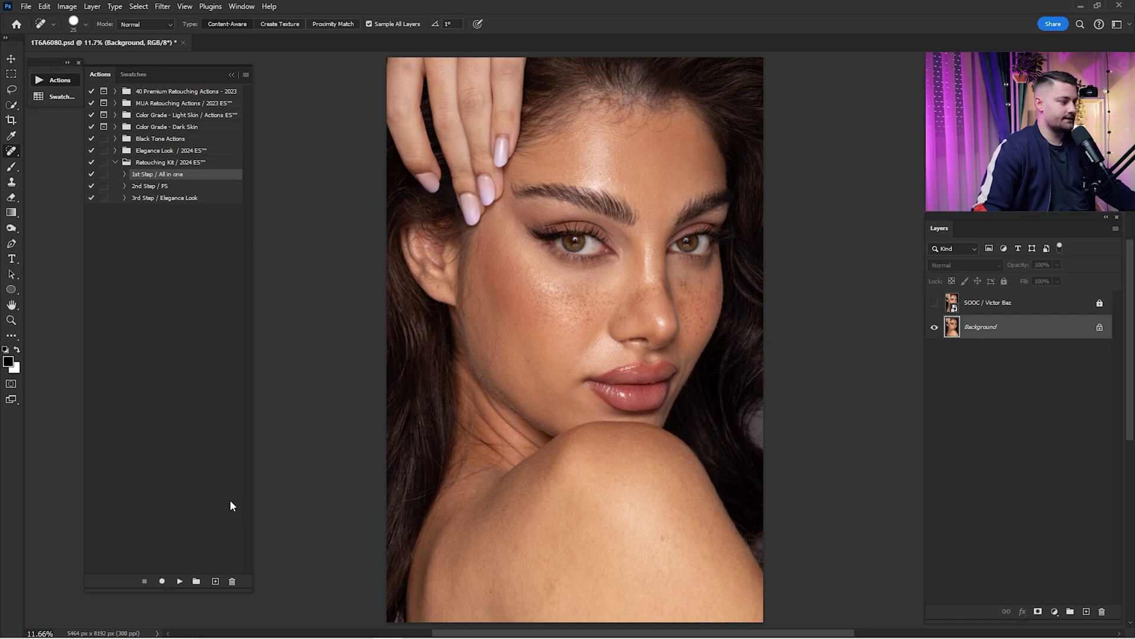
{"action": "left_click", "coordinate": [180, 582]}
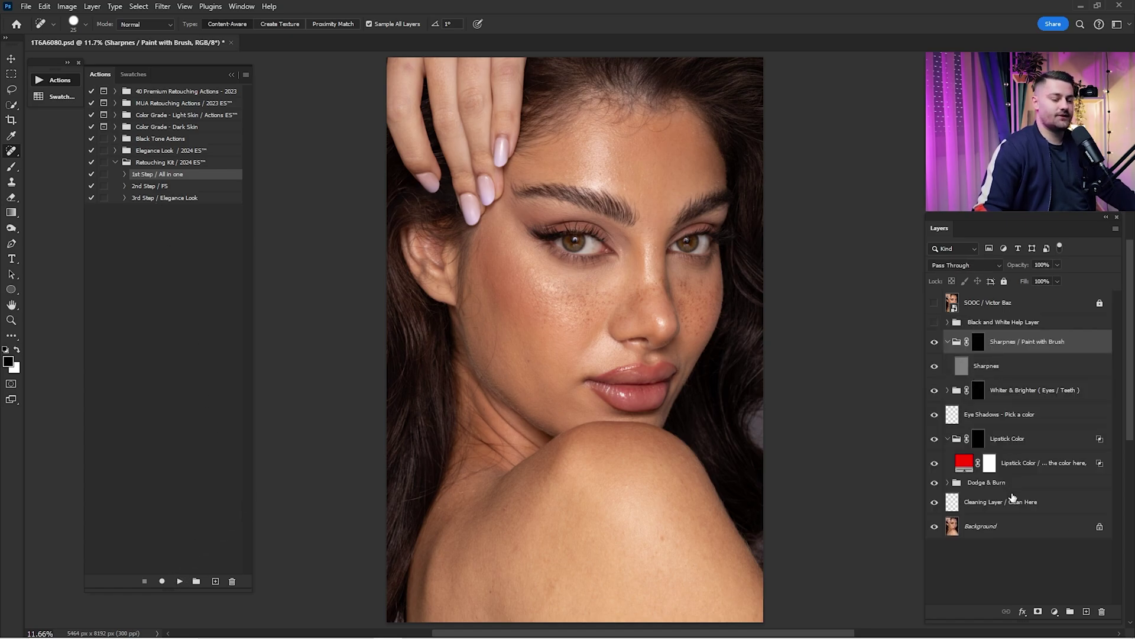
Examine the retouching layers and groups from Cleaning Layer up to Black and White Help Layer, previewing the black-and-white view
{"action": "left_click", "coordinate": [1010, 504]}
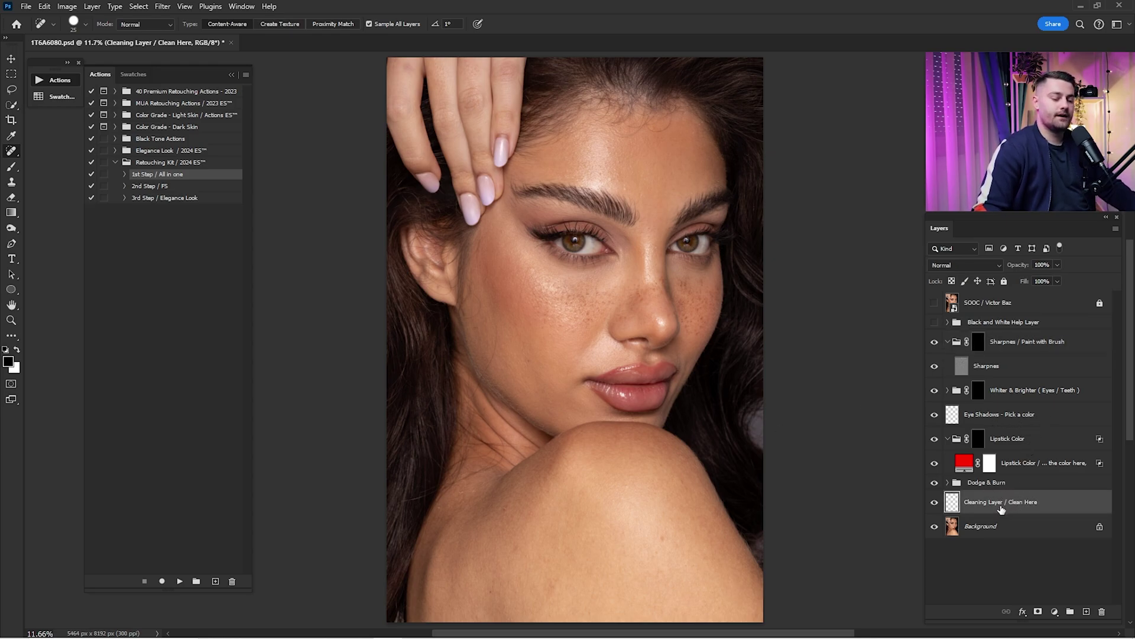
{"action": "left_click", "coordinate": [979, 485]}
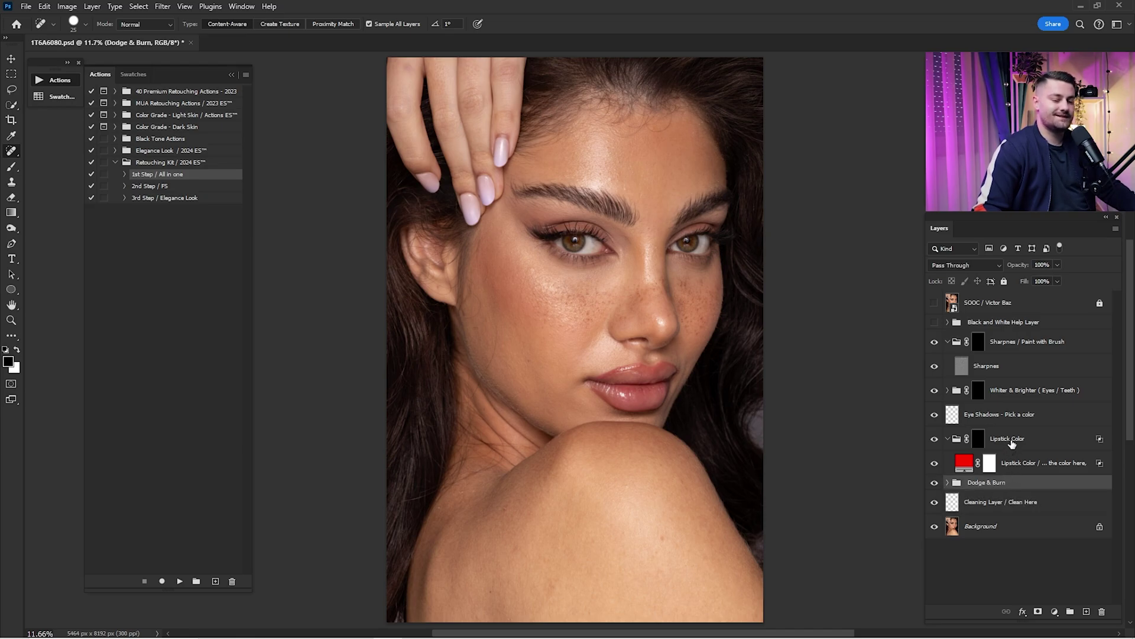
{"action": "left_click", "coordinate": [1012, 442]}
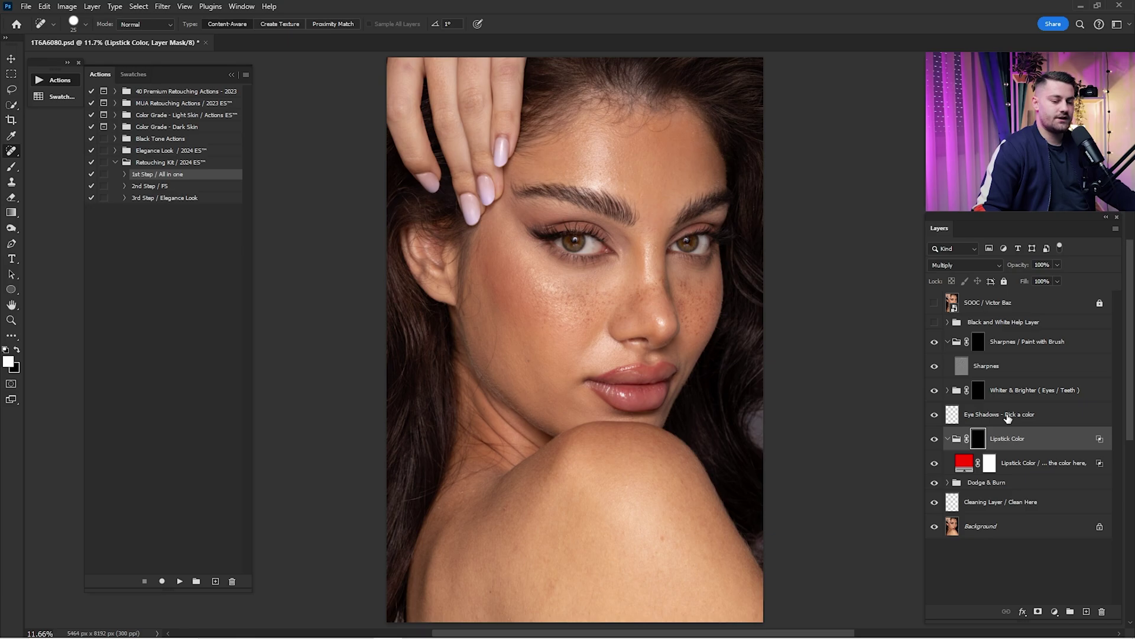
{"action": "left_click", "coordinate": [1008, 416]}
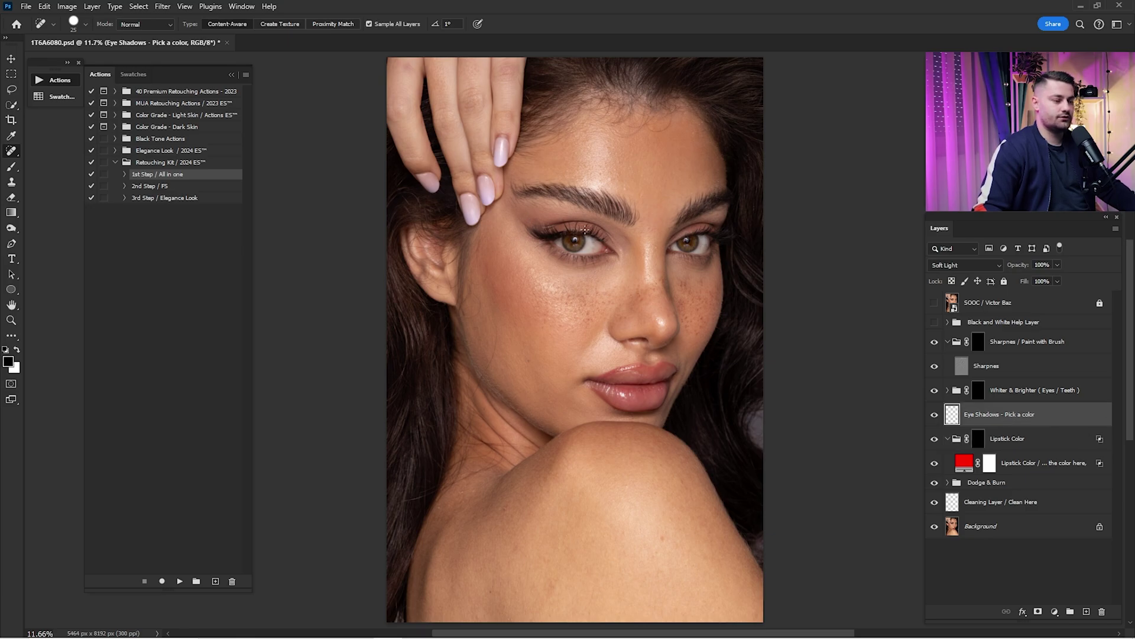
{"action": "left_click", "coordinate": [986, 393]}
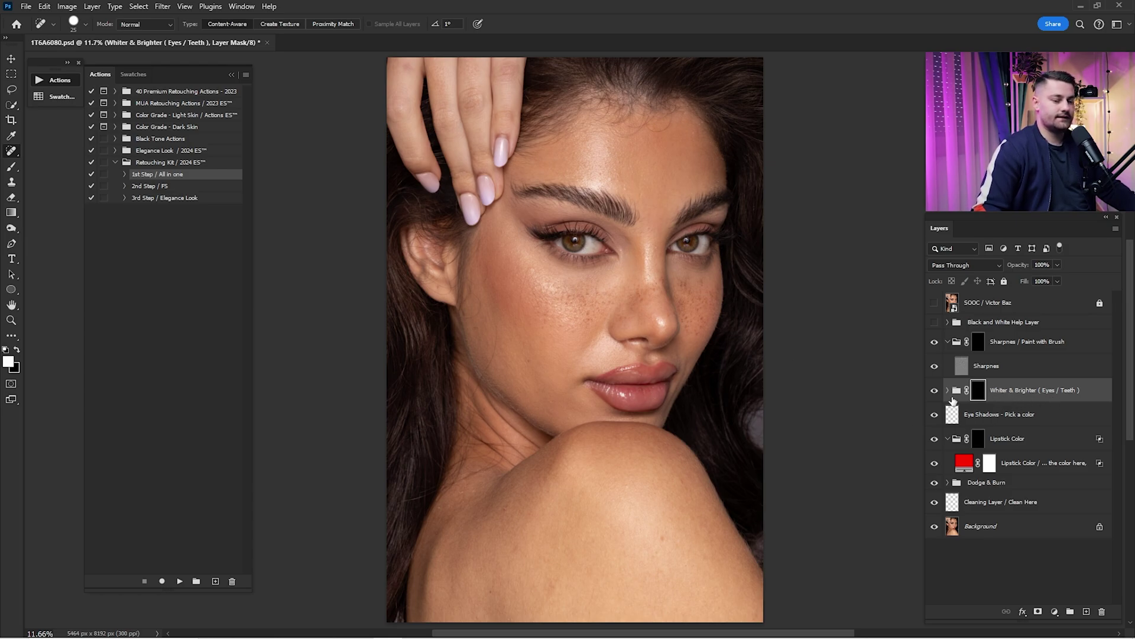
{"action": "left_click", "coordinate": [983, 367]}
{"action": "left_click", "coordinate": [980, 323]}
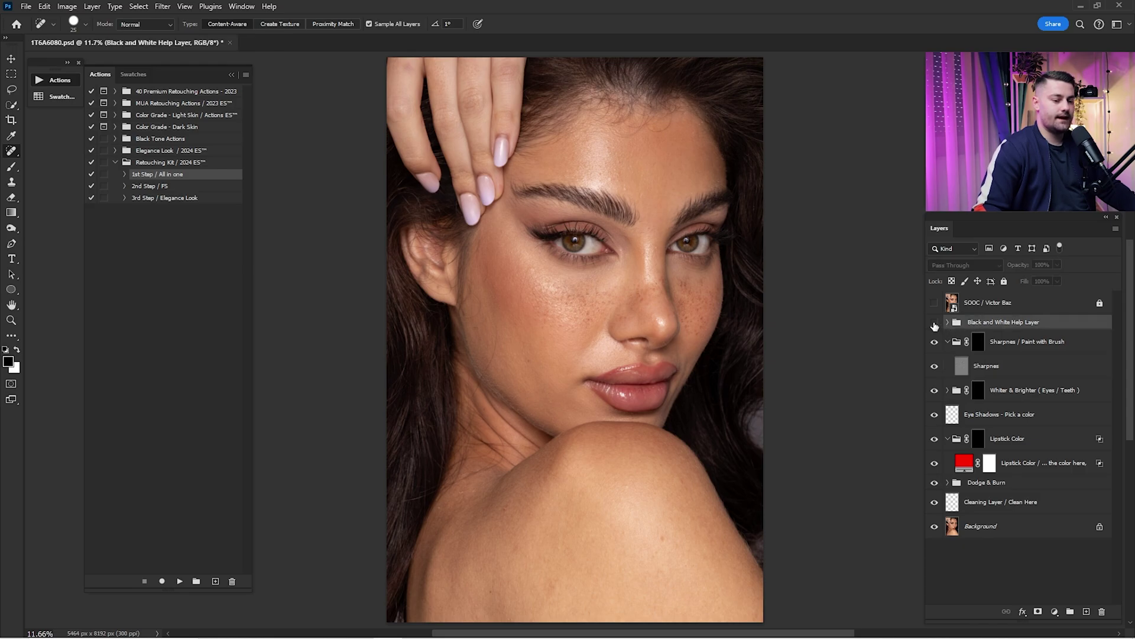
{"action": "left_click", "coordinate": [934, 323]}
{"action": "left_click", "coordinate": [934, 322]}
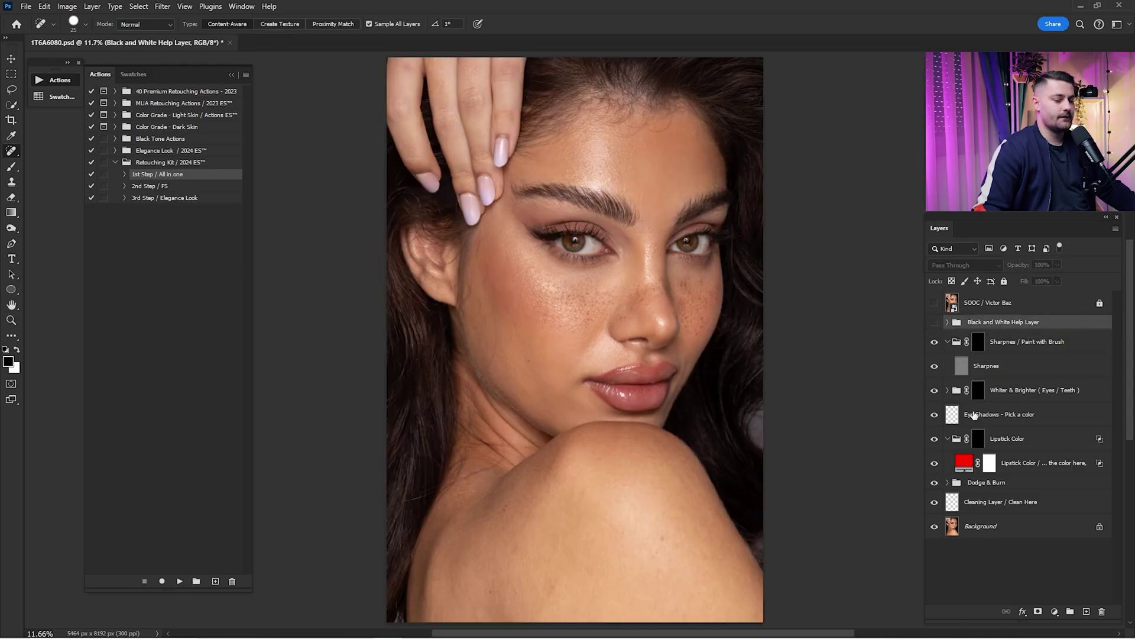
Select the Cleaning Layer and activate the Spot Healing Brush, enlarging its brush to about 30 px for work on the face
{"action": "left_click", "coordinate": [1001, 501]}
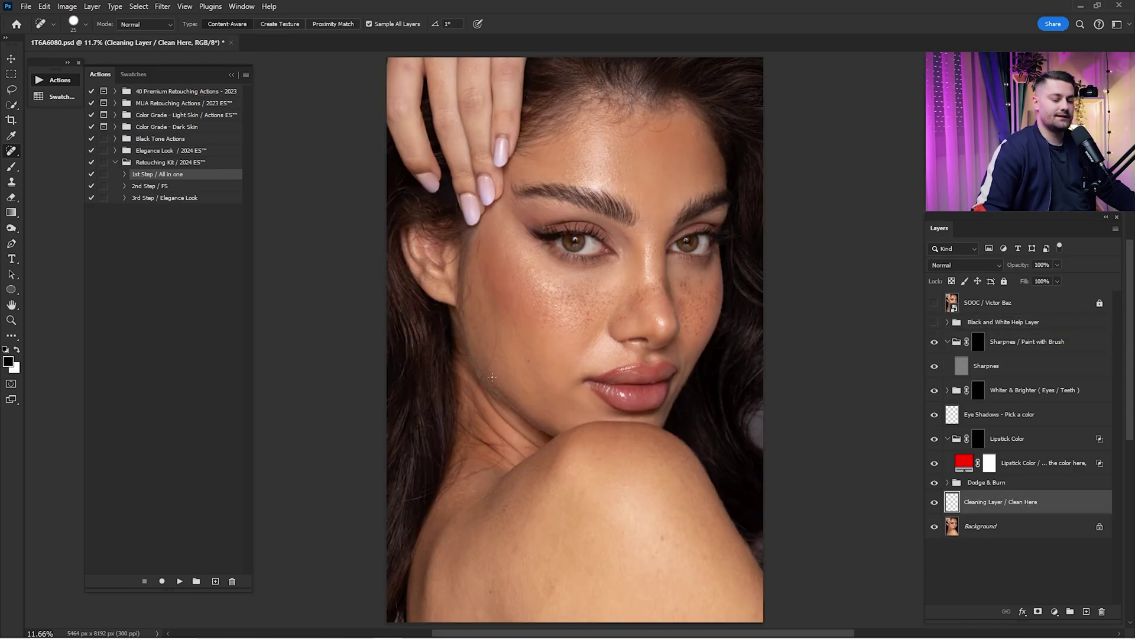
{"action": "right_click", "coordinate": [17, 155]}
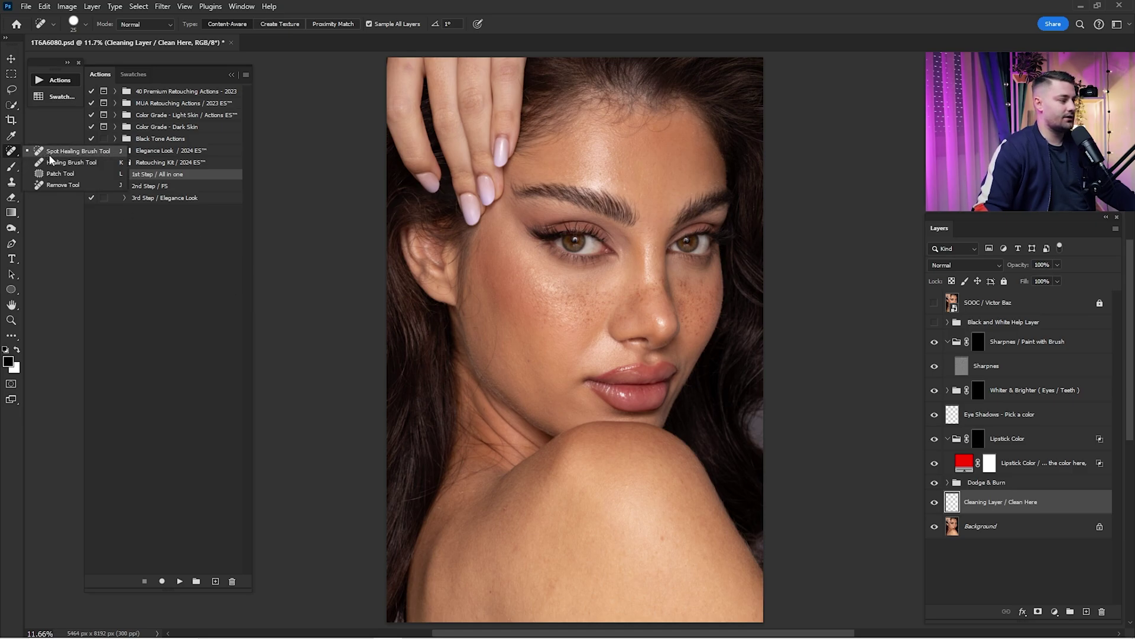
{"action": "left_click", "coordinate": [54, 152]}
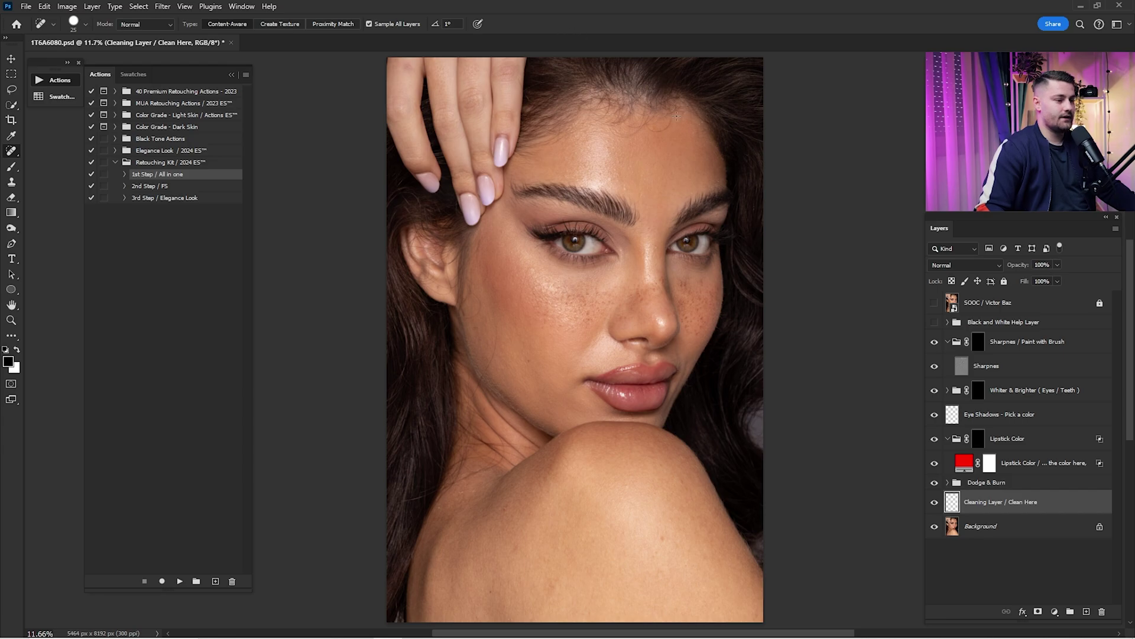
{"action": "key", "text": "z"}
{"action": "mouse_move", "coordinate": [598, 164]}
{"action": "left_mouse_down"}
{"action": "mouse_move", "coordinate": [655, 213]}
{"action": "mouse_move", "coordinate": [643, 295]}
{"action": "mouse_move", "coordinate": [615, 283]}
{"action": "mouse_move", "coordinate": [624, 244]}
{"action": "mouse_move", "coordinate": [644, 234]}
{"action": "left_mouse_up"}
{"action": "key", "text": "j"}
{"action": "key", "text": "bracketright"}
{"action": "key", "text": "bracketright"}
Heal small blemishes and dark spots on the facial skin, including the cheek and jaw, with the Spot Healing Brush
{"action": "left_click", "coordinate": [650, 161]}
{"action": "left_click", "coordinate": [731, 345]}
{"action": "left_click", "coordinate": [807, 377]}
{"action": "left_click", "coordinate": [805, 305]}
{"action": "left_click_drag", "start_coordinate": [805, 306], "coordinate": [818, 290]}
{"action": "left_click_drag", "start_coordinate": [689, 261], "coordinate": [692, 291]}
{"action": "mouse_move", "coordinate": [834, 240]}
{"action": "left_mouse_down"}
{"action": "mouse_move", "coordinate": [734, 307]}
{"action": "mouse_move", "coordinate": [757, 324]}
{"action": "mouse_move", "coordinate": [730, 343]}
{"action": "left_mouse_up"}
{"action": "left_click", "coordinate": [690, 296]}
{"action": "left_click_drag", "start_coordinate": [707, 392], "coordinate": [705, 400]}
{"action": "mouse_move", "coordinate": [426, 236]}
{"action": "left_mouse_down"}
{"action": "mouse_move", "coordinate": [604, 197]}
{"action": "mouse_move", "coordinate": [680, 112]}
{"action": "left_mouse_up"}
{"action": "left_click_drag", "start_coordinate": [473, 497], "coordinate": [551, 377]}
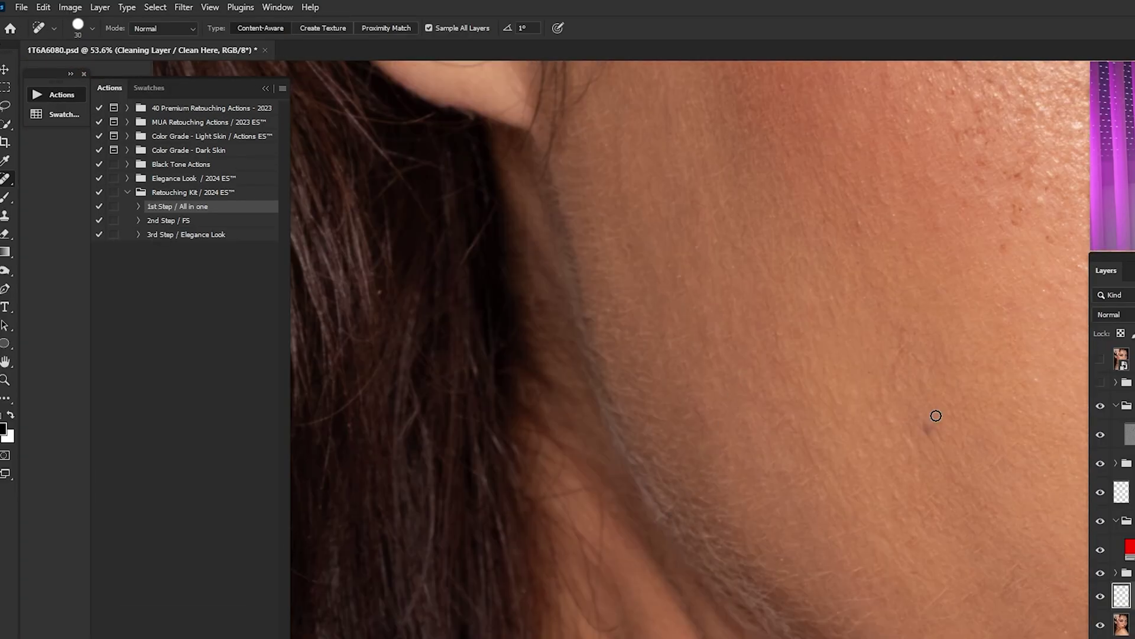
Heal stray hairs and spots across the forehead, near the hairline and above both eyebrows, using a brush of about 20 px
{"action": "left_click_drag", "start_coordinate": [739, 177], "coordinate": [816, 532]}
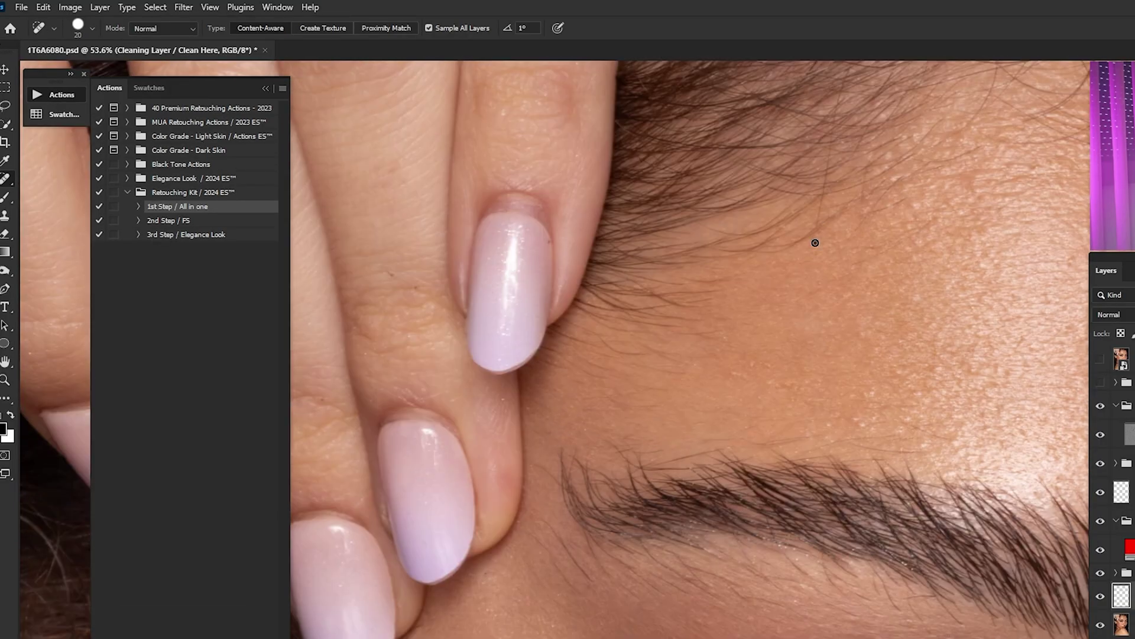
{"action": "left_click_drag", "start_coordinate": [816, 241], "coordinate": [361, 266]}
{"action": "left_click_drag", "start_coordinate": [884, 254], "coordinate": [719, 280]}
{"action": "left_click_drag", "start_coordinate": [746, 275], "coordinate": [754, 283]}
{"action": "left_click_drag", "start_coordinate": [751, 532], "coordinate": [620, 278]}
{"action": "left_click_drag", "start_coordinate": [634, 451], "coordinate": [629, 460]}
{"action": "left_click_drag", "start_coordinate": [634, 558], "coordinate": [467, 558]}
{"action": "left_click_drag", "start_coordinate": [785, 350], "coordinate": [775, 362]}
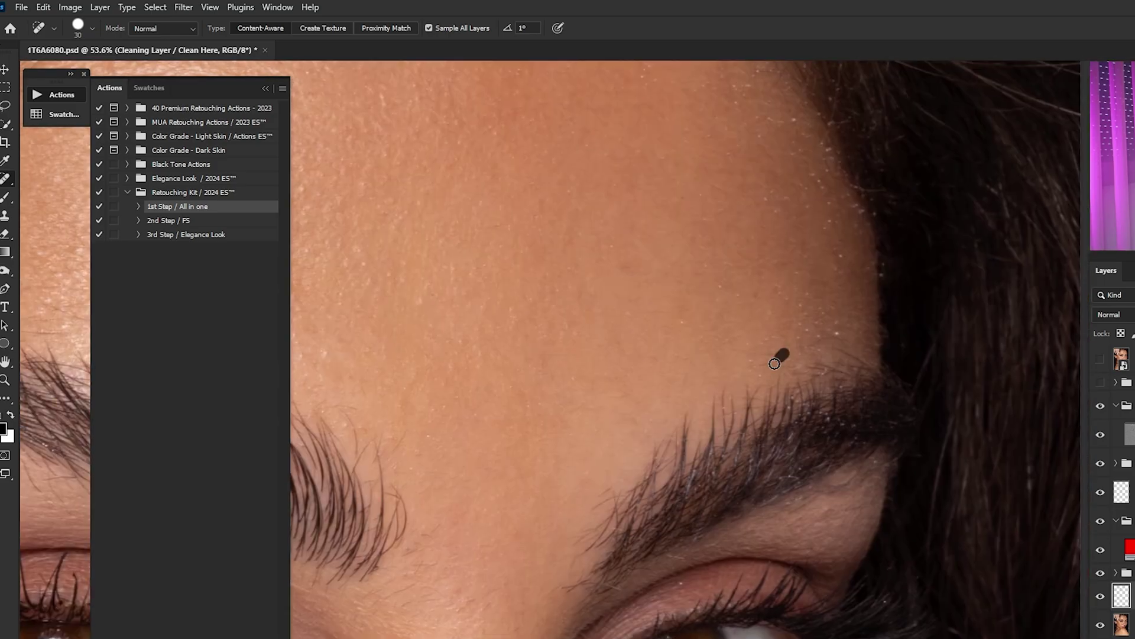
Adjust the healing brush to 20 px and spot-heal remaining facial imperfections, moving down to the lower cheek and jaw
{"action": "left_click_drag", "start_coordinate": [592, 592], "coordinate": [798, 89]}
{"action": "scroll", "coordinate": [798, 373], "scroll_direction": "up", "scroll_amount": 4}
{"action": "left_click", "coordinate": [858, 372]}
{"action": "scroll", "coordinate": [858, 372], "scroll_direction": "down", "scroll_amount": 2}
{"action": "left_click_drag", "start_coordinate": [435, 591], "coordinate": [789, 373]}
{"action": "key", "text": "bracketleft"}
{"action": "key", "text": "bracketleft"}
{"action": "key", "text": "bracketleft"}
{"action": "key", "text": "bracketright"}
{"action": "key", "text": "bracketright"}
{"action": "key", "text": "bracketright"}
{"action": "key", "text": "bracketright"}
{"action": "key", "text": "bracketright"}
{"action": "left_click", "coordinate": [823, 428]}
{"action": "left_click_drag", "start_coordinate": [384, 482], "coordinate": [717, 349]}
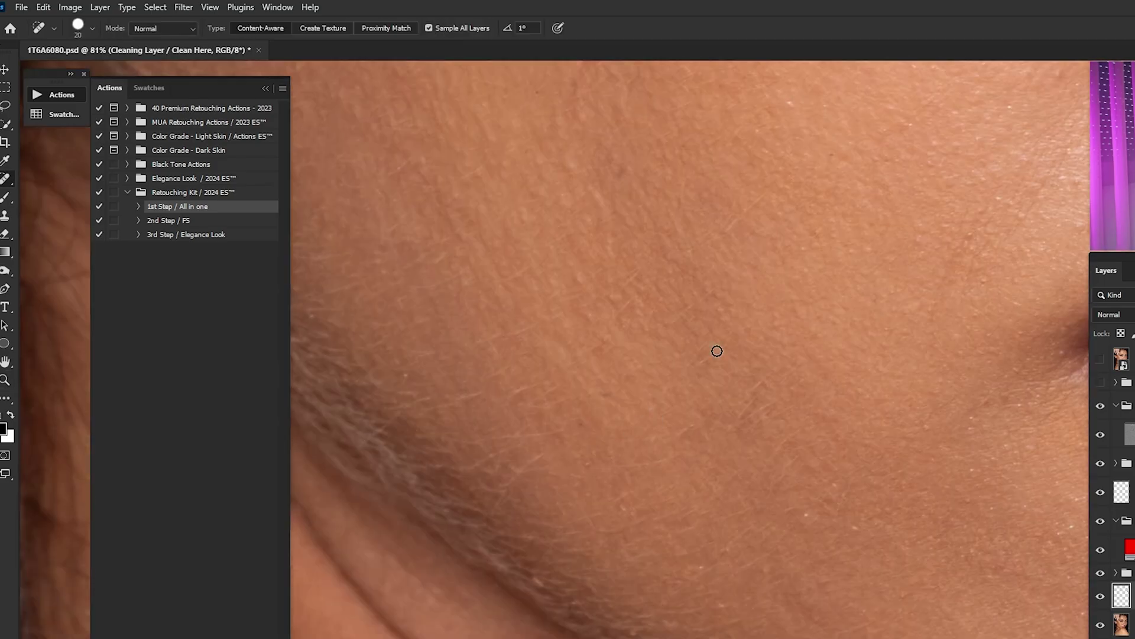
Heal the fine hairs and marks on the lower cheek and along the jaw with short Spot Healing strokes
{"action": "left_click", "coordinate": [627, 305]}
{"action": "left_click_drag", "start_coordinate": [491, 473], "coordinate": [629, 363]}
{"action": "left_click_drag", "start_coordinate": [772, 476], "coordinate": [797, 481]}
{"action": "scroll", "coordinate": [797, 481], "scroll_direction": "down", "scroll_amount": 5}
{"action": "left_click_drag", "start_coordinate": [584, 551], "coordinate": [594, 562]}
{"action": "left_click", "coordinate": [808, 455]}
{"action": "left_click_drag", "start_coordinate": [599, 470], "coordinate": [600, 491]}
{"action": "mouse_move", "coordinate": [620, 201]}
{"action": "left_mouse_down"}
{"action": "mouse_move", "coordinate": [697, 494]}
{"action": "mouse_move", "coordinate": [769, 494]}
{"action": "left_mouse_up"}
{"action": "key", "text": "bracketleft"}
{"action": "key", "text": "bracketleft"}
{"action": "key", "text": "bracketleft"}
{"action": "key", "text": "bracketleft"}
{"action": "key", "text": "bracketleft"}
Spot-heal remaining marks on the face and remove stray hairs along the far cheek's outer edge with a 25 px brush
{"action": "left_click_drag", "start_coordinate": [690, 148], "coordinate": [868, 408]}
{"action": "scroll", "coordinate": [868, 408], "scroll_direction": "up", "scroll_amount": 1}
{"action": "left_click_drag", "start_coordinate": [956, 162], "coordinate": [801, 254]}
{"action": "left_click", "coordinate": [801, 256]}
{"action": "mouse_move", "coordinate": [991, 392]}
{"action": "left_mouse_down"}
{"action": "mouse_move", "coordinate": [822, 335]}
{"action": "mouse_move", "coordinate": [877, 325]}
{"action": "left_mouse_up"}
{"action": "left_click_drag", "start_coordinate": [319, 343], "coordinate": [783, 375]}
{"action": "left_click", "coordinate": [815, 365]}
{"action": "left_click", "coordinate": [540, 346]}
{"action": "left_click_drag", "start_coordinate": [805, 421], "coordinate": [835, 417]}
{"action": "left_click_drag", "start_coordinate": [828, 374], "coordinate": [840, 371]}
{"action": "mouse_move", "coordinate": [843, 424]}
{"action": "left_mouse_down"}
{"action": "mouse_move", "coordinate": [747, 304]}
{"action": "mouse_move", "coordinate": [938, 600]}
{"action": "mouse_move", "coordinate": [545, 369]}
{"action": "left_mouse_up"}
{"action": "scroll", "coordinate": [747, 304], "scroll_direction": "up", "scroll_amount": 2}
{"action": "left_click_drag", "start_coordinate": [946, 119], "coordinate": [876, 367]}
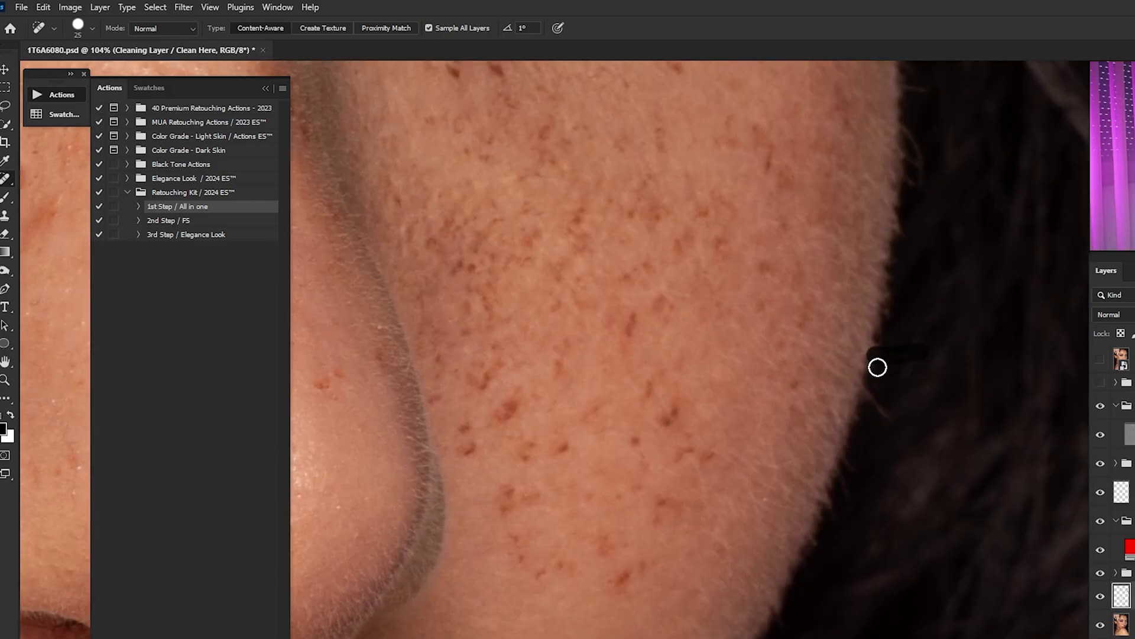
Compare the full portrait with and without the Cleaning Layer
{"action": "scroll", "coordinate": [877, 363], "scroll_direction": "down", "scroll_amount": 4}
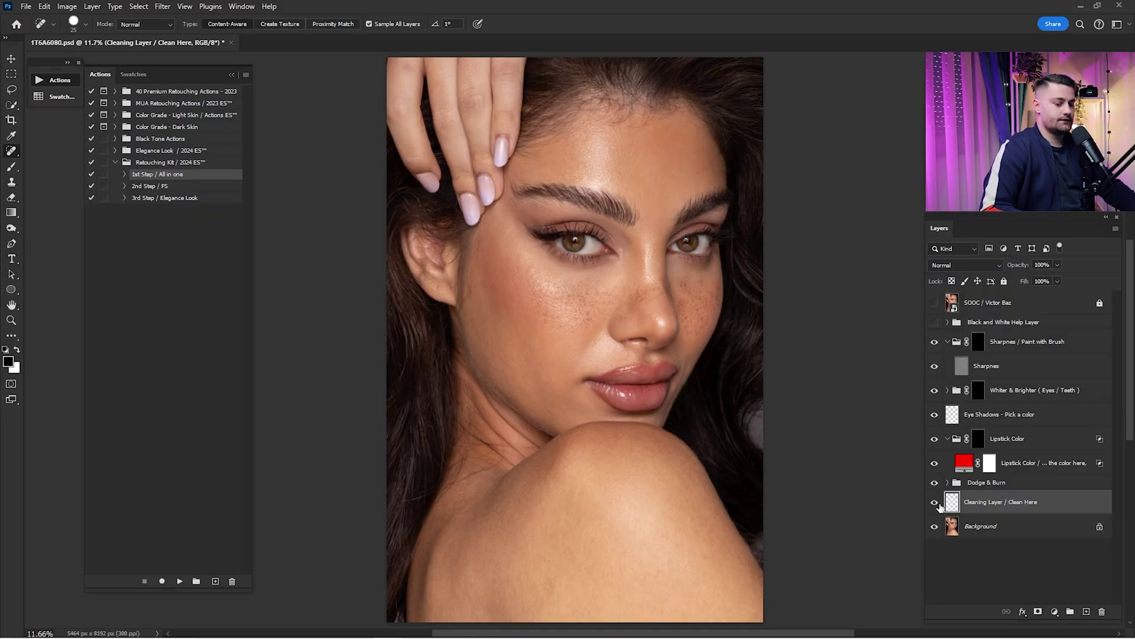
{"action": "left_click", "coordinate": [1101, 596]}
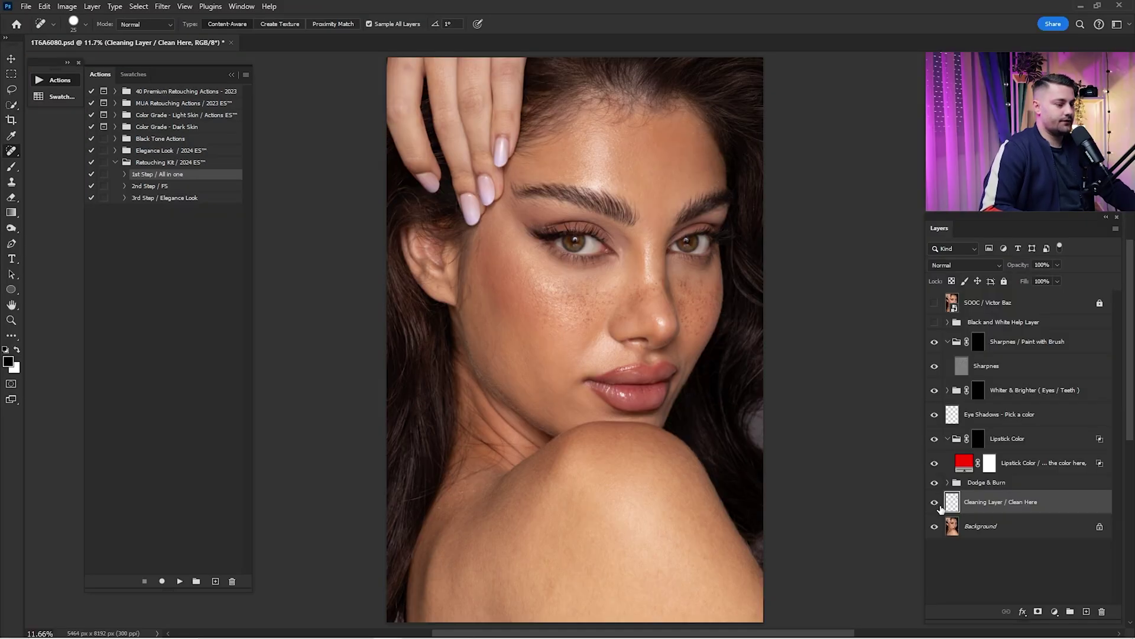
{"action": "left_click", "coordinate": [935, 504]}
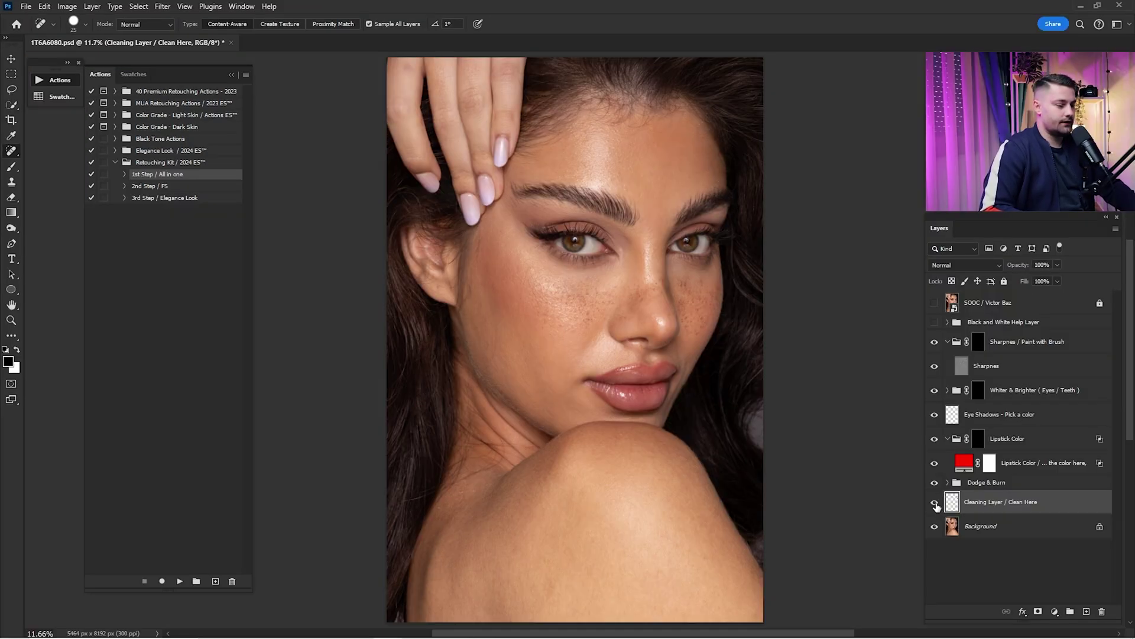
{"action": "left_click", "coordinate": [934, 503]}
{"action": "left_click", "coordinate": [935, 503]}
Remove the stray hairs and marks around the shoulder and neck with the Spot Healing Brush at 45 px
{"action": "key", "text": "z"}
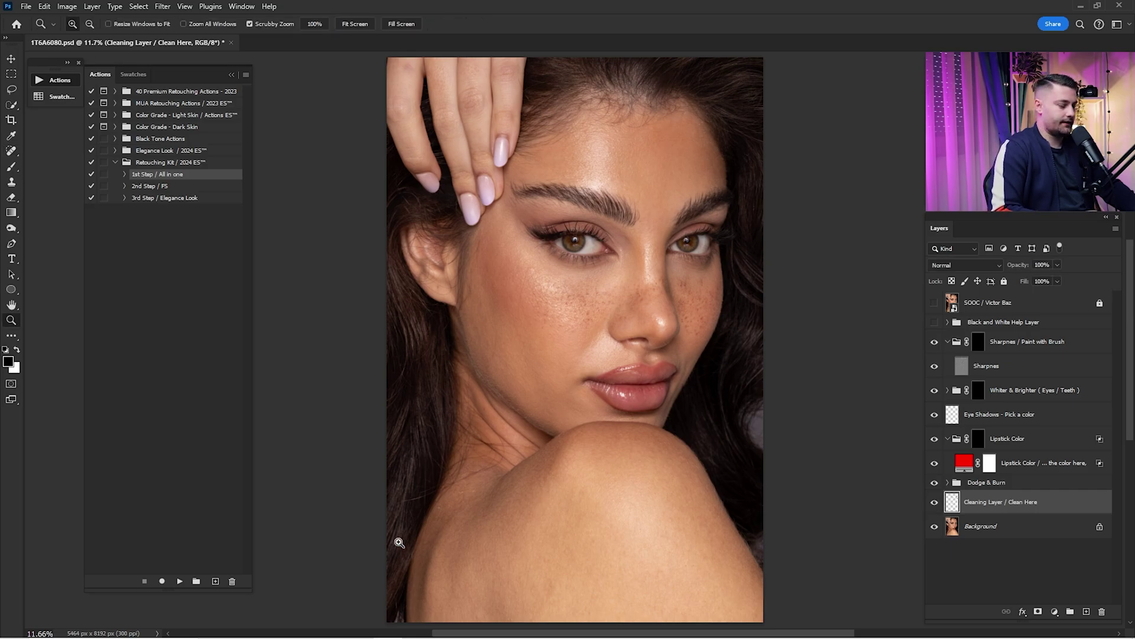
{"action": "left_click_drag", "start_coordinate": [400, 542], "coordinate": [542, 499]}
{"action": "key", "text": "bracketright"}
{"action": "key", "text": "bracketright"}
{"action": "left_click_drag", "start_coordinate": [560, 396], "coordinate": [441, 423]}
{"action": "left_click_drag", "start_coordinate": [514, 397], "coordinate": [594, 378]}
{"action": "left_click_drag", "start_coordinate": [553, 315], "coordinate": [558, 504]}
{"action": "left_click_drag", "start_coordinate": [687, 392], "coordinate": [739, 390]}
{"action": "left_click_drag", "start_coordinate": [514, 364], "coordinate": [551, 371]}
{"action": "left_click_drag", "start_coordinate": [490, 457], "coordinate": [506, 525]}
{"action": "key", "text": "ctrl+0"}
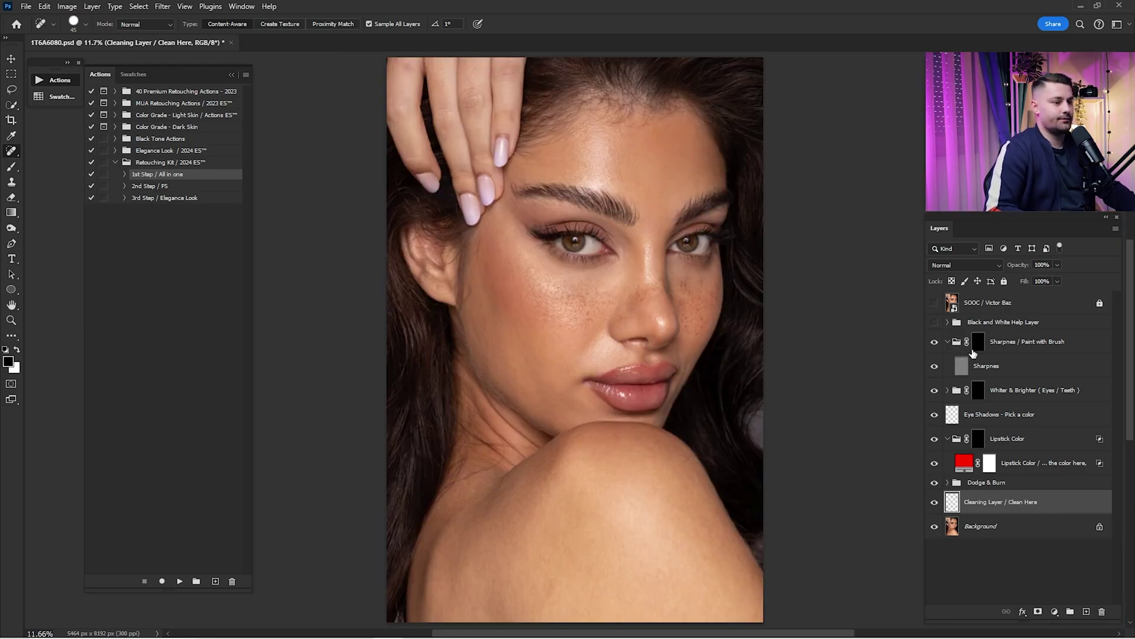
Expand the Dodge & Burn group, target the Dodge layer's mask, and set up a white Brush with 1% flow
{"action": "left_click", "coordinate": [986, 483]}
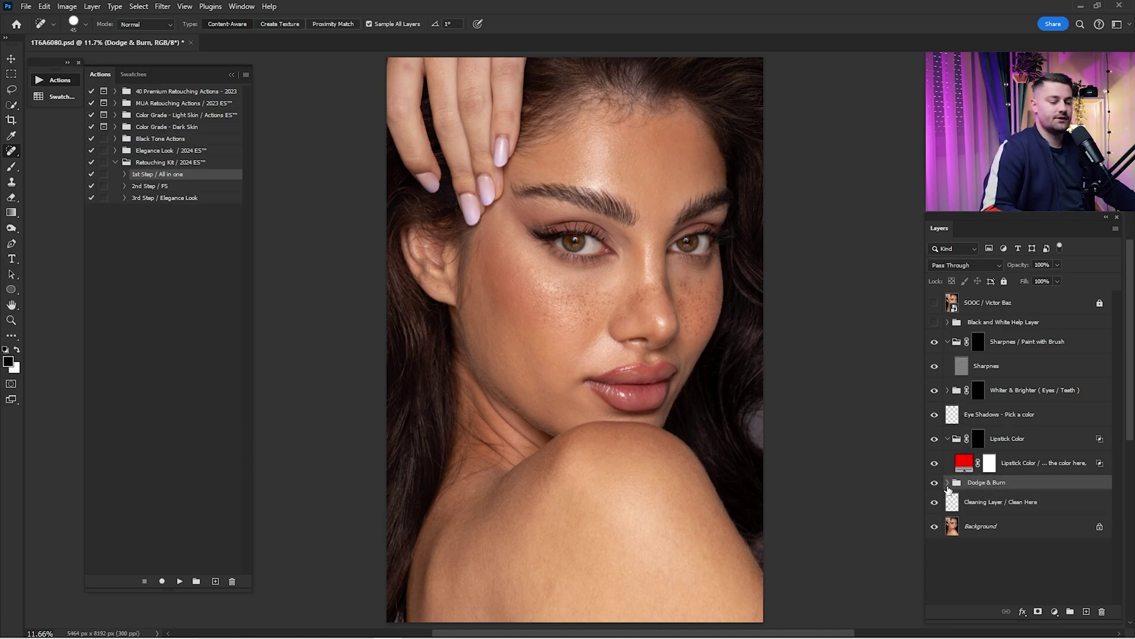
{"action": "left_click", "coordinate": [948, 483]}
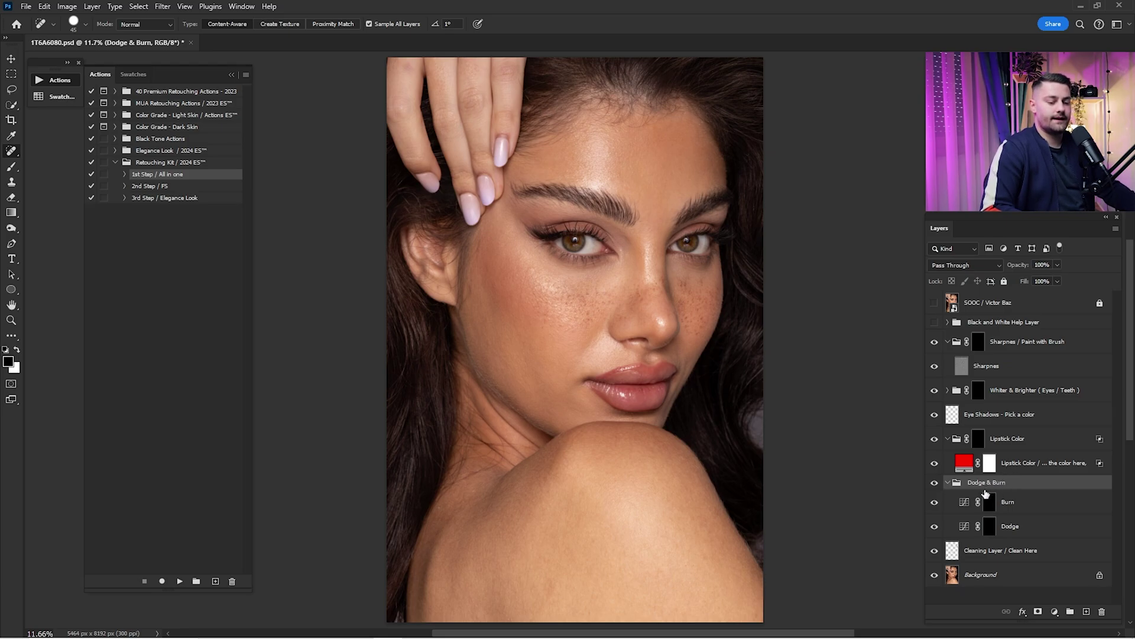
{"action": "left_click", "coordinate": [990, 526]}
{"action": "key", "text": "x"}
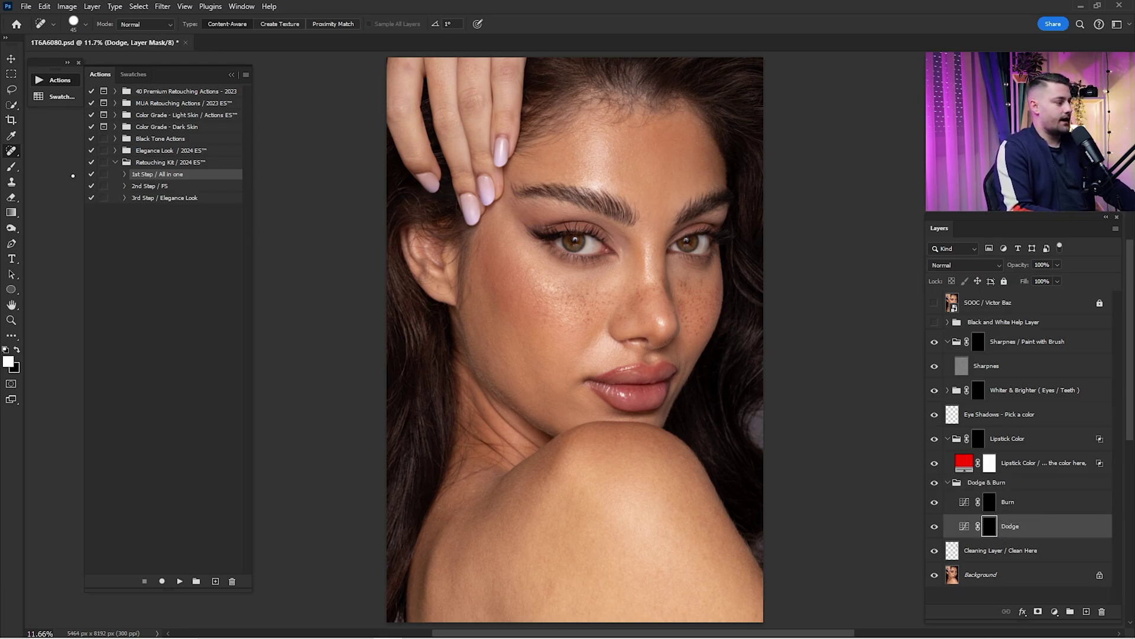
{"action": "left_click", "coordinate": [12, 168]}
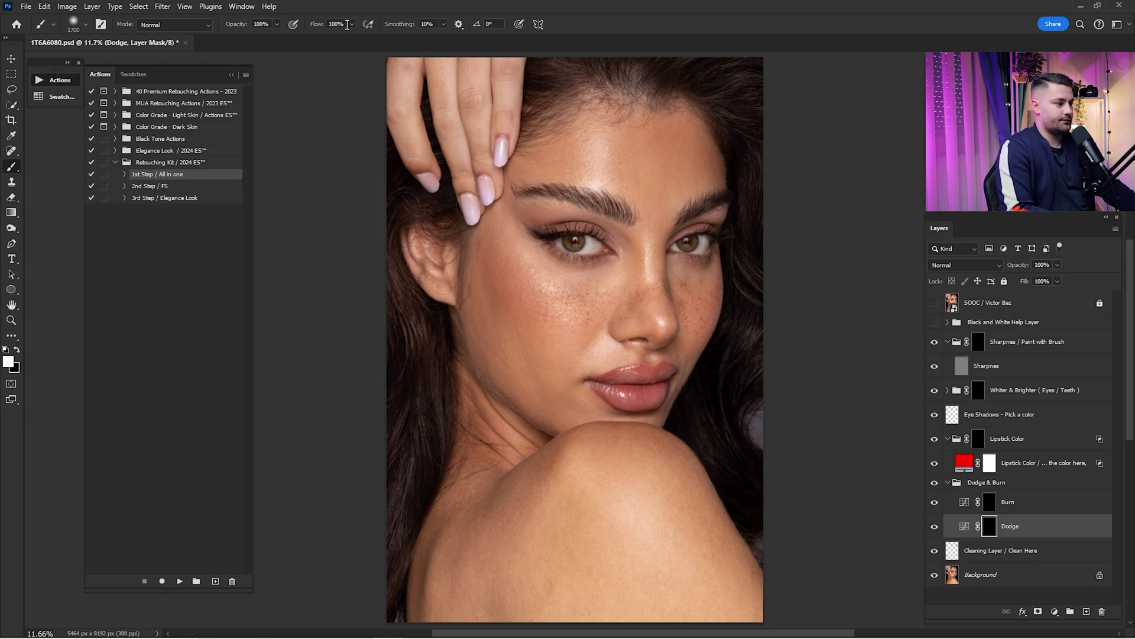
{"action": "left_click", "coordinate": [334, 25]}
{"action": "type", "text": "1"}
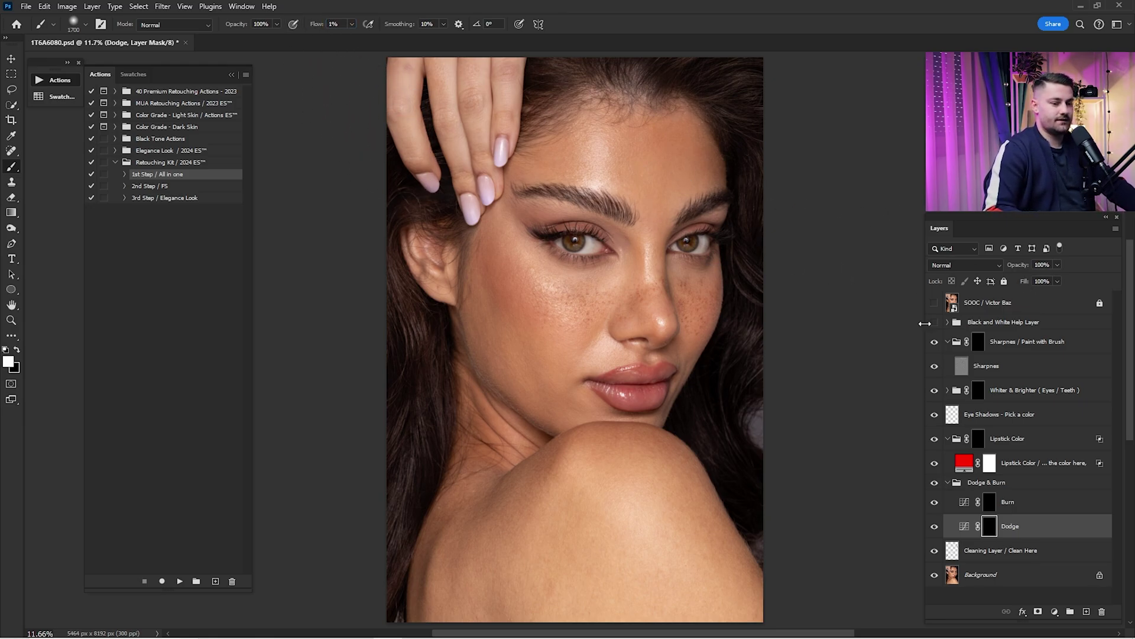
Show the Black and White Help Layer and magnify the forehead and eye area for dodging
{"action": "left_click", "coordinate": [934, 322]}
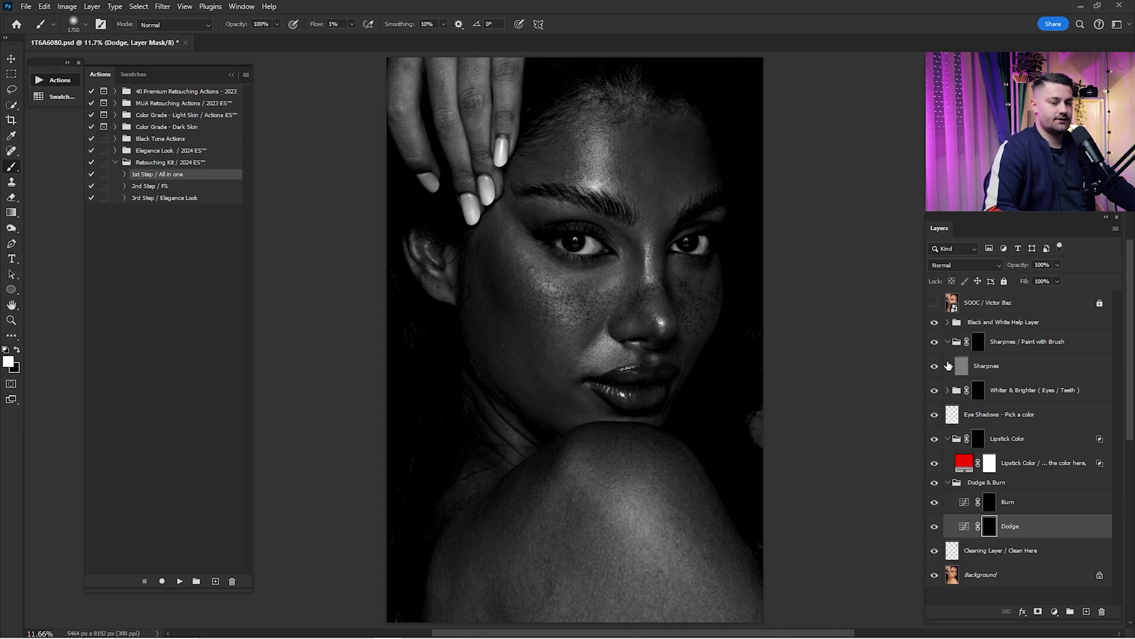
{"action": "key", "text": "z"}
{"action": "left_click", "coordinate": [646, 228]}
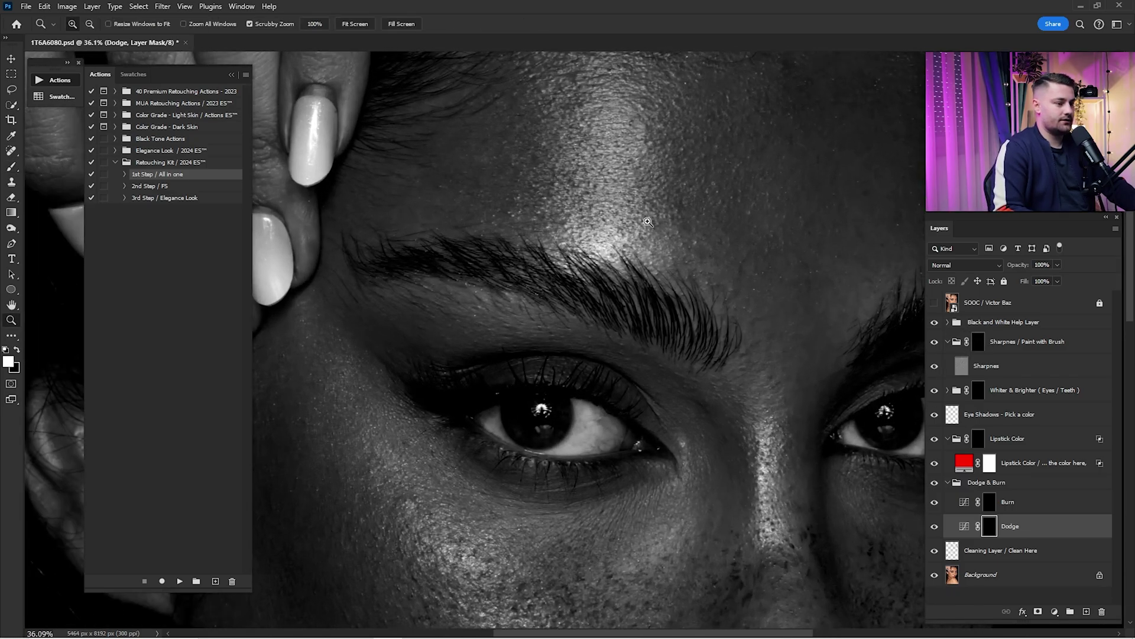
Reduce the Brush tool's size to 300 px and set its opacity to 10%
{"action": "key", "text": "b"}
{"action": "key", "text": "bracketleft"}
{"action": "key", "text": "bracketleft"}
{"action": "key", "text": "bracketleft"}
{"action": "key", "text": "bracketleft"}
{"action": "key", "text": "bracketleft"}
{"action": "key", "text": "bracketleft"}
{"action": "key", "text": "bracketleft"}
{"action": "key", "text": "bracketleft"}
{"action": "key", "text": "bracketleft"}
{"action": "key", "text": "bracketleft"}
{"action": "key", "text": "bracketleft"}
{"action": "key", "text": "bracketleft"}
{"action": "key", "text": "bracketleft"}
{"action": "key", "text": "bracketleft"}
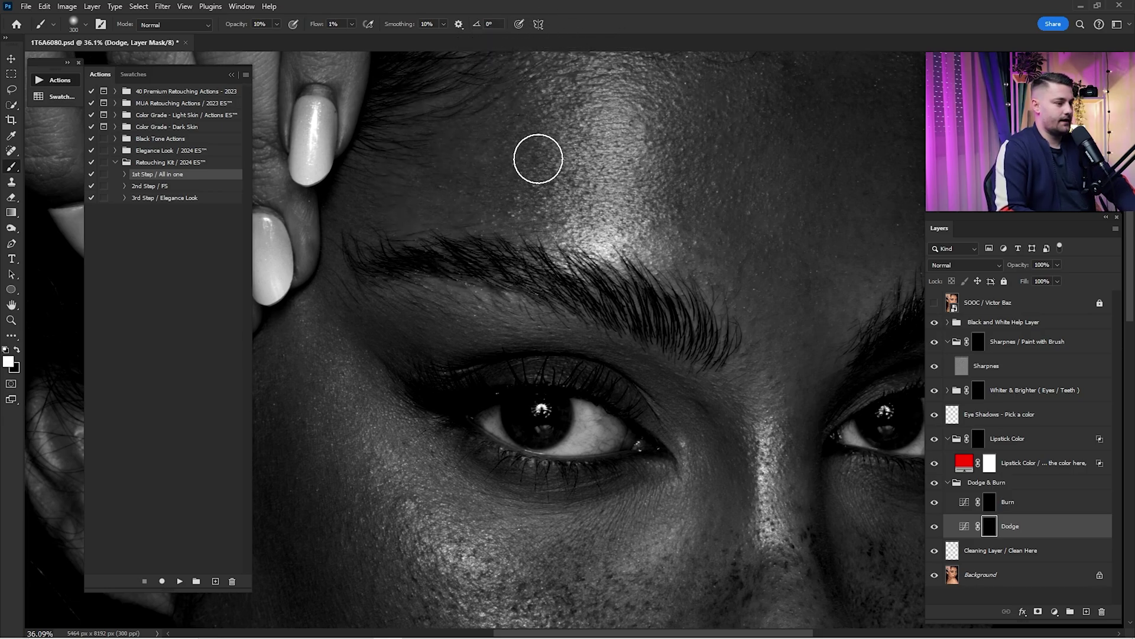
Choose the Soft Round brush from General Brushes and enlarge it to 400 px
{"action": "right_click", "coordinate": [538, 159]}
{"action": "left_click", "coordinate": [569, 304]}
{"action": "left_click", "coordinate": [603, 329]}
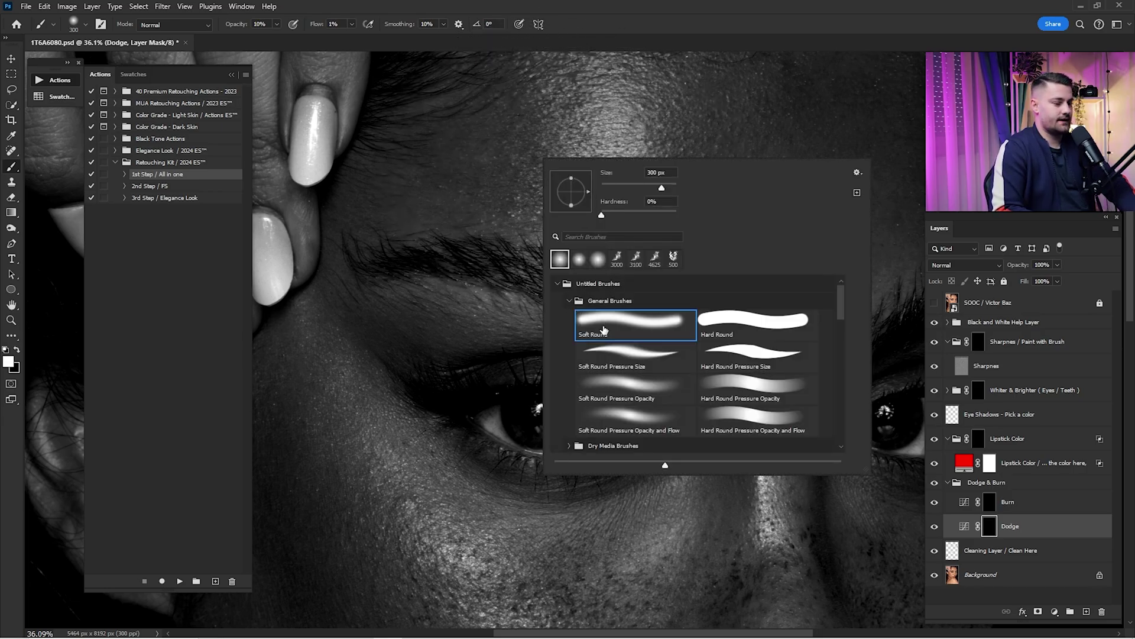
{"action": "left_click", "coordinate": [739, 27]}
{"action": "key", "text": "bracketright"}
{"action": "key", "text": "bracketright"}
{"action": "key", "text": "bracketleft"}
Compare the black-and-white view of the eye and forehead with and without the Dodge layer
{"action": "left_click", "coordinate": [934, 528]}
{"action": "left_click", "coordinate": [935, 530]}
{"action": "left_click", "coordinate": [937, 532]}
{"action": "left_click", "coordinate": [937, 531]}
{"action": "left_click", "coordinate": [937, 530]}
{"action": "left_click", "coordinate": [938, 530]}
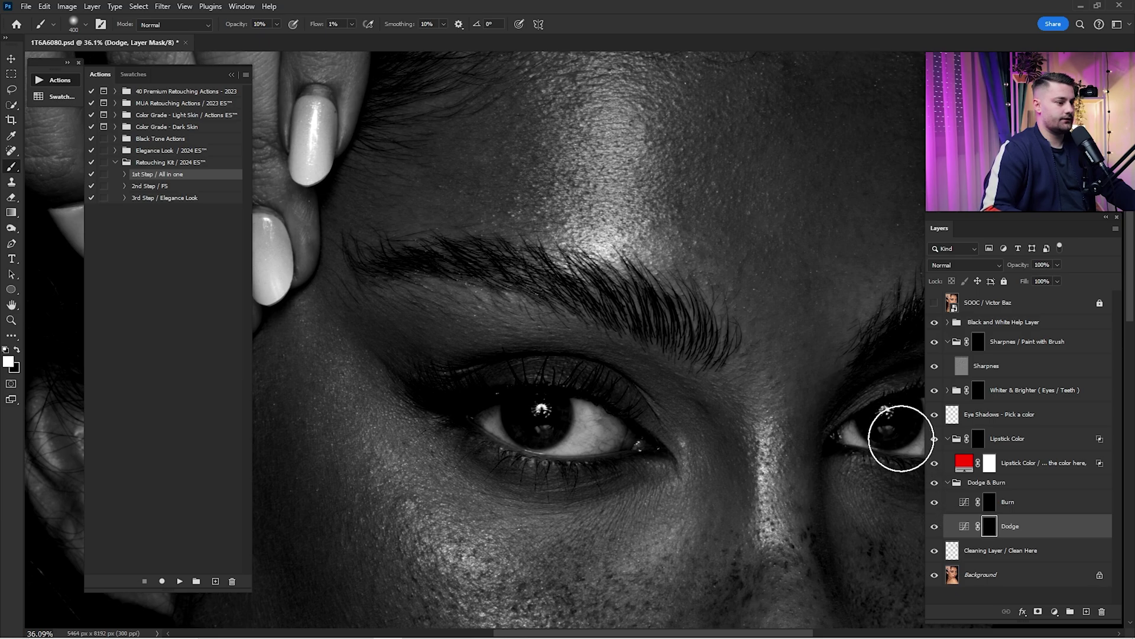
Raise the brush opacity to 100% and compare the forehead with and without the Dodge layer
{"action": "left_click_drag", "start_coordinate": [550, 152], "coordinate": [597, 232]}
{"action": "key", "text": "0"}
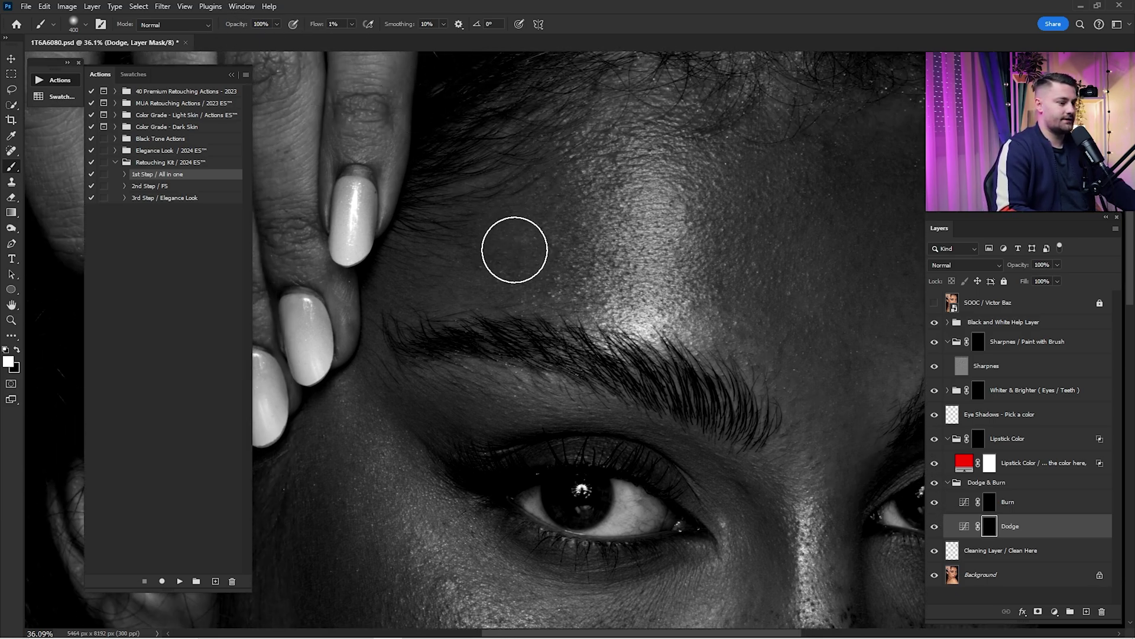
{"action": "left_click", "coordinate": [935, 528]}
{"action": "left_click", "coordinate": [935, 528]}
{"action": "left_click", "coordinate": [936, 528]}
{"action": "left_click", "coordinate": [937, 532]}
Reduce the brush size to 175 px for finer work on the Dodge mask
{"action": "key", "text": "bracketleft"}
{"action": "key", "text": "bracketleft"}
{"action": "key", "text": "bracketleft"}
{"action": "key", "text": "bracketleft"}
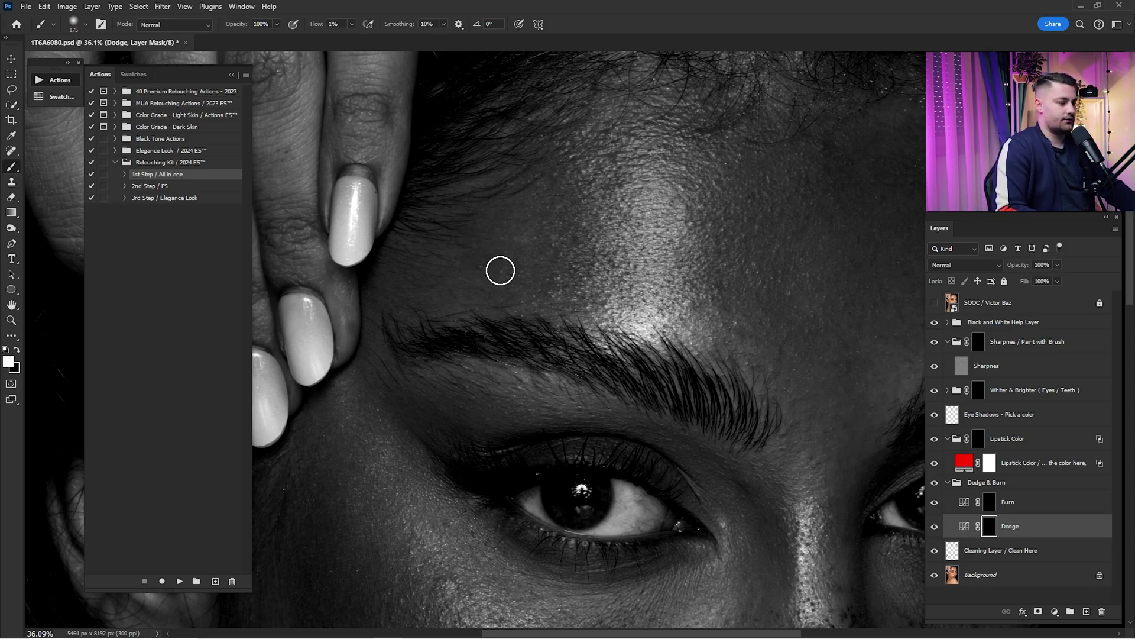
Check the forehead and face in colour by hiding the Black and White Help Layer, and show the layer again
{"action": "left_click", "coordinate": [935, 323]}
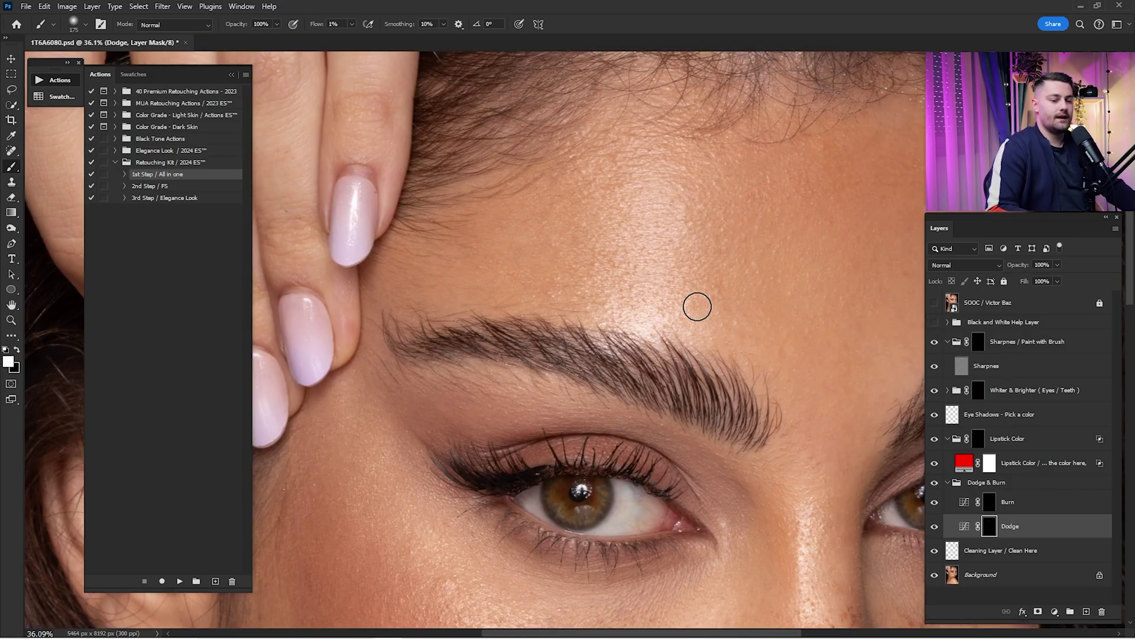
{"action": "scroll", "coordinate": [680, 307], "scroll_direction": "down", "scroll_amount": 4}
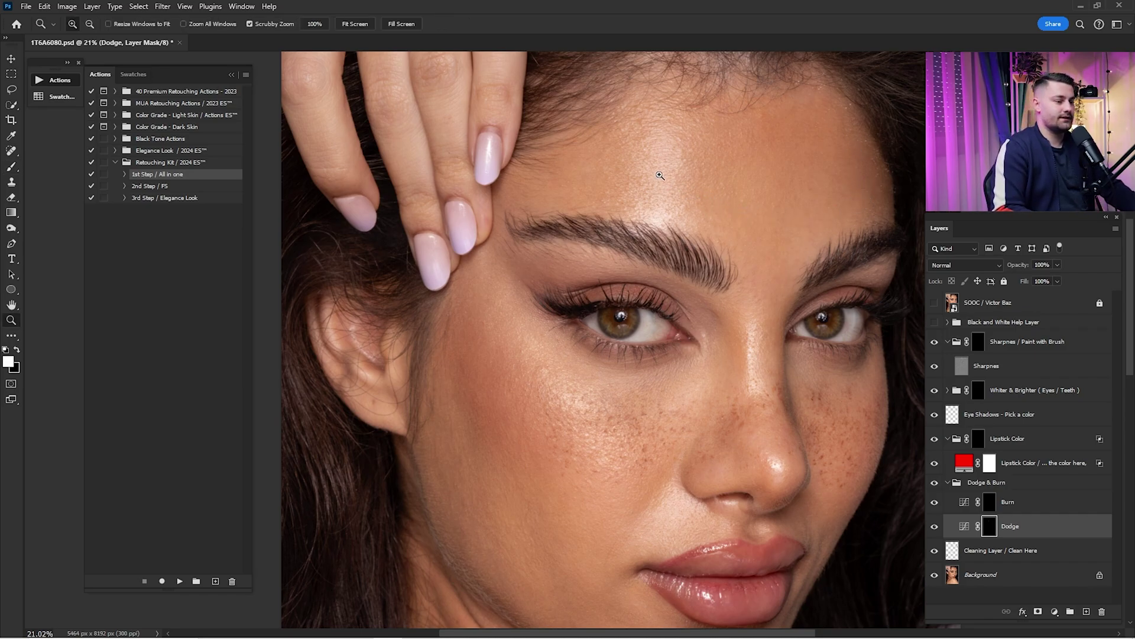
{"action": "scroll", "coordinate": [660, 177], "scroll_direction": "up", "scroll_amount": 4}
{"action": "left_click", "coordinate": [934, 323]}
{"action": "scroll", "coordinate": [728, 386], "scroll_direction": "up", "scroll_amount": 3}
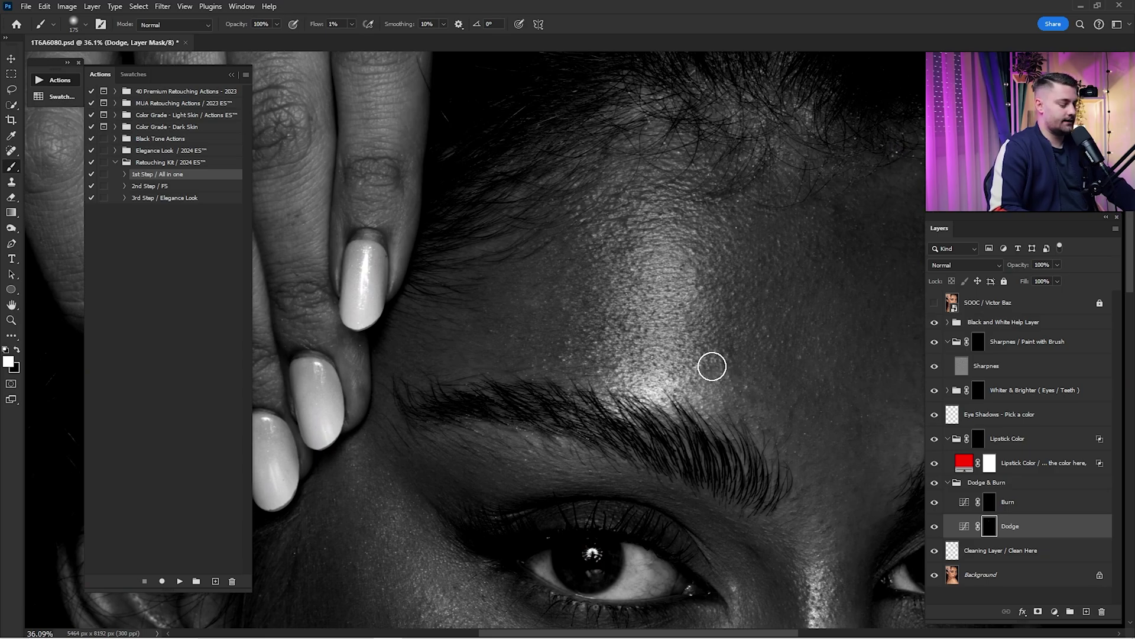
Enlarge the brush to 250 px and compare the forehead with and without the Dodge layer
{"action": "key", "text": "bracketright"}
{"action": "key", "text": "bracketright"}
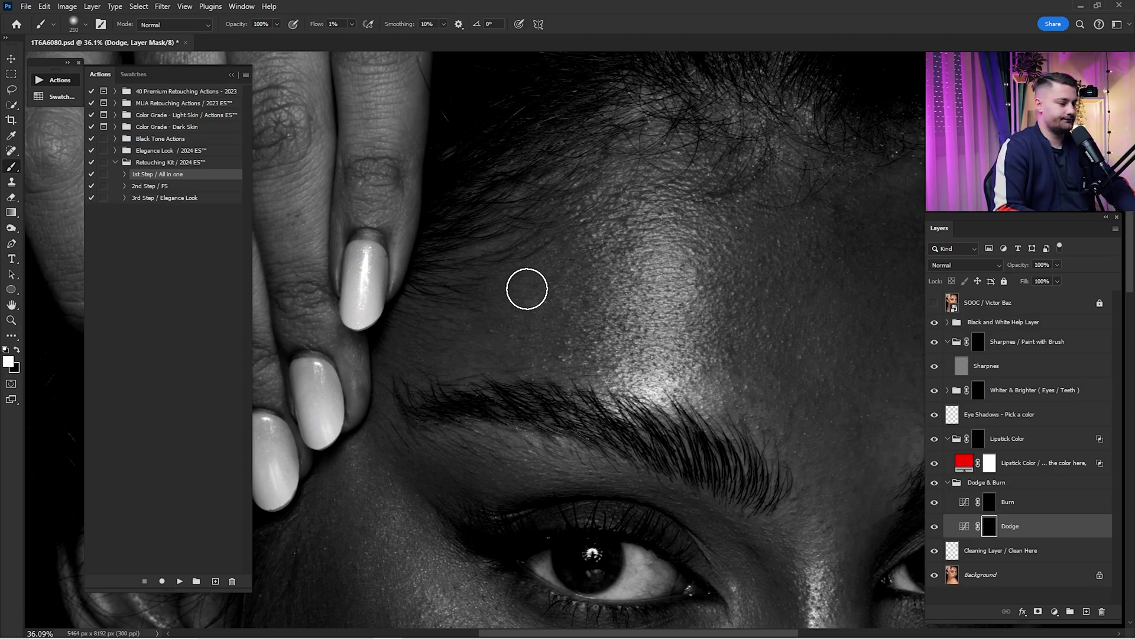
{"action": "left_click", "coordinate": [935, 526]}
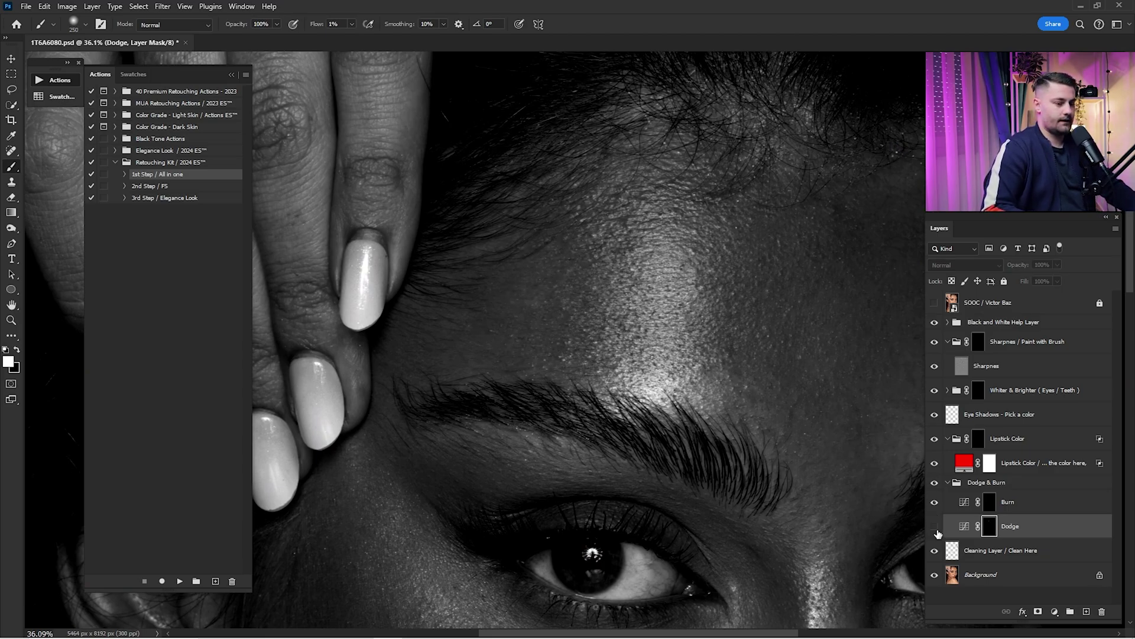
{"action": "left_click", "coordinate": [935, 526]}
{"action": "left_click", "coordinate": [935, 527]}
{"action": "key", "text": "ctrl+2"}
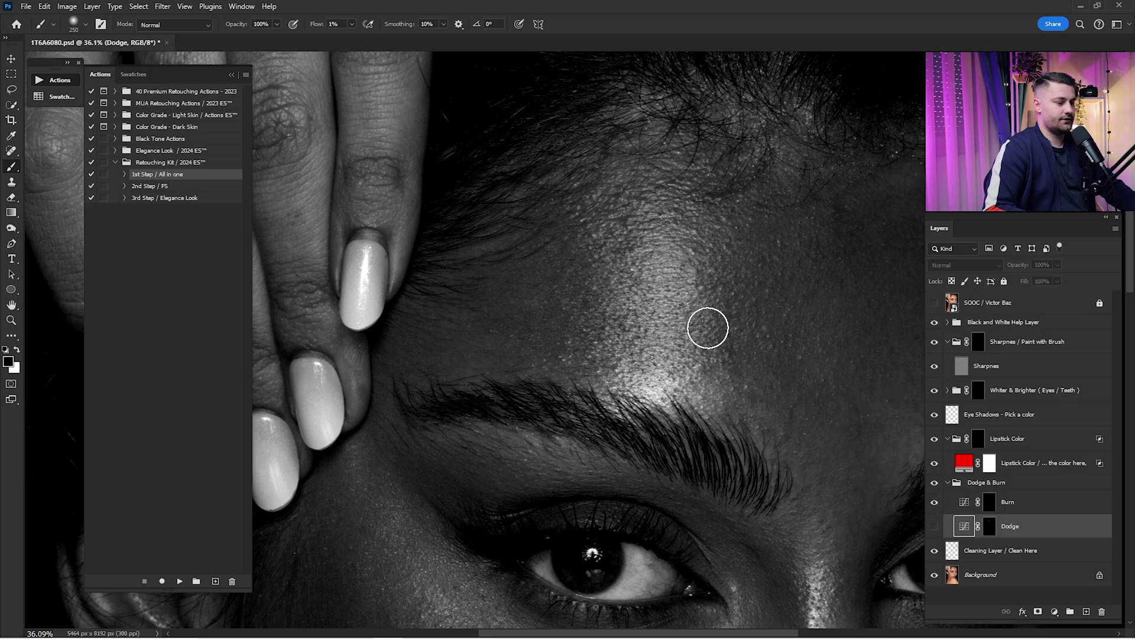
{"action": "left_click", "coordinate": [935, 527]}
{"action": "key", "text": "ctrl+shift+alt+n"}
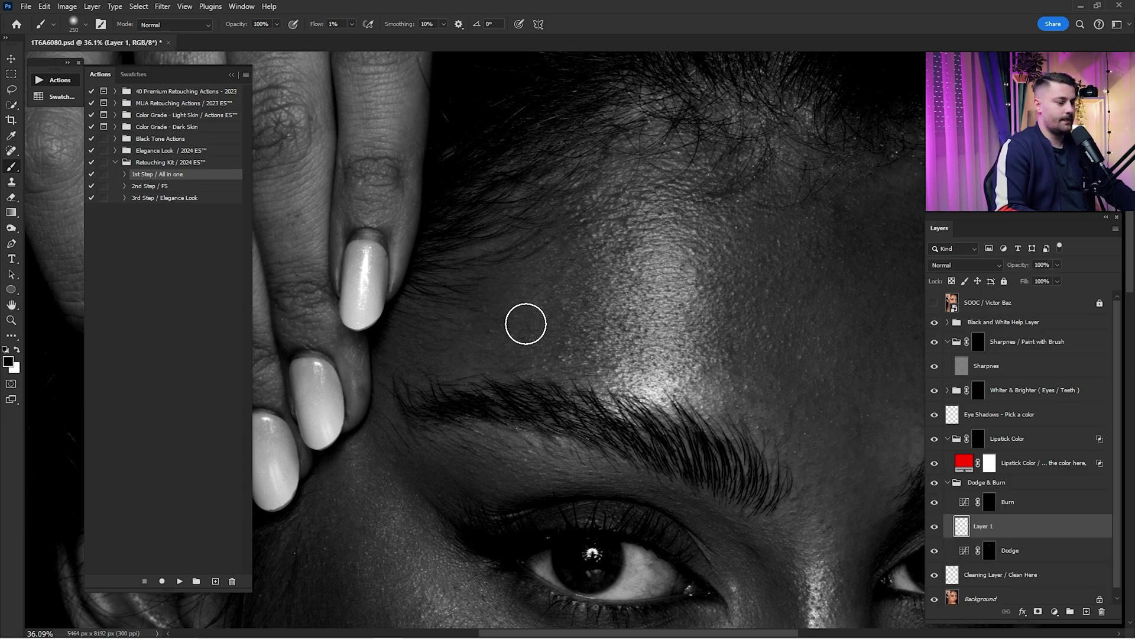
{"action": "key", "text": "Delete"}
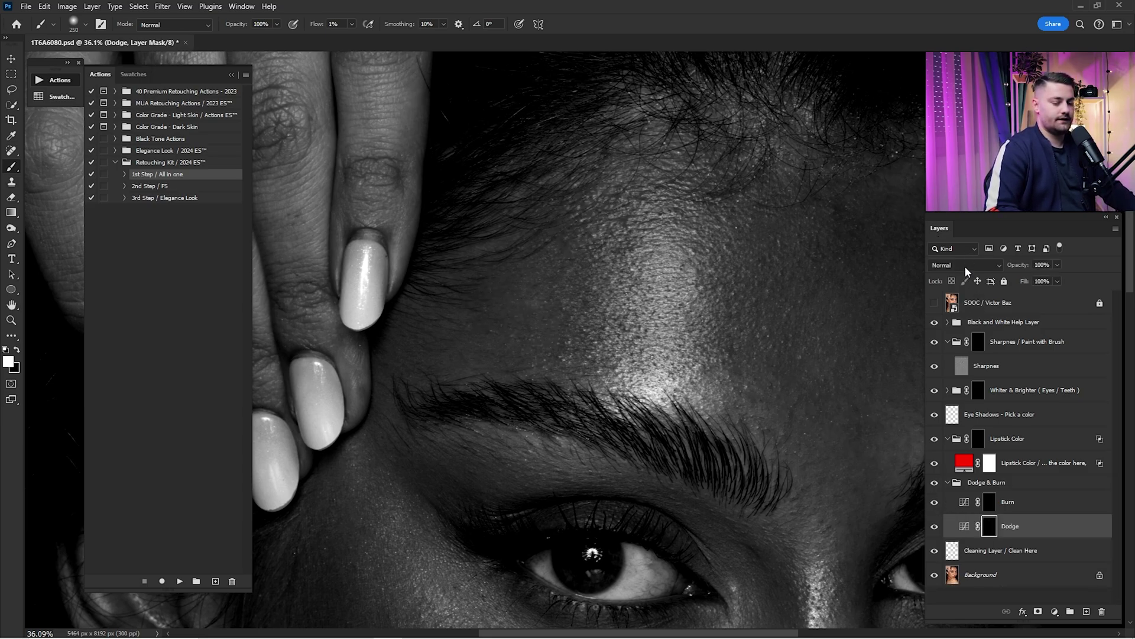
{"action": "key", "text": "x"}
Open a second window showing the same 1T6A6080.psd document
{"action": "key", "text": "ctrl+0"}
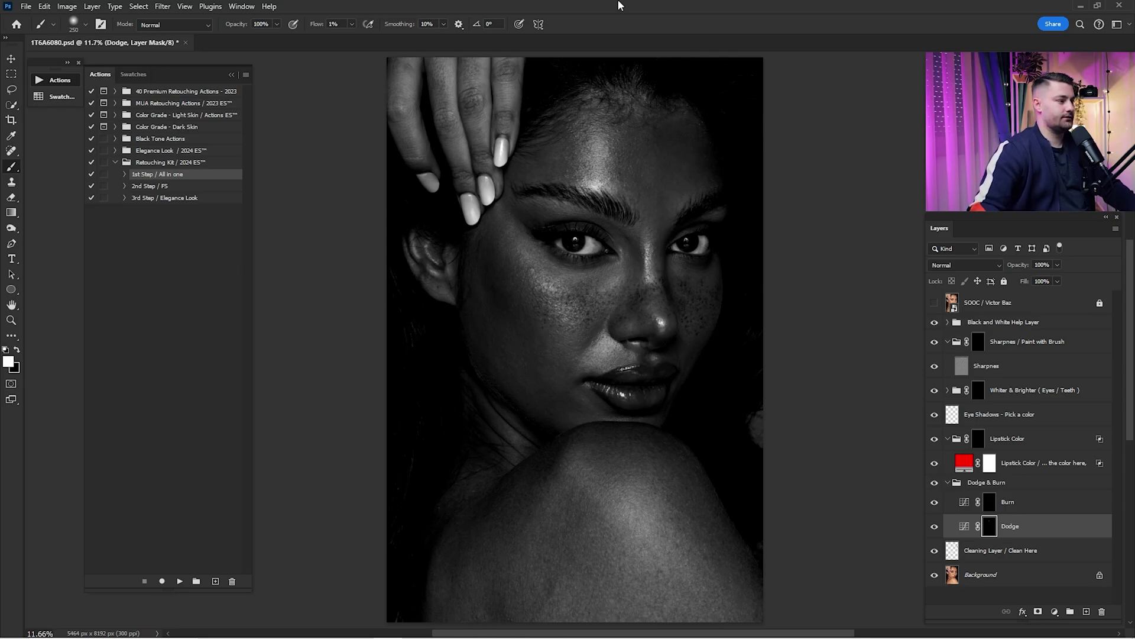
{"action": "left_click", "coordinate": [268, 6]}
{"action": "mouse_move", "coordinate": [241, 7]}
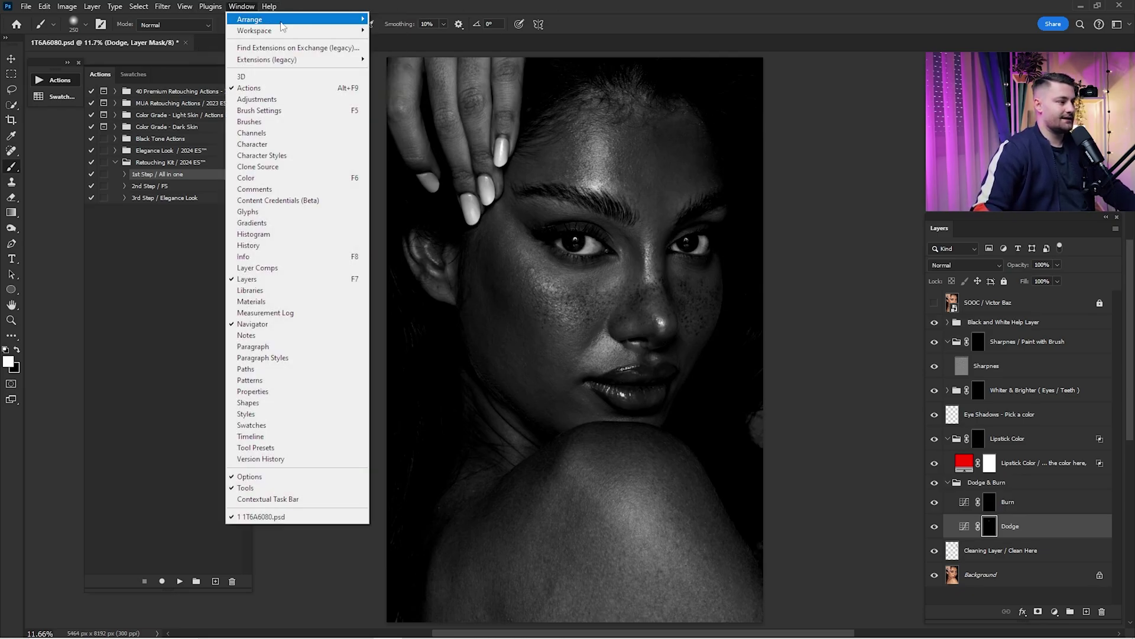
{"action": "mouse_move", "coordinate": [278, 20]}
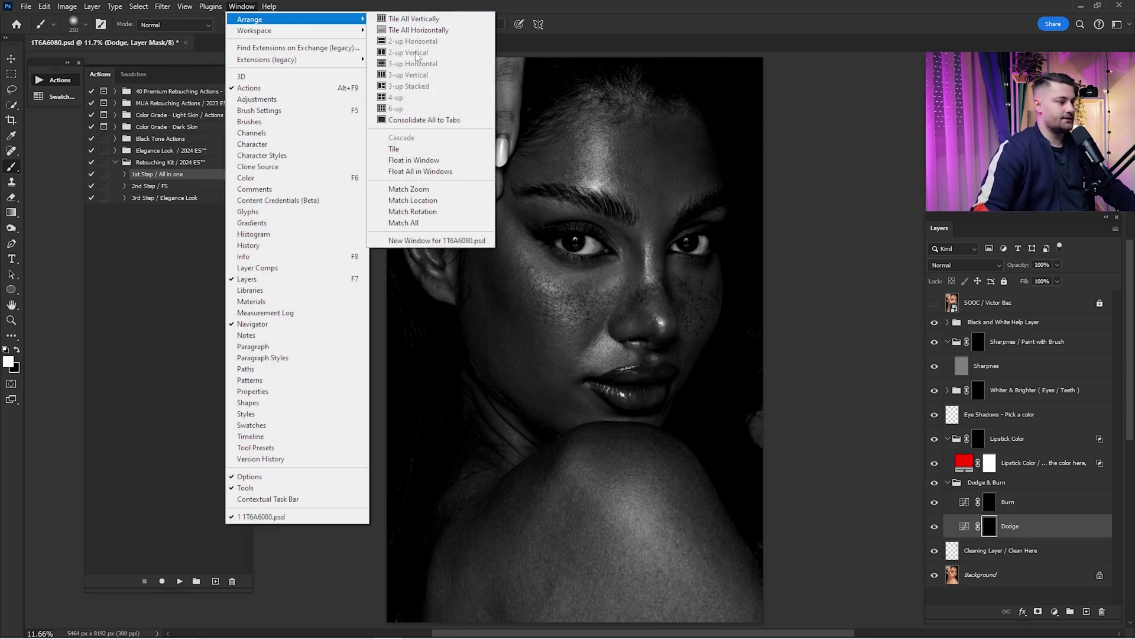
{"action": "left_click", "coordinate": [424, 241]}
Arrange the two document windows as 2-up Vertical and collapse the Actions panel
{"action": "left_click", "coordinate": [240, 7]}
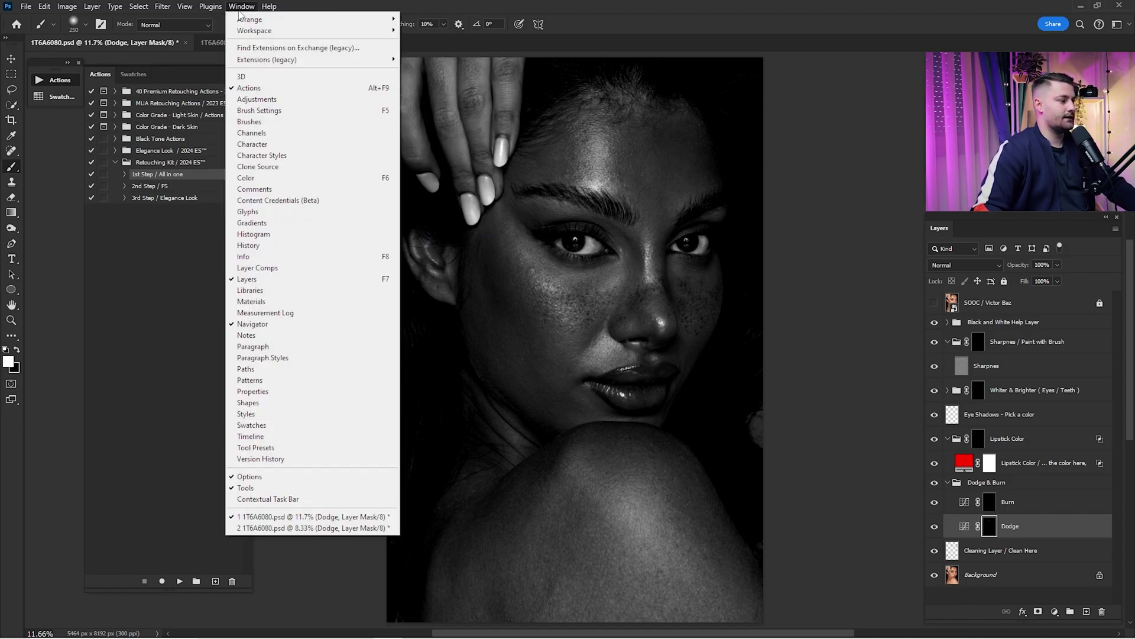
{"action": "mouse_move", "coordinate": [253, 19]}
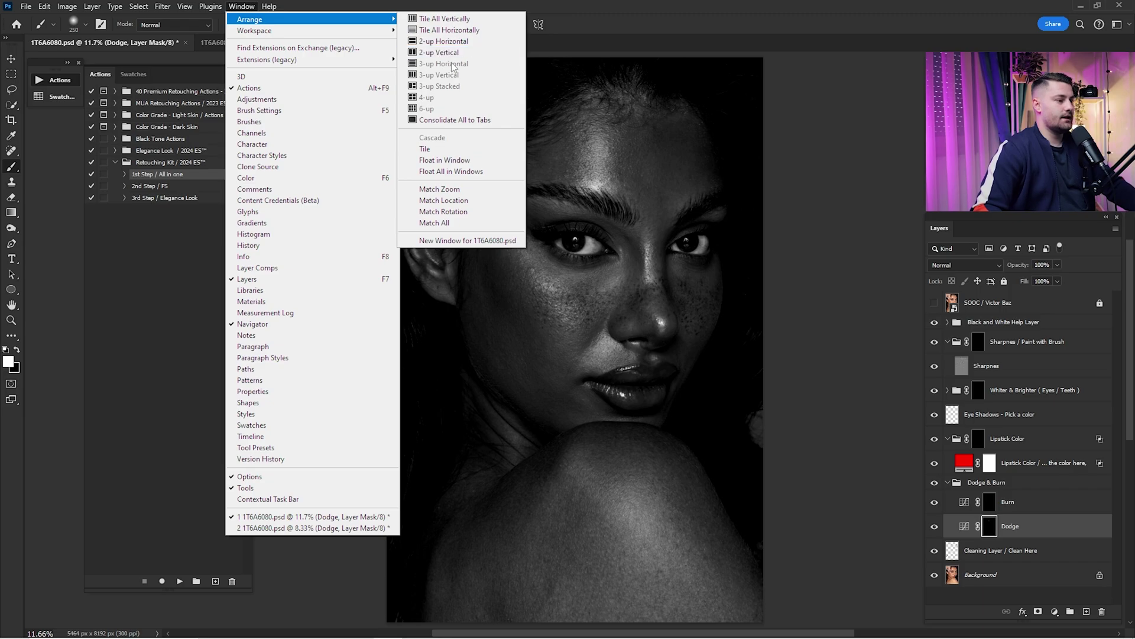
{"action": "left_click", "coordinate": [449, 53]}
{"action": "left_click", "coordinate": [235, 74]}
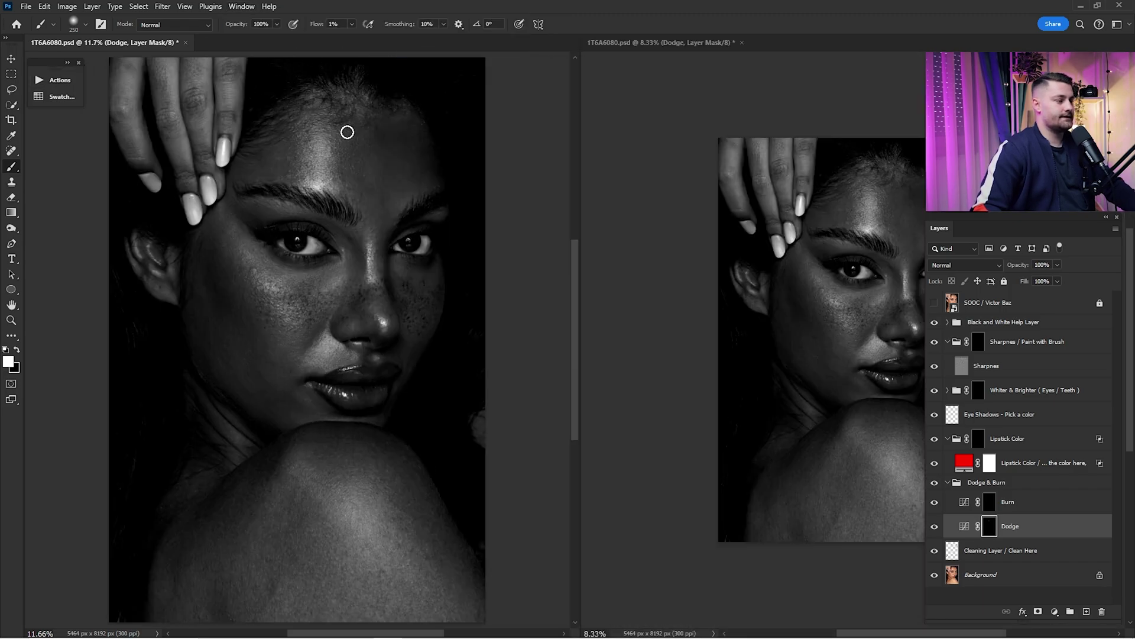
Narrow the first document window and show the whole portrait in it at about 10% zoom as an overview
{"action": "key", "text": "z"}
{"action": "left_click_drag", "start_coordinate": [443, 241], "coordinate": [424, 248]}
{"action": "key", "text": "b"}
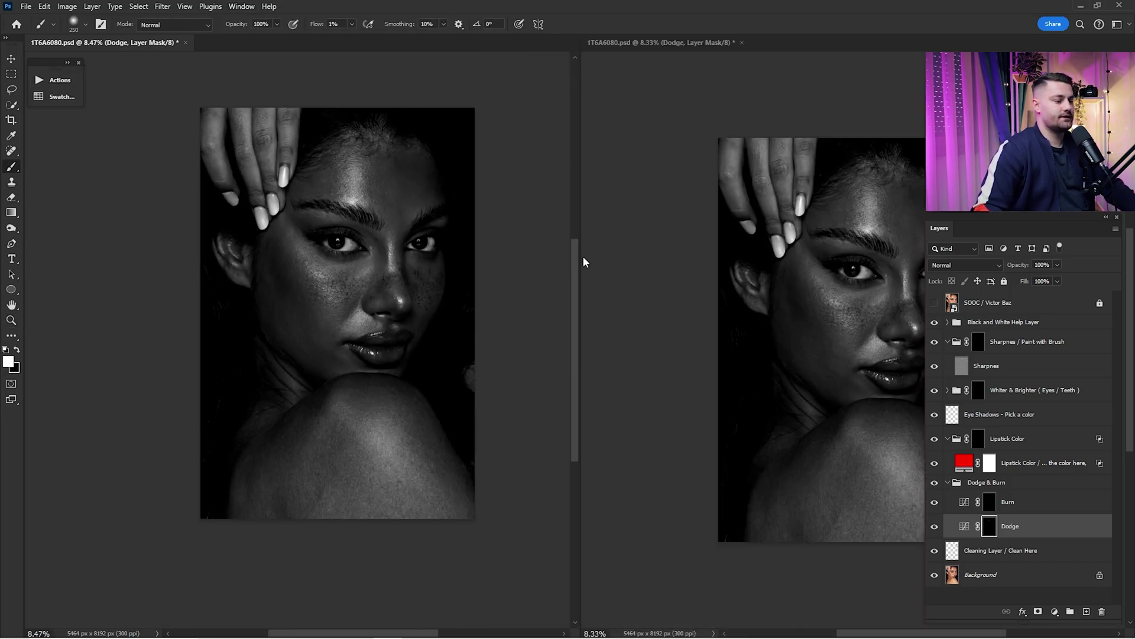
{"action": "key", "text": "z"}
{"action": "left_click_drag", "start_coordinate": [583, 256], "coordinate": [418, 270]}
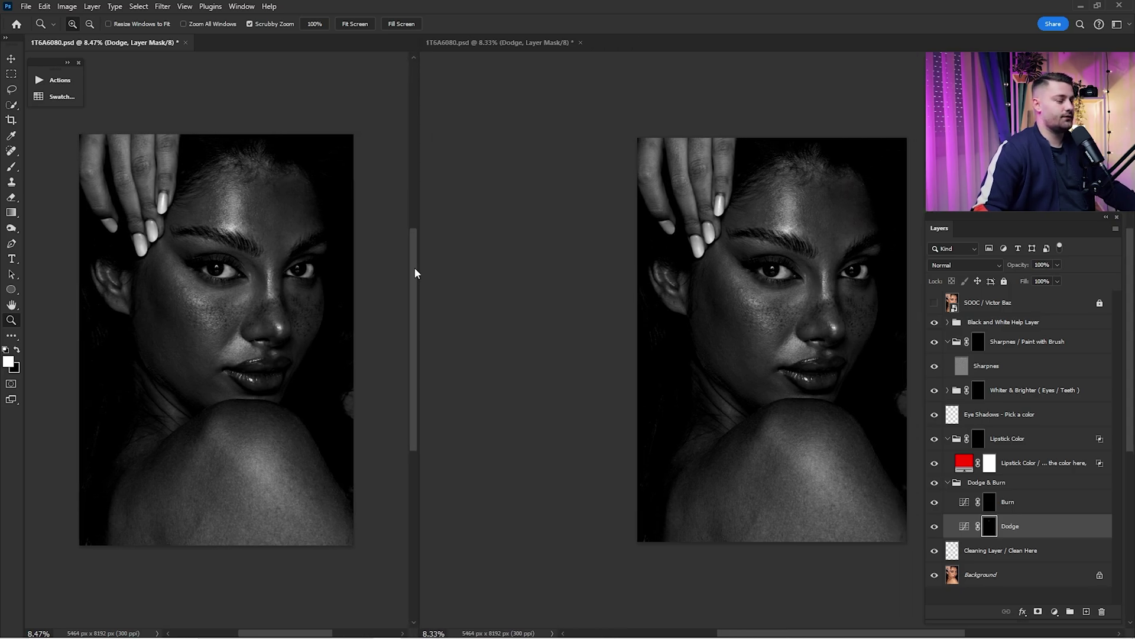
{"action": "left_click", "coordinate": [272, 293]}
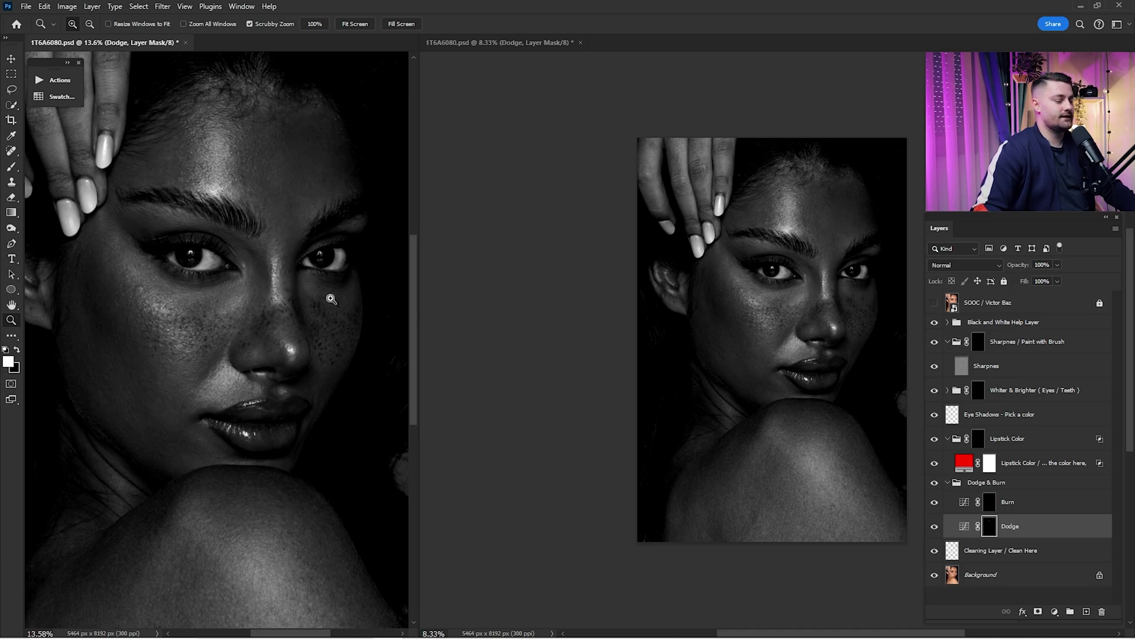
{"action": "scroll", "coordinate": [331, 299], "scroll_direction": "down", "scroll_amount": 2}
{"action": "scroll", "coordinate": [308, 320], "scroll_direction": "down", "scroll_amount": 1}
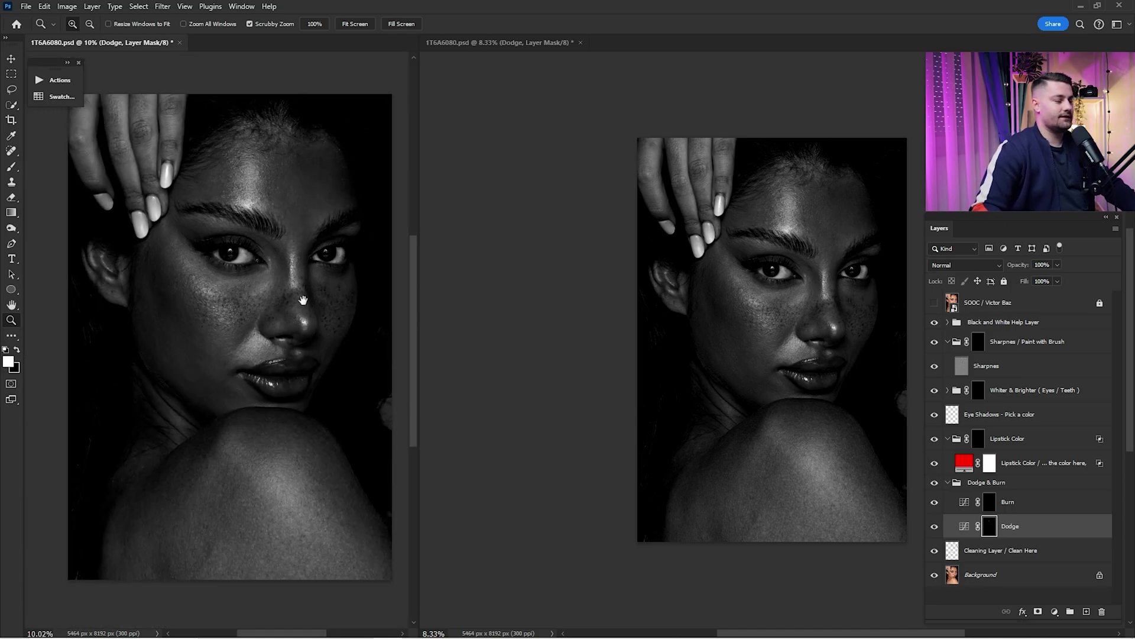
{"action": "left_click_drag", "start_coordinate": [303, 300], "coordinate": [291, 298]}
Dodge the forehead above the eyebrow in the second window at 50% zoom with the 250 px brush at 10% opacity
{"action": "scroll", "coordinate": [735, 294], "scroll_direction": "up", "scroll_amount": 10}
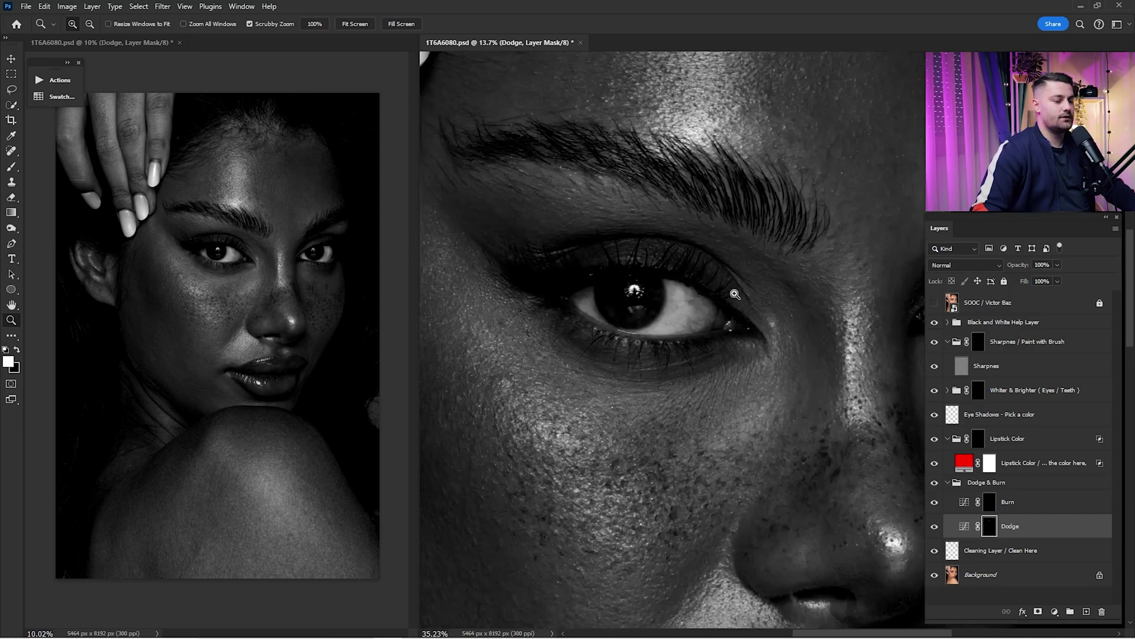
{"action": "left_click_drag", "start_coordinate": [725, 253], "coordinate": [735, 320]}
{"action": "left_click_drag", "start_coordinate": [770, 237], "coordinate": [788, 341]}
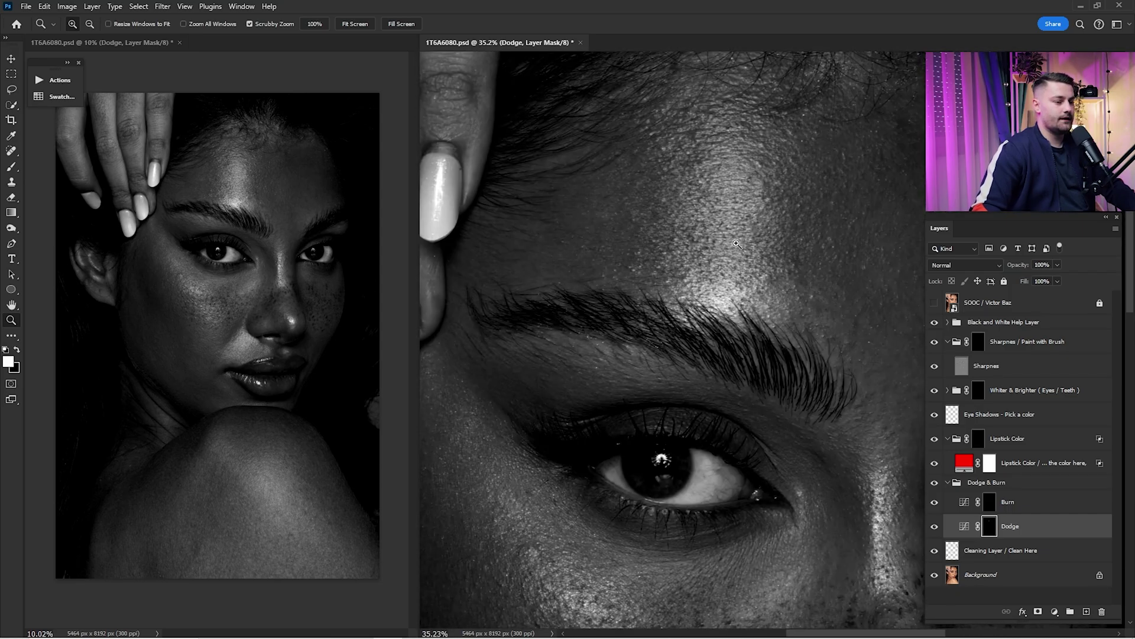
{"action": "scroll", "coordinate": [719, 218], "scroll_direction": "up", "scroll_amount": 1}
{"action": "left_click_drag", "start_coordinate": [747, 229], "coordinate": [751, 290]}
{"action": "scroll", "coordinate": [689, 276], "scroll_direction": "up", "scroll_amount": 2}
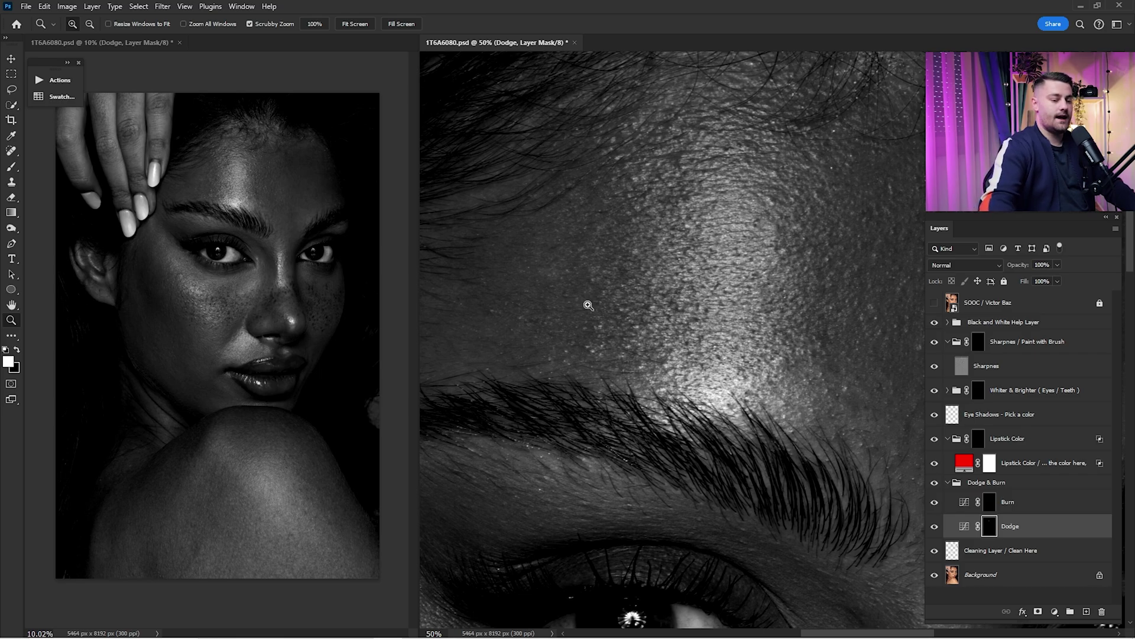
{"action": "key", "text": "b"}
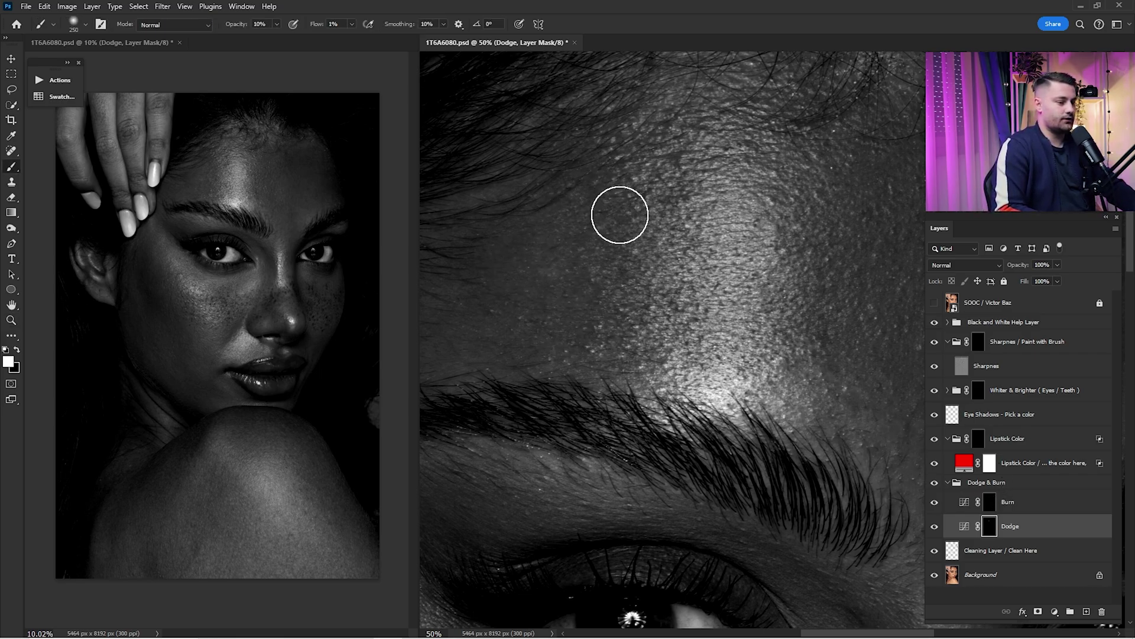
{"action": "left_click_drag", "start_coordinate": [750, 280], "coordinate": [727, 294]}
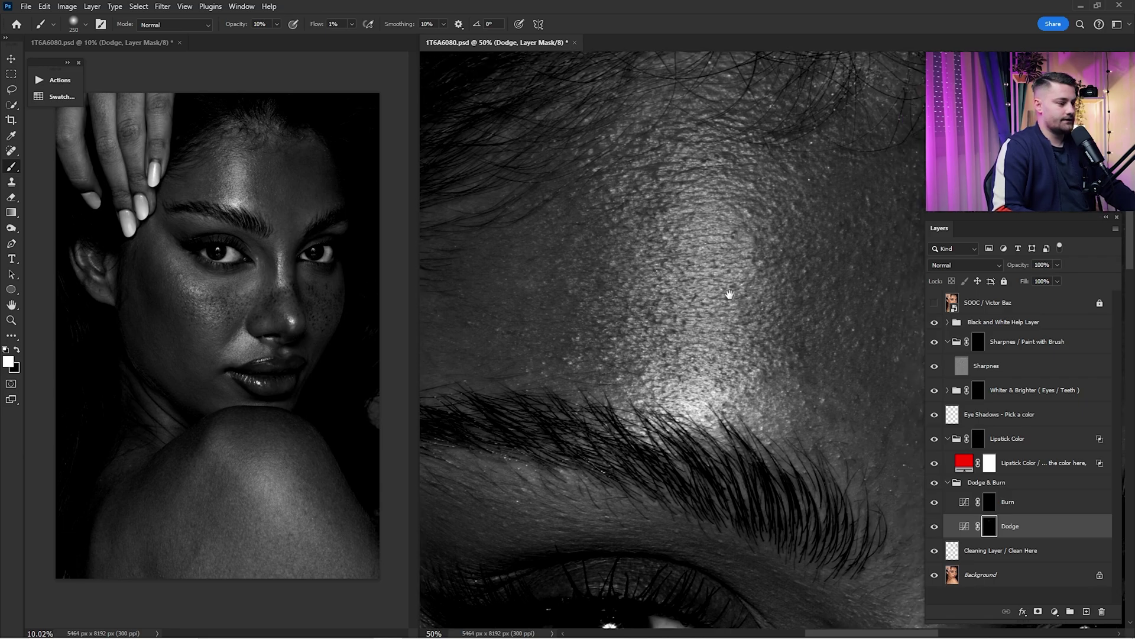
{"action": "left_click_drag", "start_coordinate": [807, 377], "coordinate": [724, 389]}
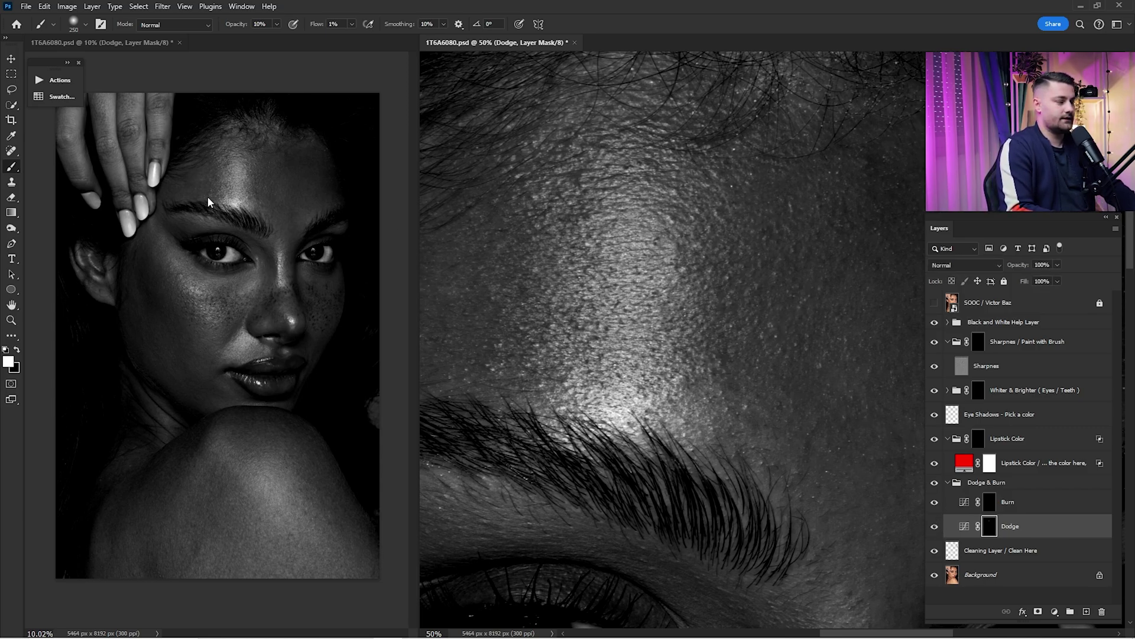
Dodge the knuckles and upper parts of the fingers on the Dodge mask with a smaller brush
{"action": "mouse_move", "coordinate": [560, 276]}
{"action": "left_mouse_down"}
{"action": "mouse_move", "coordinate": [730, 302]}
{"action": "mouse_move", "coordinate": [857, 302]}
{"action": "left_mouse_up"}
{"action": "left_click_drag", "start_coordinate": [577, 192], "coordinate": [717, 390]}
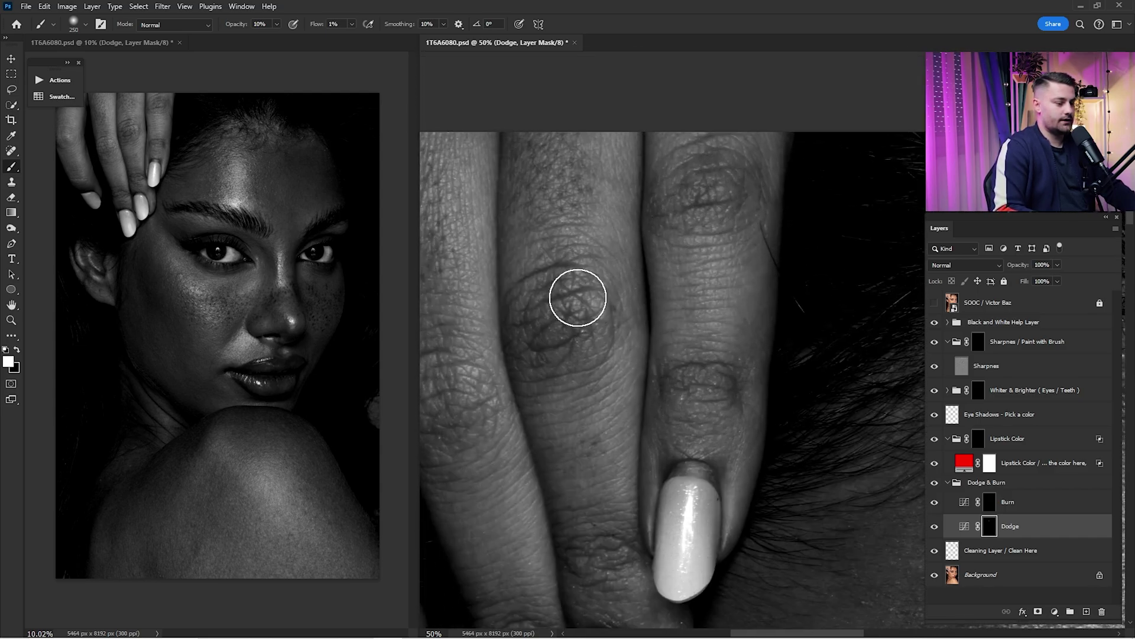
{"action": "left_click_drag", "start_coordinate": [496, 496], "coordinate": [520, 302]}
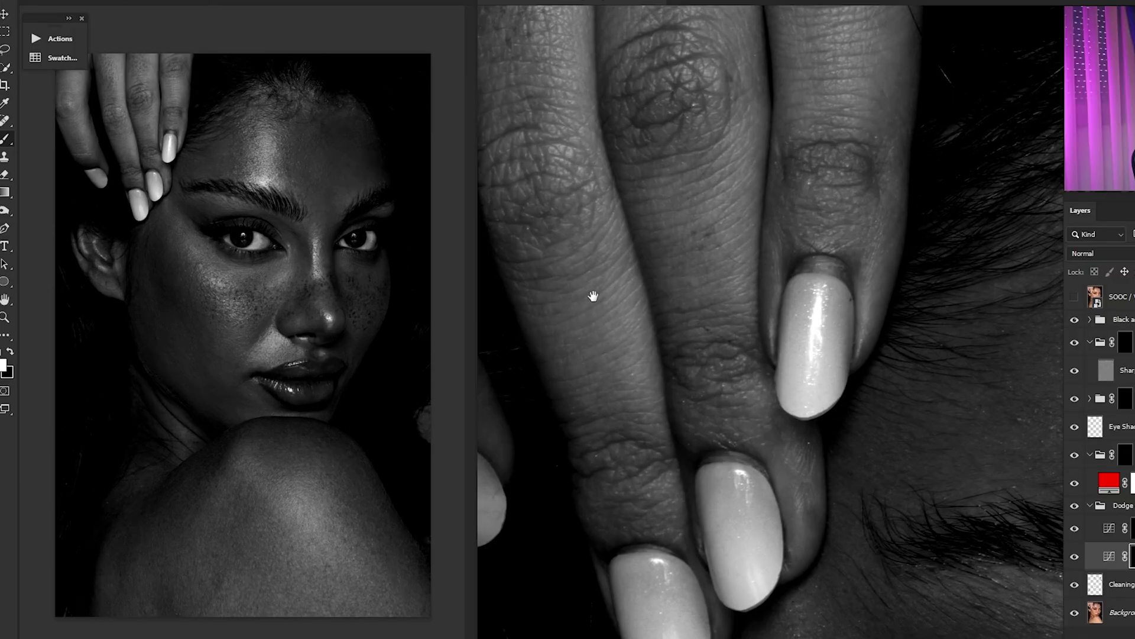
{"action": "mouse_move", "coordinate": [593, 296]}
{"action": "left_mouse_down"}
{"action": "mouse_move", "coordinate": [713, 512]}
{"action": "mouse_move", "coordinate": [684, 374]}
{"action": "left_mouse_up"}
{"action": "key", "text": "["}
{"action": "key", "text": "["}
{"action": "left_click_drag", "start_coordinate": [741, 572], "coordinate": [735, 469]}
{"action": "left_click_drag", "start_coordinate": [796, 415], "coordinate": [746, 636]}
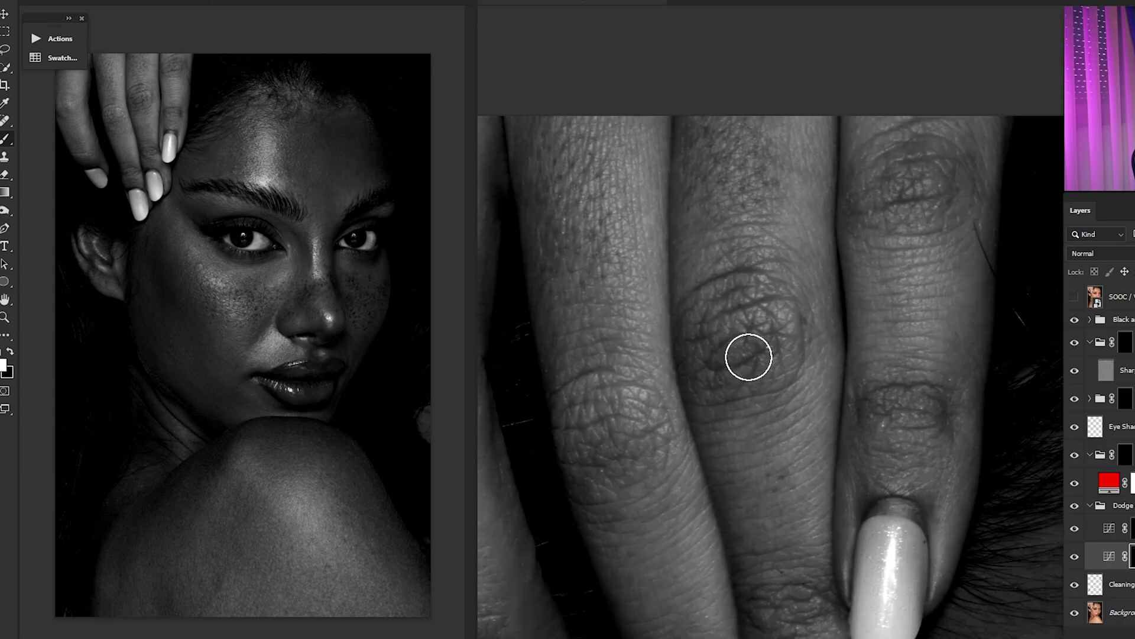
{"action": "left_click_drag", "start_coordinate": [853, 353], "coordinate": [796, 360]}
Even out the fine finger creases and the skin around the nails on the Dodge mask, varying the brush size
{"action": "key", "text": "["}
{"action": "key", "text": "["}
{"action": "key", "text": "["}
{"action": "left_click_drag", "start_coordinate": [896, 442], "coordinate": [877, 314]}
{"action": "left_click_drag", "start_coordinate": [680, 34], "coordinate": [864, 314]}
{"action": "key", "text": "]"}
{"action": "key", "text": "]"}
{"action": "key", "text": "]"}
{"action": "mouse_move", "coordinate": [713, 456]}
{"action": "left_mouse_down"}
{"action": "mouse_move", "coordinate": [836, 367]}
{"action": "mouse_move", "coordinate": [813, 213]}
{"action": "left_mouse_up"}
{"action": "left_click_drag", "start_coordinate": [631, 89], "coordinate": [745, 265]}
{"action": "left_click_drag", "start_coordinate": [783, 591], "coordinate": [735, 378]}
{"action": "left_click_drag", "start_coordinate": [871, 580], "coordinate": [735, 373]}
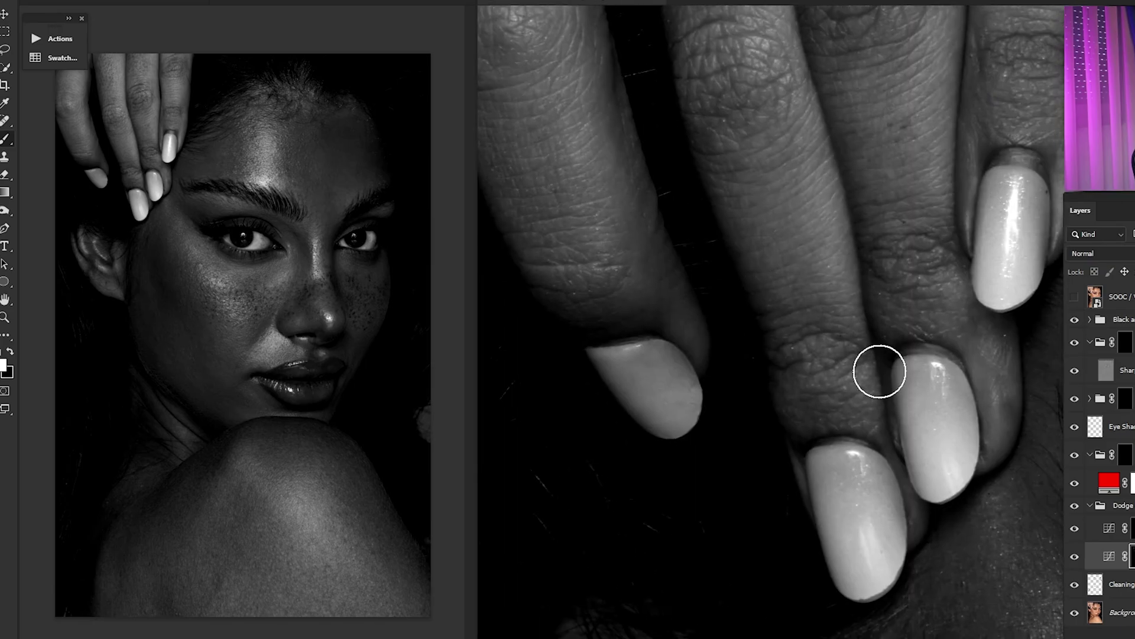
Work over the whole forehead on the Dodge mask at lower magnification with a slightly larger brush
{"action": "left_click_drag", "start_coordinate": [890, 122], "coordinate": [754, 153]}
{"action": "scroll", "coordinate": [793, 324], "scroll_direction": "down", "scroll_amount": 2}
{"action": "left_click_drag", "start_coordinate": [1041, 313], "coordinate": [692, 308]}
{"action": "scroll", "coordinate": [828, 237], "scroll_direction": "down", "scroll_amount": 2}
{"action": "key", "text": "]"}
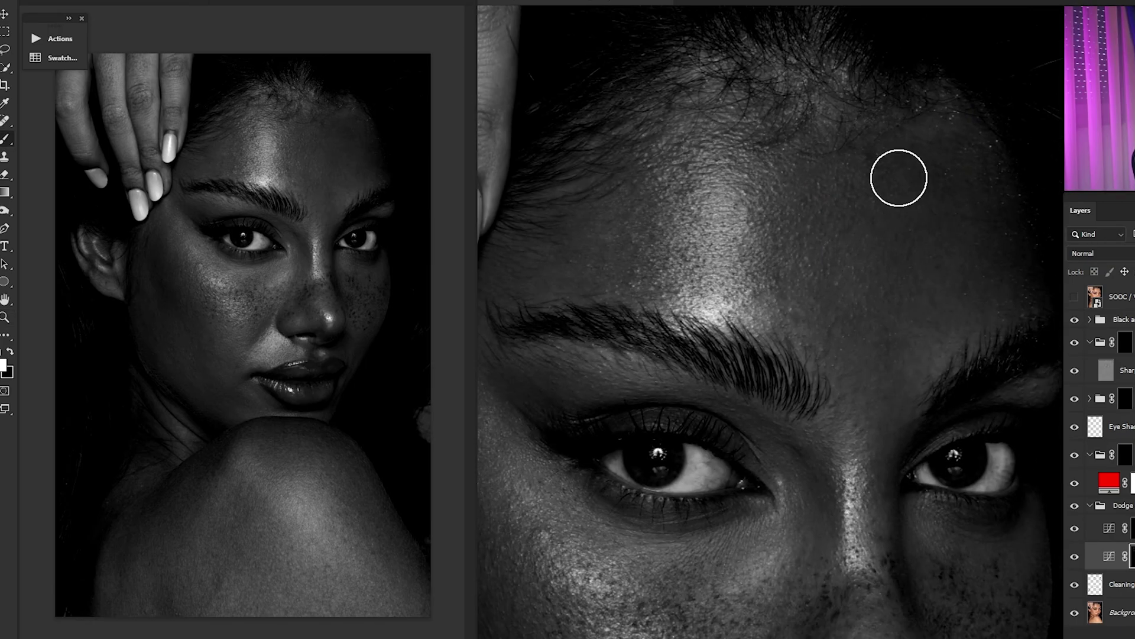
Dodge the cheek and the under-eye area in close-up, reducing the brush size
{"action": "scroll", "coordinate": [824, 210], "scroll_direction": "left", "scroll_amount": 3}
{"action": "scroll", "coordinate": [784, 210], "scroll_direction": "down", "scroll_amount": 5}
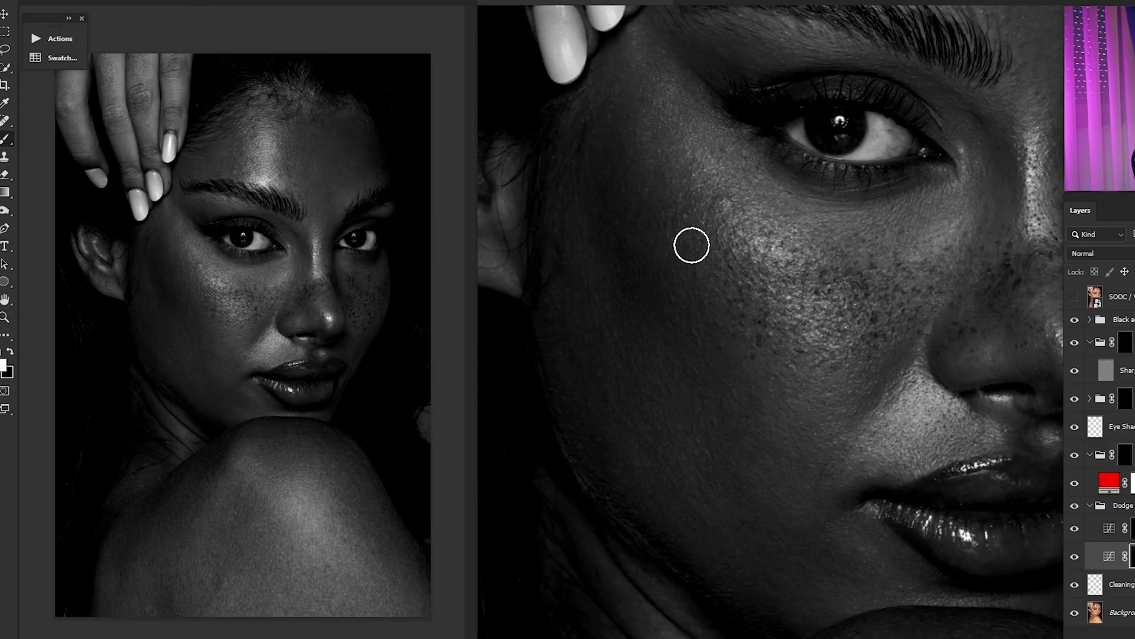
{"action": "scroll", "coordinate": [691, 245], "scroll_direction": "up", "scroll_amount": 5}
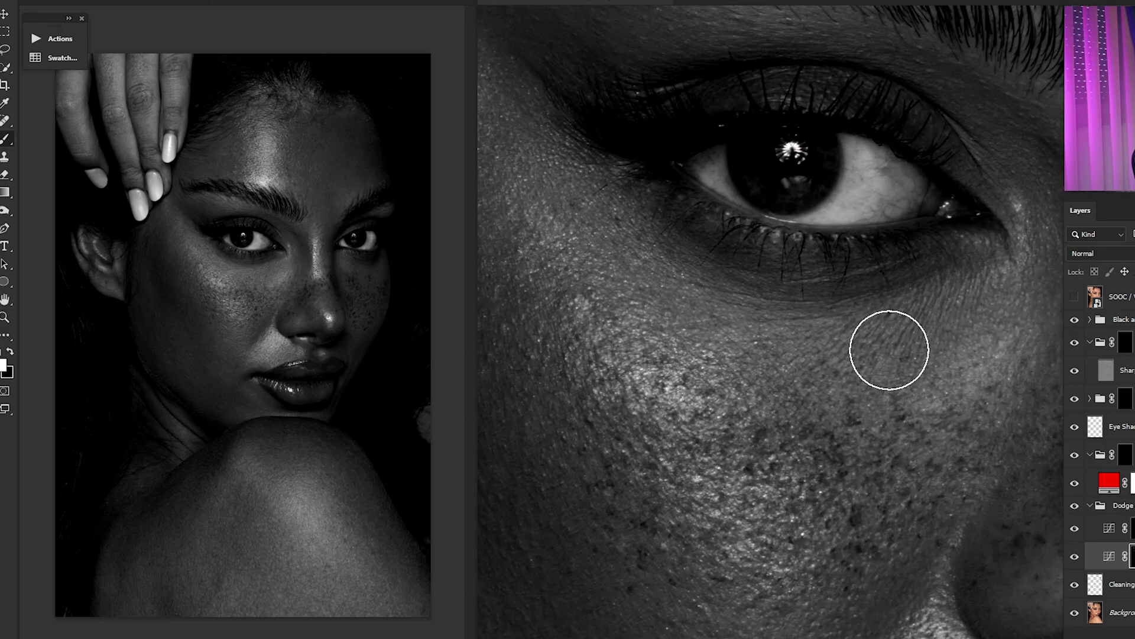
{"action": "left_click_drag", "start_coordinate": [890, 350], "coordinate": [638, 392]}
{"action": "key", "text": "["}
{"action": "mouse_move", "coordinate": [639, 112]}
{"action": "left_mouse_down"}
{"action": "mouse_move", "coordinate": [794, 287]}
{"action": "mouse_move", "coordinate": [766, 305]}
{"action": "left_mouse_up"}
Dodge the lower cheek and the skin around the mouth corner and jaw with a smaller brush
{"action": "key", "text": "["}
{"action": "key", "text": "["}
{"action": "mouse_move", "coordinate": [896, 352]}
{"action": "left_mouse_down"}
{"action": "mouse_move", "coordinate": [736, 286]}
{"action": "mouse_move", "coordinate": [709, 592]}
{"action": "left_mouse_up"}
{"action": "mouse_move", "coordinate": [840, 364]}
{"action": "left_mouse_down"}
{"action": "mouse_move", "coordinate": [824, 277]}
{"action": "mouse_move", "coordinate": [946, 48]}
{"action": "left_mouse_up"}
{"action": "left_click_drag", "start_coordinate": [857, 133], "coordinate": [830, 188]}
{"action": "left_click_drag", "start_coordinate": [1005, 201], "coordinate": [845, 204]}
{"action": "left_click_drag", "start_coordinate": [652, 509], "coordinate": [781, 276]}
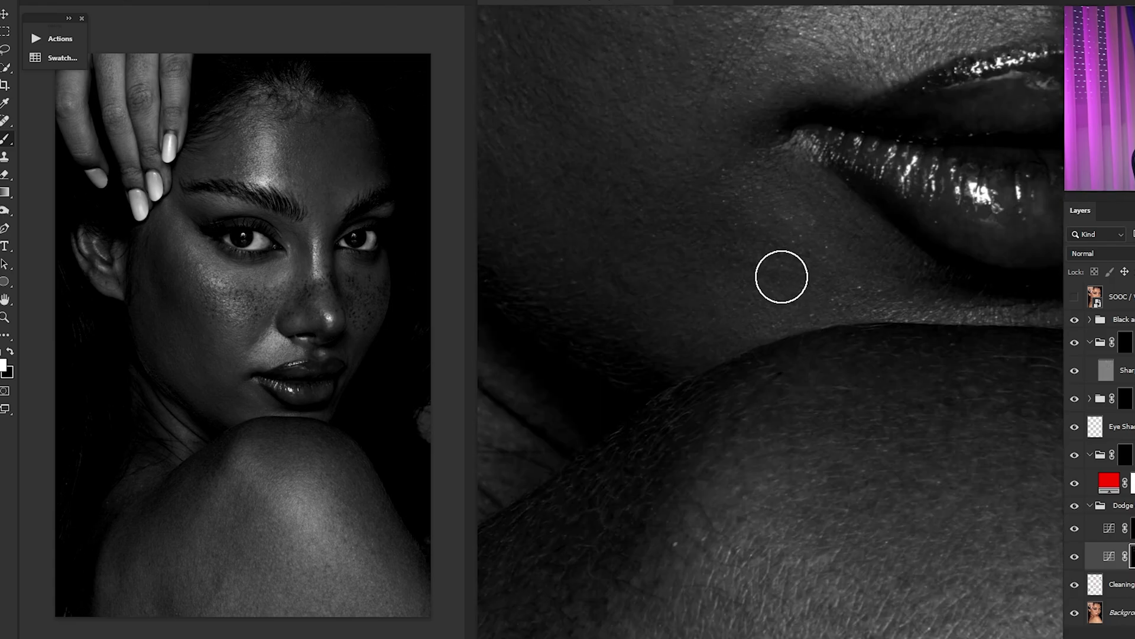
Work over the shoulder on the Dodge mask at lower magnification with a larger brush
{"action": "left_click_drag", "start_coordinate": [560, 25], "coordinate": [763, 307]}
{"action": "left_click_drag", "start_coordinate": [805, 545], "coordinate": [562, 78]}
{"action": "scroll", "coordinate": [857, 385], "scroll_direction": "down", "scroll_amount": 4}
{"action": "key", "text": "bracketright"}
{"action": "key", "text": "bracketright"}
{"action": "key", "text": "bracketright"}
{"action": "key", "text": "bracketright"}
{"action": "key", "text": "bracketleft"}
{"action": "key", "text": "bracketleft"}
{"action": "key", "text": "bracketright"}
{"action": "key", "text": "bracketright"}
{"action": "key", "text": "bracketright"}
{"action": "key", "text": "bracketright"}
{"action": "key", "text": "bracketleft"}
{"action": "key", "text": "bracketleft"}
{"action": "key", "text": "bracketleft"}
{"action": "key", "text": "bracketleft"}
{"action": "key", "text": "bracketright"}
{"action": "key", "text": "bracketright"}
{"action": "key", "text": "bracketright"}
{"action": "key", "text": "bracketright"}
{"action": "key", "text": "bracketright"}
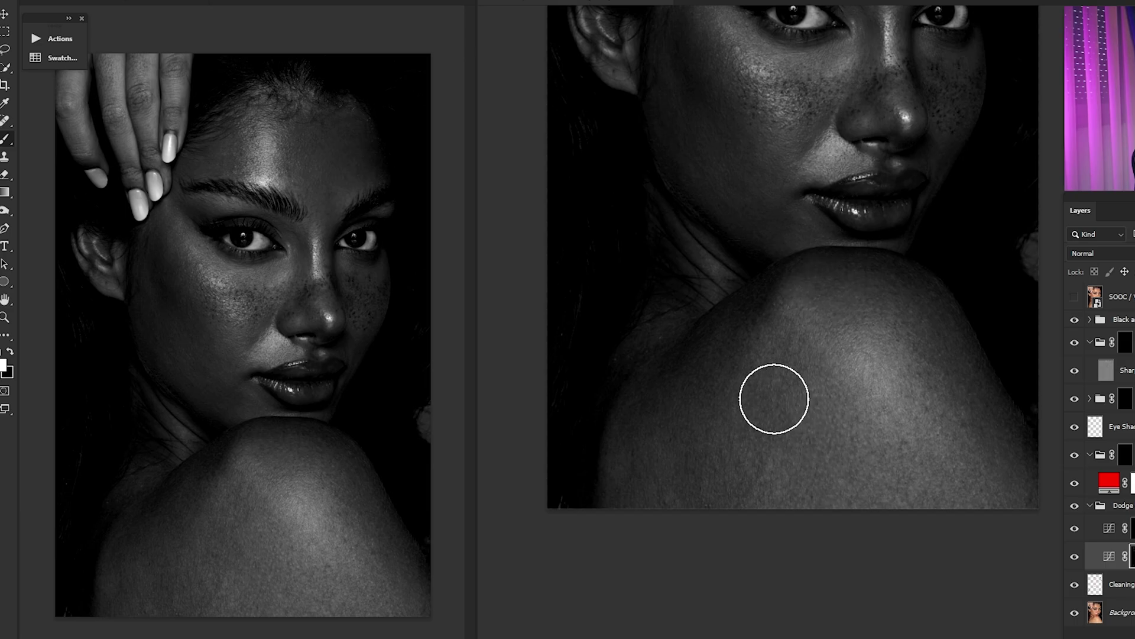
Dodge the remaining dark patches on the shoulder in close-up with a reduced brush size
{"action": "left_click_drag", "start_coordinate": [816, 127], "coordinate": [742, 332]}
{"action": "scroll", "coordinate": [742, 332], "scroll_direction": "up", "scroll_amount": 4}
{"action": "left_click_drag", "start_coordinate": [603, 568], "coordinate": [765, 260]}
{"action": "key", "text": "bracketleft"}
{"action": "key", "text": "bracketleft"}
{"action": "key", "text": "bracketleft"}
{"action": "key", "text": "bracketleft"}
{"action": "key", "text": "bracketleft"}
{"action": "key", "text": "bracketleft"}
{"action": "key", "text": "bracketleft"}
{"action": "key", "text": "bracketleft"}
{"action": "key", "text": "bracketleft"}
{"action": "left_click_drag", "start_coordinate": [749, 311], "coordinate": [738, 407]}
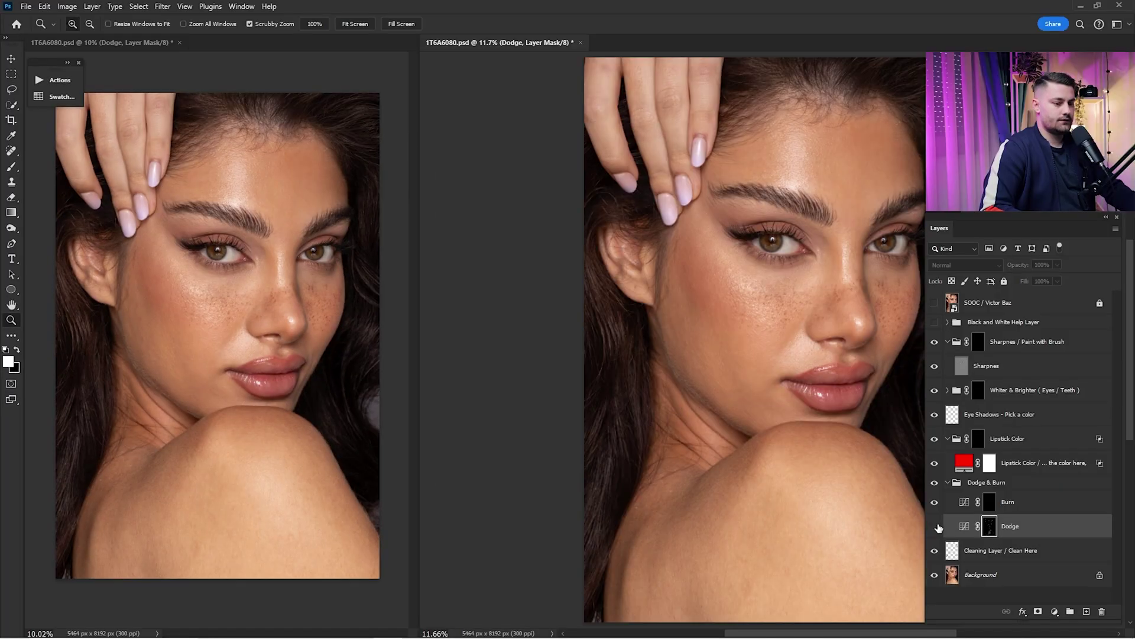
Examine the whole portrait with the Dodge layer hidden and shown, in black and white and in colour
{"action": "left_click_drag", "start_coordinate": [839, 424], "coordinate": [698, 408]}
{"action": "scroll", "coordinate": [757, 385], "scroll_direction": "down", "scroll_amount": 2}
{"action": "left_click_drag", "start_coordinate": [772, 404], "coordinate": [805, 463]}
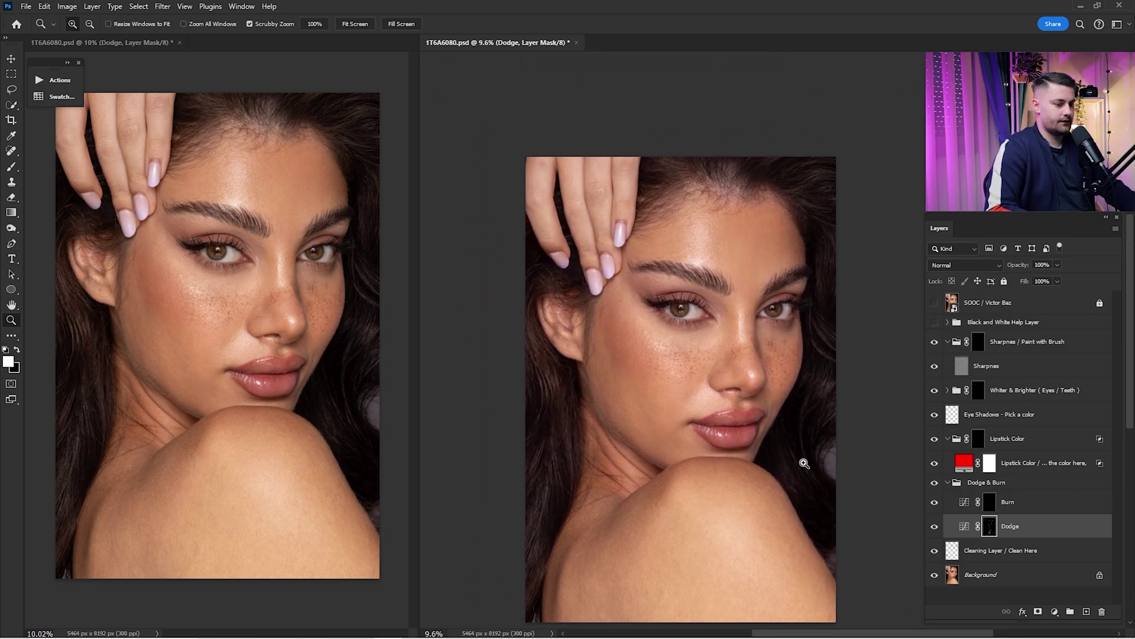
{"action": "left_click", "coordinate": [933, 527]}
{"action": "left_click", "coordinate": [934, 527]}
{"action": "left_click", "coordinate": [935, 529]}
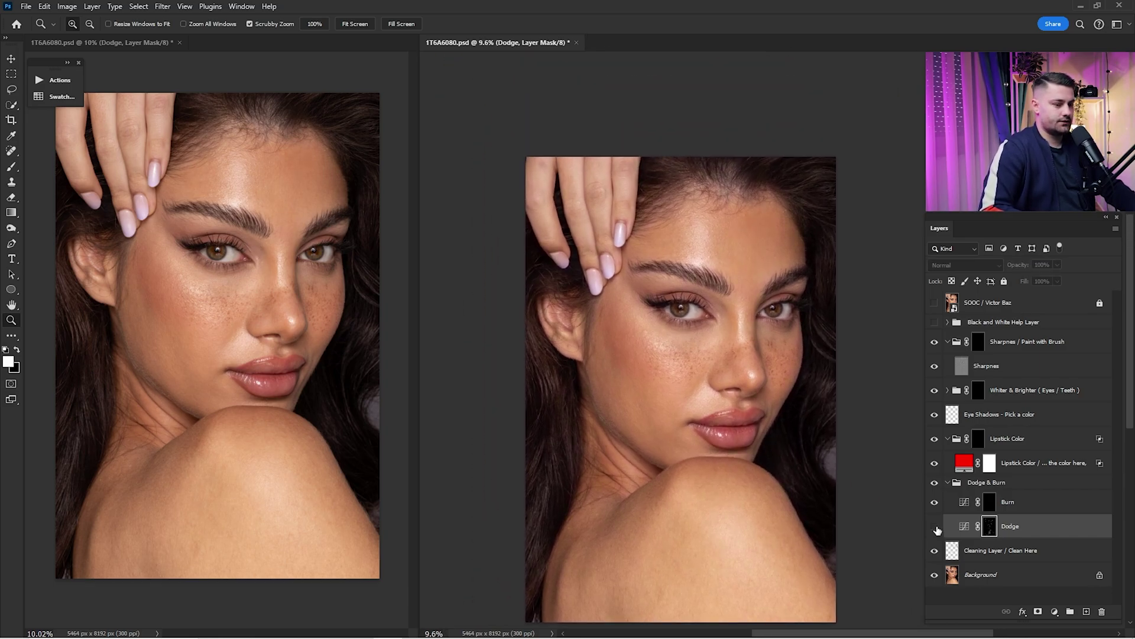
{"action": "left_click", "coordinate": [935, 323]}
{"action": "left_click", "coordinate": [935, 528]}
{"action": "left_click", "coordinate": [934, 528]}
{"action": "left_click", "coordinate": [934, 526]}
{"action": "left_click", "coordinate": [935, 527]}
{"action": "left_click", "coordinate": [935, 525]}
{"action": "left_click", "coordinate": [935, 323]}
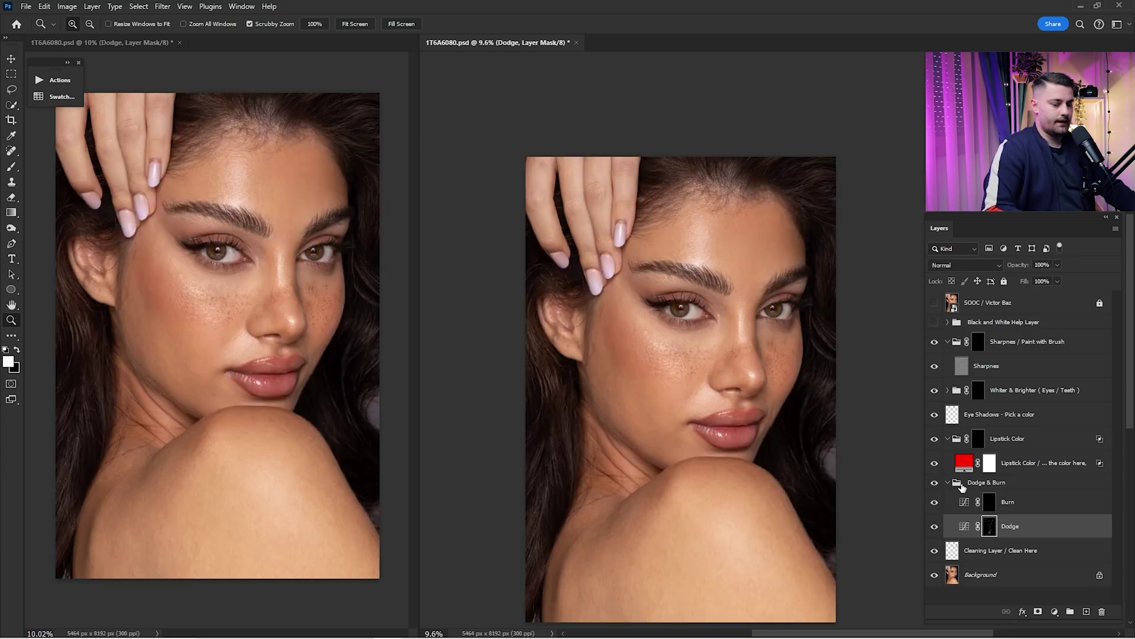
Make the Burn layer mask active for painting with a size 400 brush and show the Black and White Help Layer group
{"action": "left_click", "coordinate": [989, 504]}
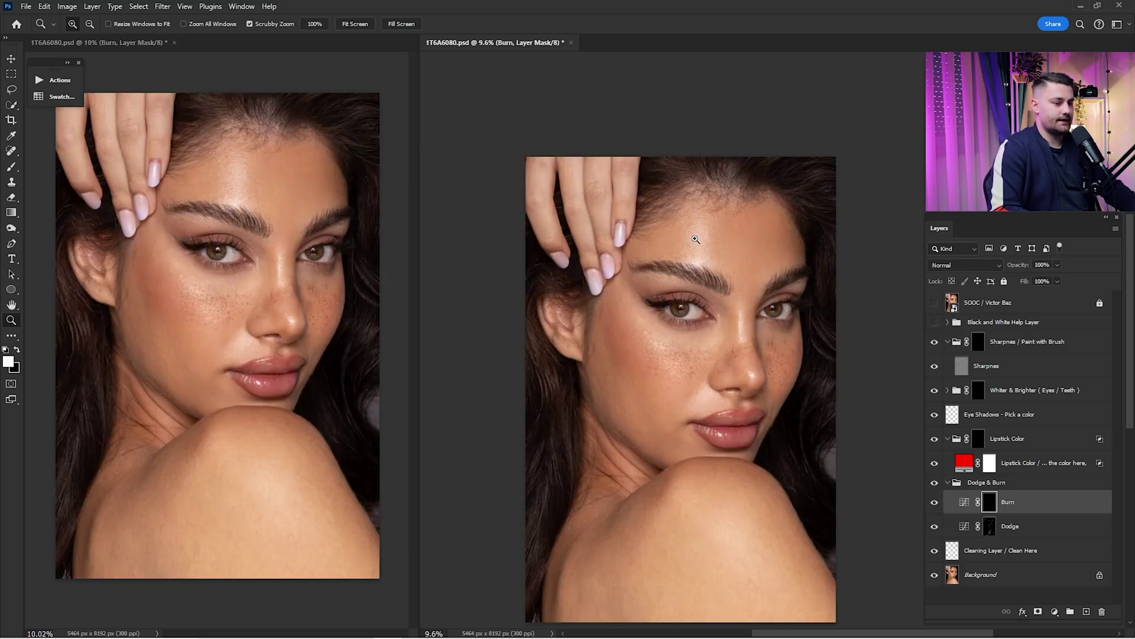
{"action": "left_click_drag", "start_coordinate": [695, 239], "coordinate": [964, 367]}
{"action": "left_click", "coordinate": [934, 322]}
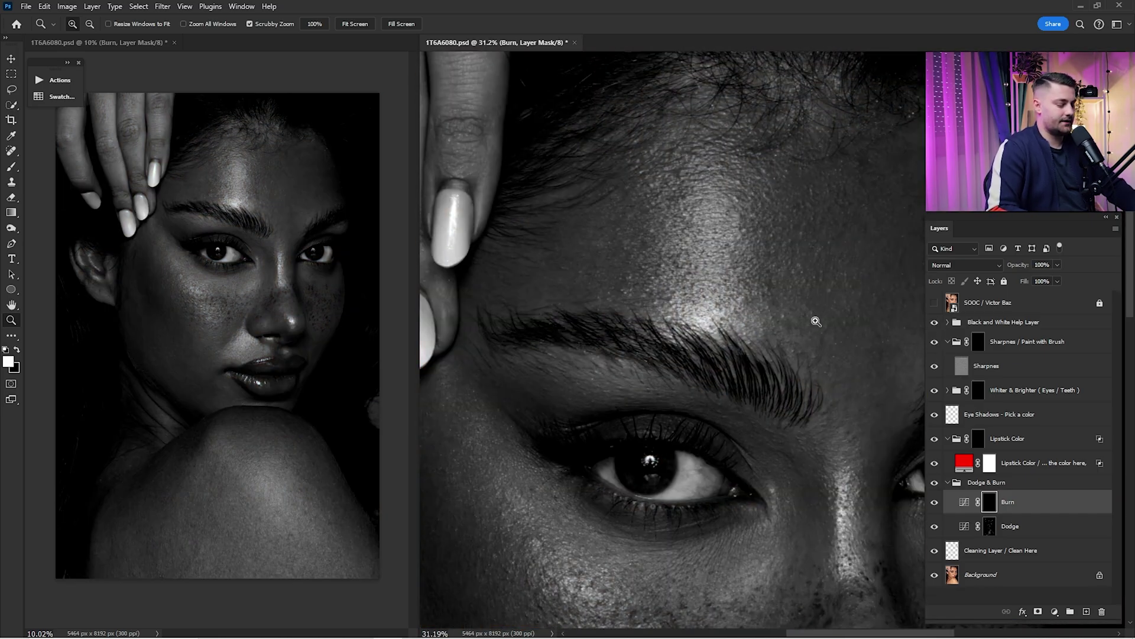
{"action": "key", "text": "b"}
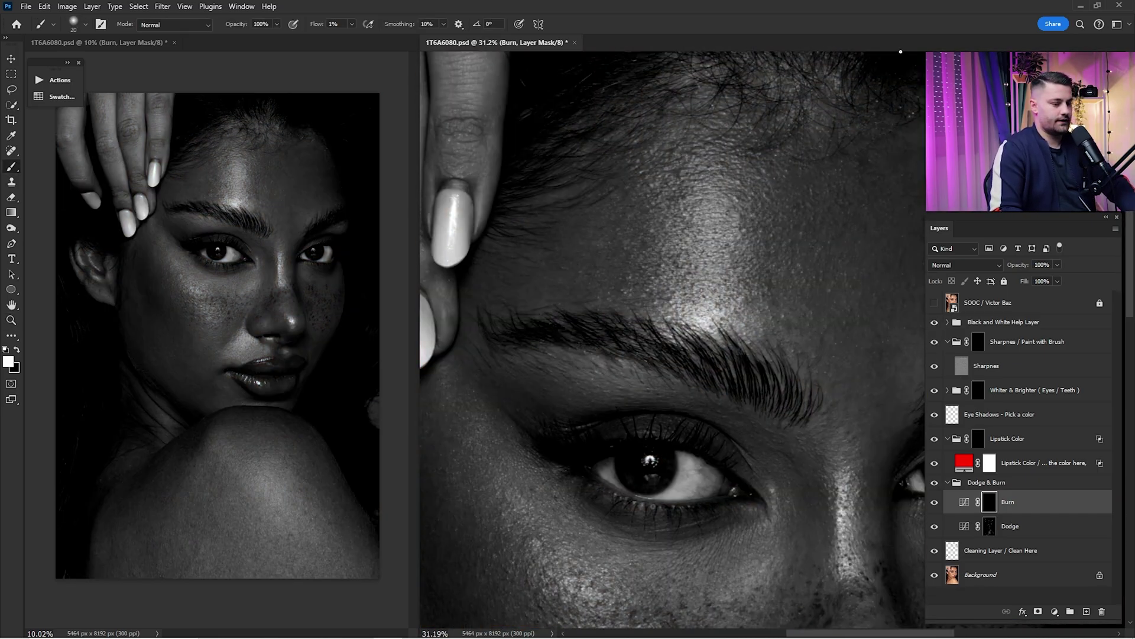
{"action": "key", "text": "]"}
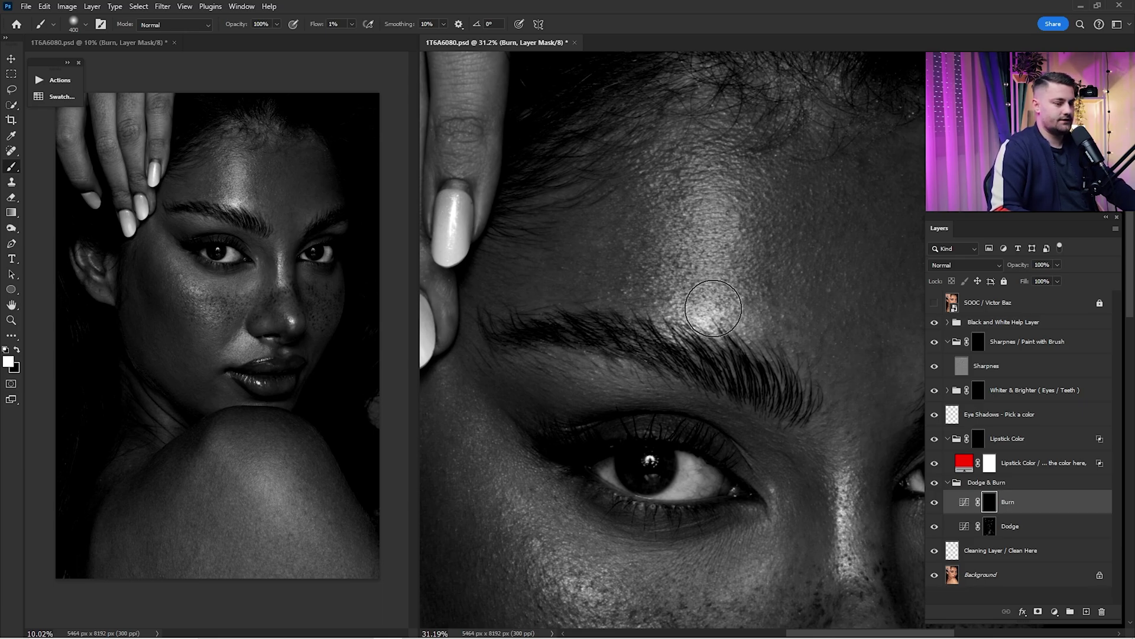
Burn the bright spots on the forehead above the eyebrow in close-up, reducing the brush size to 80
{"action": "scroll", "coordinate": [697, 195], "scroll_direction": "up", "scroll_amount": 4}
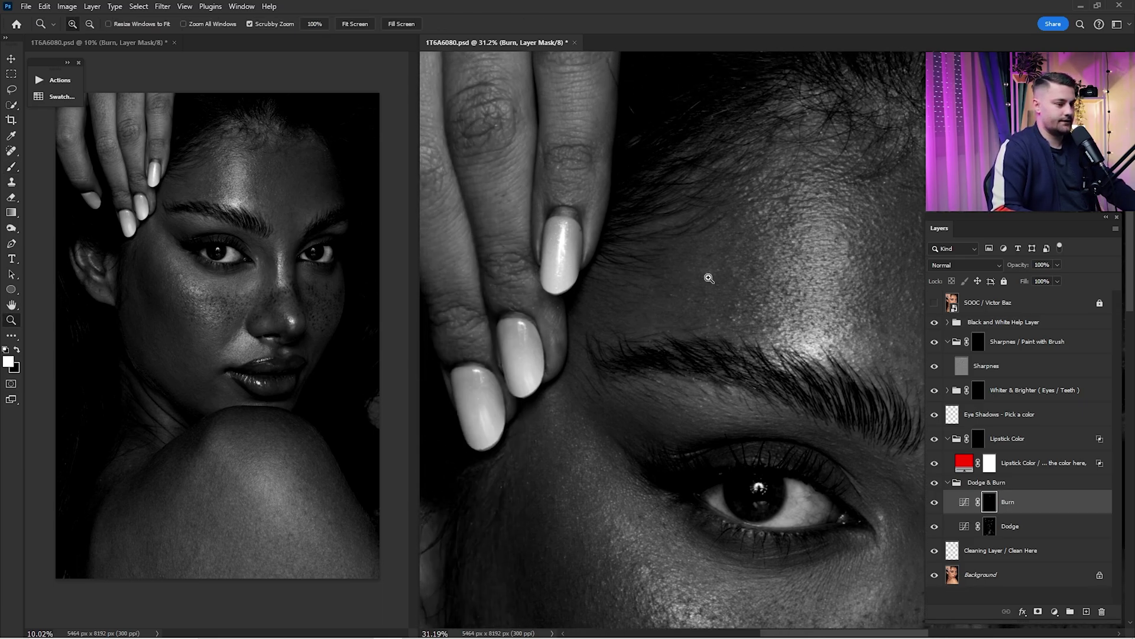
{"action": "key", "text": "bracketleft"}
{"action": "key", "text": "bracketleft"}
{"action": "key", "text": "bracketleft"}
{"action": "key", "text": "bracketleft"}
{"action": "key", "text": "bracketleft"}
{"action": "key", "text": "bracketleft"}
{"action": "key", "text": "bracketleft"}
{"action": "key", "text": "bracketleft"}
{"action": "key", "text": "bracketleft"}
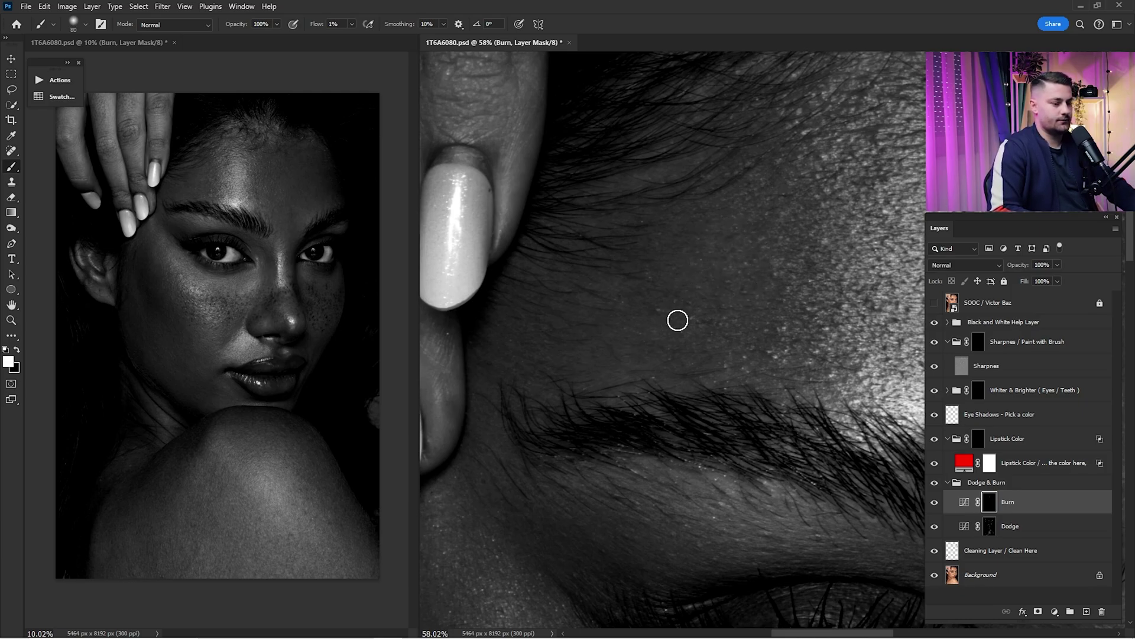
Burn the bright patches on the cheek and compare the face with the Burn layer off and on
{"action": "scroll", "coordinate": [677, 319], "scroll_direction": "down", "scroll_amount": 5}
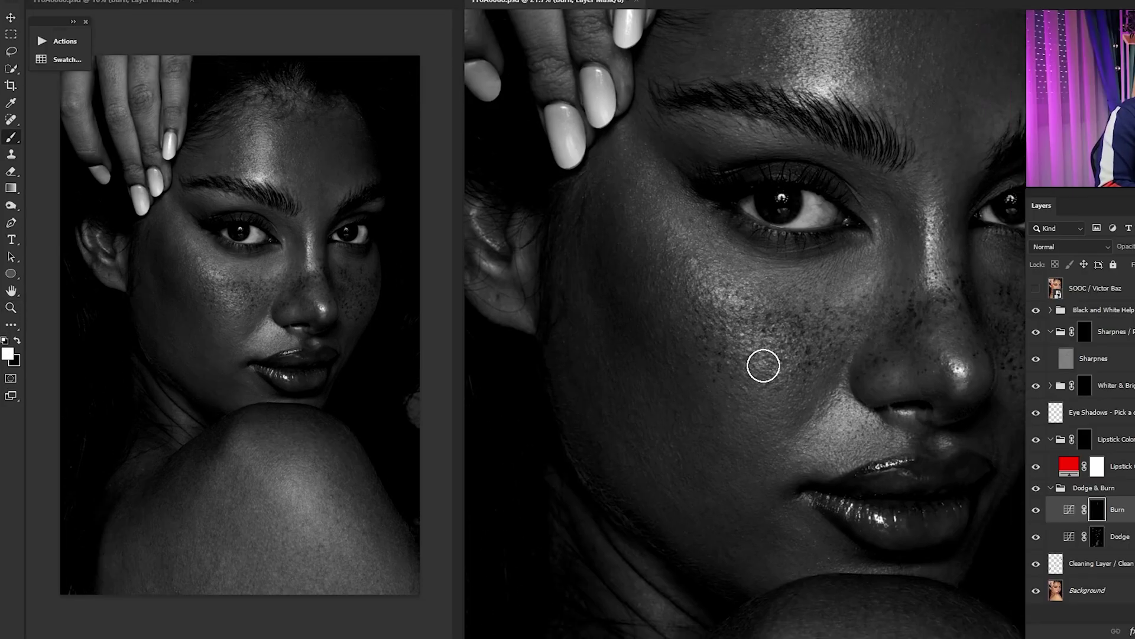
{"action": "left_click_drag", "start_coordinate": [854, 412], "coordinate": [798, 311]}
{"action": "left_click", "coordinate": [1036, 509]}
{"action": "left_click", "coordinate": [1035, 509]}
Burn the bright patches across the shoulder on the Burn mask with an enlarged brush
{"action": "left_click_drag", "start_coordinate": [851, 615], "coordinate": [763, 286]}
{"action": "key", "text": "bracketright"}
{"action": "key", "text": "bracketright"}
{"action": "key", "text": "bracketright"}
{"action": "key", "text": "bracketright"}
{"action": "key", "text": "bracketright"}
{"action": "key", "text": "bracketright"}
{"action": "key", "text": "bracketright"}
{"action": "left_click_drag", "start_coordinate": [644, 246], "coordinate": [718, 314]}
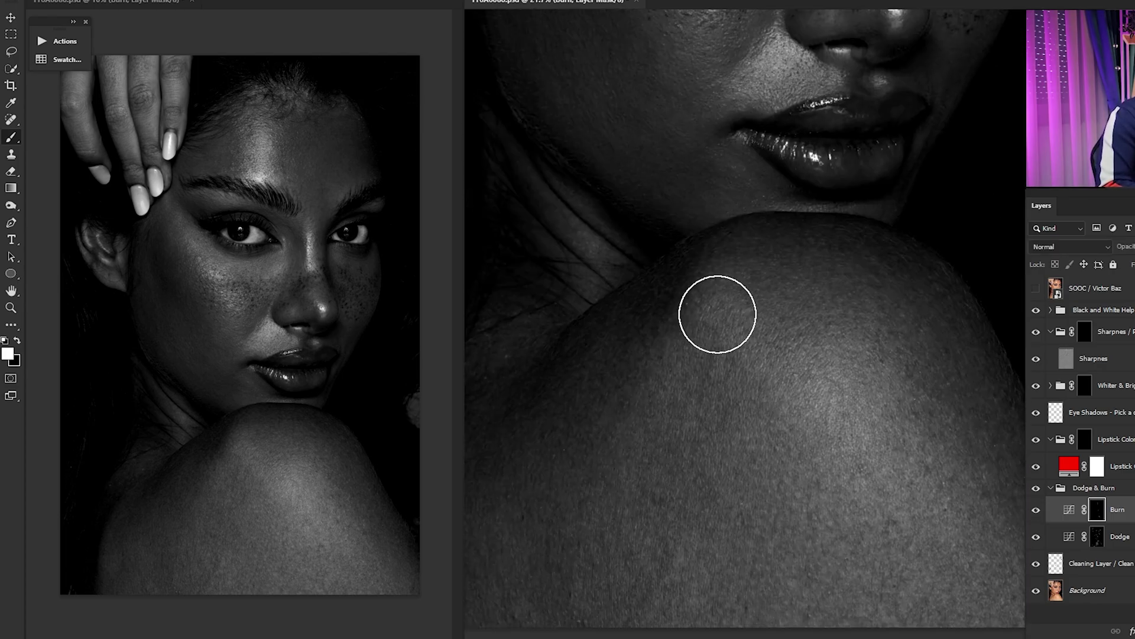
{"action": "left_click_drag", "start_coordinate": [716, 579], "coordinate": [740, 365]}
{"action": "left_click_drag", "start_coordinate": [557, 374], "coordinate": [766, 430]}
{"action": "left_click_drag", "start_coordinate": [946, 304], "coordinate": [536, 287]}
{"action": "left_click_drag", "start_coordinate": [700, 281], "coordinate": [786, 387]}
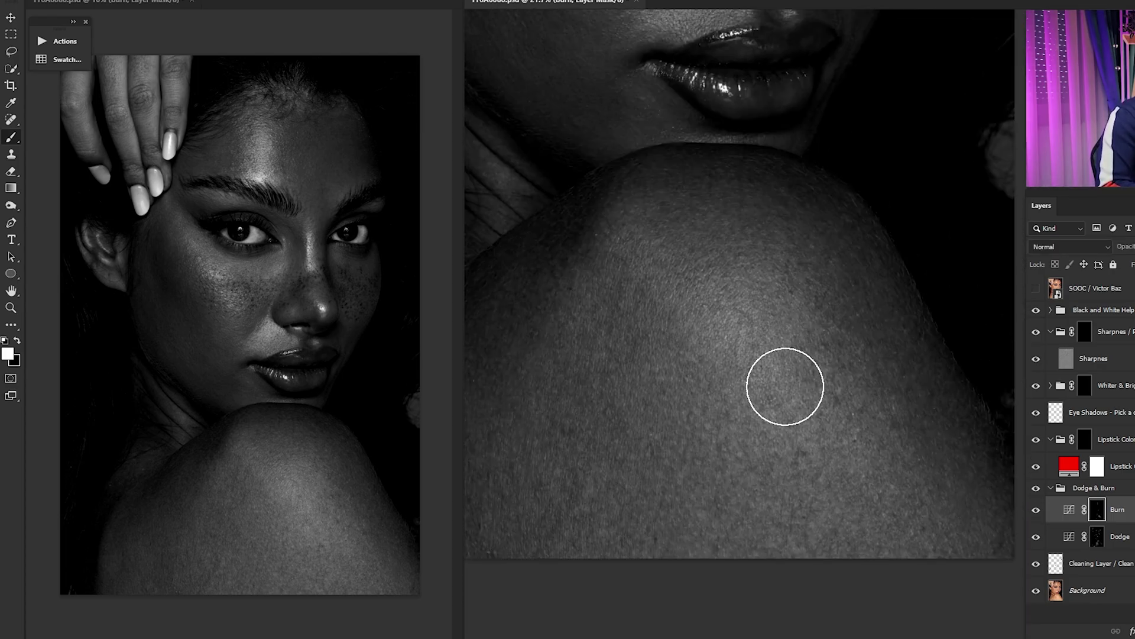
Burn the bright spots on the fingers and the lower face with the brush reduced to size 250
{"action": "scroll", "coordinate": [786, 386], "scroll_direction": "up", "scroll_amount": 8}
{"action": "key", "text": "bracketleft"}
{"action": "key", "text": "bracketleft"}
{"action": "key", "text": "bracketleft"}
{"action": "scroll", "coordinate": [733, 300], "scroll_direction": "up", "scroll_amount": 3}
{"action": "scroll", "coordinate": [733, 300], "scroll_direction": "left", "scroll_amount": 2}
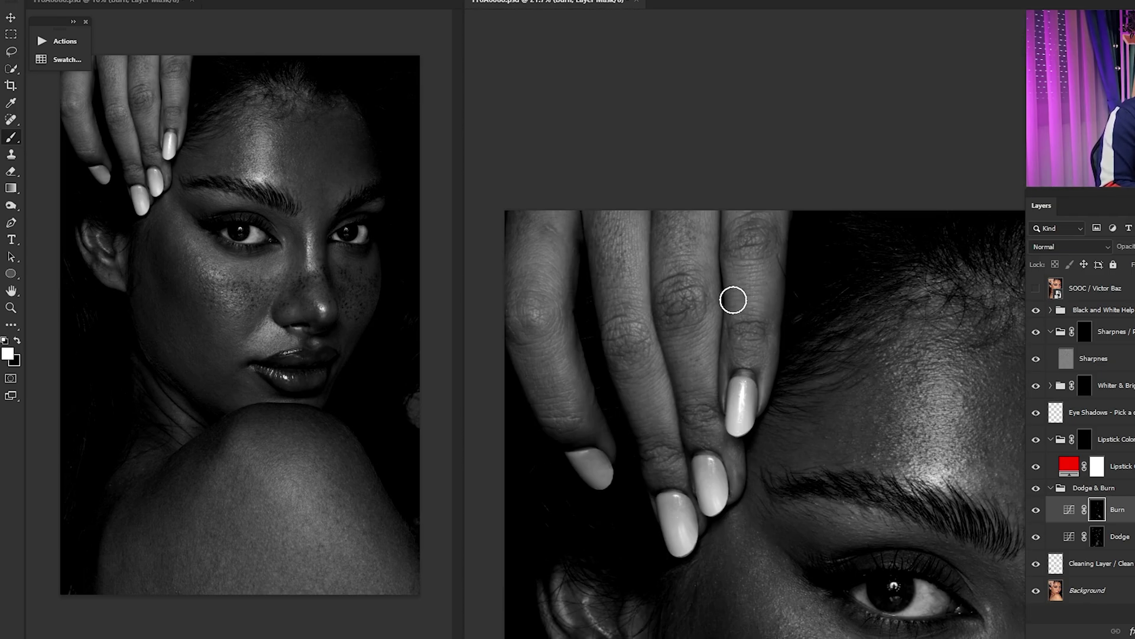
{"action": "scroll", "coordinate": [793, 322], "scroll_direction": "left", "scroll_amount": 2}
{"action": "scroll", "coordinate": [741, 213], "scroll_direction": "down", "scroll_amount": 9}
{"action": "scroll", "coordinate": [697, 274], "scroll_direction": "right", "scroll_amount": 4}
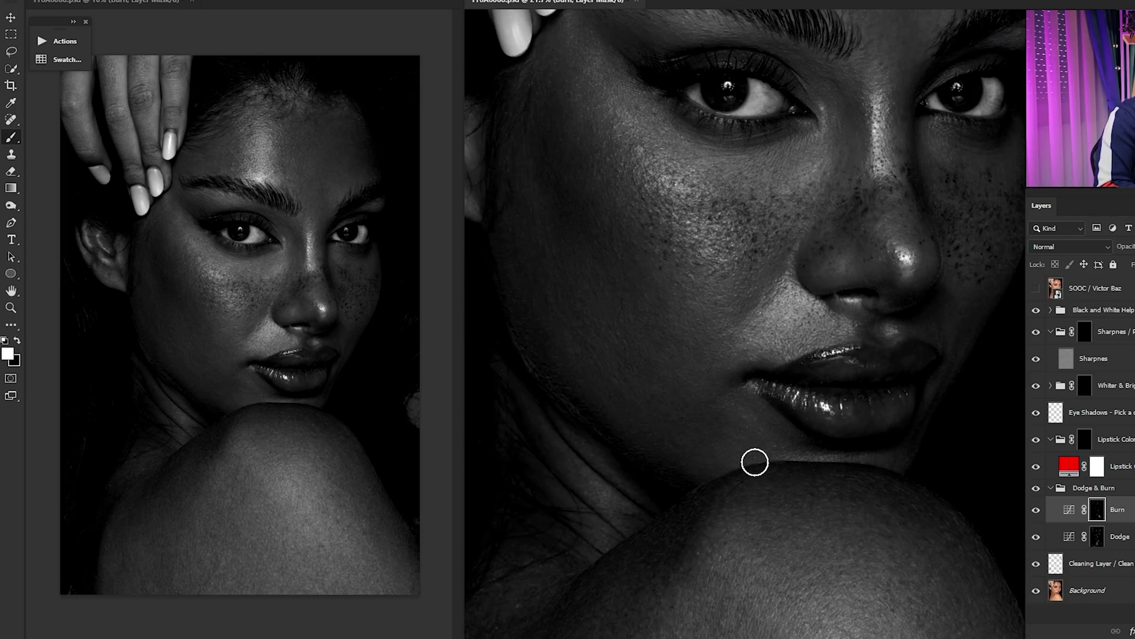
Compare the full portrait with the Burn layer hidden and shown
{"action": "key", "text": "ctrl+0"}
{"action": "left_click", "coordinate": [1036, 510]}
{"action": "left_click", "coordinate": [1036, 509]}
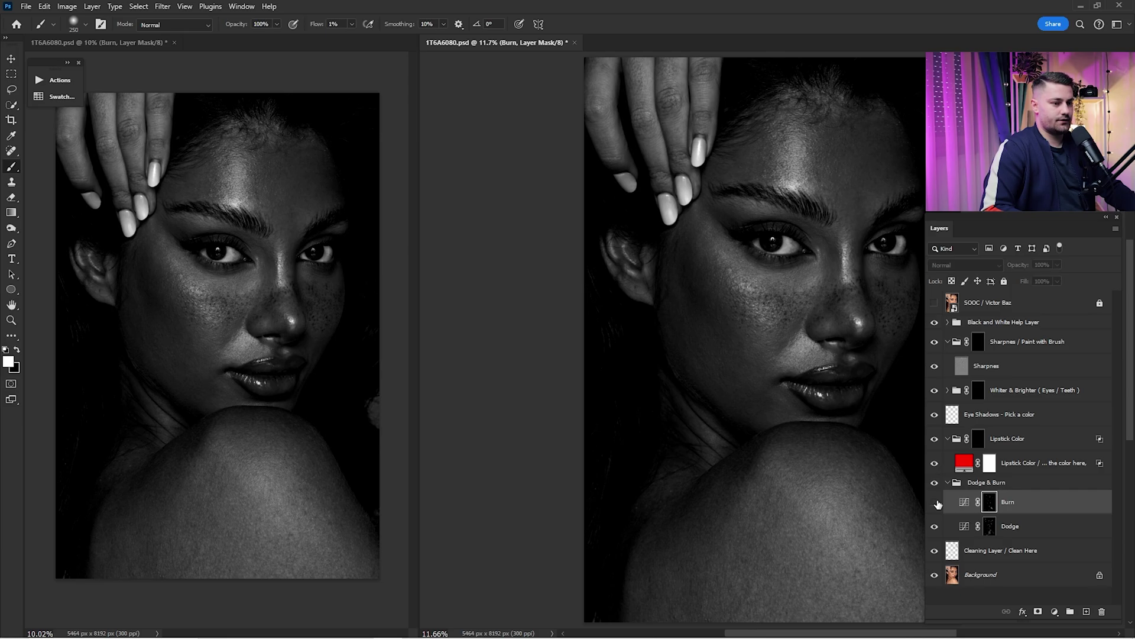
{"action": "left_click", "coordinate": [936, 502]}
{"action": "left_click", "coordinate": [935, 502]}
Hide the Black and White Help Layer group and compare the retouched portrait with the original SOOC layer
{"action": "left_click", "coordinate": [935, 322]}
{"action": "left_click", "coordinate": [934, 302]}
{"action": "left_click", "coordinate": [935, 303]}
{"action": "left_click", "coordinate": [935, 303]}
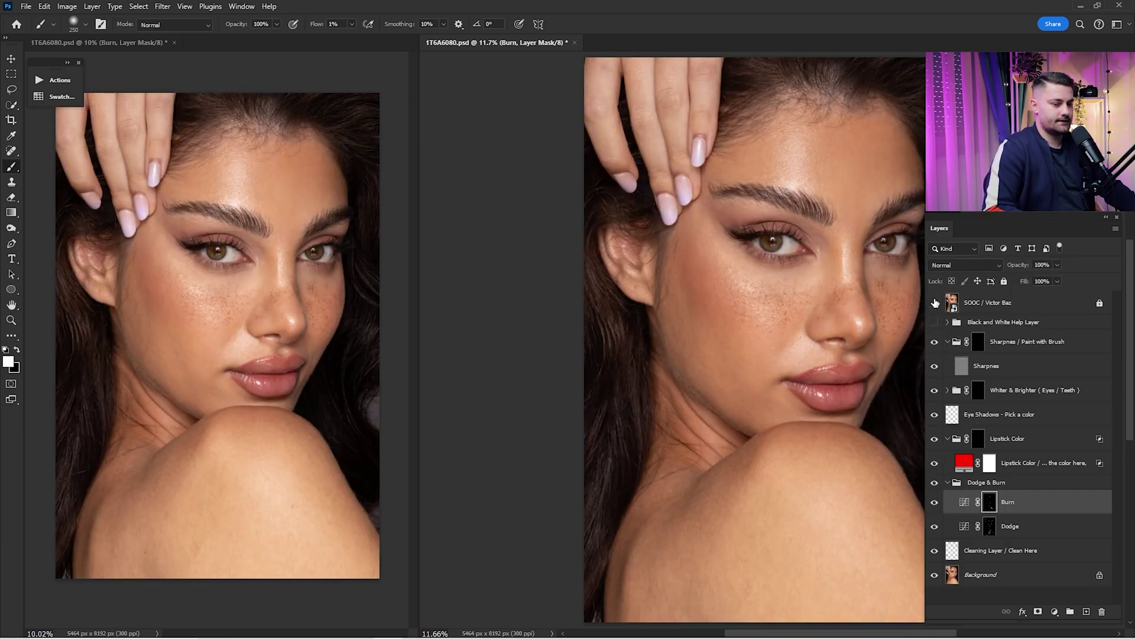
{"action": "left_click_drag", "start_coordinate": [849, 358], "coordinate": [753, 386]}
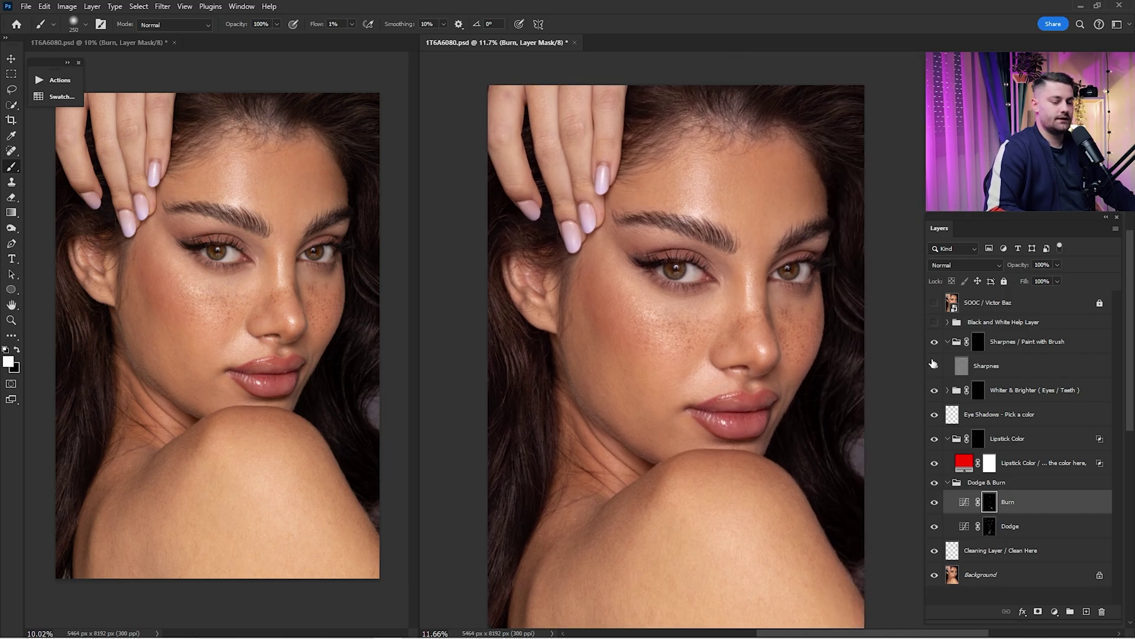
Close the extra overview window and collapse the Dodge & Burn group
{"action": "left_click", "coordinate": [173, 43]}
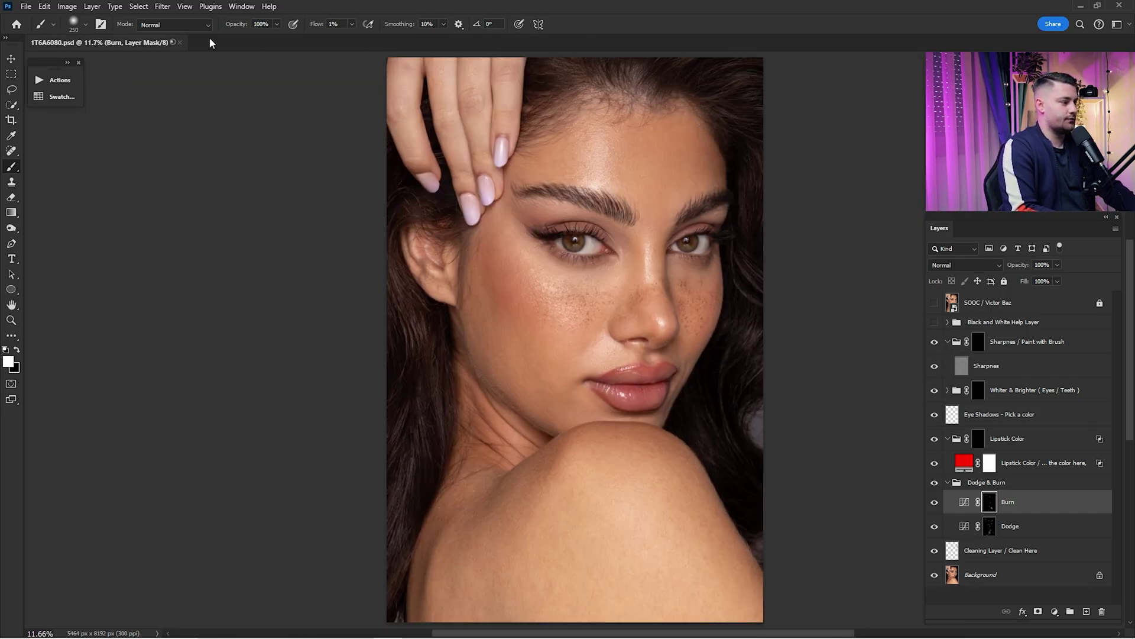
{"action": "scroll", "coordinate": [719, 267], "scroll_direction": "up", "scroll_amount": 3}
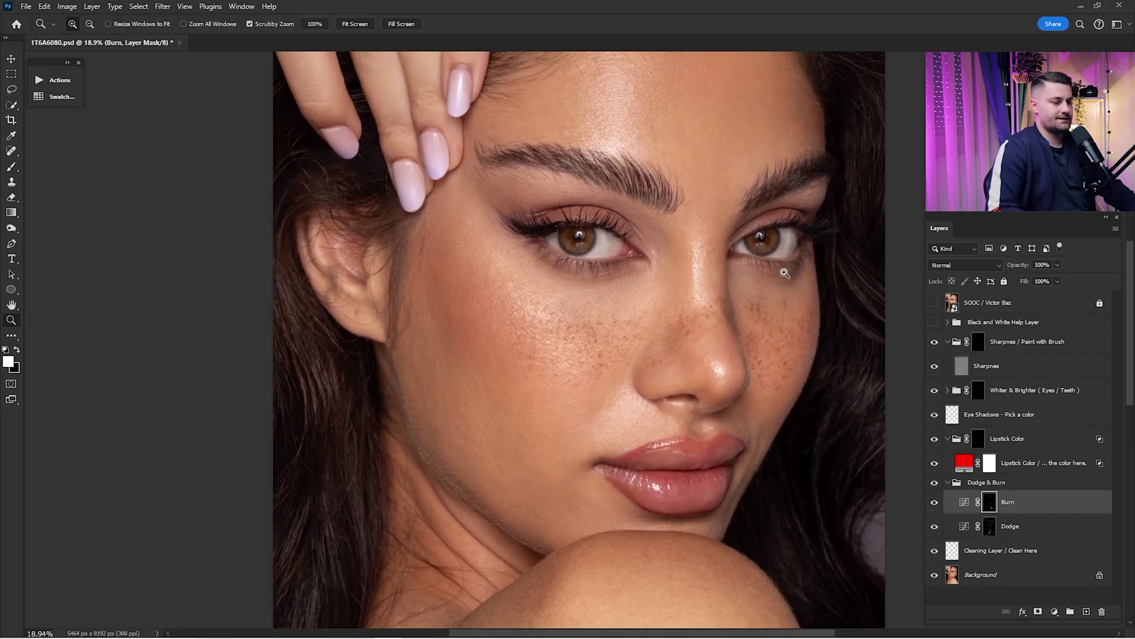
{"action": "scroll", "coordinate": [797, 227], "scroll_direction": "down", "scroll_amount": 3}
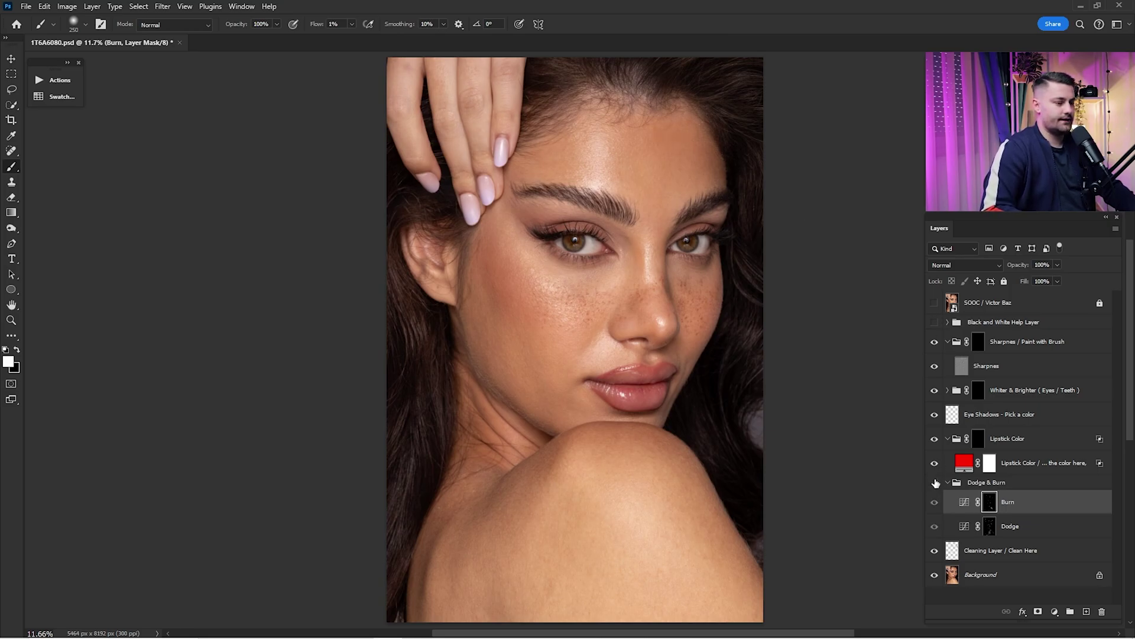
{"action": "left_click", "coordinate": [976, 483]}
{"action": "left_click", "coordinate": [948, 482]}
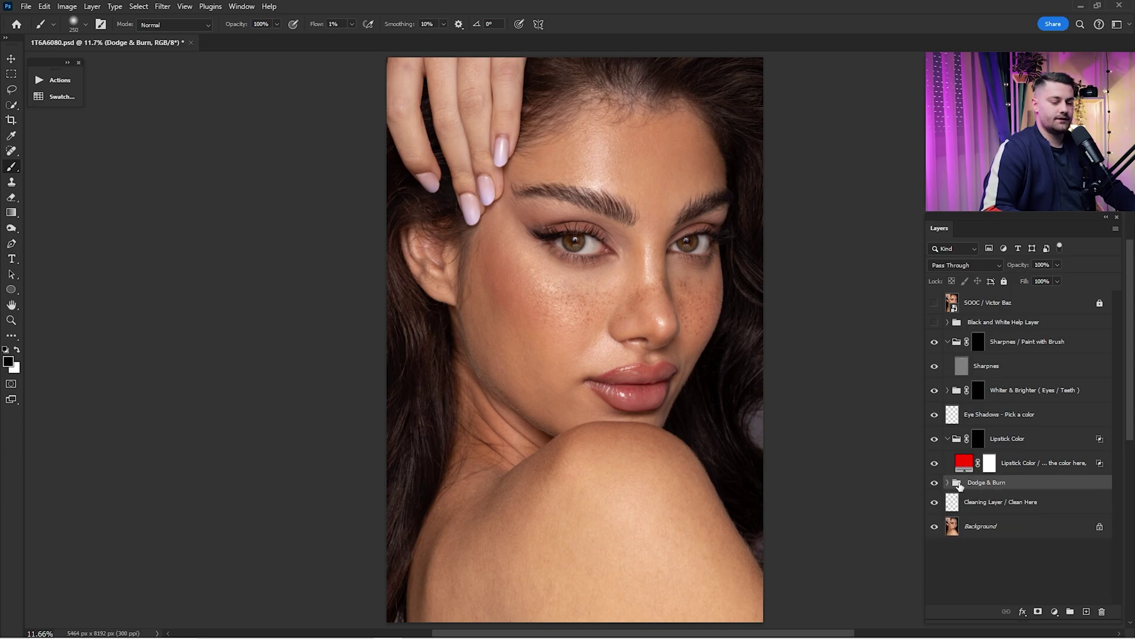
Remove the reddish scratch on the finger on the Cleaning Layer with the Spot Healing Brush at size 90
{"action": "left_click", "coordinate": [1009, 503]}
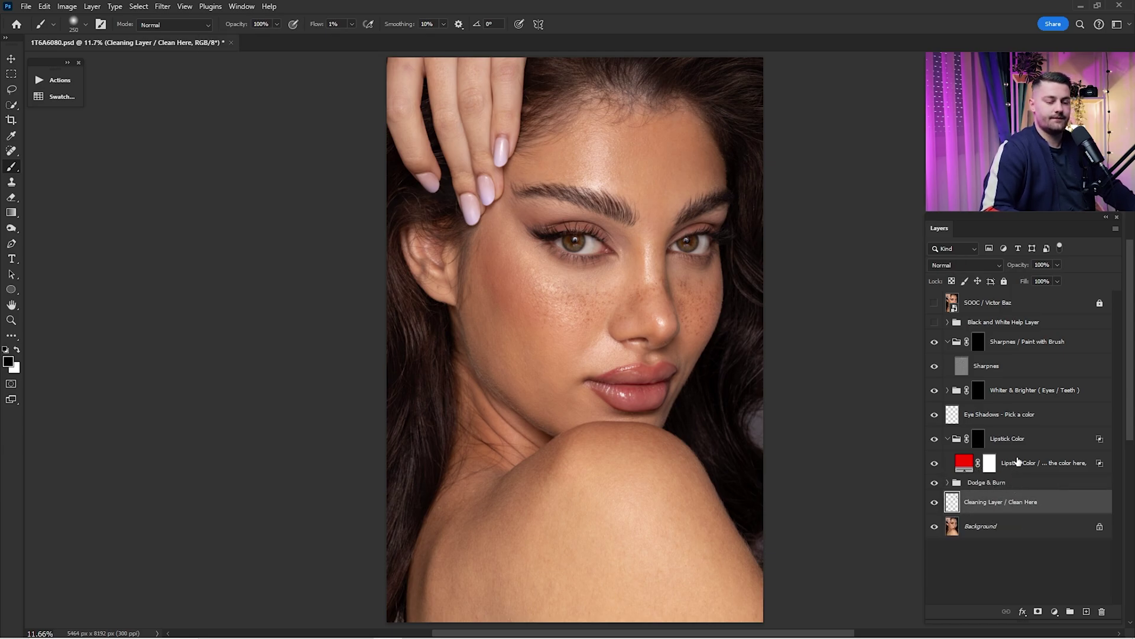
{"action": "left_click_drag", "start_coordinate": [440, 126], "coordinate": [595, 308]}
{"action": "left_click_drag", "start_coordinate": [595, 308], "coordinate": [624, 280]}
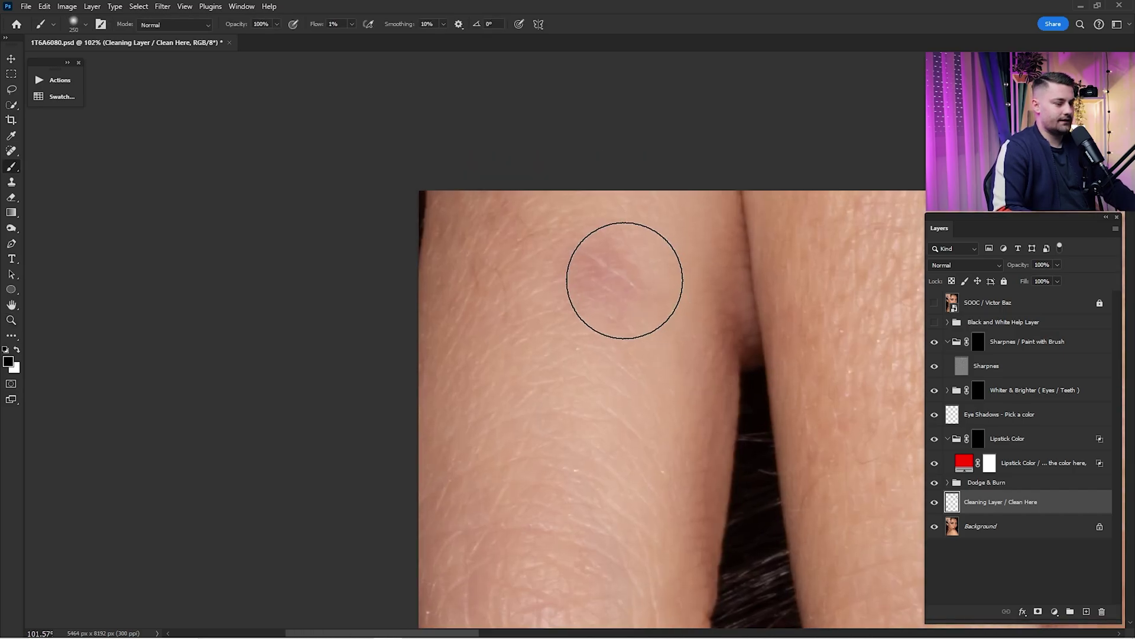
{"action": "left_click", "coordinate": [12, 150]}
{"action": "left_click", "coordinate": [53, 153]}
{"action": "key", "text": "bracketright"}
{"action": "key", "text": "bracketright"}
{"action": "key", "text": "bracketright"}
{"action": "key", "text": "bracketright"}
{"action": "key", "text": "bracketright"}
{"action": "left_click_drag", "start_coordinate": [591, 264], "coordinate": [579, 260]}
{"action": "key", "text": "ctrl+0"}
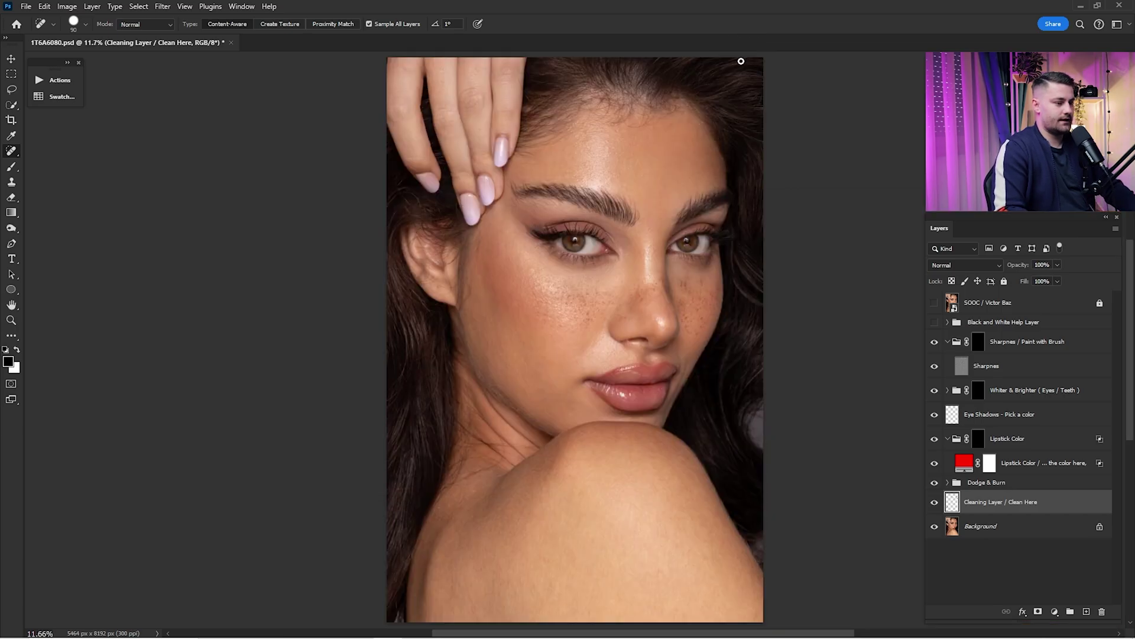
With the Lipstick Color group's mask active, outline both lips with a closed Pen tool path
{"action": "left_click", "coordinate": [979, 441]}
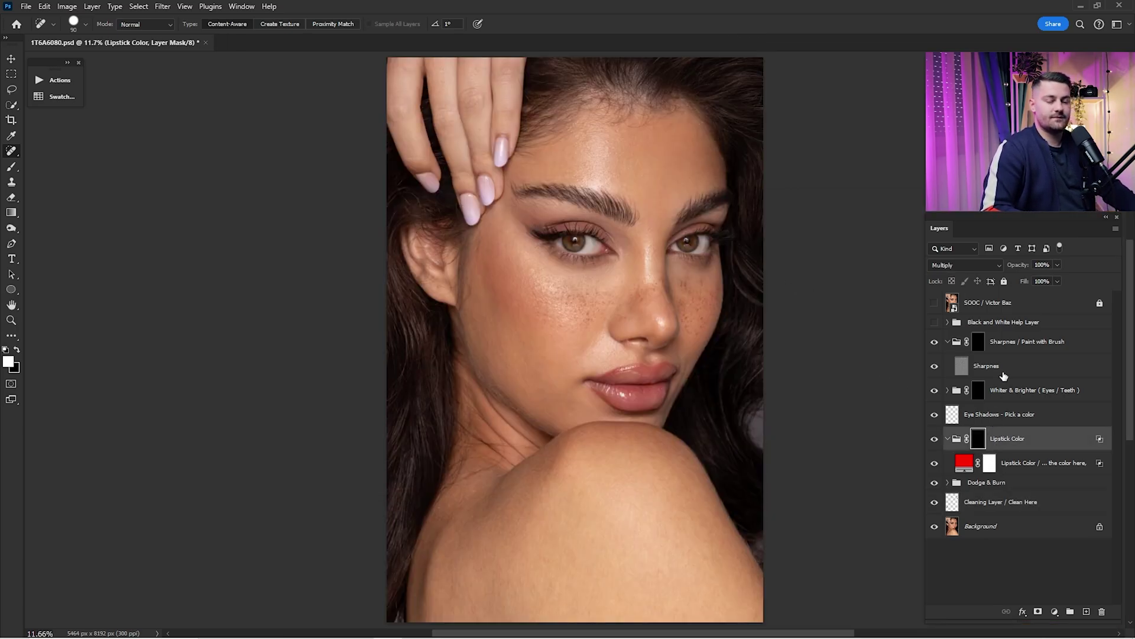
{"action": "scroll", "coordinate": [638, 365], "scroll_direction": "up", "scroll_amount": 5}
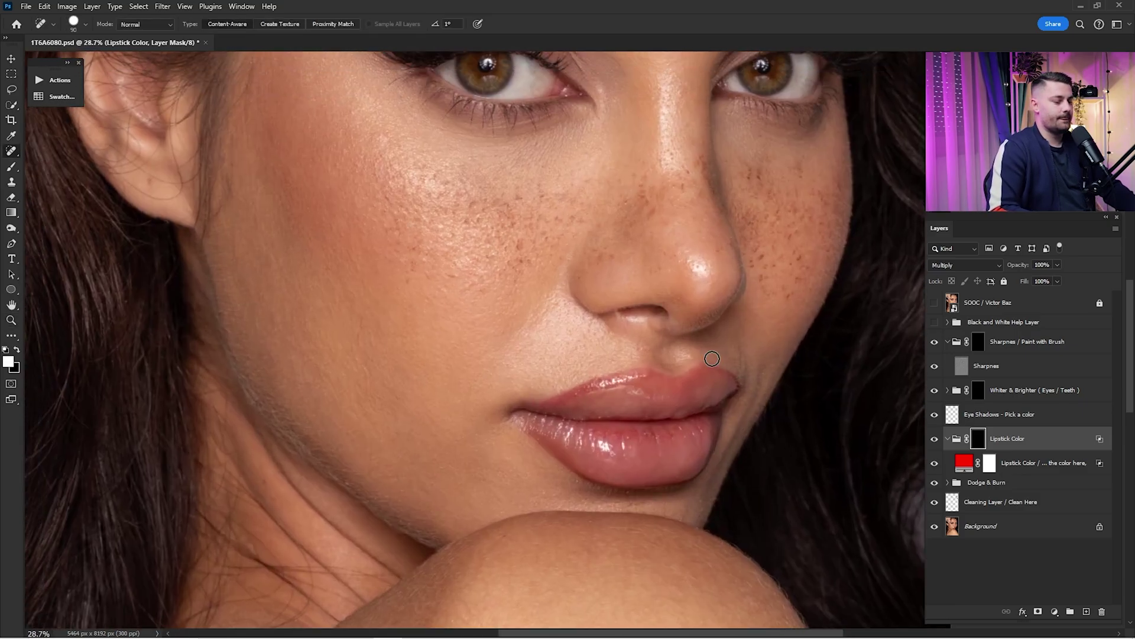
{"action": "scroll", "coordinate": [588, 426], "scroll_direction": "up", "scroll_amount": 3}
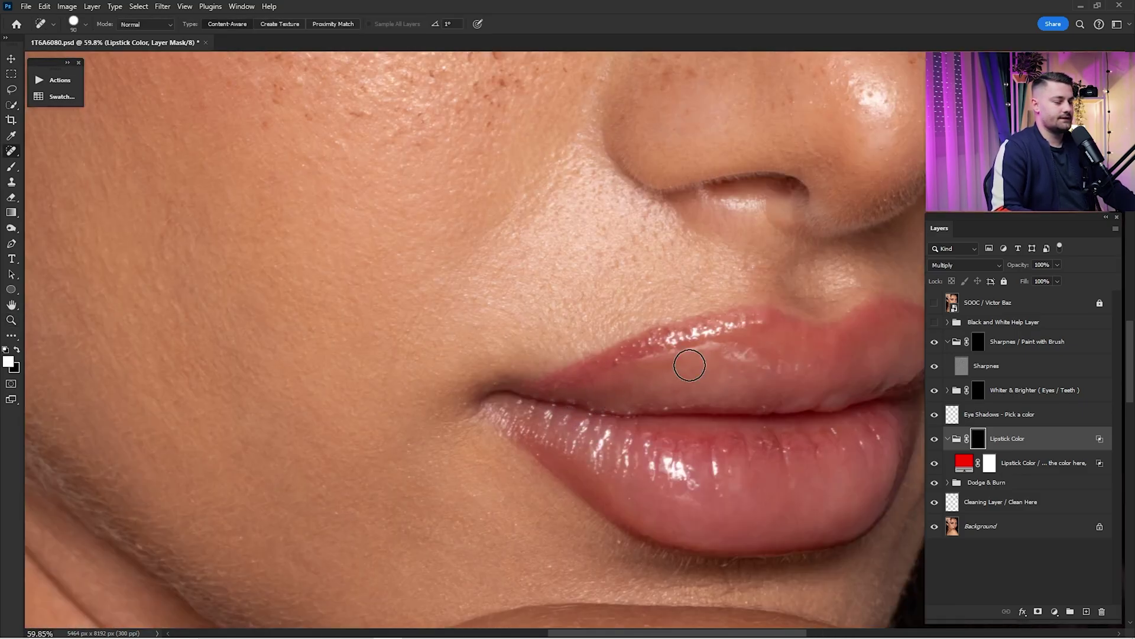
{"action": "left_click_drag", "start_coordinate": [787, 372], "coordinate": [639, 395]}
{"action": "key", "text": "z"}
{"action": "left_click_drag", "start_coordinate": [767, 379], "coordinate": [641, 409]}
{"action": "left_click_drag", "start_coordinate": [494, 400], "coordinate": [588, 400]}
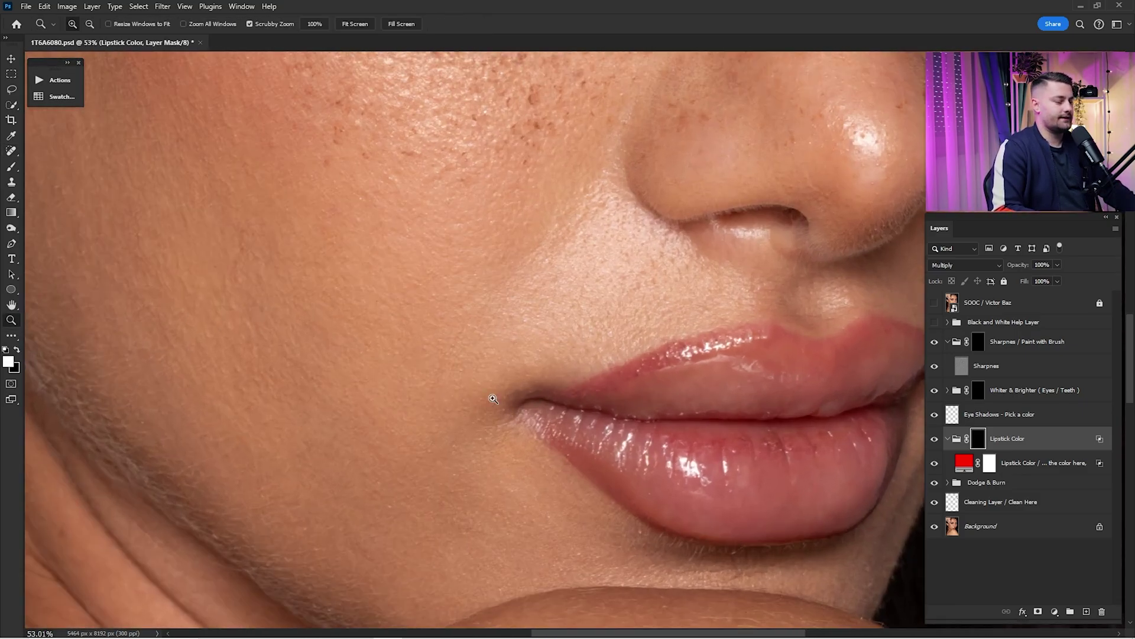
{"action": "left_click", "coordinate": [16, 243]}
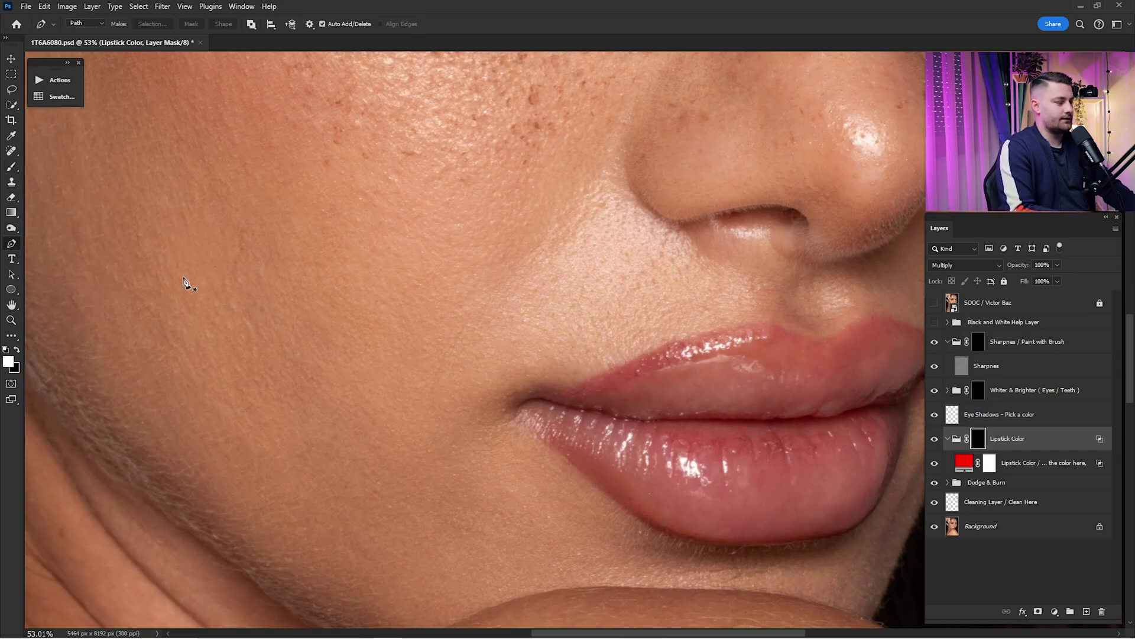
{"action": "scroll", "coordinate": [541, 406], "scroll_direction": "up", "scroll_amount": 3}
{"action": "left_click_drag", "start_coordinate": [662, 371], "coordinate": [543, 406]}
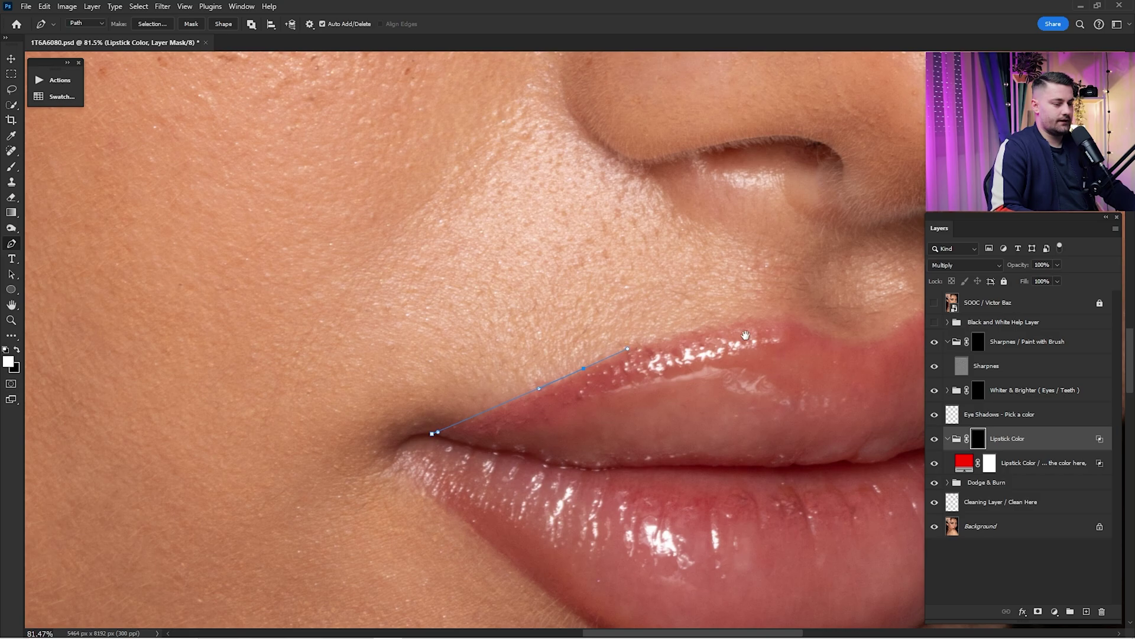
{"action": "left_click_drag", "start_coordinate": [745, 336], "coordinate": [591, 348]}
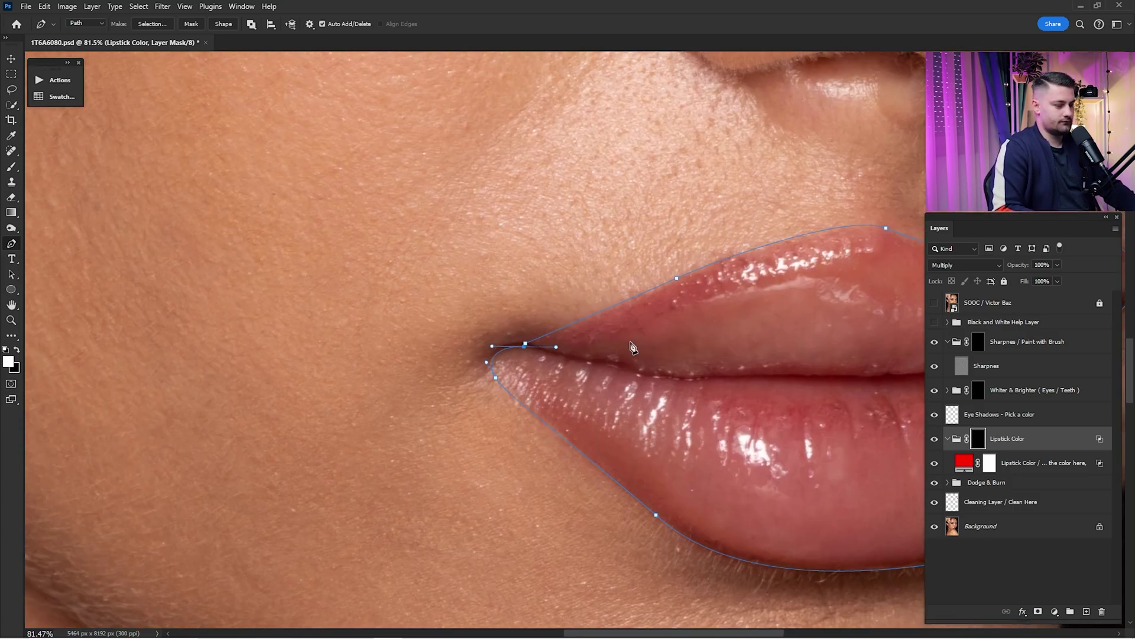
Convert the closed lip path into a new anti-aliased selection with a feather radius of 0.2 pixels
{"action": "right_click", "coordinate": [632, 346]}
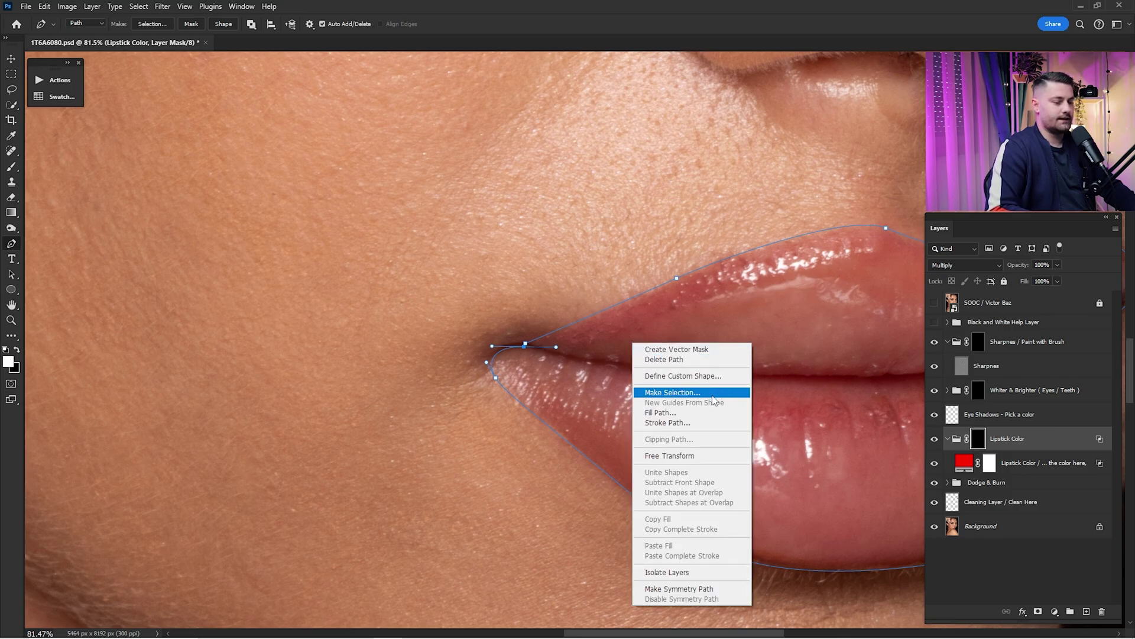
{"action": "left_click", "coordinate": [713, 393]}
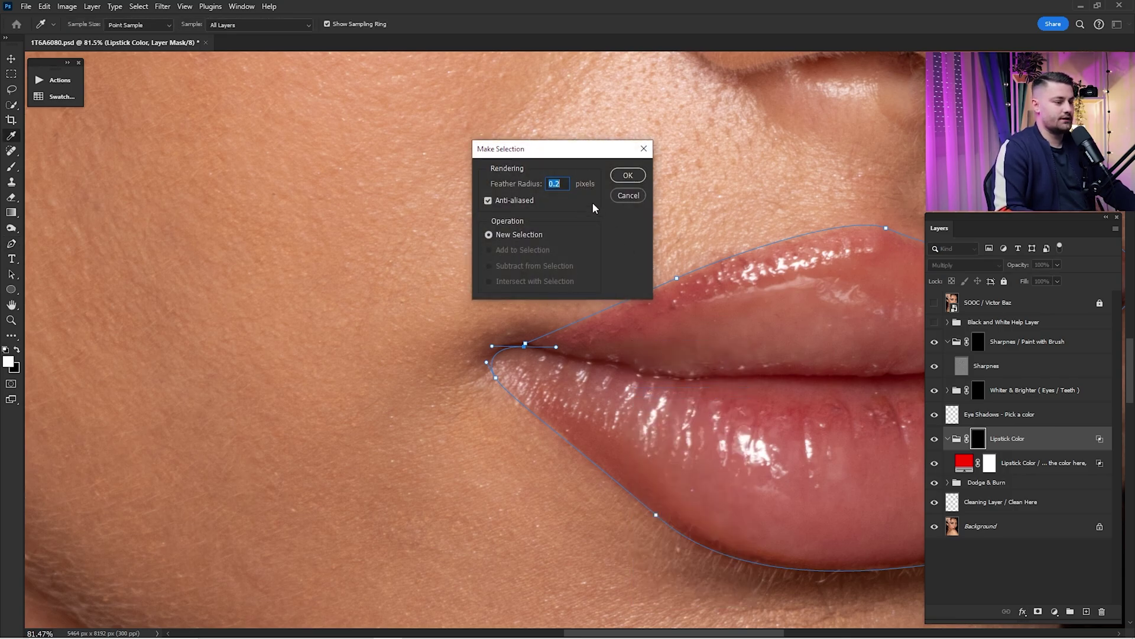
{"action": "left_click", "coordinate": [640, 180]}
{"action": "key", "text": "ctrl+0"}
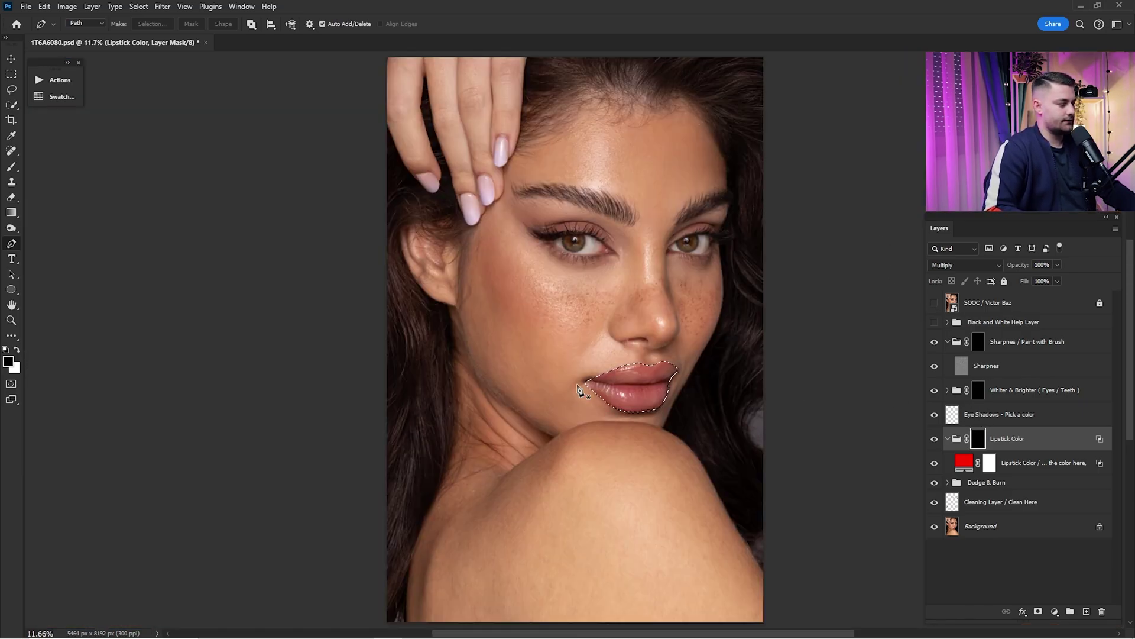
Paint the selected lips white on the Lipstick Color mask with the Brush at size 600 and 100% flow
{"action": "scroll", "coordinate": [707, 355], "scroll_direction": "up", "scroll_amount": 5}
{"action": "key", "text": "b"}
{"action": "key", "text": "x"}
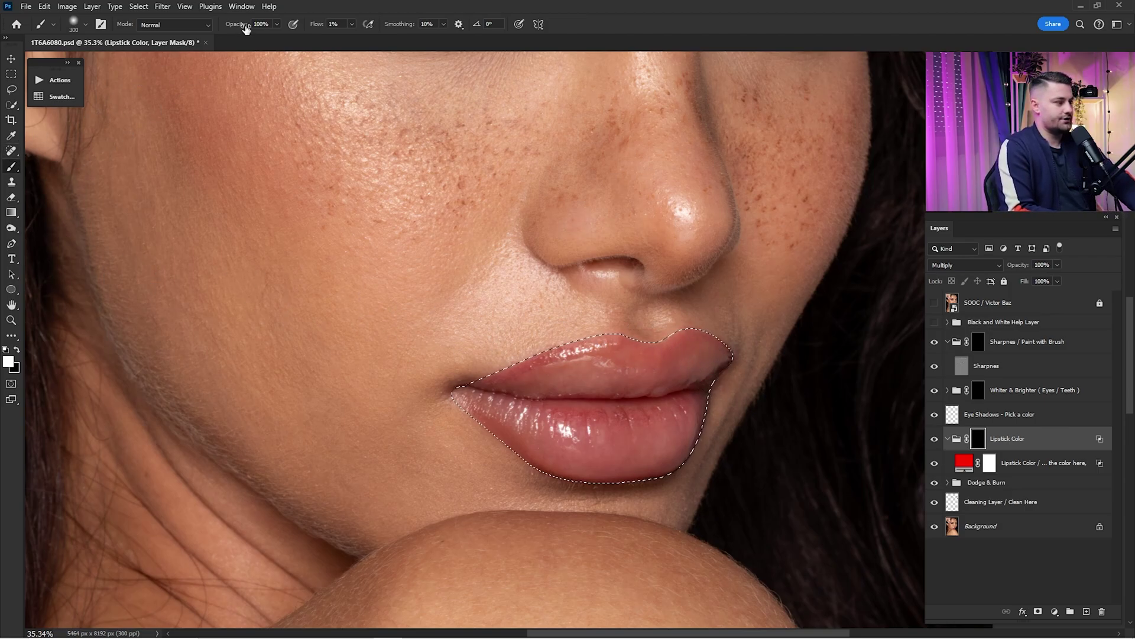
{"action": "left_click_drag", "start_coordinate": [311, 25], "coordinate": [415, 26]}
{"action": "key", "text": "bracketright"}
{"action": "key", "text": "bracketright"}
{"action": "key", "text": "bracketright"}
{"action": "mouse_move", "coordinate": [712, 372]}
{"action": "left_mouse_down"}
{"action": "mouse_move", "coordinate": [676, 443]}
{"action": "mouse_move", "coordinate": [606, 389]}
{"action": "mouse_move", "coordinate": [552, 398]}
{"action": "mouse_move", "coordinate": [654, 436]}
{"action": "mouse_move", "coordinate": [603, 385]}
{"action": "mouse_move", "coordinate": [520, 369]}
{"action": "left_mouse_up"}
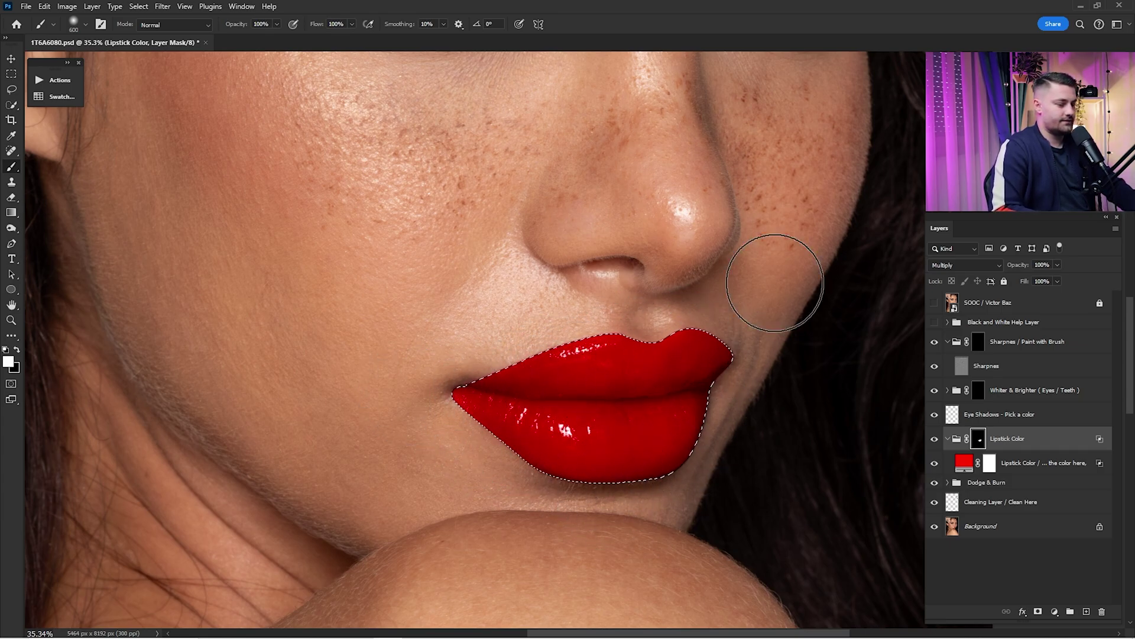
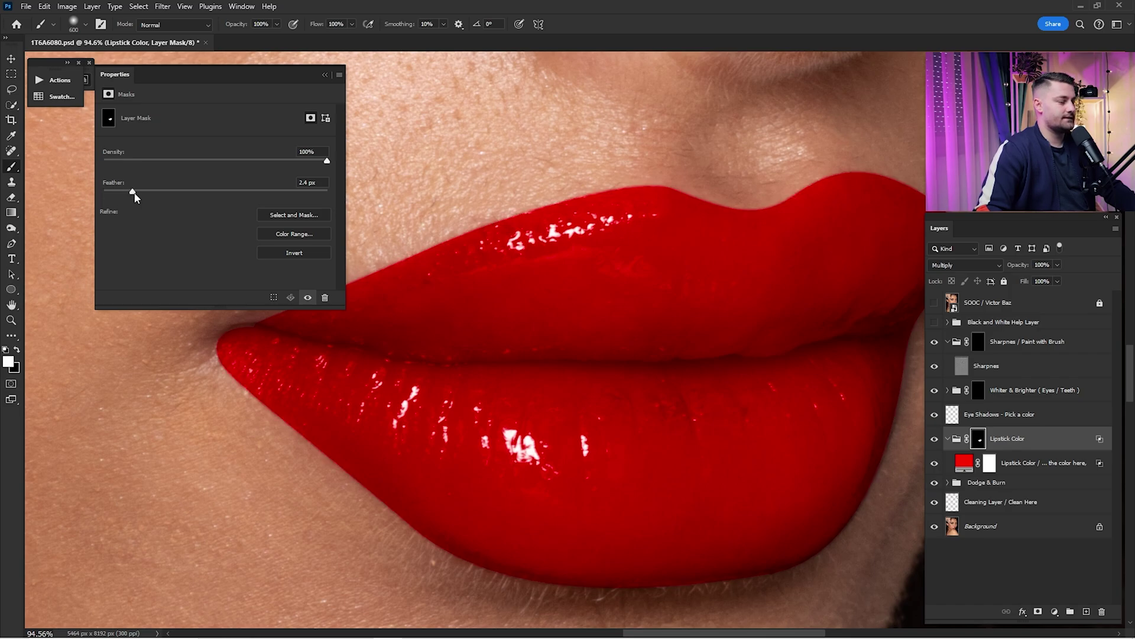
Soften the Lipstick Color mask's edge with a feather of 8.2 px, checking the lips with the group hidden and shown
{"action": "left_click_drag", "start_coordinate": [155, 190], "coordinate": [166, 191]}
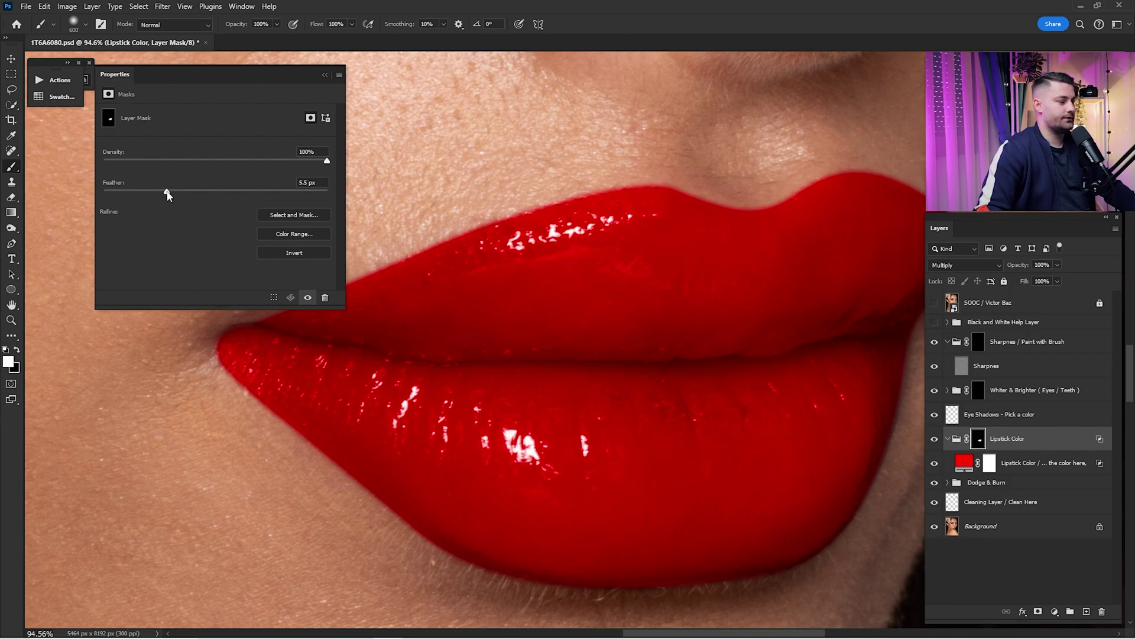
{"action": "left_click", "coordinate": [934, 439]}
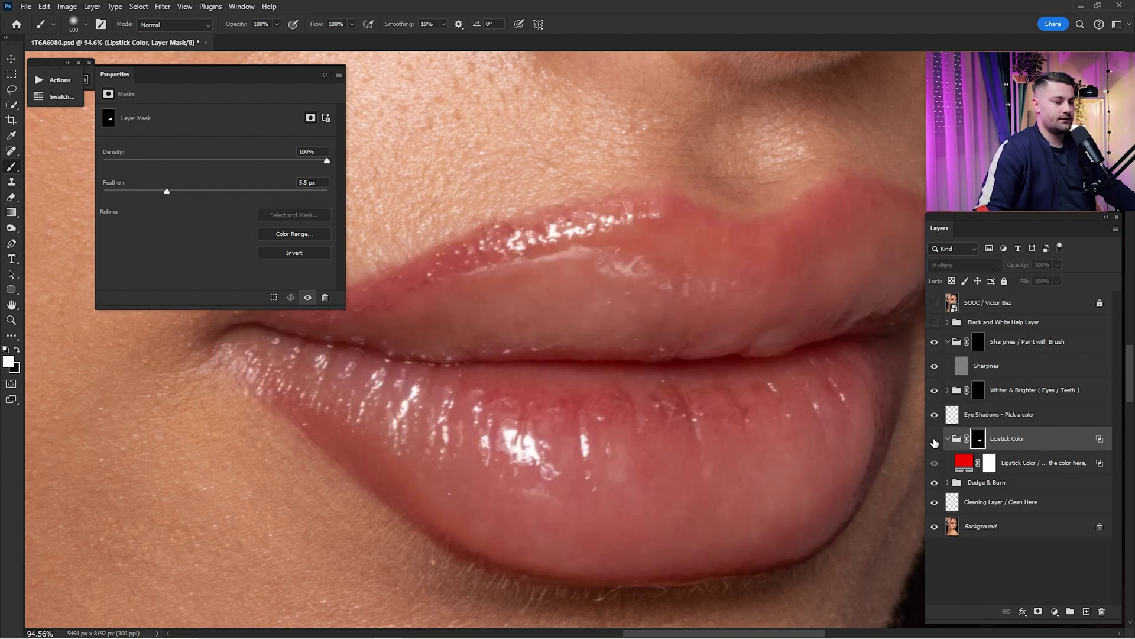
{"action": "left_click", "coordinate": [934, 438]}
{"action": "left_click", "coordinate": [934, 439]}
{"action": "left_click", "coordinate": [934, 439]}
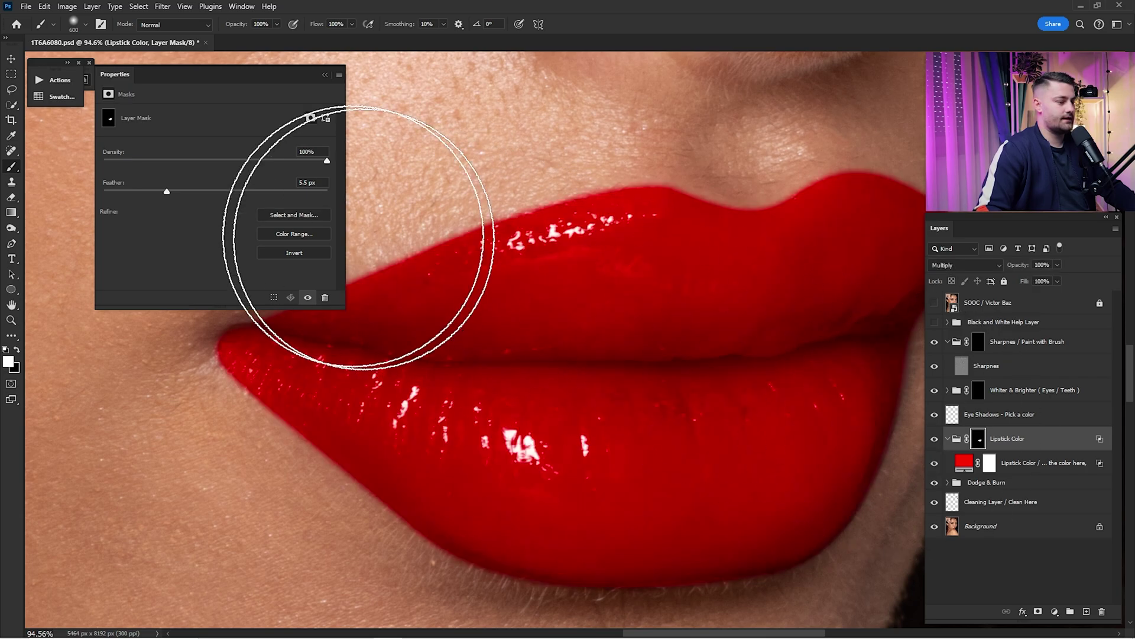
{"action": "left_click", "coordinate": [179, 191]}
{"action": "left_click_drag", "start_coordinate": [179, 192], "coordinate": [183, 192]}
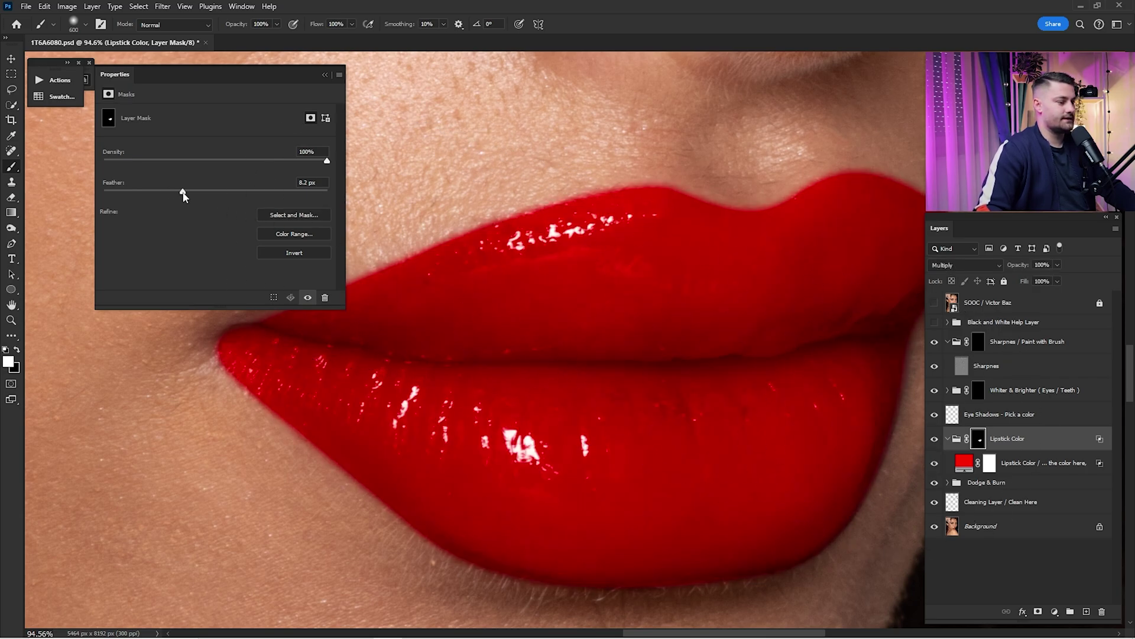
Compare the lips with and without the Lipstick Color group, close up and on the whole face, and close the mask properties
{"action": "left_click", "coordinate": [935, 439]}
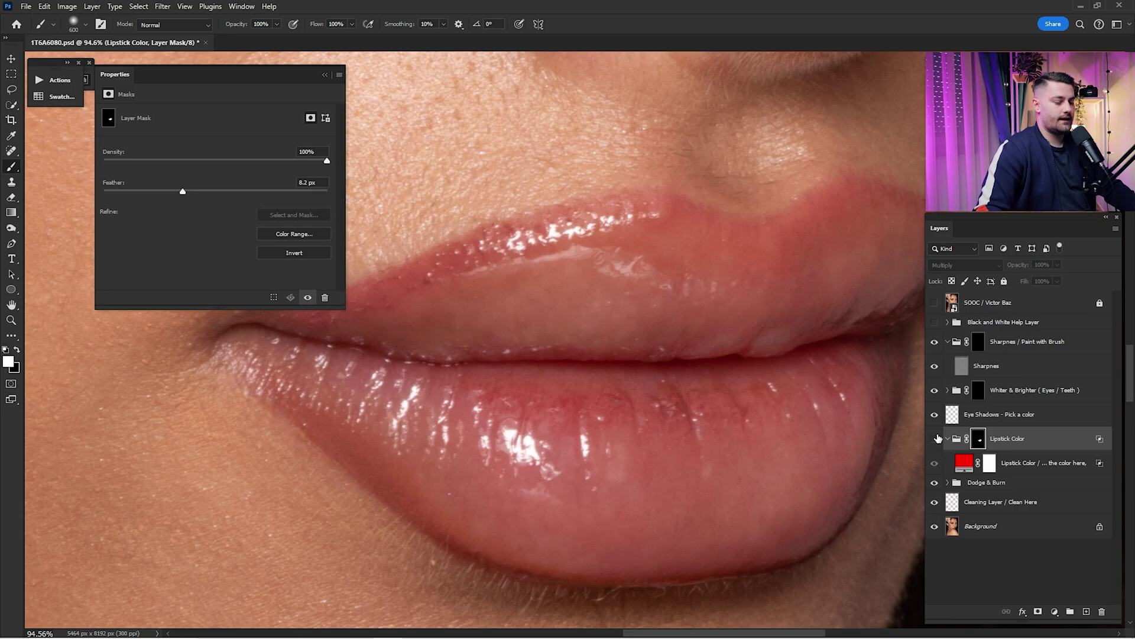
{"action": "left_click", "coordinate": [935, 439]}
{"action": "left_click", "coordinate": [935, 439]}
{"action": "left_click", "coordinate": [934, 439]}
{"action": "key", "text": "ctrl+0"}
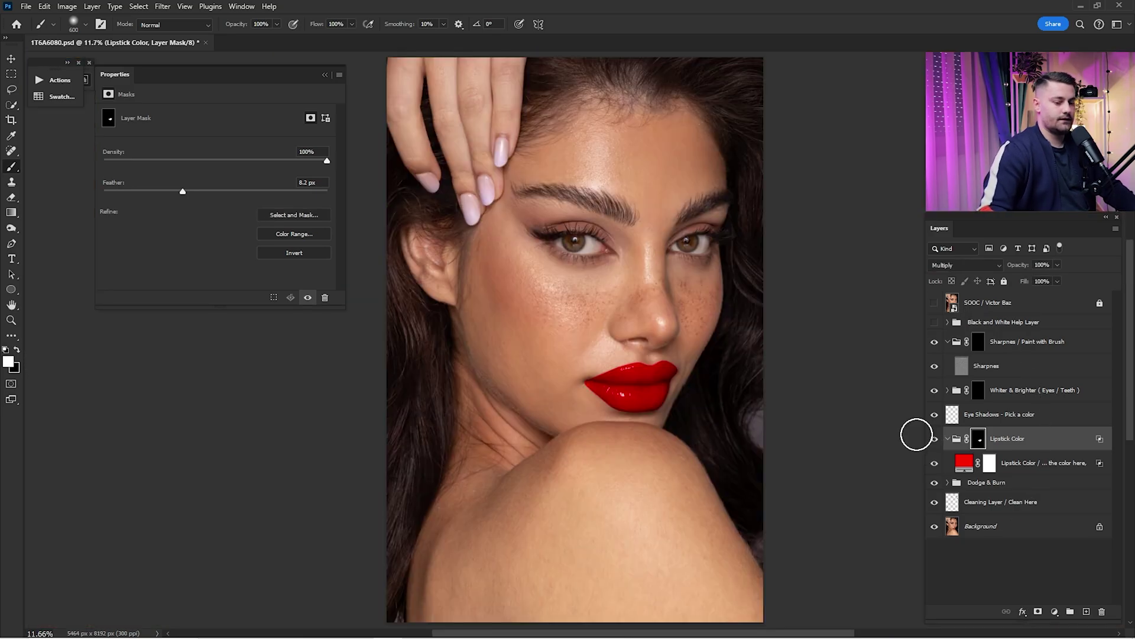
{"action": "key", "text": "z"}
{"action": "left_click", "coordinate": [651, 393]}
{"action": "key", "text": "b"}
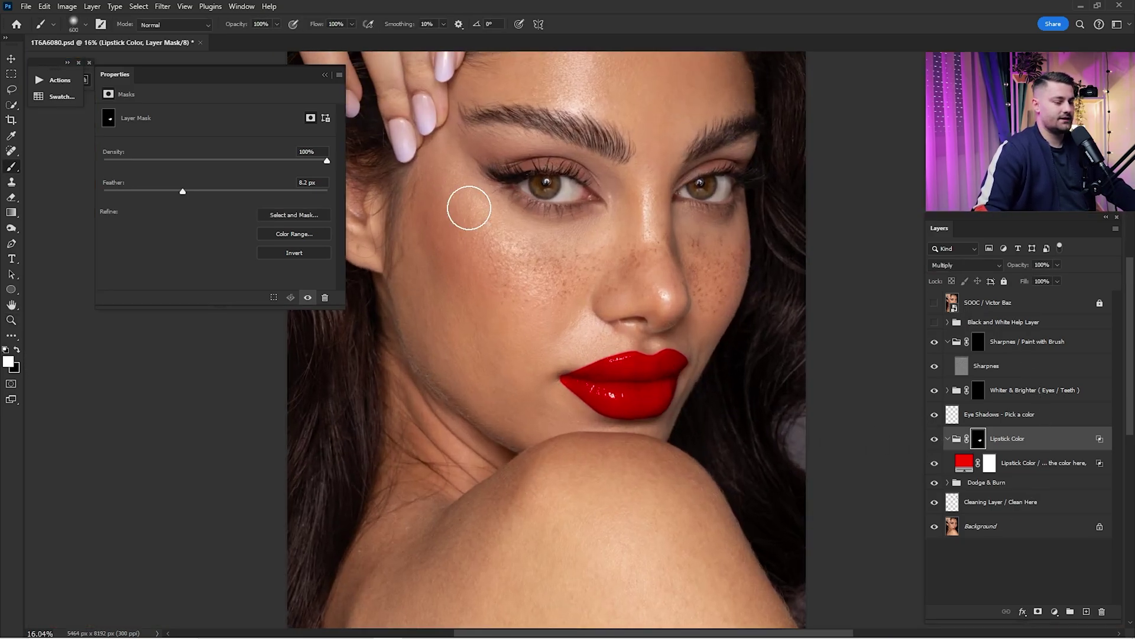
{"action": "left_click", "coordinate": [325, 74]}
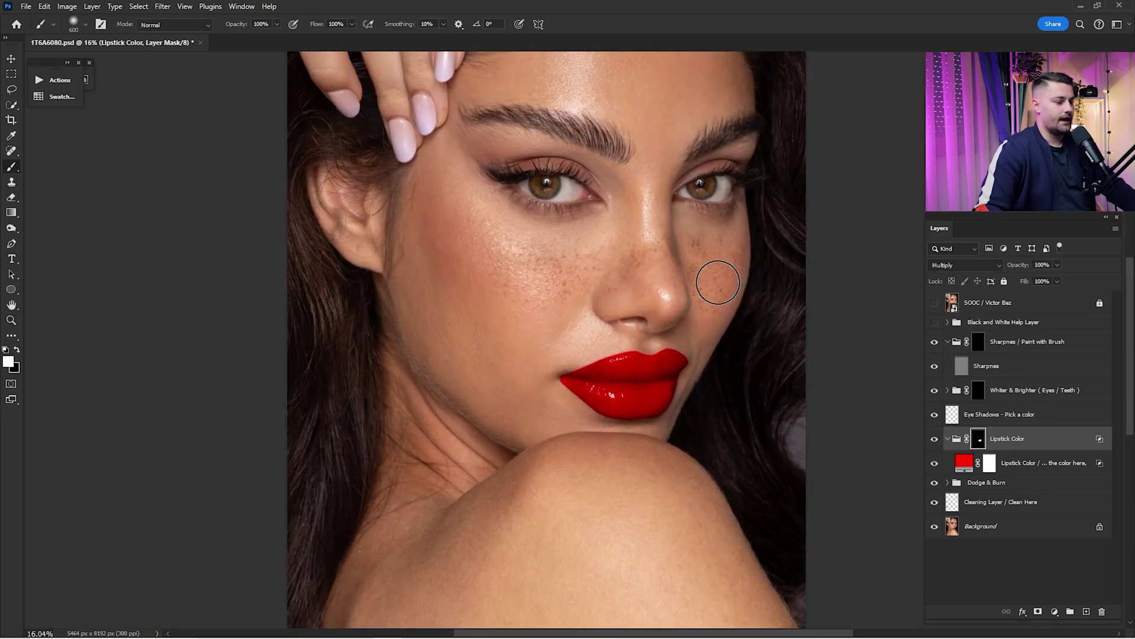
{"action": "left_click", "coordinate": [1028, 466]}
{"action": "left_click", "coordinate": [979, 439]}
{"action": "left_click", "coordinate": [934, 439]}
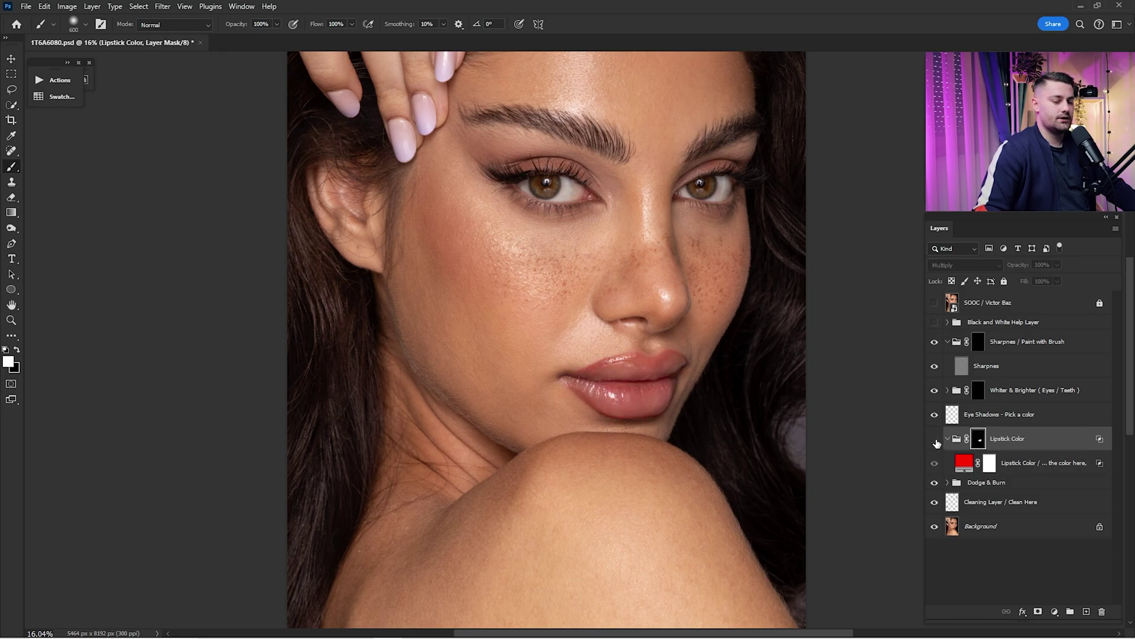
{"action": "left_click", "coordinate": [934, 440]}
Lower the Lipstick Color group's opacity to 65% while checking the lips against the uncoloured version
{"action": "key", "text": "z"}
{"action": "left_click_drag", "start_coordinate": [644, 370], "coordinate": [710, 370]}
{"action": "key", "text": "b"}
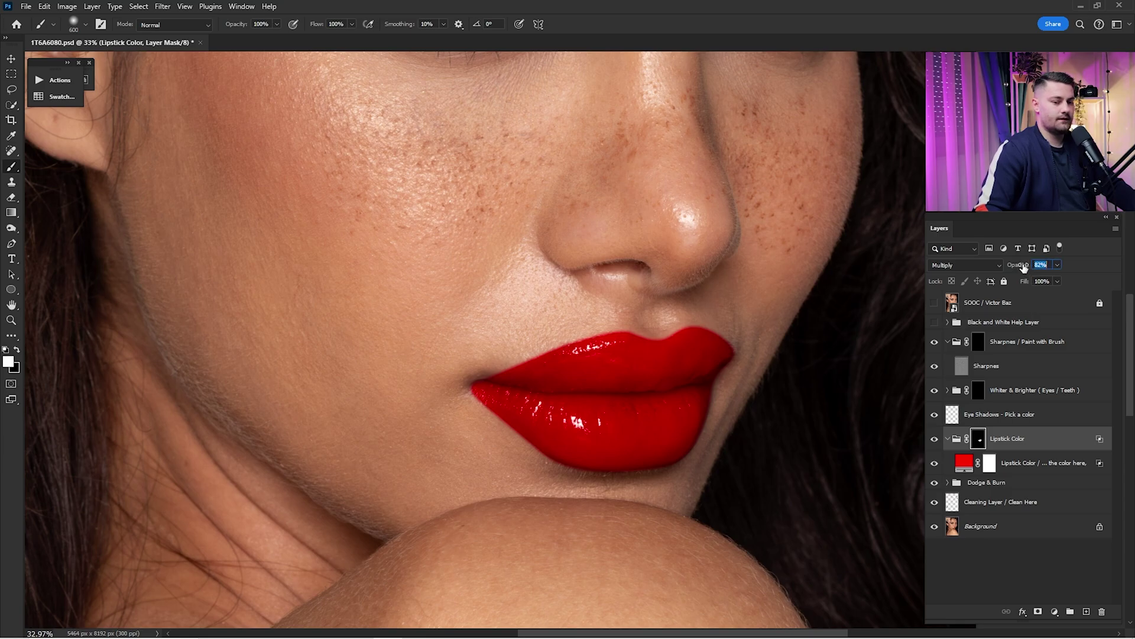
{"action": "left_click", "coordinate": [934, 440]}
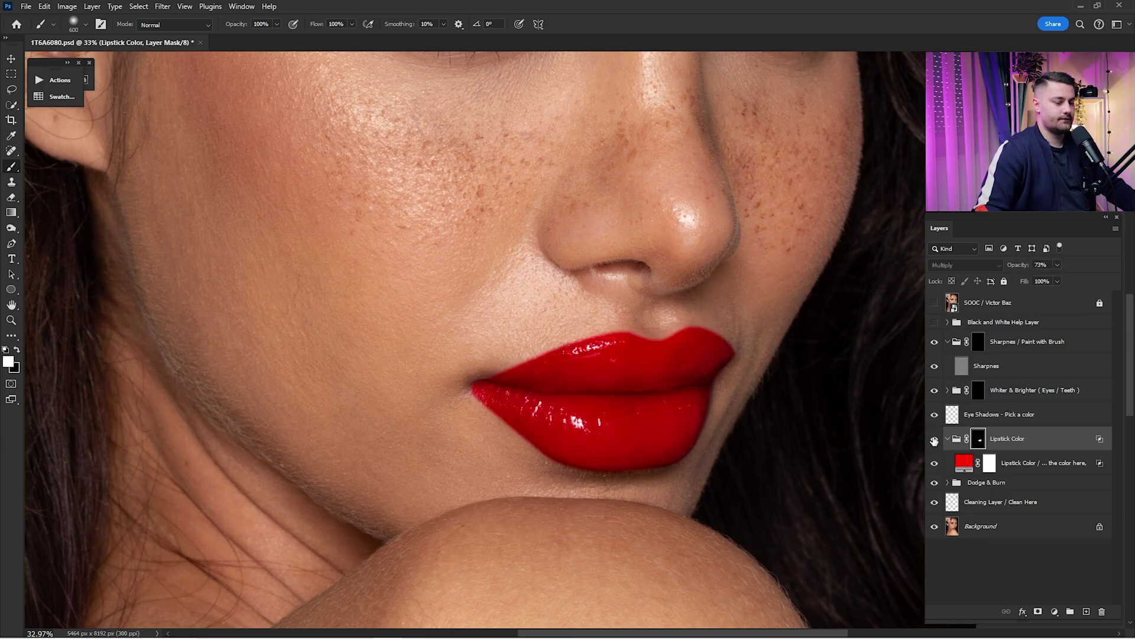
{"action": "mouse_move", "coordinate": [1024, 267]}
{"action": "left_mouse_down"}
{"action": "mouse_move", "coordinate": [1010, 269]}
{"action": "mouse_move", "coordinate": [1027, 270]}
{"action": "left_mouse_up"}
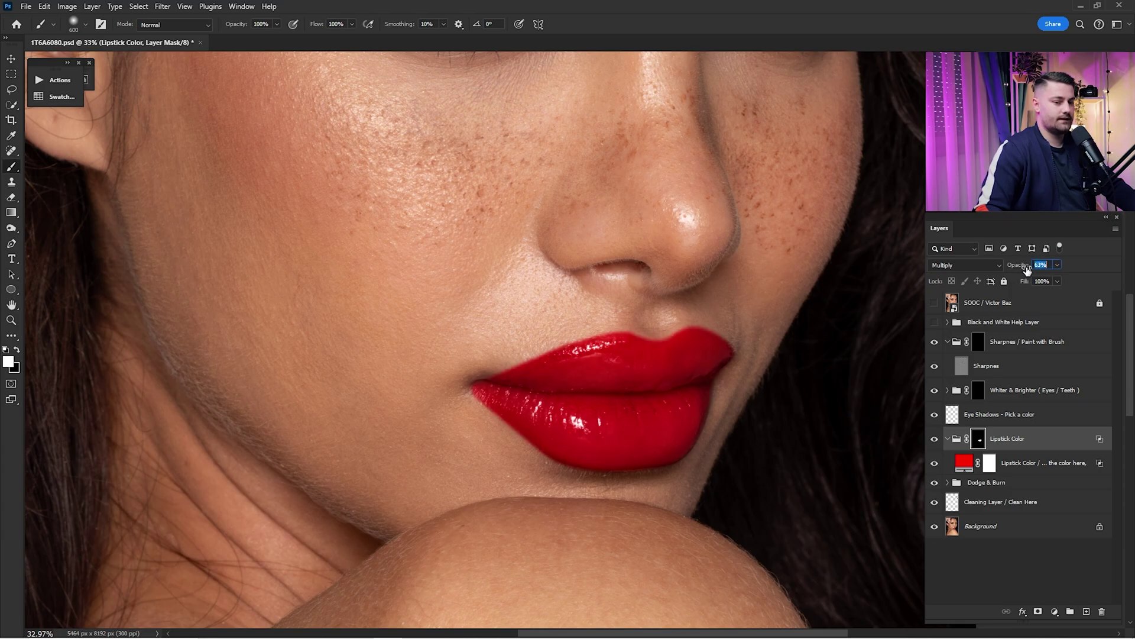
{"action": "left_click", "coordinate": [934, 439]}
{"action": "left_click", "coordinate": [934, 439]}
Compare the whole portrait with the Lipstick Color group hidden and shown
{"action": "key", "text": "ctrl+0"}
{"action": "left_click", "coordinate": [933, 440]}
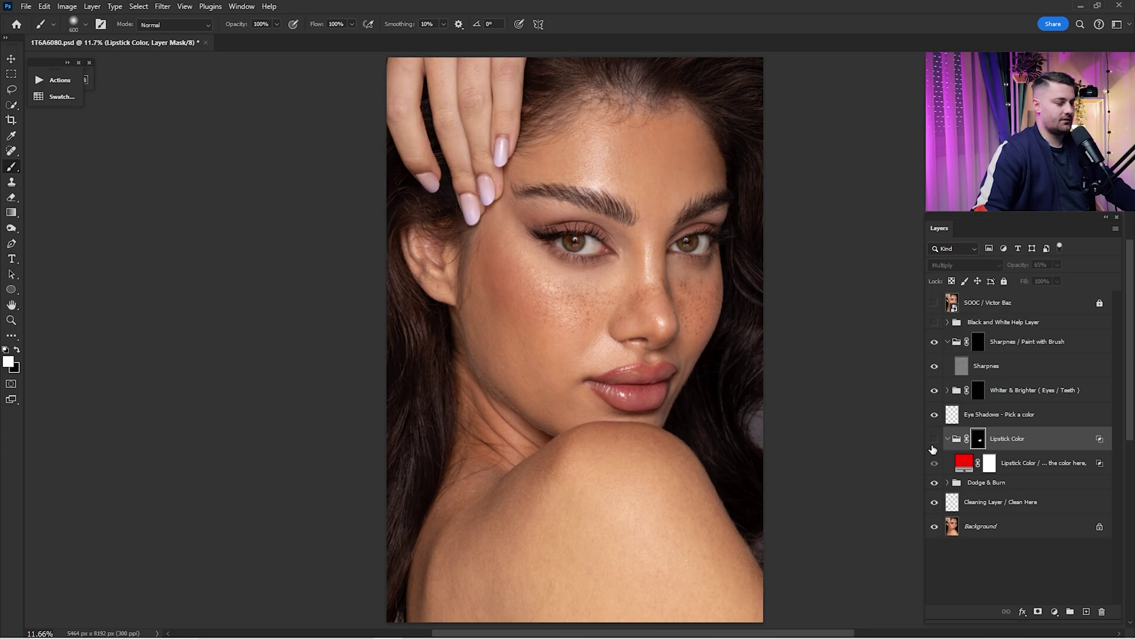
{"action": "left_click", "coordinate": [934, 439]}
{"action": "left_click", "coordinate": [934, 440]}
{"action": "left_click", "coordinate": [935, 439]}
In the Lipstick Color group's Blending Options, reset the Underlying Layer highlight slider to 255 and try different slider positions
{"action": "key", "text": "z"}
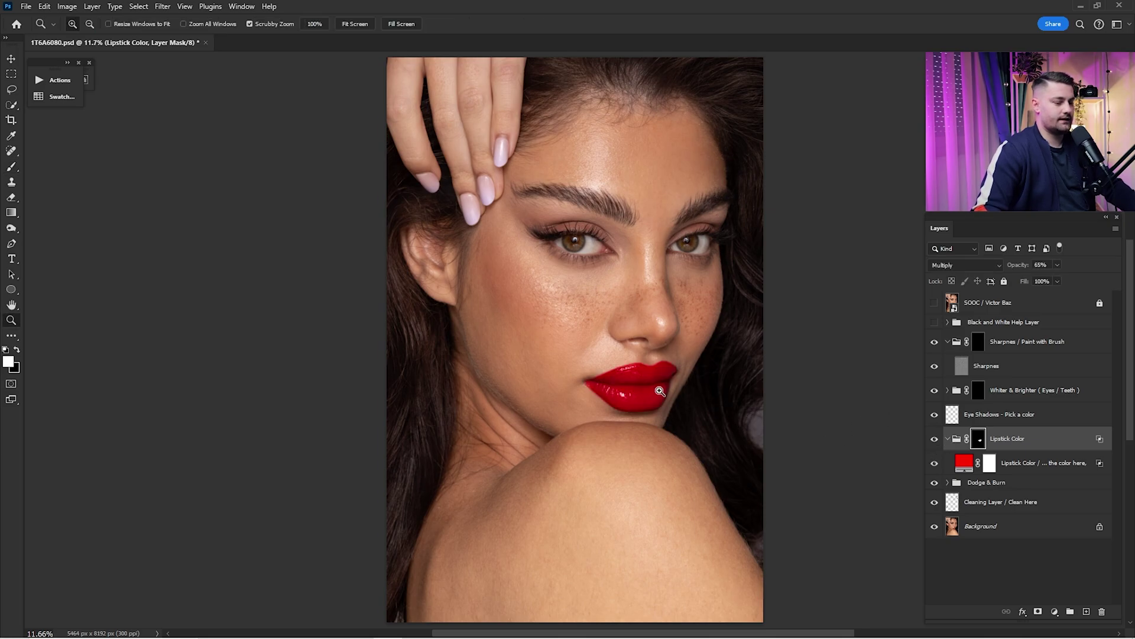
{"action": "left_click_drag", "start_coordinate": [660, 391], "coordinate": [739, 396]}
{"action": "key", "text": "b"}
{"action": "double_click", "coordinate": [1085, 440]}
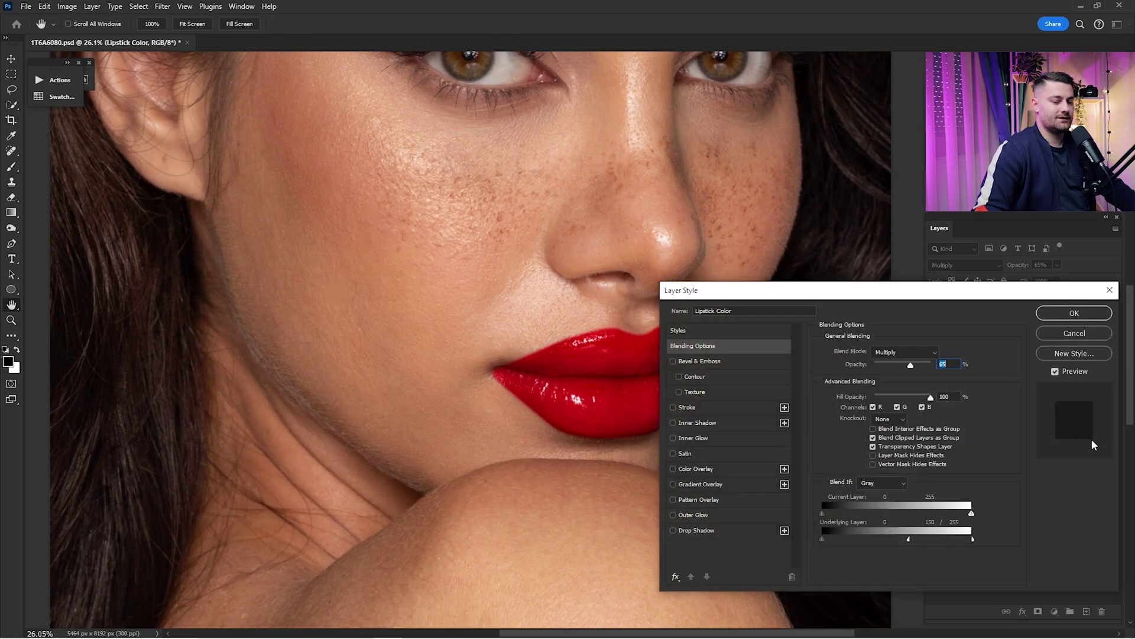
{"action": "left_click_drag", "start_coordinate": [909, 540], "coordinate": [986, 545]}
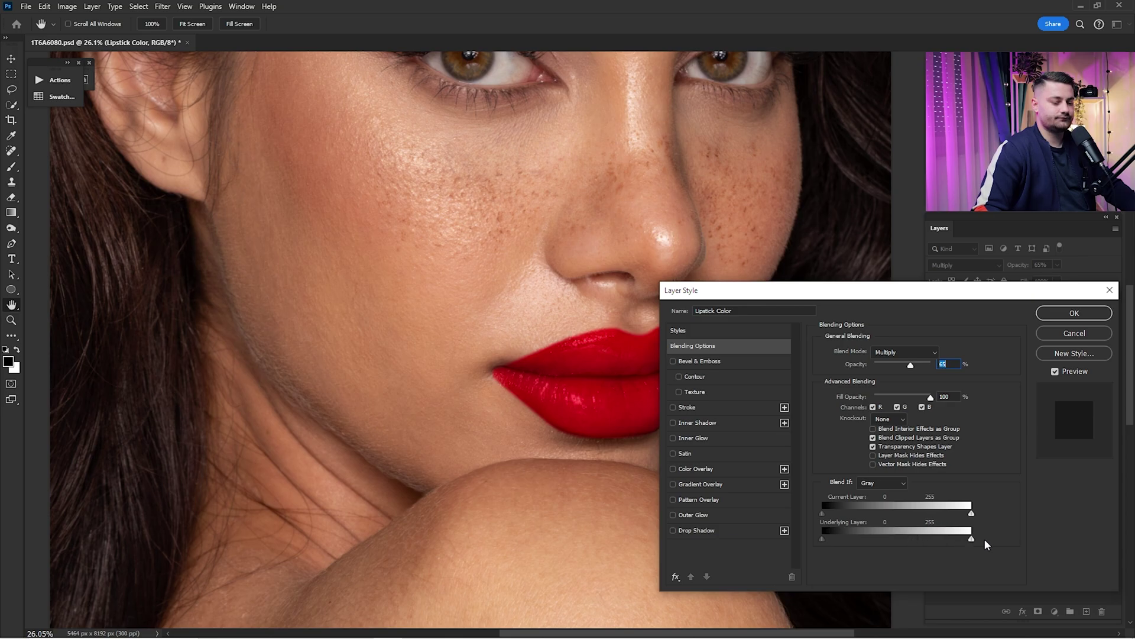
{"action": "left_click_drag", "start_coordinate": [927, 293], "coordinate": [993, 101]}
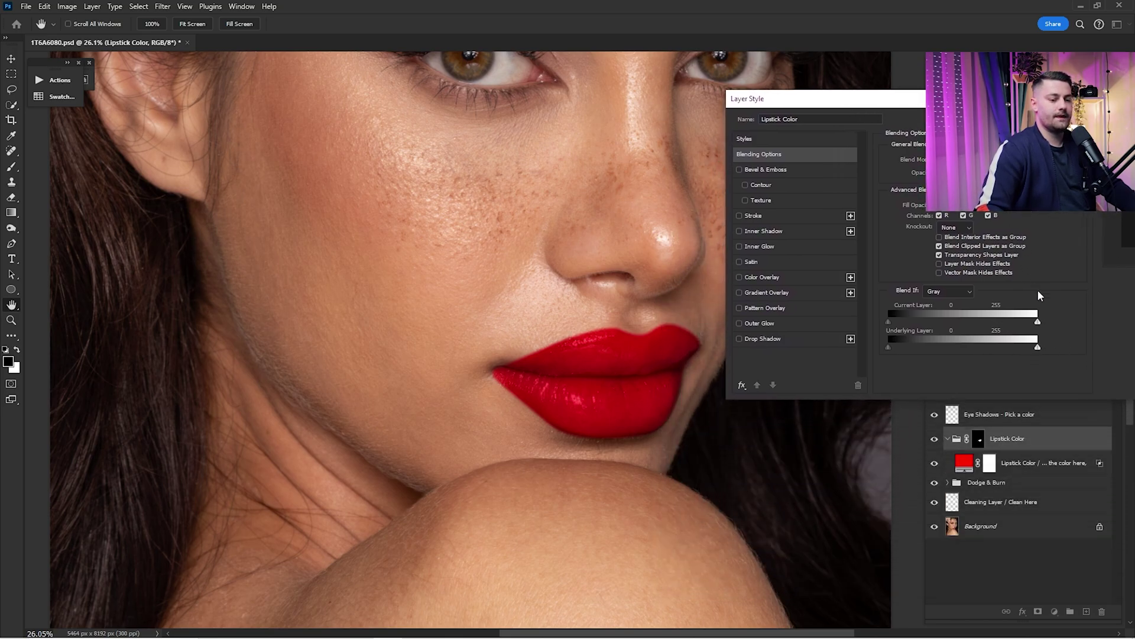
{"action": "mouse_move", "coordinate": [1039, 350]}
{"action": "left_mouse_down"}
{"action": "mouse_move", "coordinate": [958, 350]}
{"action": "mouse_move", "coordinate": [1038, 349]}
{"action": "left_mouse_up"}
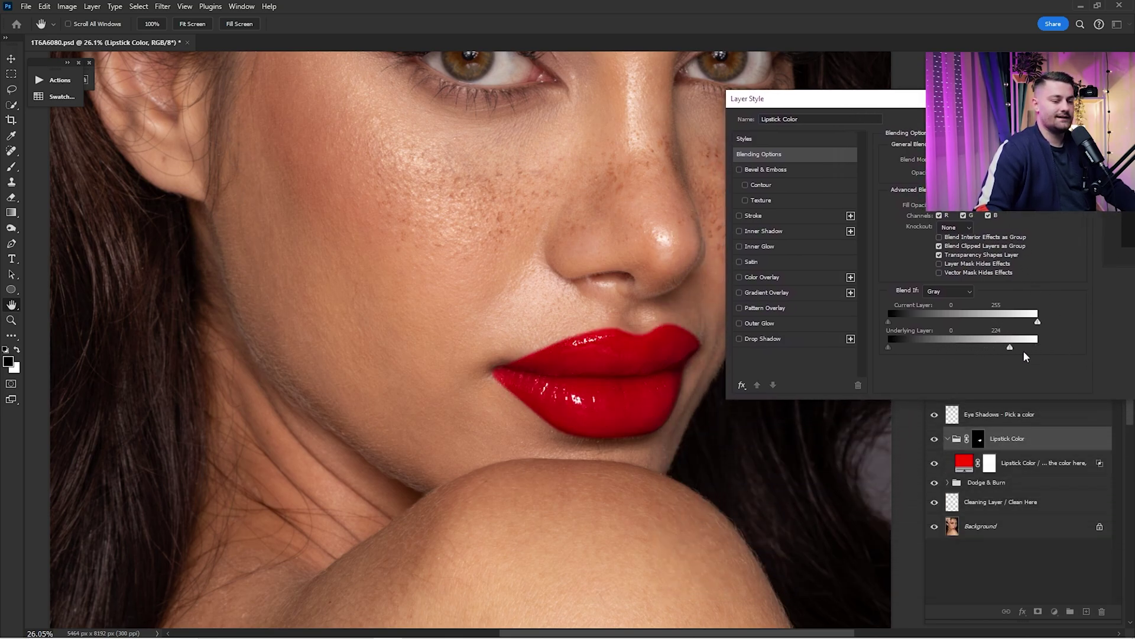
{"action": "left_click_drag", "start_coordinate": [899, 348], "coordinate": [888, 348]}
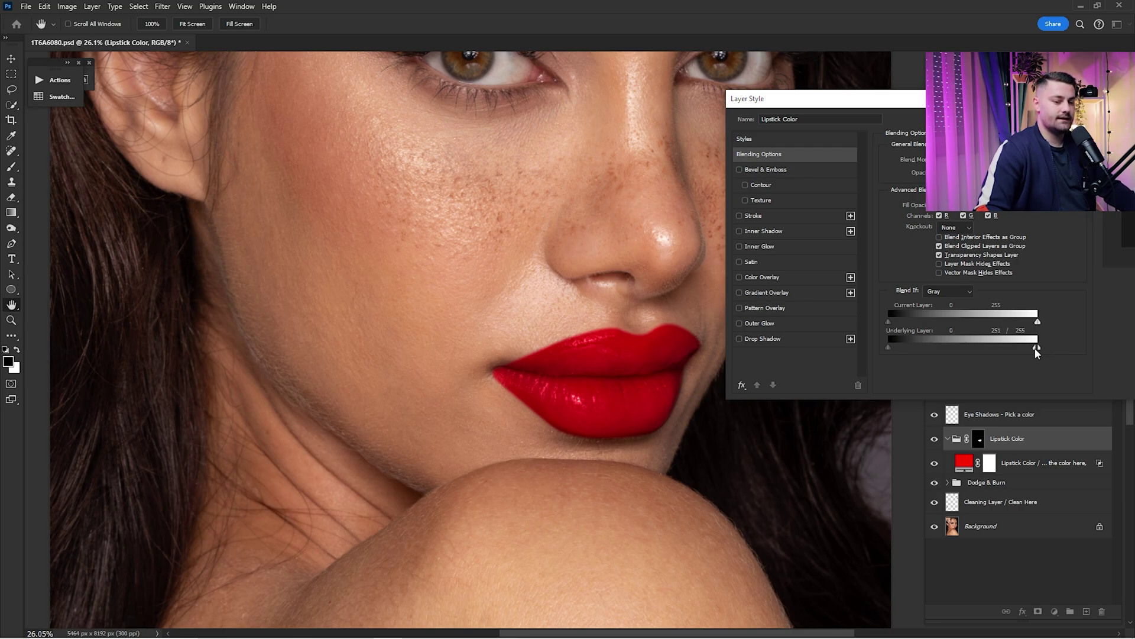
Split the Blend If Underlying Layer sliders to 0/86 for shadows and 116/255 for highlights, and apply the style
{"action": "left_click_drag", "start_coordinate": [994, 354], "coordinate": [959, 357]}
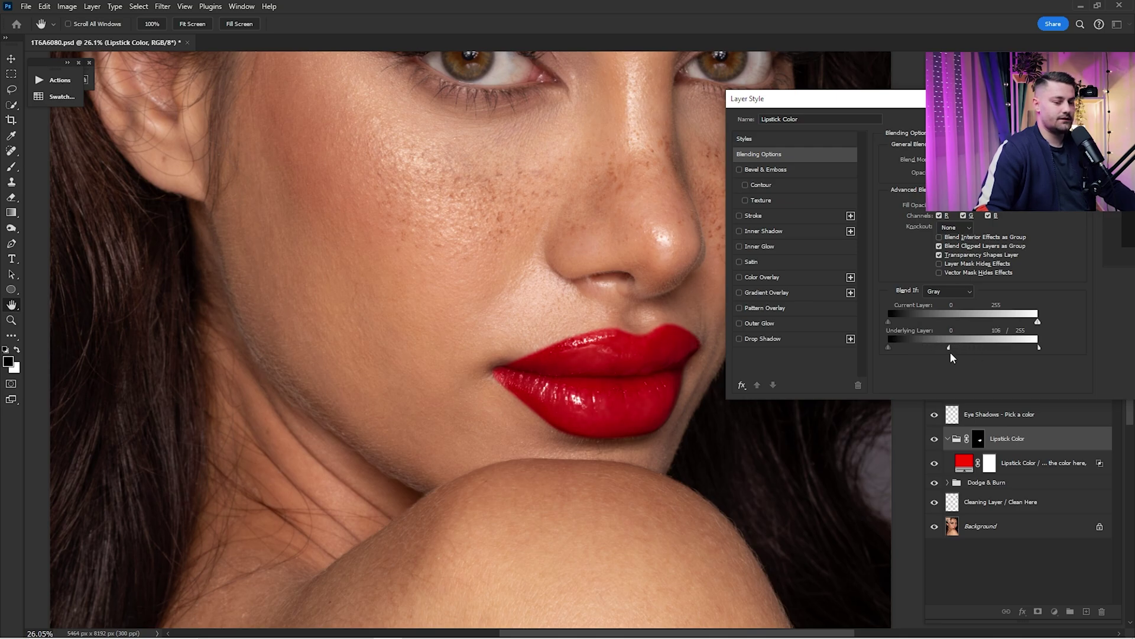
{"action": "mouse_move", "coordinate": [891, 353]}
{"action": "left_mouse_down"}
{"action": "mouse_move", "coordinate": [920, 348]}
{"action": "mouse_move", "coordinate": [892, 354]}
{"action": "left_mouse_up"}
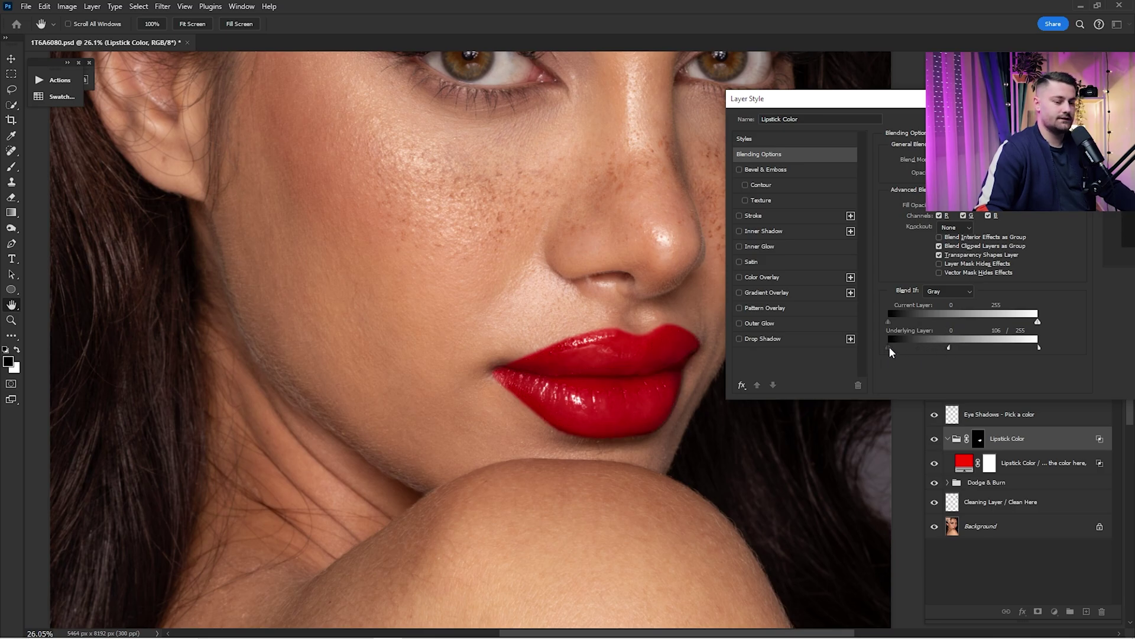
{"action": "left_click_drag", "start_coordinate": [890, 347], "coordinate": [942, 355]}
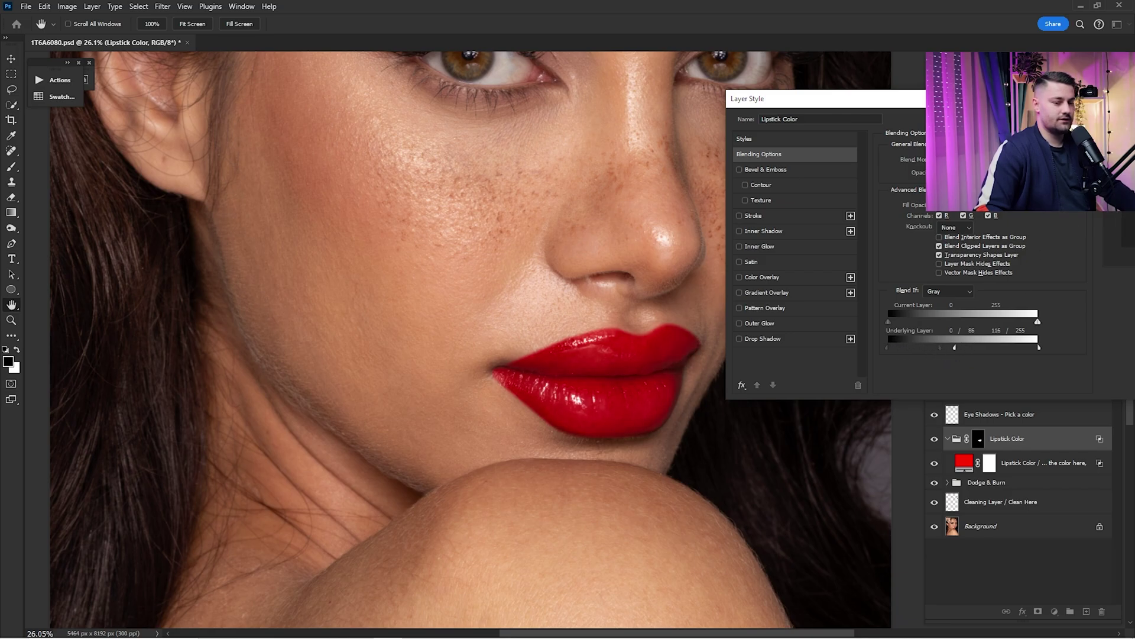
{"action": "key", "text": "Return"}
Toggle the Lipstick Color group's visibility to examine how the colour blends with the lip highlights and shadows
{"action": "left_click", "coordinate": [934, 438]}
{"action": "left_click", "coordinate": [934, 438]}
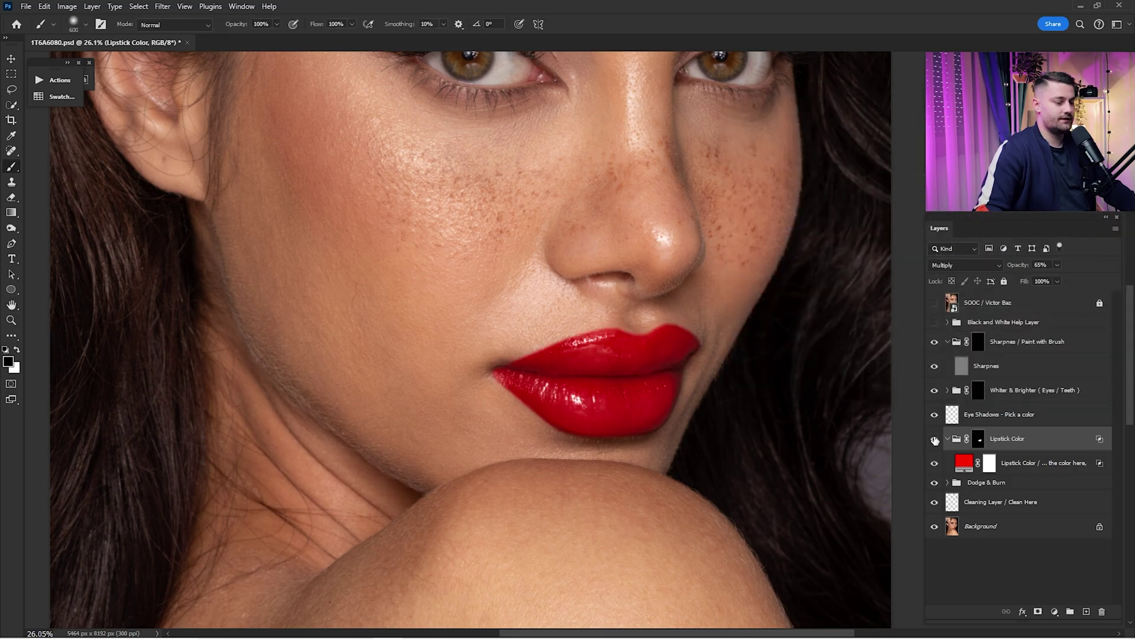
{"action": "left_click", "coordinate": [934, 438]}
{"action": "left_click", "coordinate": [935, 438]}
{"action": "left_click", "coordinate": [934, 438]}
{"action": "left_click", "coordinate": [934, 438]}
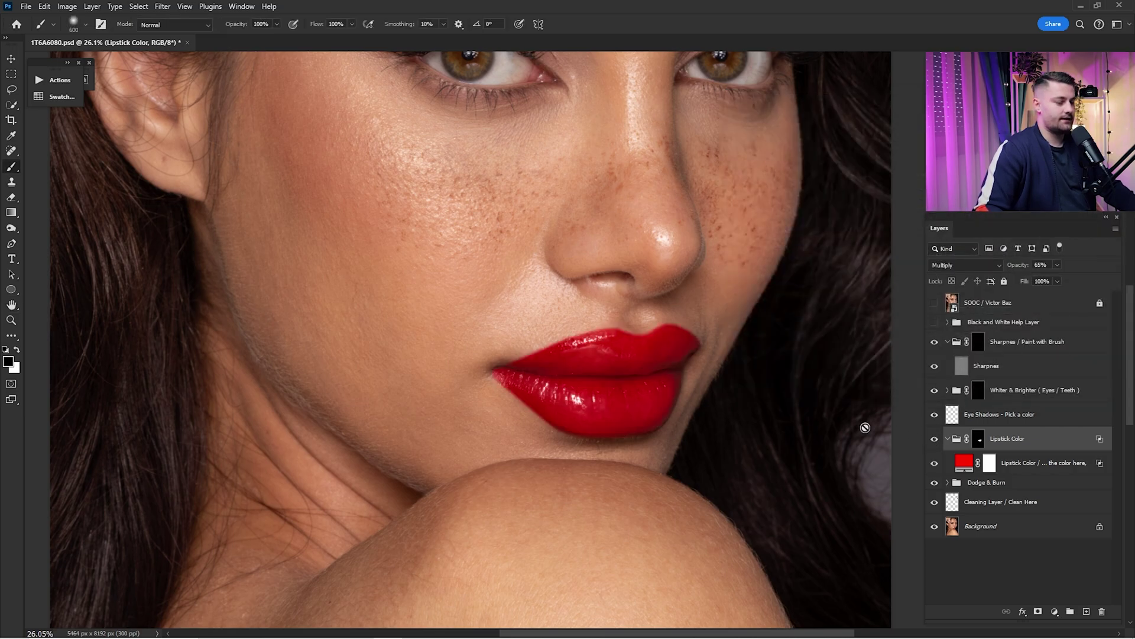
Extend the lipstick into the outer corner of the mouth by painting white on the group's mask with a size 100 brush
{"action": "left_click", "coordinate": [512, 367]}
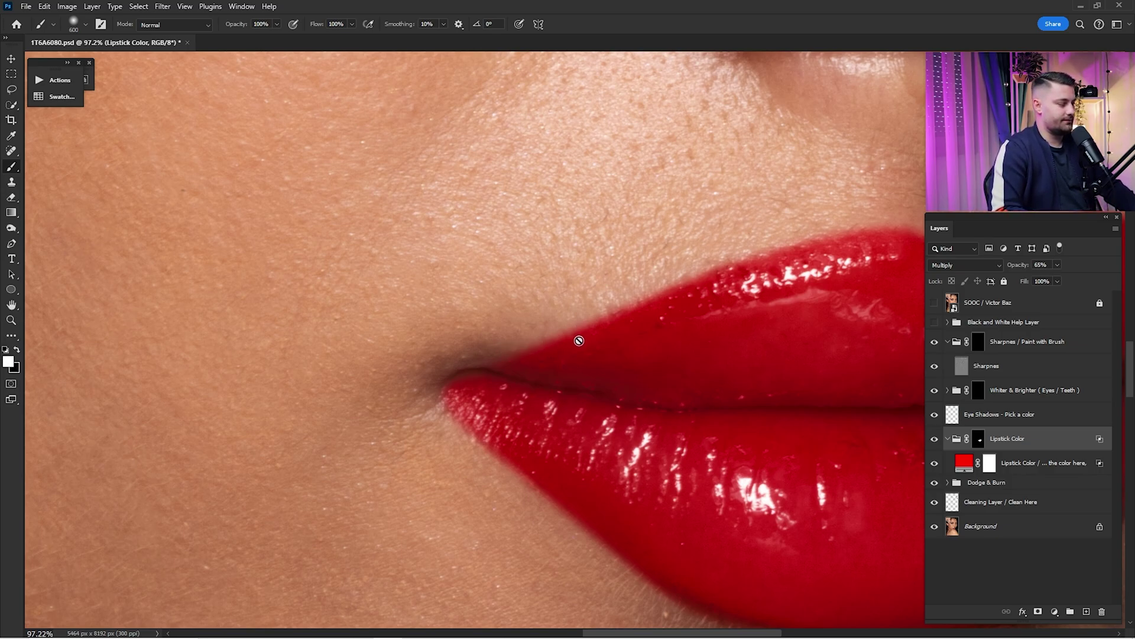
{"action": "left_click", "coordinate": [979, 438]}
{"action": "key", "text": "bracketleft"}
{"action": "key", "text": "bracketleft"}
{"action": "key", "text": "bracketleft"}
{"action": "key", "text": "bracketleft"}
{"action": "key", "text": "bracketleft"}
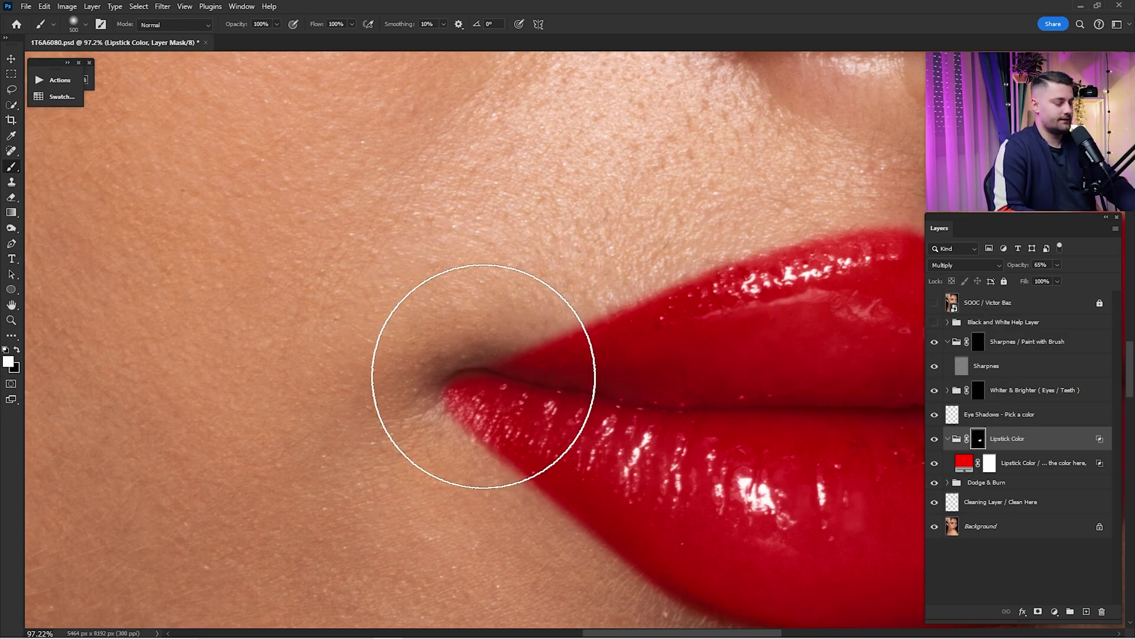
{"action": "key", "text": "bracketleft"}
{"action": "key", "text": "bracketleft"}
{"action": "key", "text": "bracketleft"}
{"action": "key", "text": "bracketleft"}
{"action": "key", "text": "bracketleft"}
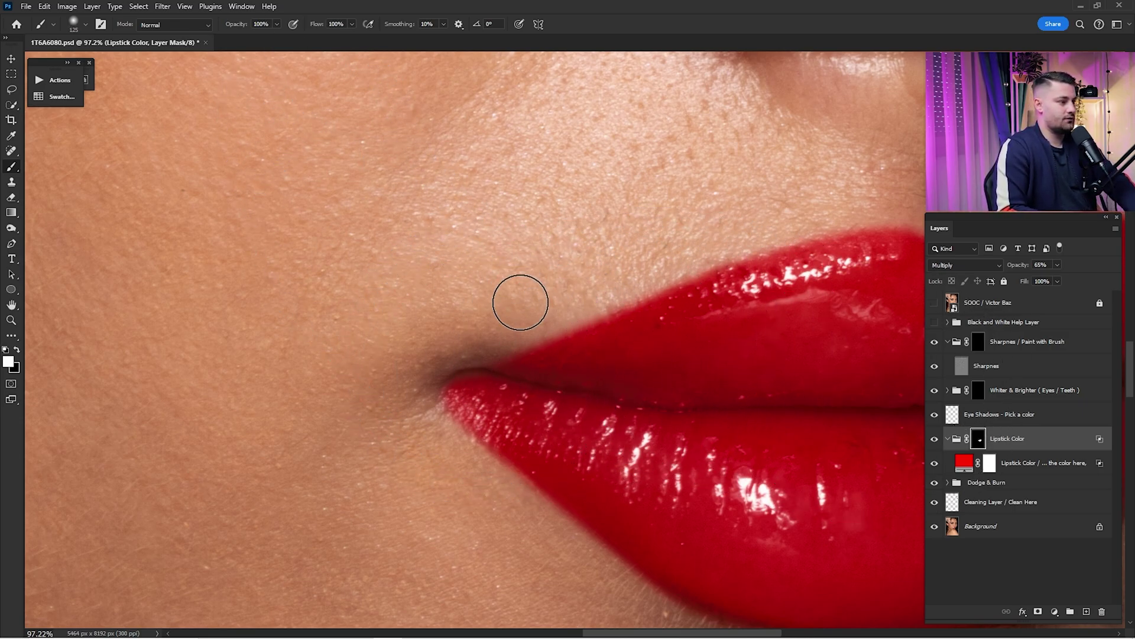
{"action": "mouse_move", "coordinate": [526, 366]}
{"action": "left_mouse_down"}
{"action": "mouse_move", "coordinate": [466, 390]}
{"action": "mouse_move", "coordinate": [487, 370]}
{"action": "mouse_move", "coordinate": [567, 355]}
{"action": "mouse_move", "coordinate": [500, 398]}
{"action": "mouse_move", "coordinate": [467, 380]}
{"action": "left_mouse_up"}
Compare the full portrait with and without the lipstick and collapse the Lipstick Color group
{"action": "key", "text": "ctrl+0"}
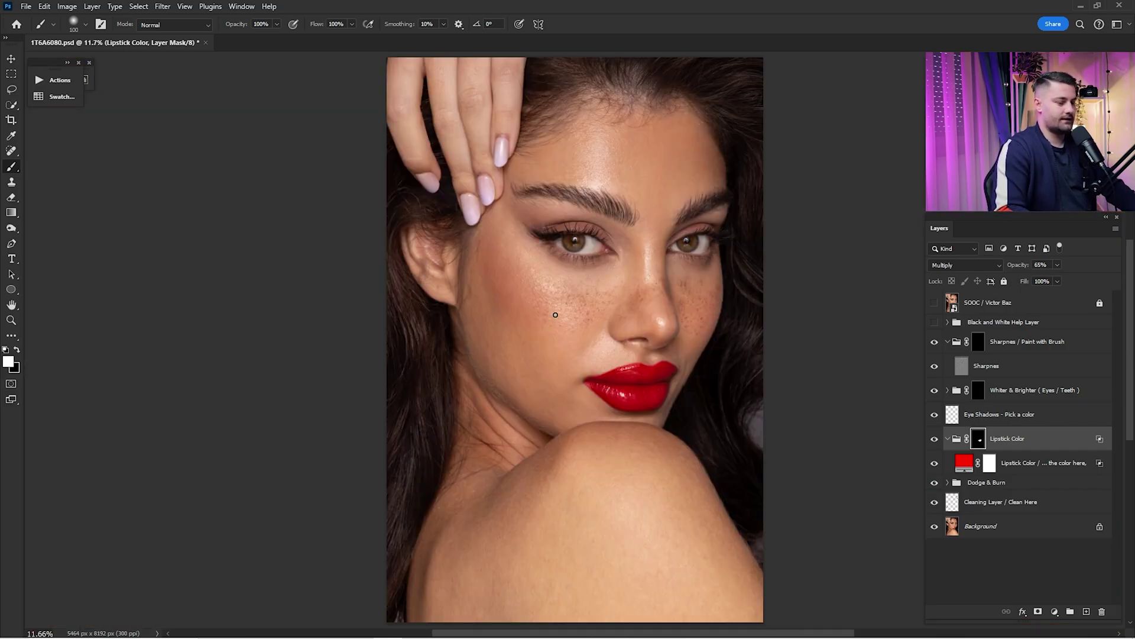
{"action": "left_click", "coordinate": [934, 438]}
{"action": "left_click", "coordinate": [934, 438]}
{"action": "left_click", "coordinate": [948, 439]}
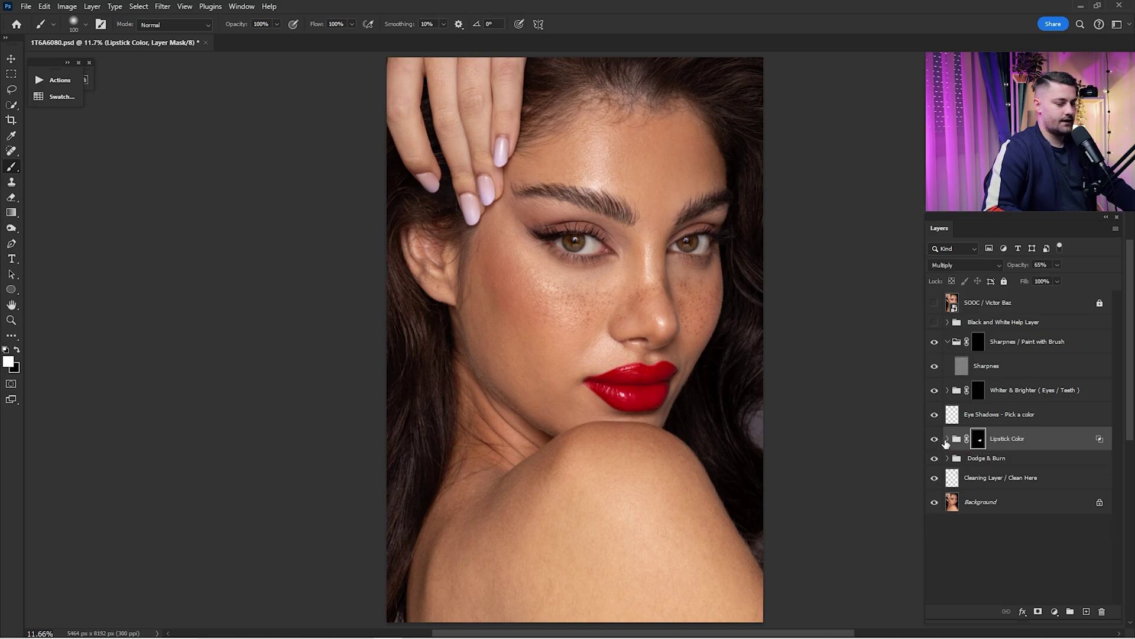
Reduce the Lipstick Color group's opacity to 50%, then settle on 60%
{"action": "left_click", "coordinate": [934, 439]}
{"action": "left_click", "coordinate": [934, 438]}
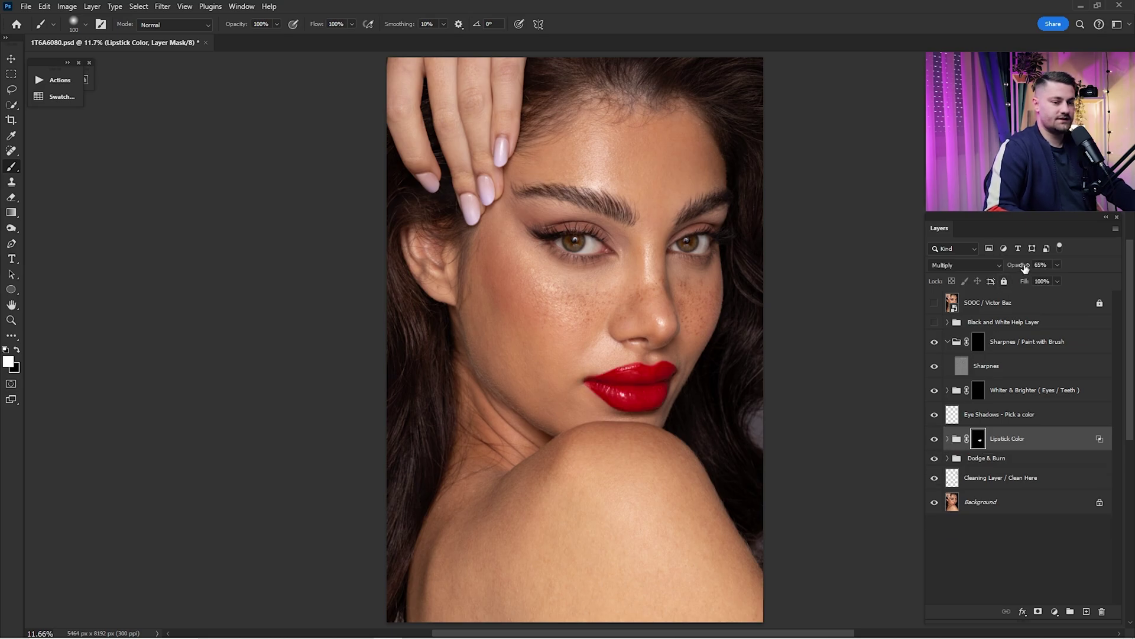
{"action": "left_click_drag", "start_coordinate": [1024, 267], "coordinate": [1016, 269]}
{"action": "type", "text": "50"}
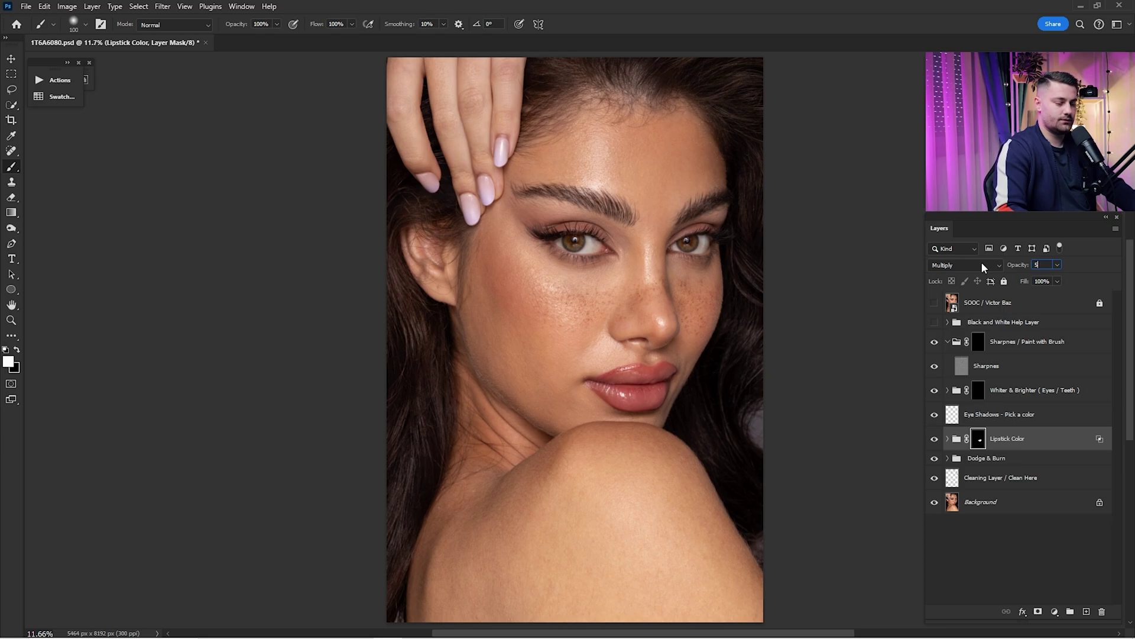
{"action": "key", "text": "Return"}
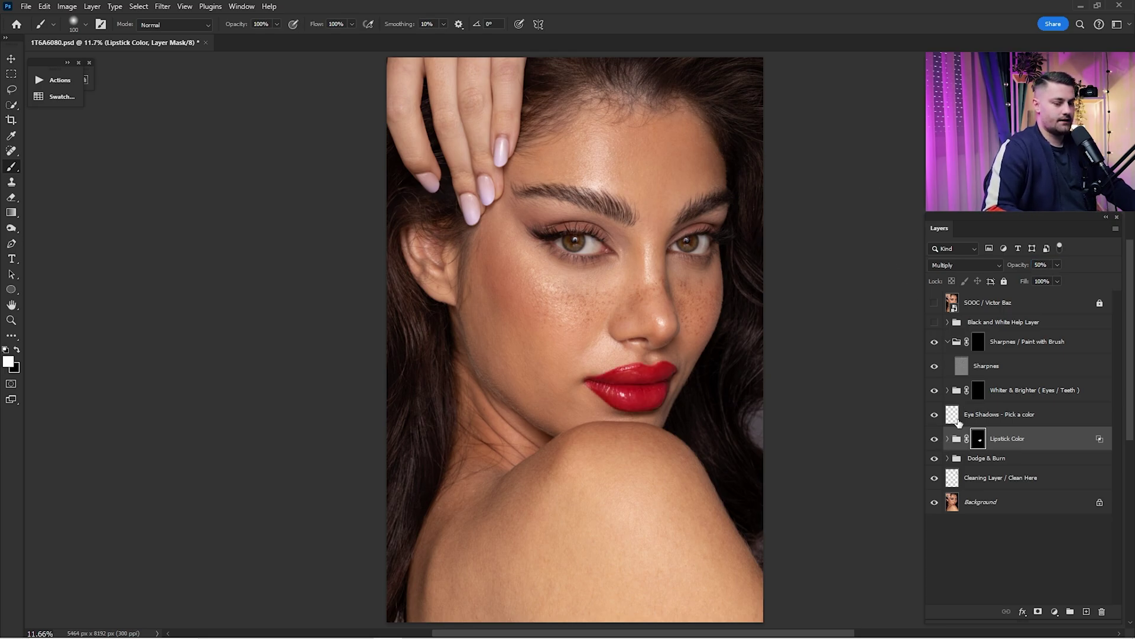
{"action": "type", "text": "60"}
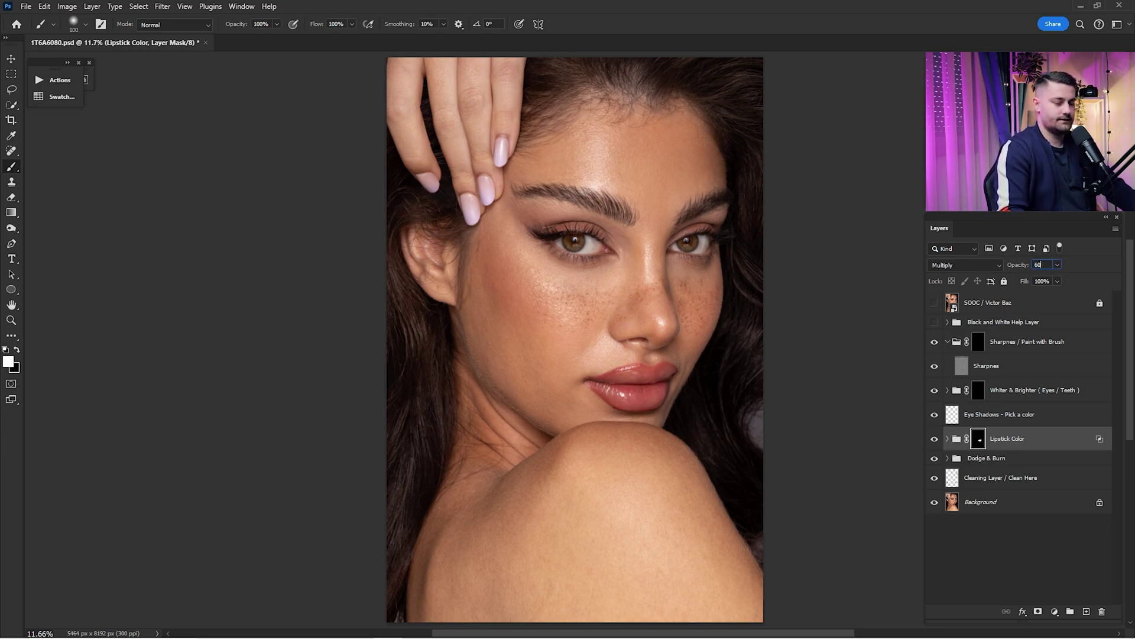
Toggle the SOOC layer's visibility to compare the retouched portrait with the original shot
{"action": "left_click", "coordinate": [935, 304]}
{"action": "left_click", "coordinate": [934, 304]}
{"action": "left_click", "coordinate": [941, 311]}
{"action": "left_click", "coordinate": [941, 312]}
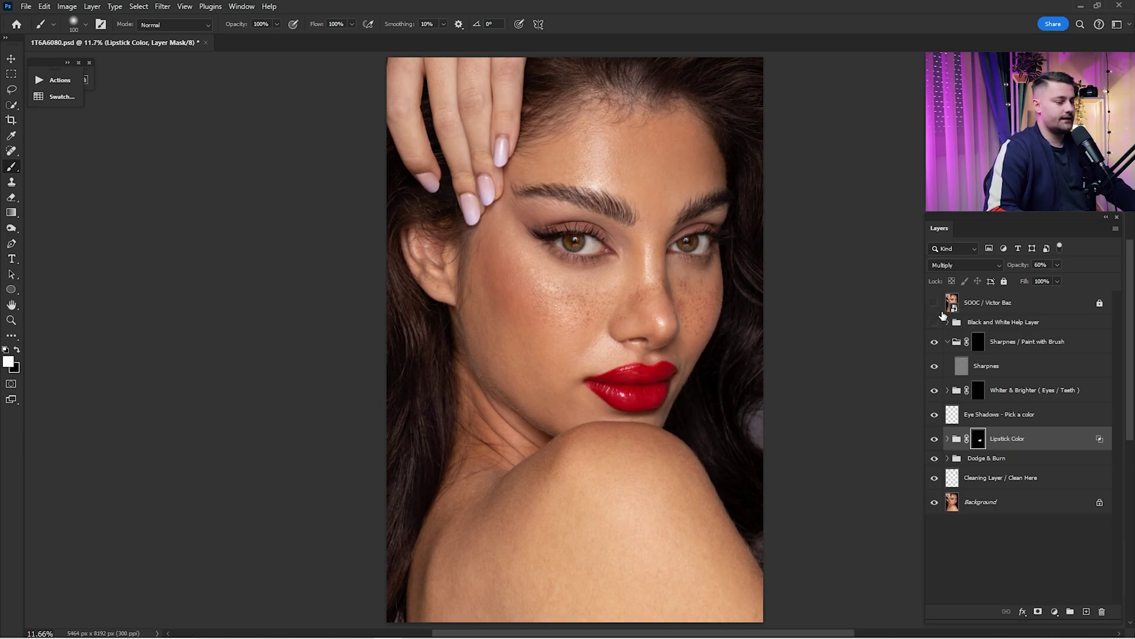
On the Eye Shadows - Pick a color layer, paint the red lipstick color over the upper lid nearer the hand with a large 10% opacity brush
{"action": "left_click", "coordinate": [1006, 414]}
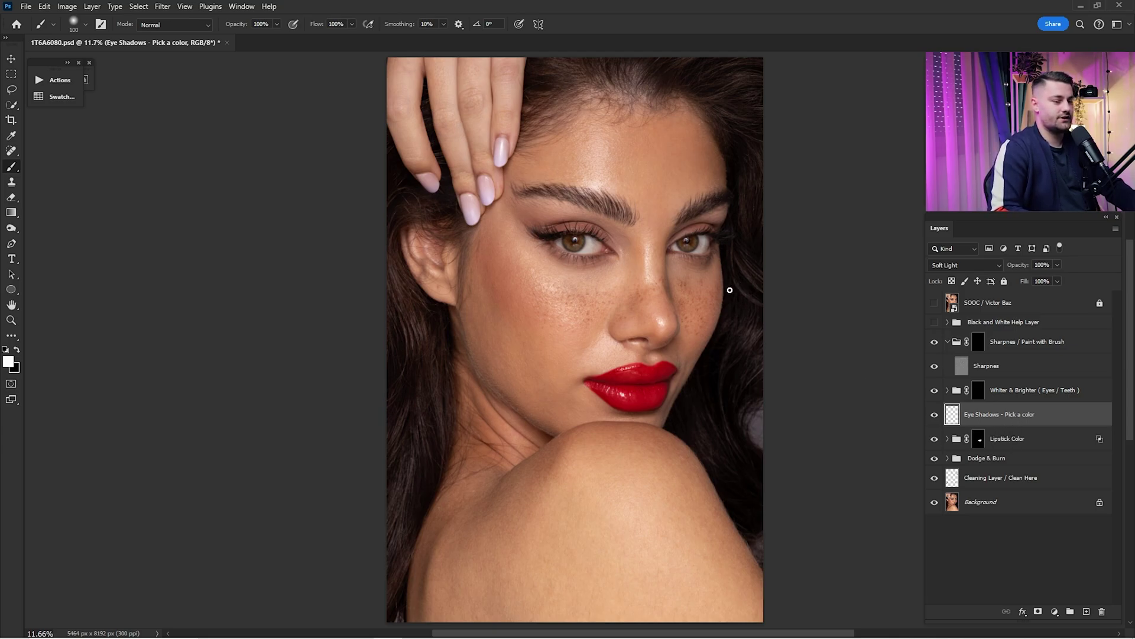
{"action": "key", "text": "x"}
{"action": "key", "text": "i"}
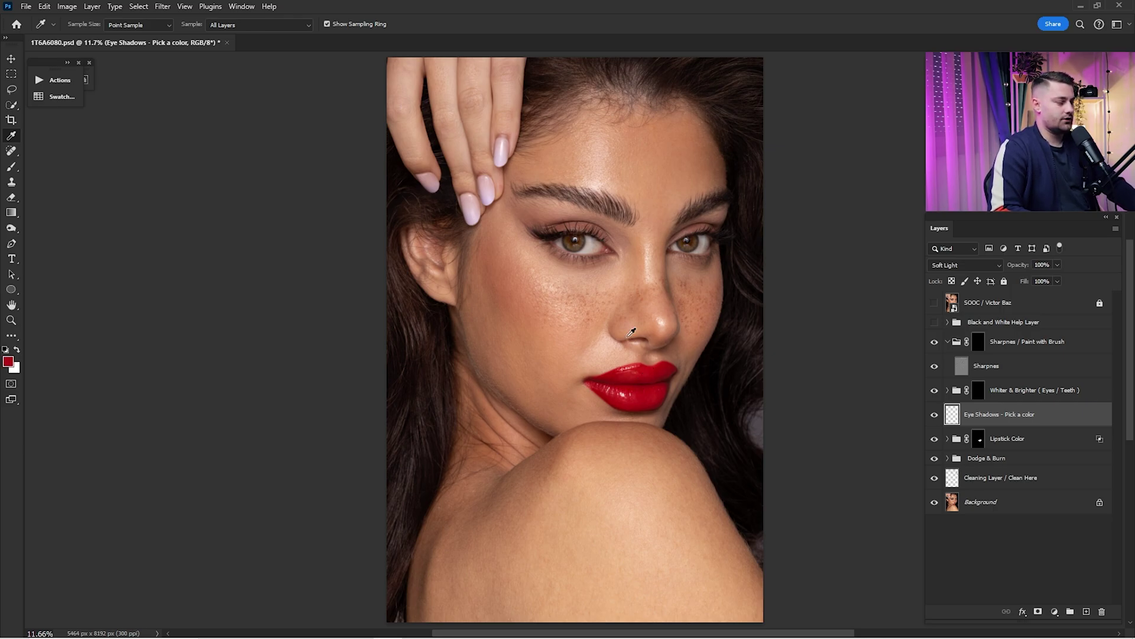
{"action": "scroll", "coordinate": [532, 243], "scroll_direction": "up", "scroll_amount": 5}
{"action": "key", "text": "b"}
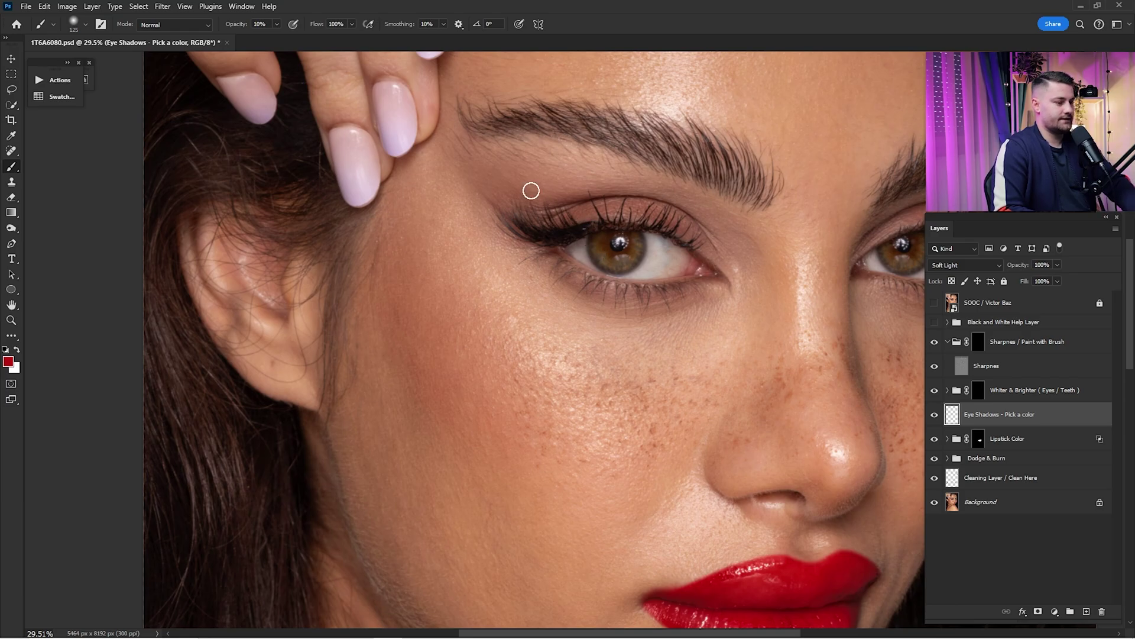
{"action": "key", "text": "bracketright"}
{"action": "key", "text": "bracketright"}
{"action": "key", "text": "bracketright"}
{"action": "key", "text": "bracketright"}
{"action": "key", "text": "bracketright"}
{"action": "key", "text": "bracketright"}
{"action": "key", "text": "bracketright"}
{"action": "key", "text": "bracketright"}
{"action": "key", "text": "bracketright"}
{"action": "key", "text": "bracketright"}
{"action": "key", "text": "bracketright"}
{"action": "key", "text": "bracketright"}
{"action": "key", "text": "bracketleft"}
{"action": "key", "text": "bracketleft"}
{"action": "key", "text": "bracketleft"}
{"action": "key", "text": "bracketleft"}
{"action": "key", "text": "bracketleft"}
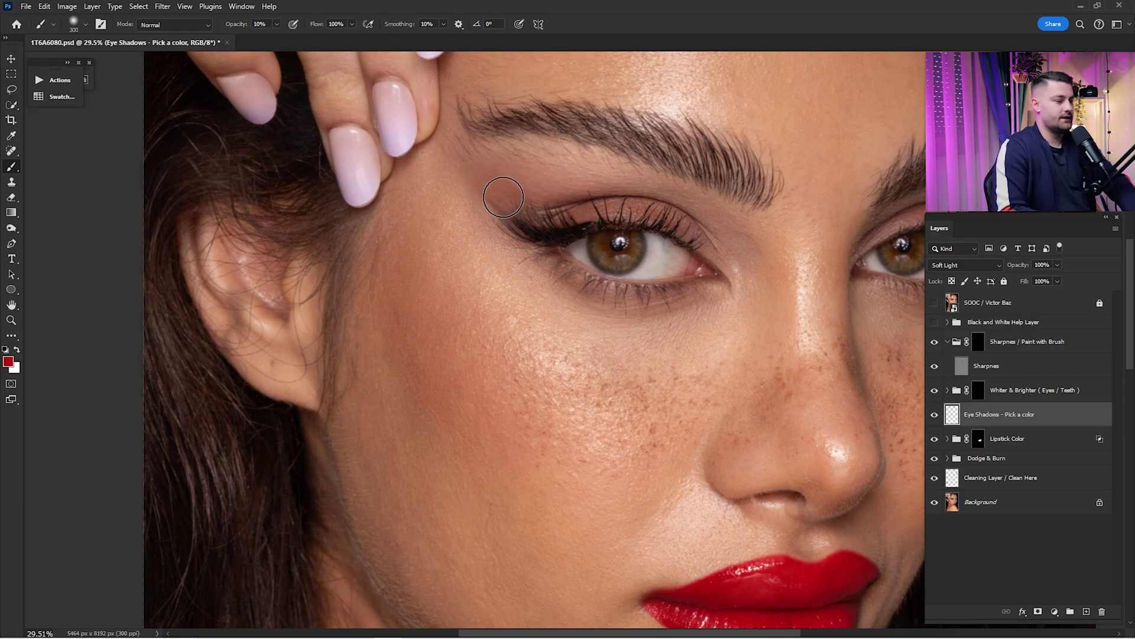
{"action": "key", "text": "bracketright"}
{"action": "mouse_move", "coordinate": [542, 203]}
{"action": "left_mouse_down"}
{"action": "mouse_move", "coordinate": [500, 181]}
{"action": "mouse_move", "coordinate": [590, 198]}
{"action": "mouse_move", "coordinate": [579, 200]}
{"action": "mouse_move", "coordinate": [598, 193]}
{"action": "mouse_move", "coordinate": [717, 238]}
{"action": "mouse_move", "coordinate": [697, 243]}
{"action": "mouse_move", "coordinate": [488, 179]}
{"action": "mouse_move", "coordinate": [521, 201]}
{"action": "mouse_move", "coordinate": [502, 183]}
{"action": "mouse_move", "coordinate": [712, 227]}
{"action": "mouse_move", "coordinate": [743, 287]}
{"action": "mouse_move", "coordinate": [735, 259]}
{"action": "mouse_move", "coordinate": [681, 217]}
{"action": "mouse_move", "coordinate": [479, 168]}
{"action": "mouse_move", "coordinate": [515, 195]}
{"action": "mouse_move", "coordinate": [510, 182]}
{"action": "mouse_move", "coordinate": [628, 194]}
{"action": "mouse_move", "coordinate": [725, 234]}
{"action": "mouse_move", "coordinate": [750, 263]}
{"action": "left_mouse_up"}
{"action": "key", "text": "bracketleft"}
{"action": "key", "text": "bracketleft"}
{"action": "key", "text": "bracketleft"}
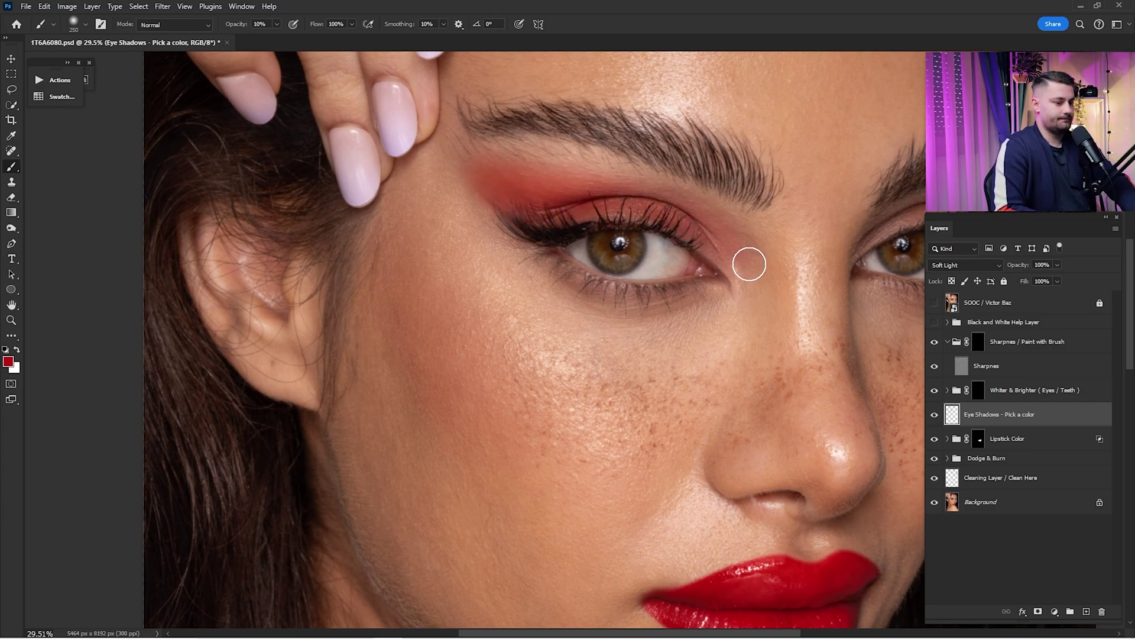
Paint the same red eyeshadow on the far eye's upper lid with a size 250 brush at 10% opacity
{"action": "left_click_drag", "start_coordinate": [820, 207], "coordinate": [621, 237]}
{"action": "key", "text": "bracketright"}
{"action": "key", "text": "bracketleft"}
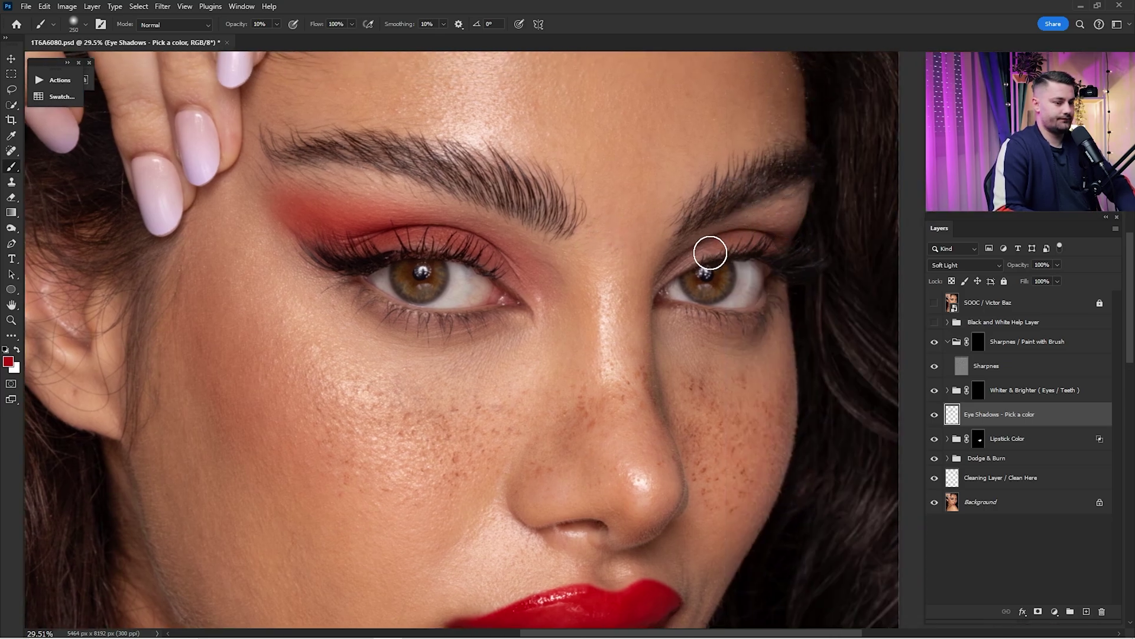
{"action": "scroll", "coordinate": [752, 211], "scroll_direction": "left", "scroll_amount": 3}
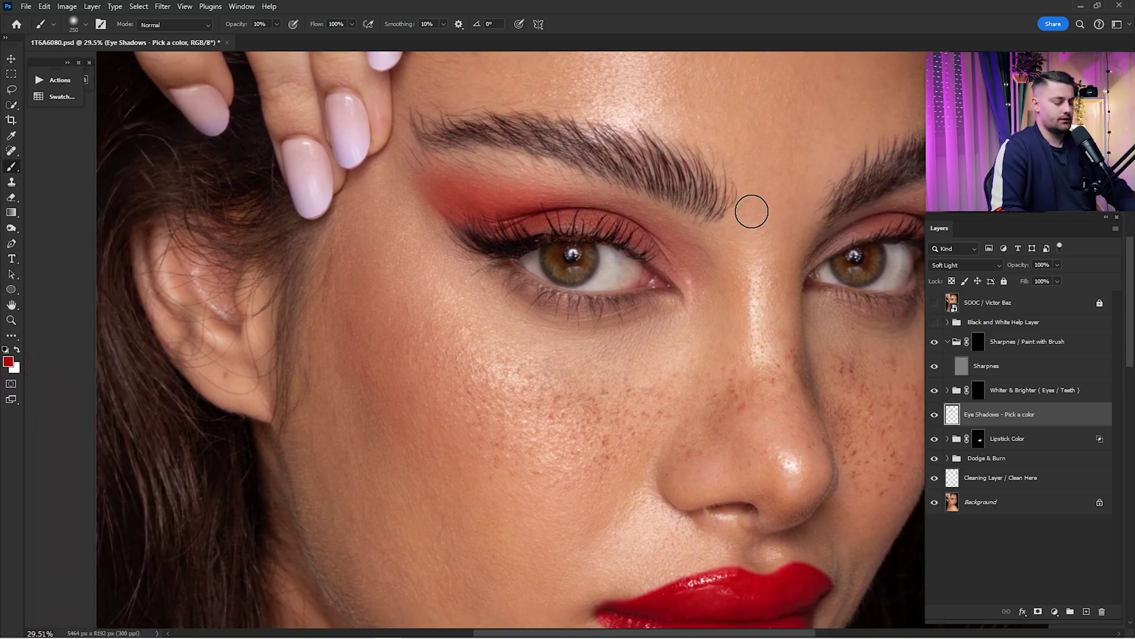
Try painting the eyeshadow on the lid nearer the hand with a much higher brush opacity
{"action": "key", "text": "bracketright"}
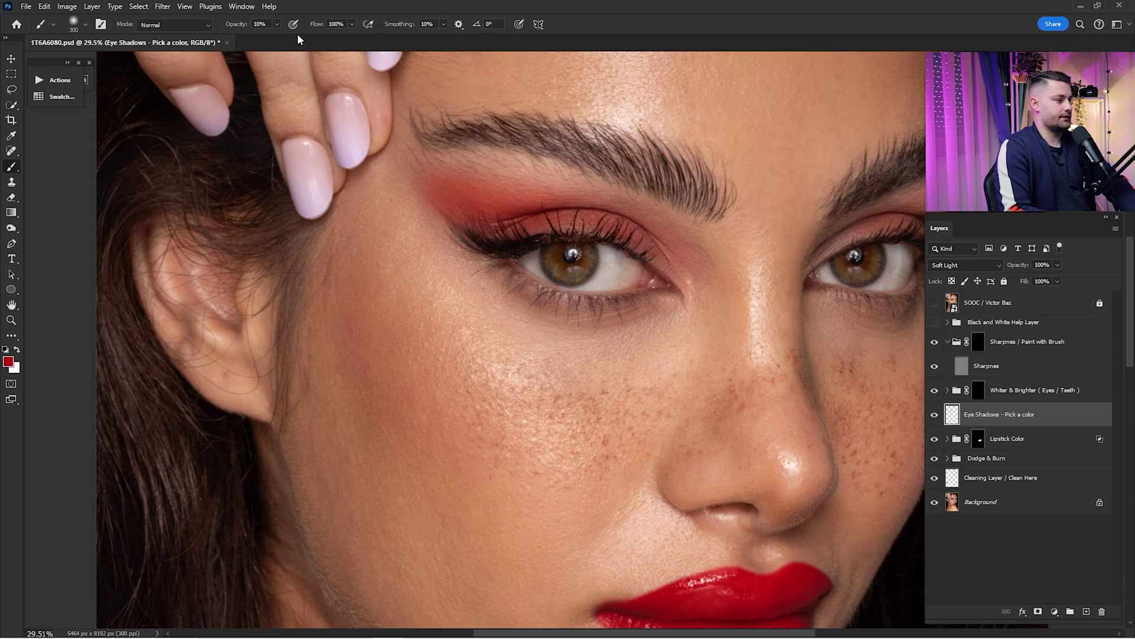
{"action": "left_click_drag", "start_coordinate": [243, 27], "coordinate": [414, 46]}
{"action": "key", "text": "bracketleft"}
{"action": "key", "text": "bracketleft"}
{"action": "key", "text": "bracketleft"}
{"action": "mouse_move", "coordinate": [458, 196]}
{"action": "left_mouse_down"}
{"action": "mouse_move", "coordinate": [445, 182]}
{"action": "mouse_move", "coordinate": [445, 201]}
{"action": "mouse_move", "coordinate": [507, 227]}
{"action": "mouse_move", "coordinate": [647, 237]}
{"action": "mouse_move", "coordinate": [547, 204]}
{"action": "left_mouse_up"}
{"action": "key", "text": "bracketright"}
{"action": "key", "text": "bracketright"}
{"action": "key", "text": "bracketright"}
{"action": "key", "text": "ctrl+0"}
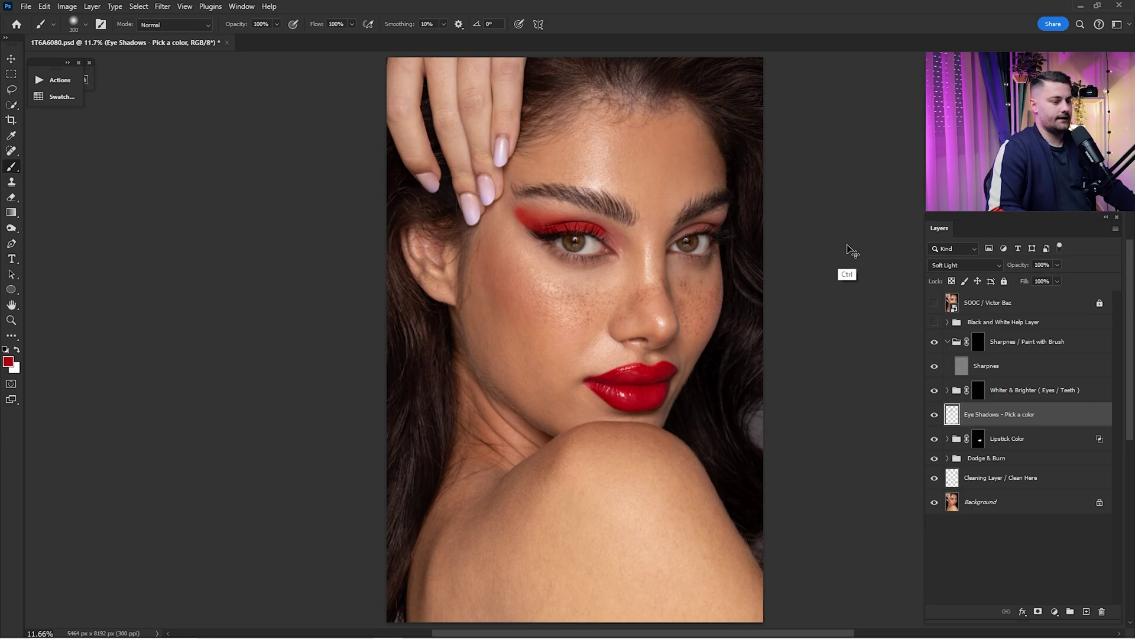
Build up the red eyeshadow on both upper lids with soft brush strokes at 10% opacity
{"action": "key", "text": "1"}
{"action": "scroll", "coordinate": [722, 246], "scroll_direction": "up", "scroll_amount": 5}
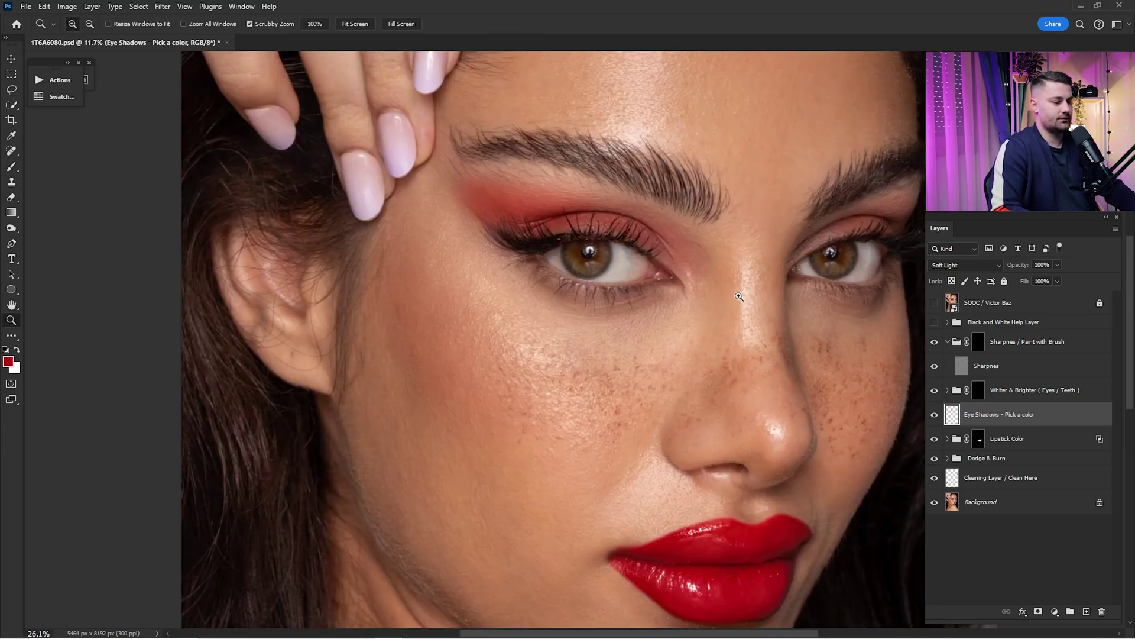
{"action": "mouse_move", "coordinate": [508, 233]}
{"action": "left_mouse_down"}
{"action": "mouse_move", "coordinate": [481, 191]}
{"action": "mouse_move", "coordinate": [622, 225]}
{"action": "mouse_move", "coordinate": [493, 183]}
{"action": "mouse_move", "coordinate": [665, 238]}
{"action": "left_mouse_up"}
{"action": "key", "text": "["}
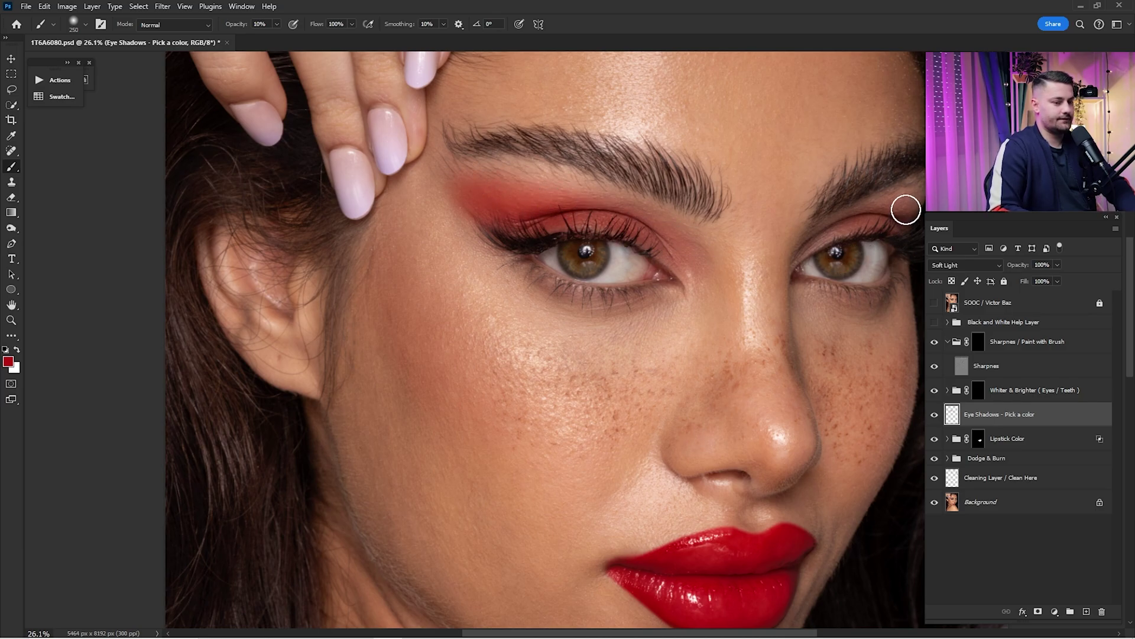
{"action": "left_click_drag", "start_coordinate": [908, 202], "coordinate": [893, 205]}
{"action": "key", "text": "["}
{"action": "left_click_drag", "start_coordinate": [827, 242], "coordinate": [887, 214]}
{"action": "key", "text": "ctrl+0"}
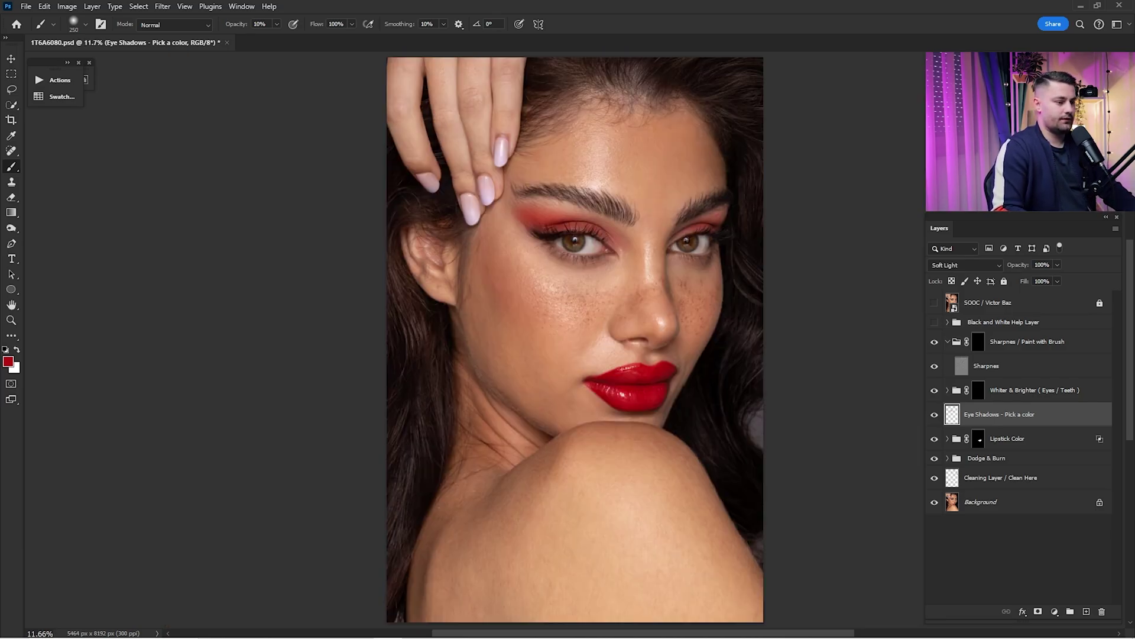
Toggle the Eye Shadows layer's visibility to compare the full portrait with and without the eyeshadow
{"action": "key", "text": "bracketright"}
{"action": "left_click", "coordinate": [934, 414]}
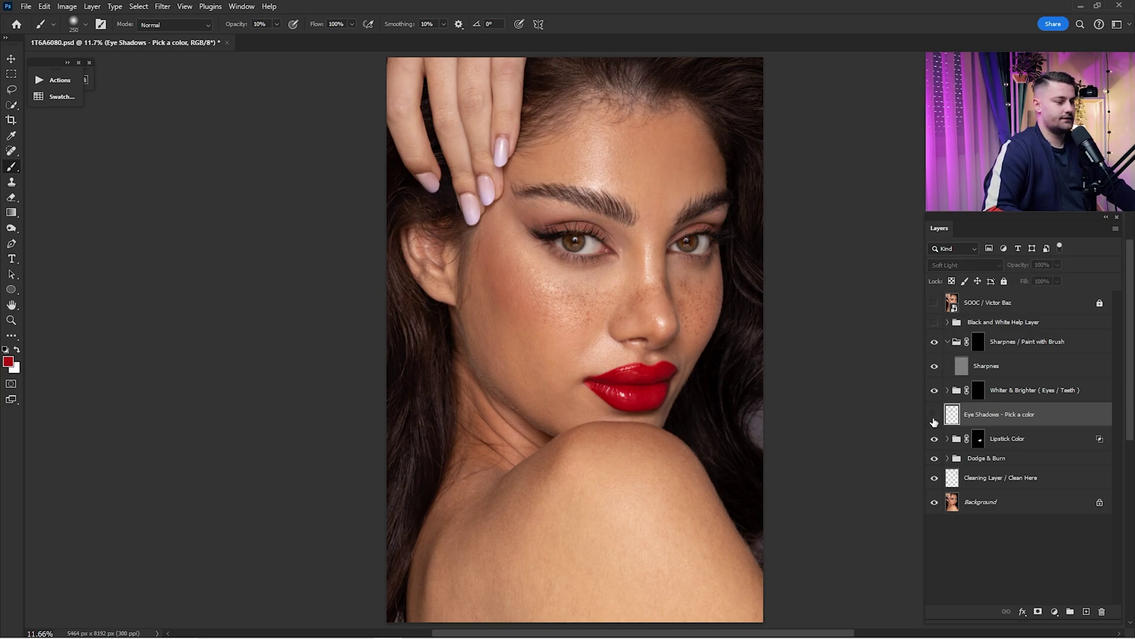
{"action": "left_click", "coordinate": [934, 415]}
{"action": "left_click", "coordinate": [935, 415]}
{"action": "left_click", "coordinate": [938, 416]}
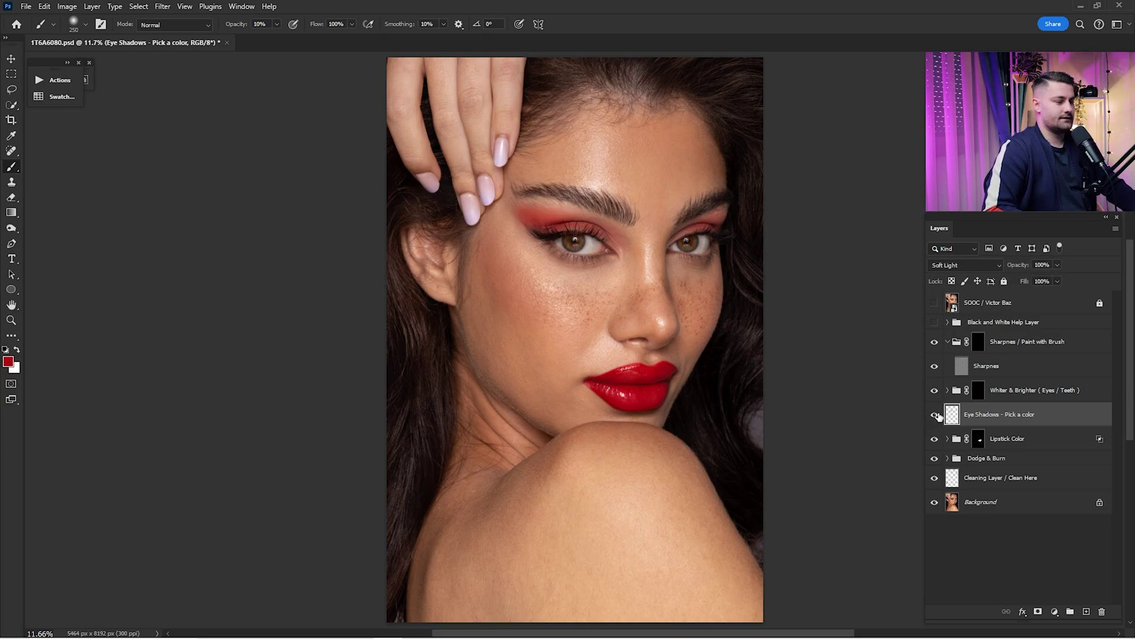
{"action": "left_click", "coordinate": [935, 415]}
{"action": "left_click", "coordinate": [937, 415]}
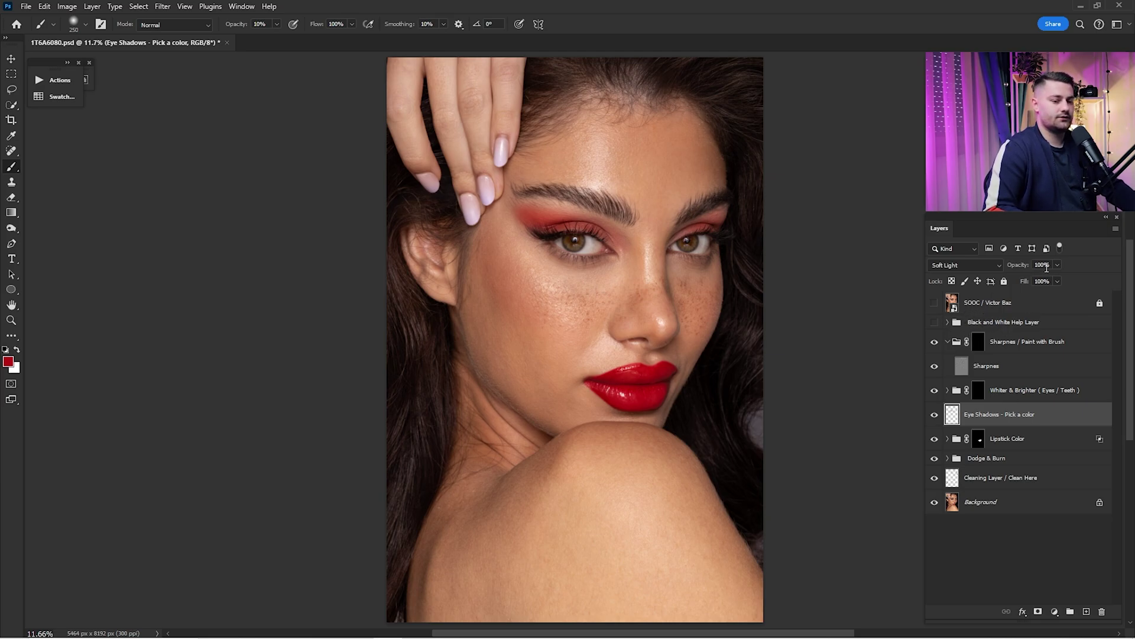
Lower the Eye Shadows layer's opacity to 60% and compare the portrait with and without it
{"action": "left_click_drag", "start_coordinate": [1018, 267], "coordinate": [1010, 270]}
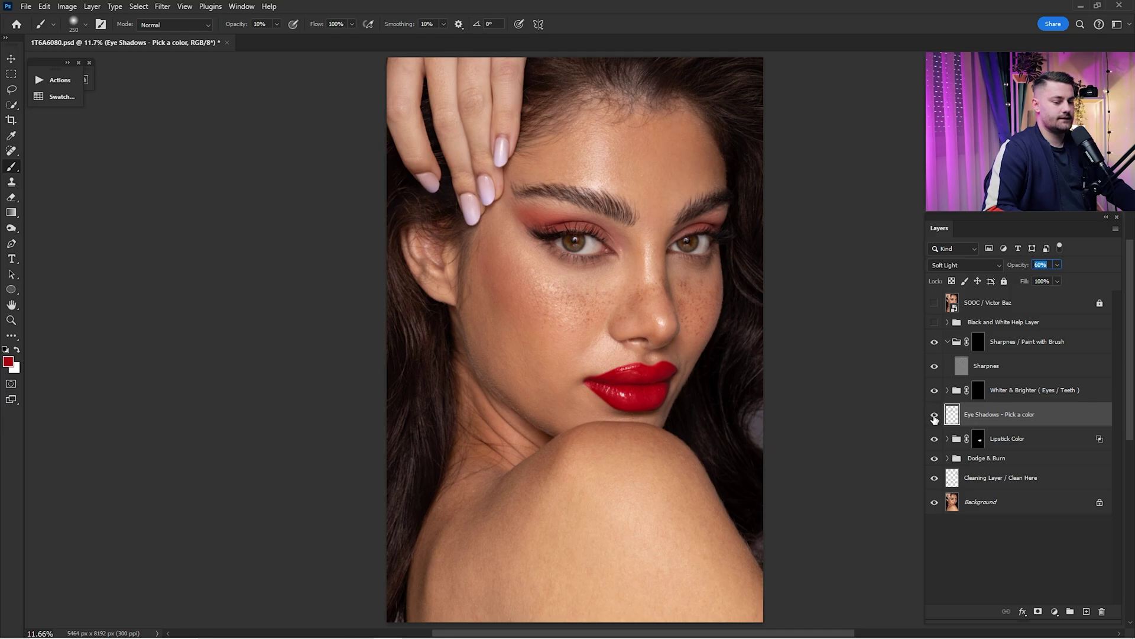
{"action": "left_click", "coordinate": [934, 418]}
{"action": "left_click", "coordinate": [934, 417]}
{"action": "left_click", "coordinate": [934, 418]}
{"action": "left_click", "coordinate": [933, 417]}
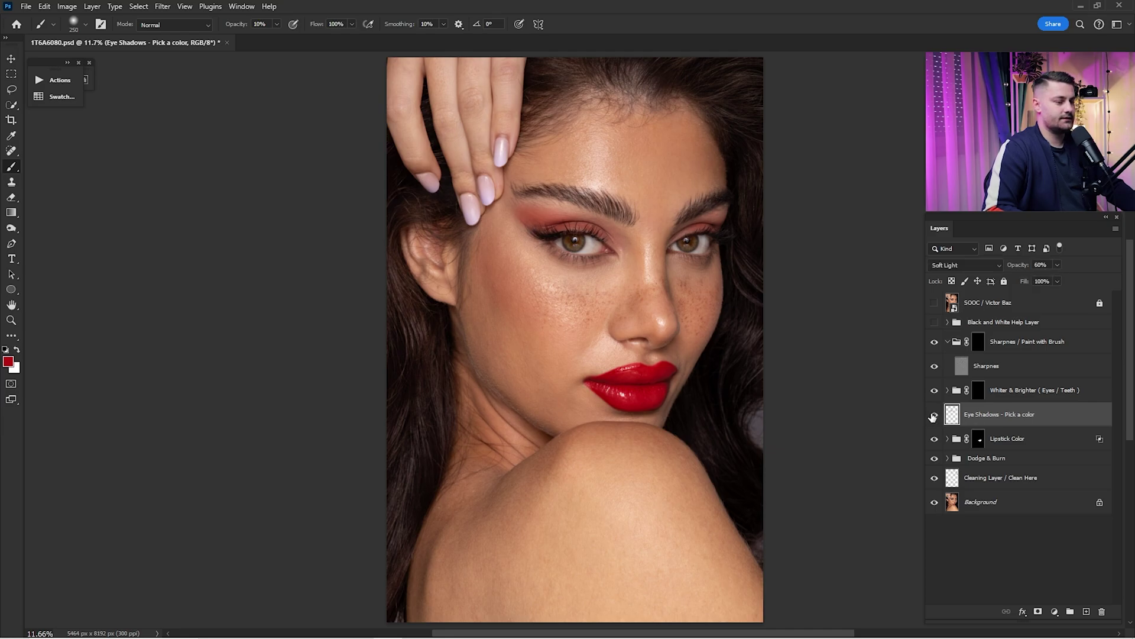
{"action": "left_click", "coordinate": [933, 418]}
{"action": "left_click", "coordinate": [933, 417]}
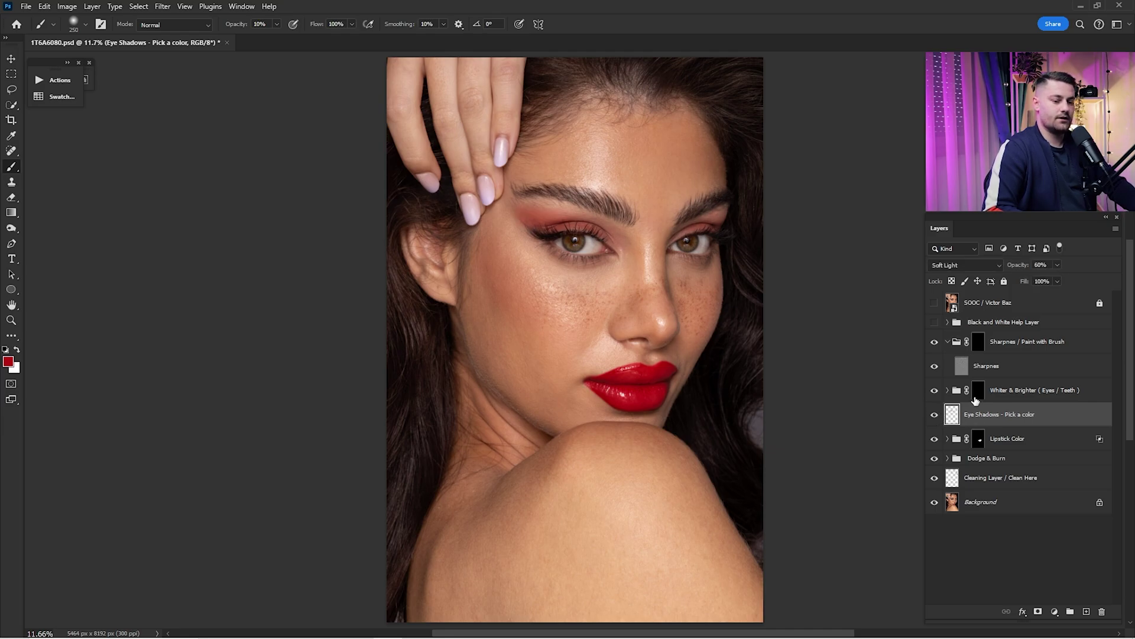
Select the Whiter & Brighter ( Eyes / Teeth ) group's mask and look over the adjustment layers inside the group
{"action": "left_click", "coordinate": [978, 391]}
{"action": "left_click", "coordinate": [948, 392]}
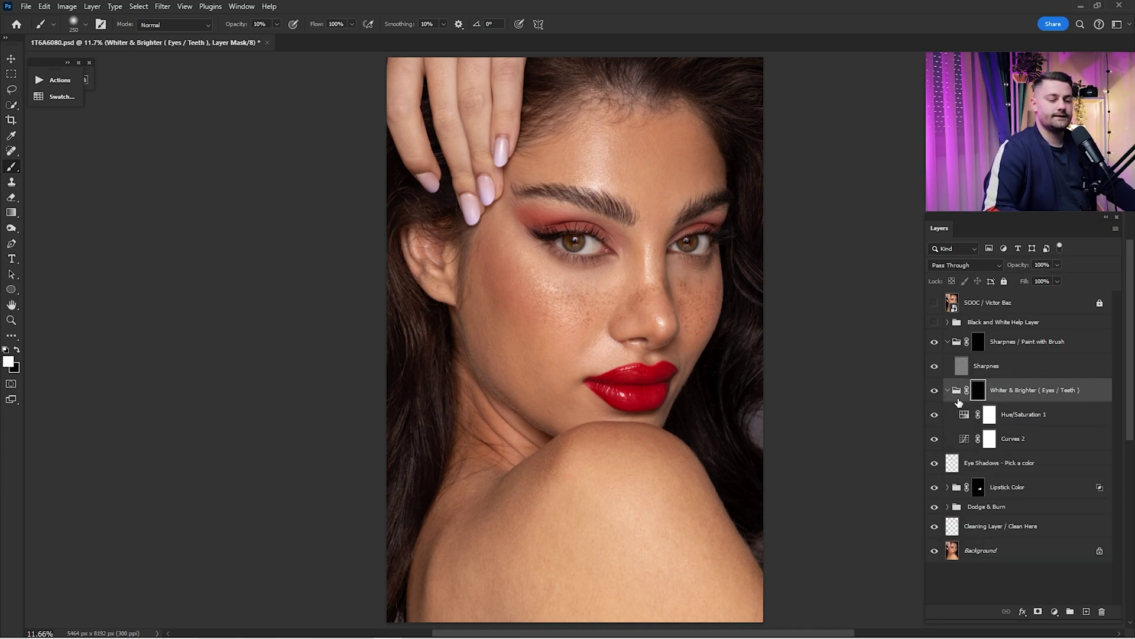
{"action": "left_click", "coordinate": [948, 391]}
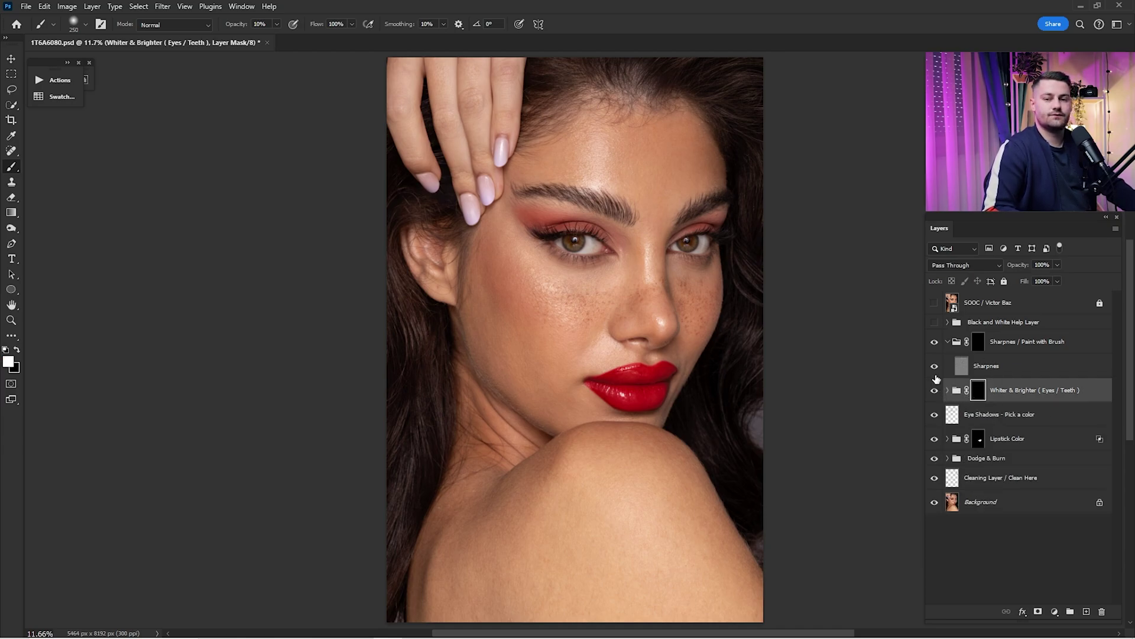
Brighten the white and iris of the eye nearer the hand by painting white on the Whiter & Brighter mask at 100% brush opacity
{"action": "key", "text": "0"}
{"action": "scroll", "coordinate": [713, 239], "scroll_direction": "up", "scroll_amount": 5}
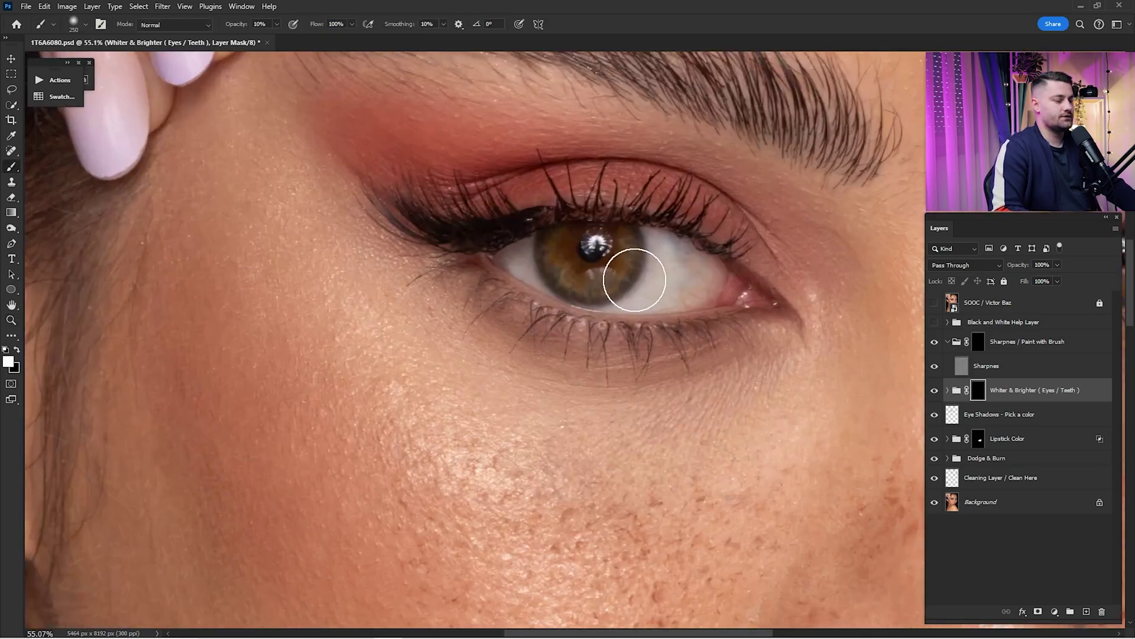
{"action": "key", "text": "bracketleft"}
{"action": "key", "text": "bracketleft"}
{"action": "key", "text": "bracketleft"}
{"action": "key", "text": "bracketleft"}
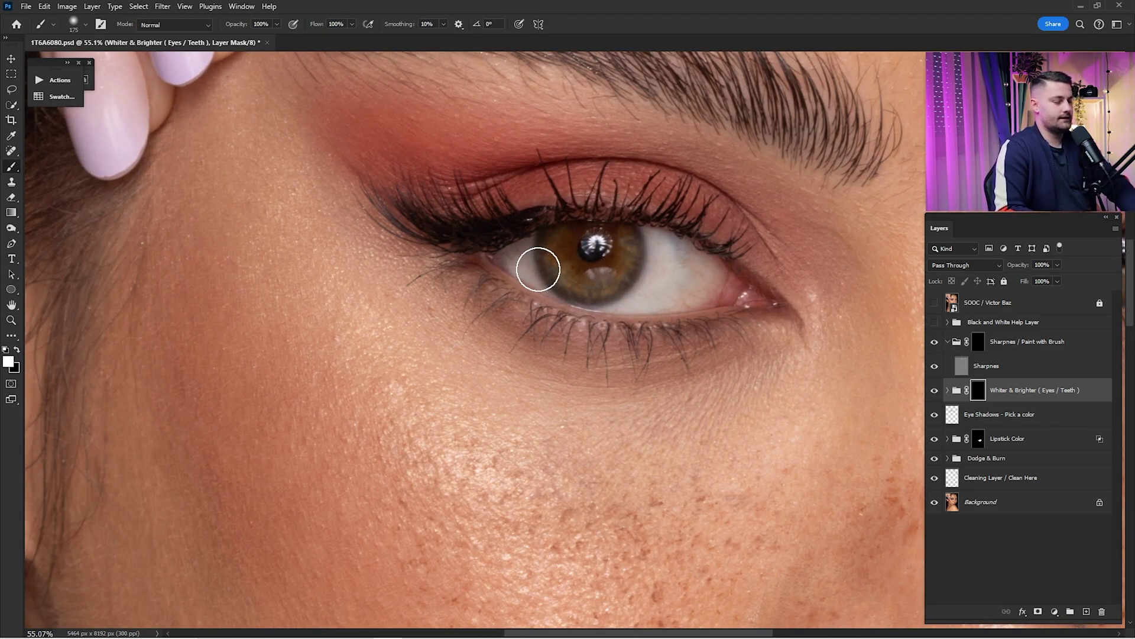
{"action": "mouse_move", "coordinate": [653, 275]}
{"action": "left_mouse_down"}
{"action": "mouse_move", "coordinate": [663, 294]}
{"action": "mouse_move", "coordinate": [683, 277]}
{"action": "mouse_move", "coordinate": [709, 286]}
{"action": "mouse_move", "coordinate": [577, 242]}
{"action": "mouse_move", "coordinate": [524, 262]}
{"action": "mouse_move", "coordinate": [594, 286]}
{"action": "left_mouse_up"}
{"action": "key", "text": "bracketright"}
{"action": "key", "text": "bracketleft"}
{"action": "key", "text": "bracketleft"}
{"action": "key", "text": "bracketleft"}
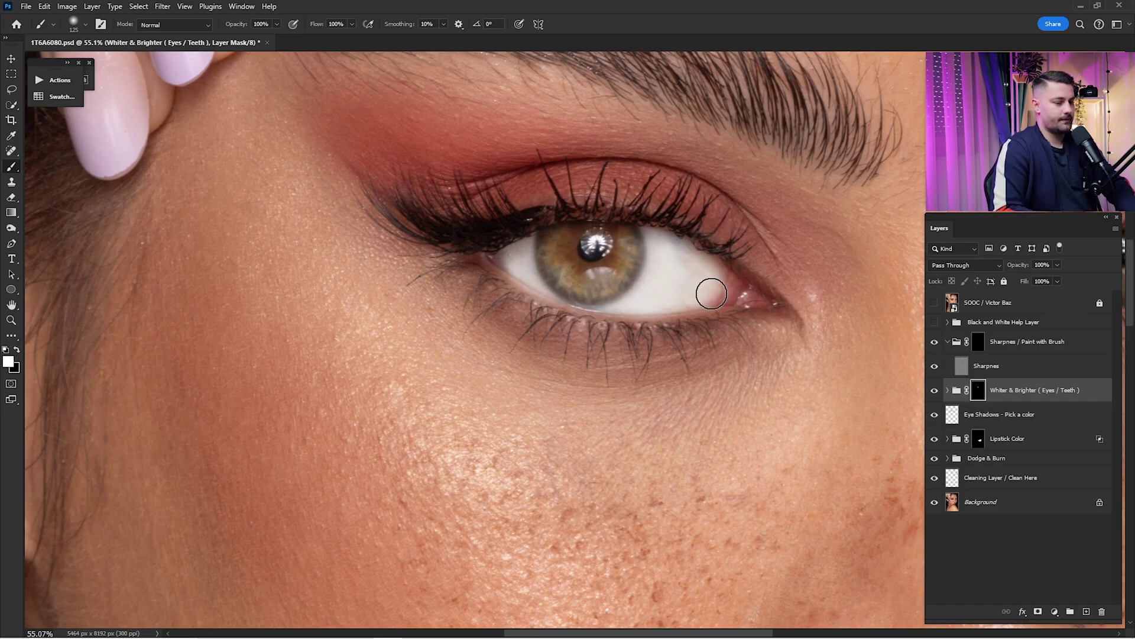
{"action": "key", "text": "bracketleft"}
{"action": "left_click_drag", "start_coordinate": [520, 261], "coordinate": [524, 253]}
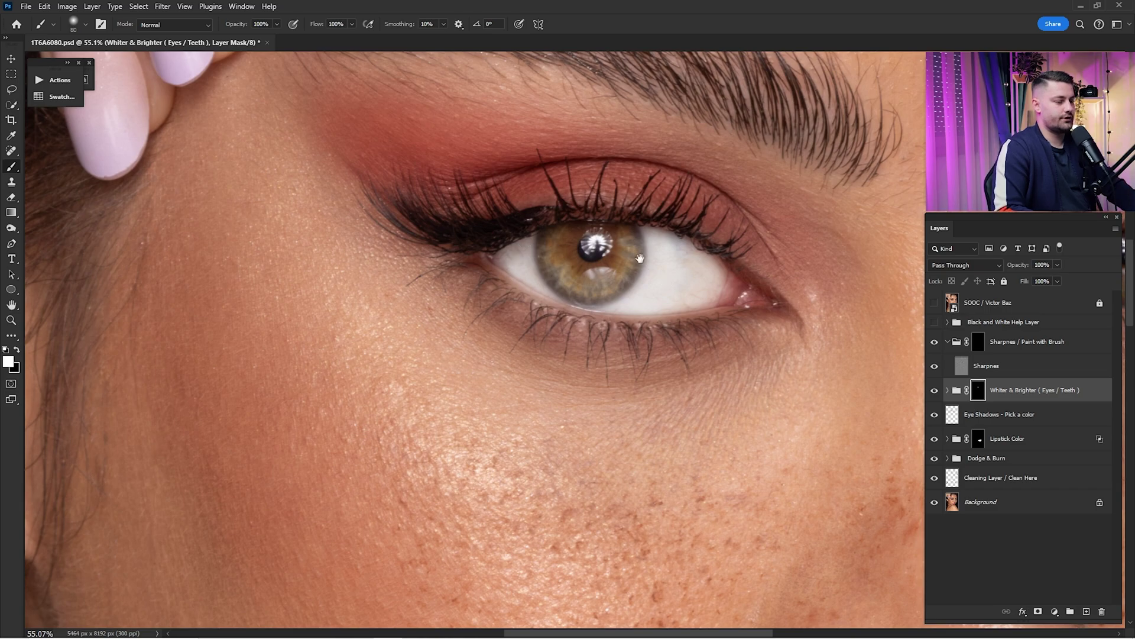
Brighten the far eye's white and iris by painting white on the same mask with a size 100 brush
{"action": "left_click_drag", "start_coordinate": [639, 258], "coordinate": [583, 216]}
{"action": "left_click_drag", "start_coordinate": [784, 283], "coordinate": [745, 286]}
{"action": "scroll", "coordinate": [620, 302], "scroll_direction": "right", "scroll_amount": 10}
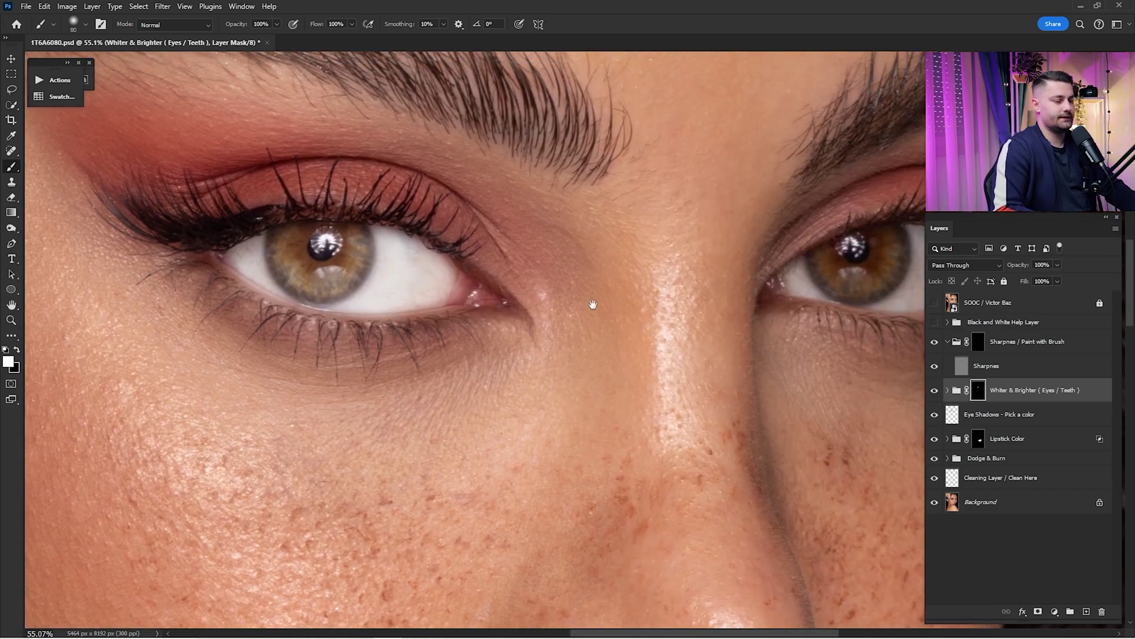
{"action": "mouse_move", "coordinate": [558, 308]}
{"action": "left_mouse_down"}
{"action": "mouse_move", "coordinate": [640, 271]}
{"action": "mouse_move", "coordinate": [714, 264]}
{"action": "mouse_move", "coordinate": [723, 282]}
{"action": "mouse_move", "coordinate": [715, 328]}
{"action": "mouse_move", "coordinate": [654, 331]}
{"action": "mouse_move", "coordinate": [572, 312]}
{"action": "mouse_move", "coordinate": [641, 310]}
{"action": "mouse_move", "coordinate": [632, 293]}
{"action": "mouse_move", "coordinate": [599, 300]}
{"action": "mouse_move", "coordinate": [660, 288]}
{"action": "mouse_move", "coordinate": [693, 309]}
{"action": "mouse_move", "coordinate": [689, 285]}
{"action": "left_mouse_up"}
{"action": "key", "text": "]"}
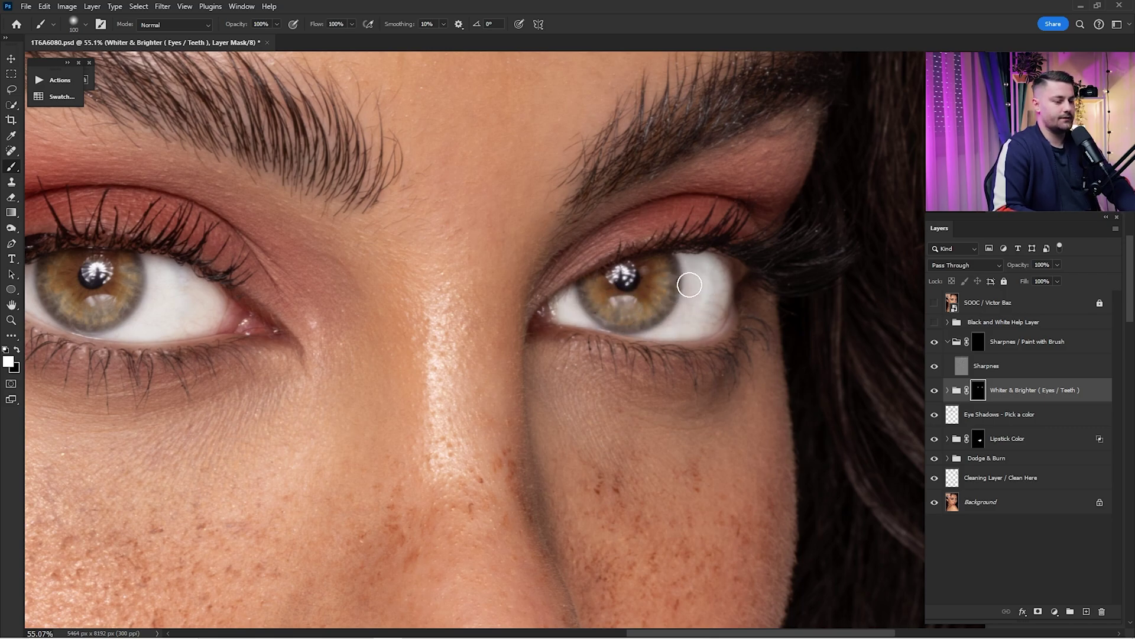
Toggle the Whiter & Brighter group's visibility to compare the full portrait with and without the brightened eyes
{"action": "key", "text": "ctrl+0"}
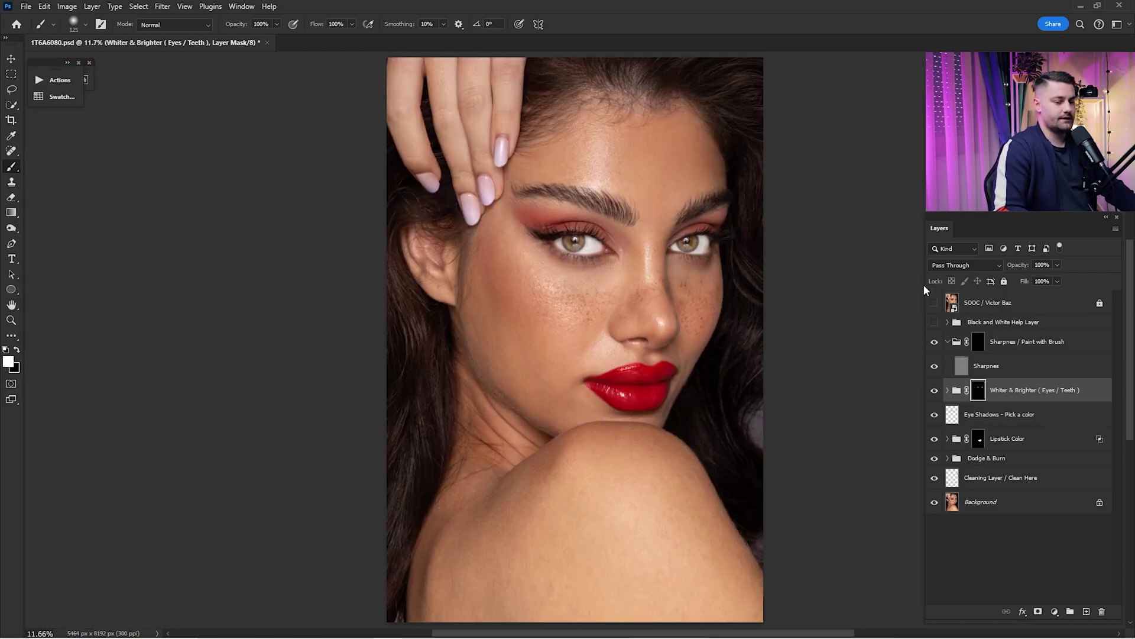
{"action": "left_click", "coordinate": [935, 391]}
{"action": "left_click", "coordinate": [936, 392]}
{"action": "left_click", "coordinate": [937, 393]}
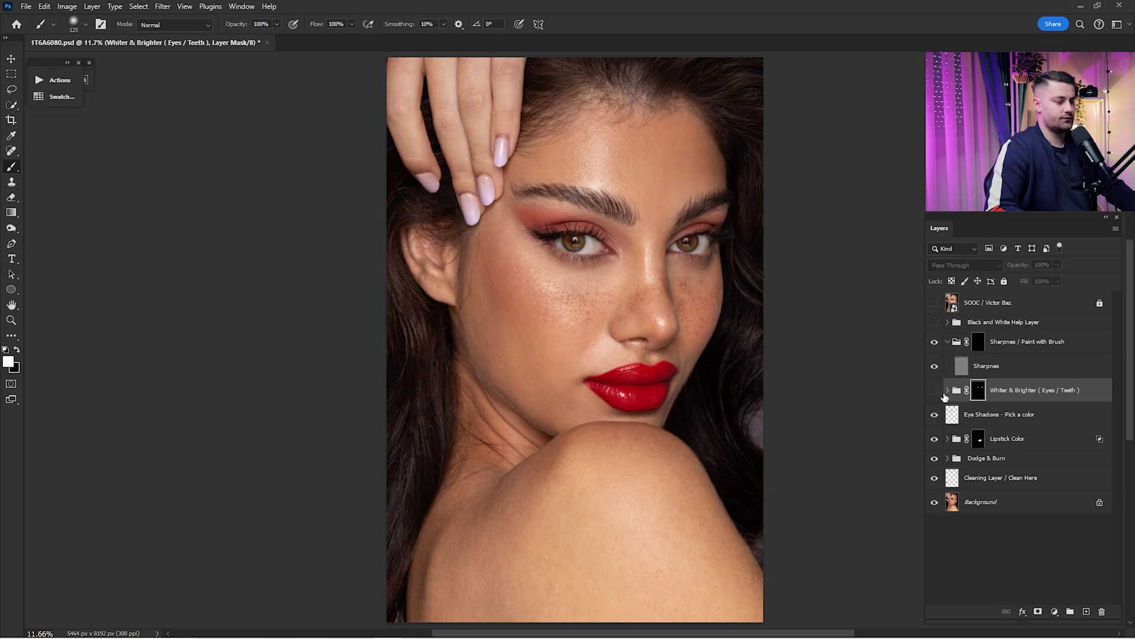
{"action": "left_click", "coordinate": [935, 390]}
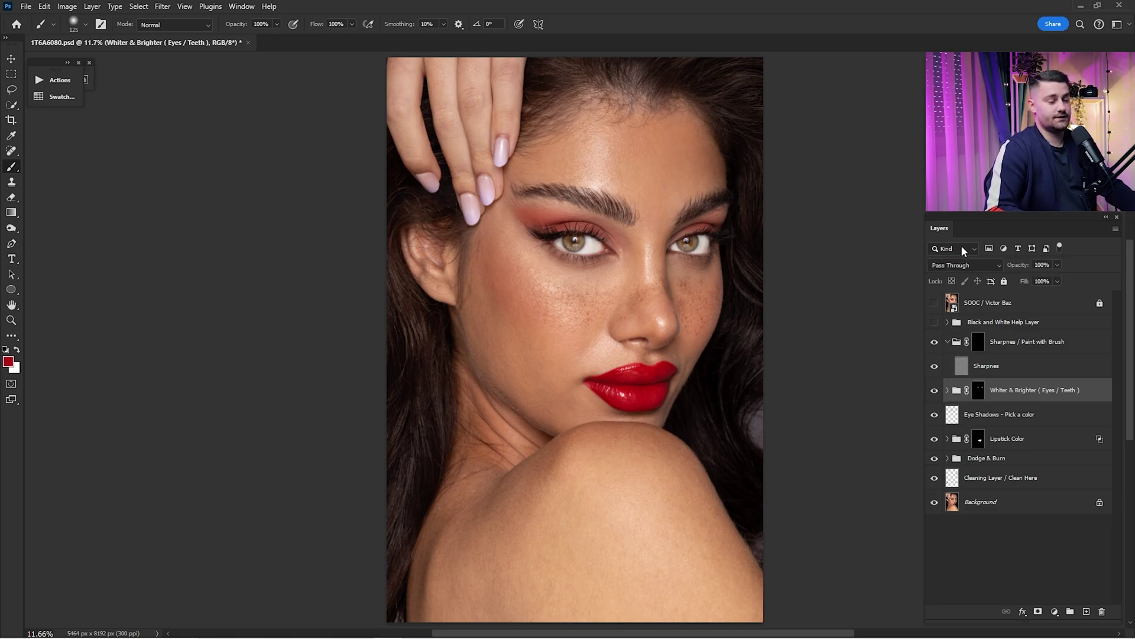
{"action": "key", "text": "z"}
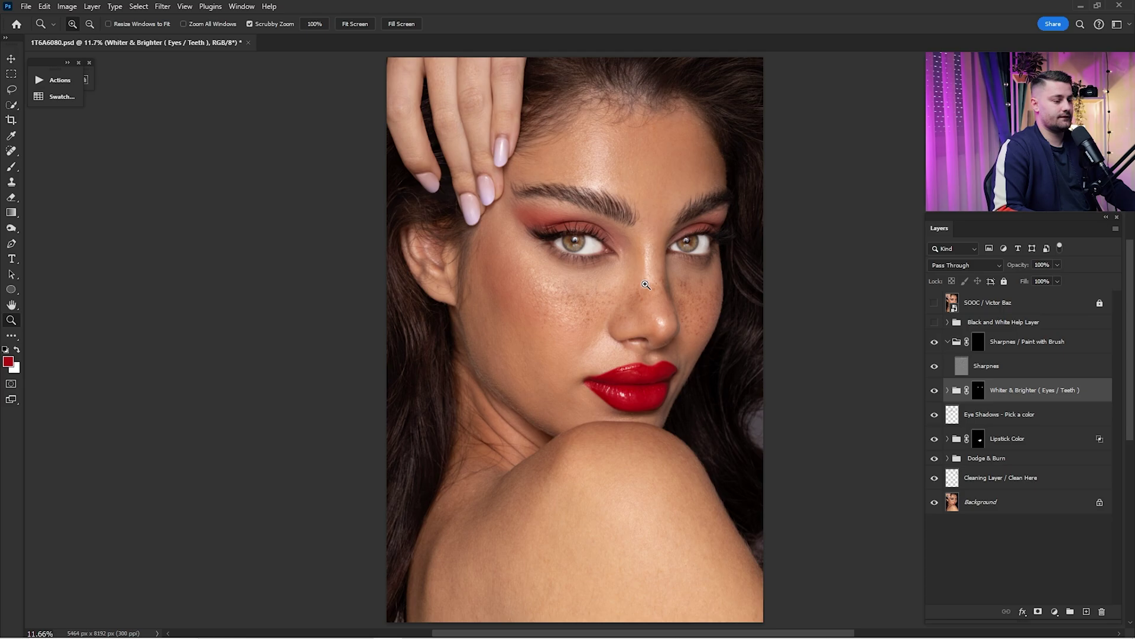
Clean up the Whiter & Brighter mask around the edges of both eyes by painting black with a size 125 brush
{"action": "left_click_drag", "start_coordinate": [576, 248], "coordinate": [663, 266]}
{"action": "key", "text": "b"}
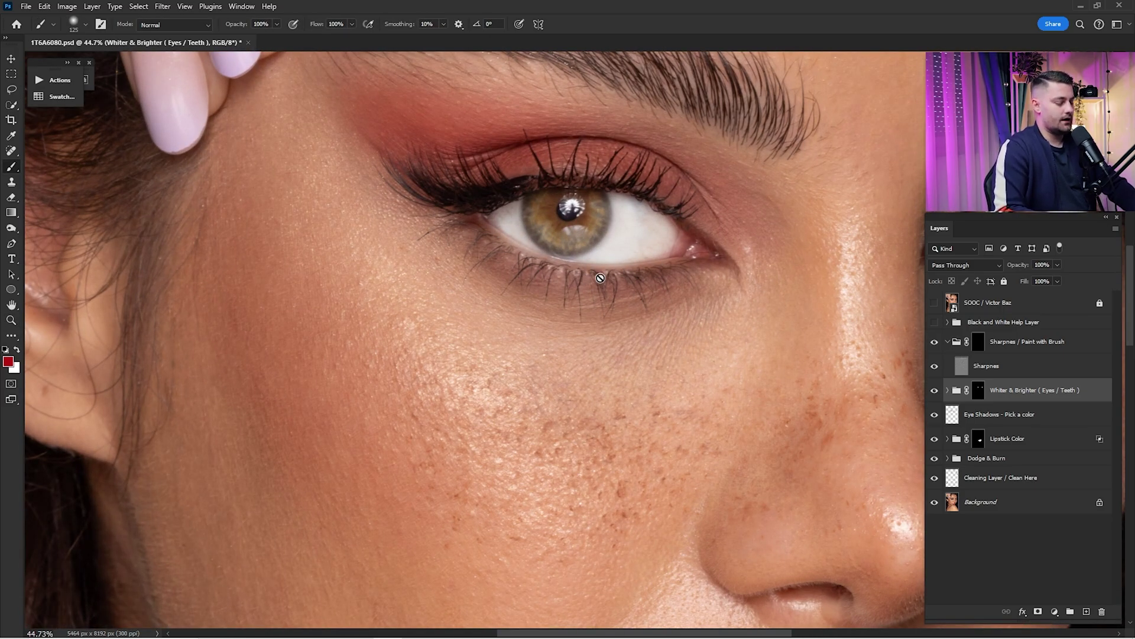
{"action": "key", "text": "d"}
{"action": "key", "text": "x"}
{"action": "left_click", "coordinate": [979, 390]}
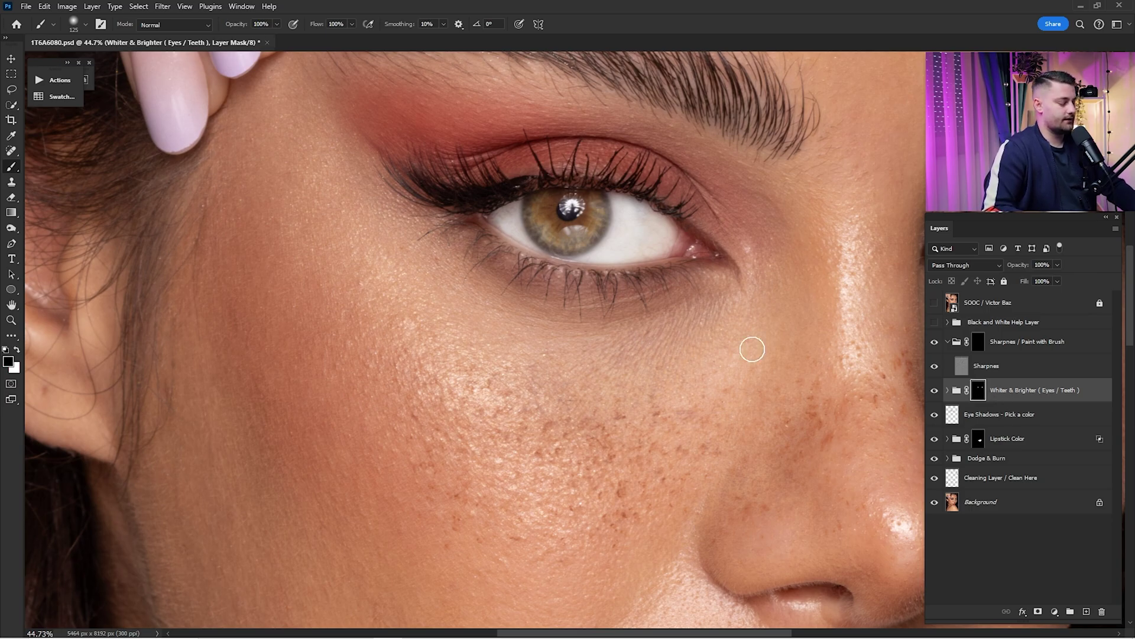
{"action": "key", "text": "]"}
{"action": "key", "text": "Return"}
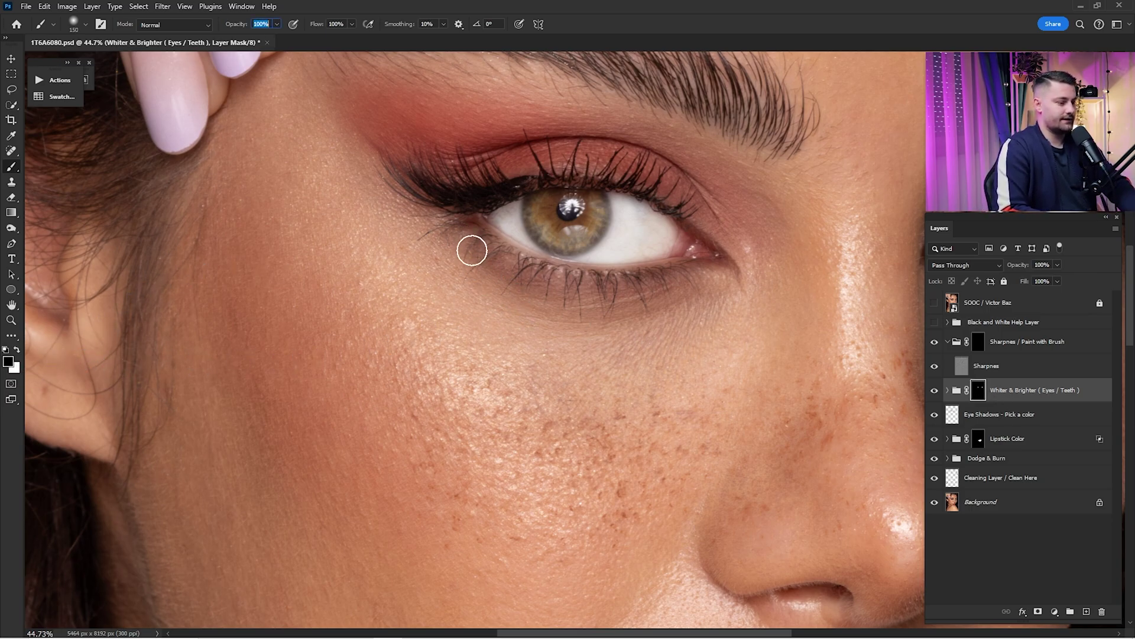
{"action": "key", "text": "bracketleft"}
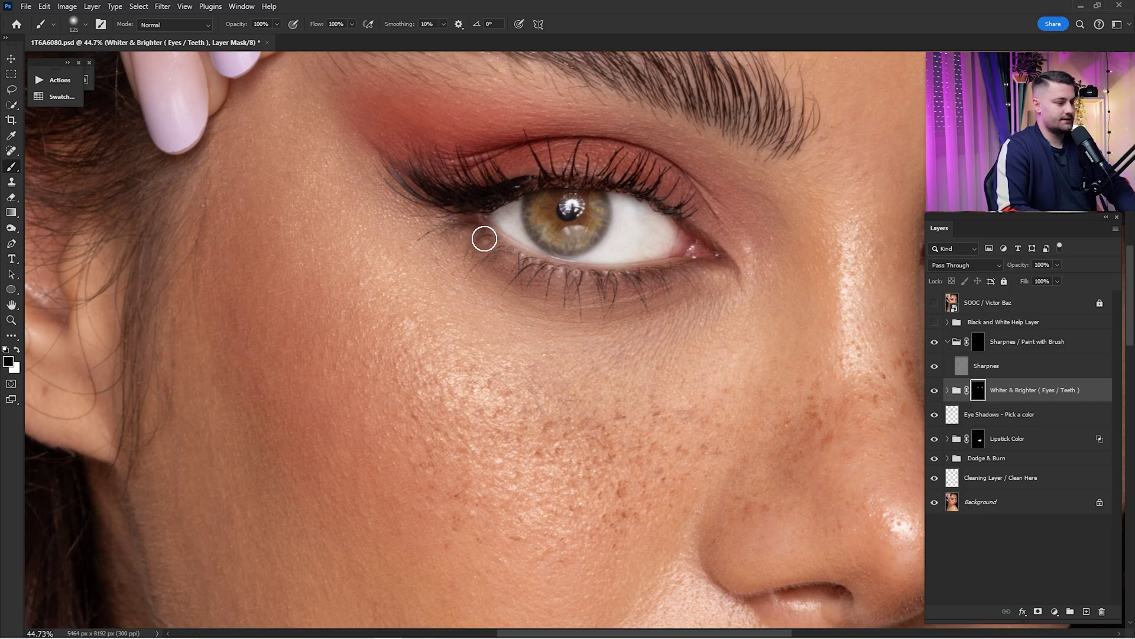
{"action": "mouse_move", "coordinate": [484, 238]}
{"action": "left_mouse_down"}
{"action": "mouse_move", "coordinate": [603, 284]}
{"action": "mouse_move", "coordinate": [723, 254]}
{"action": "mouse_move", "coordinate": [651, 190]}
{"action": "mouse_move", "coordinate": [570, 177]}
{"action": "mouse_move", "coordinate": [468, 216]}
{"action": "mouse_move", "coordinate": [98, 225]}
{"action": "left_mouse_up"}
{"action": "mouse_move", "coordinate": [716, 240]}
{"action": "left_mouse_down"}
{"action": "mouse_move", "coordinate": [633, 289]}
{"action": "mouse_move", "coordinate": [614, 335]}
{"action": "mouse_move", "coordinate": [491, 333]}
{"action": "mouse_move", "coordinate": [465, 310]}
{"action": "left_mouse_up"}
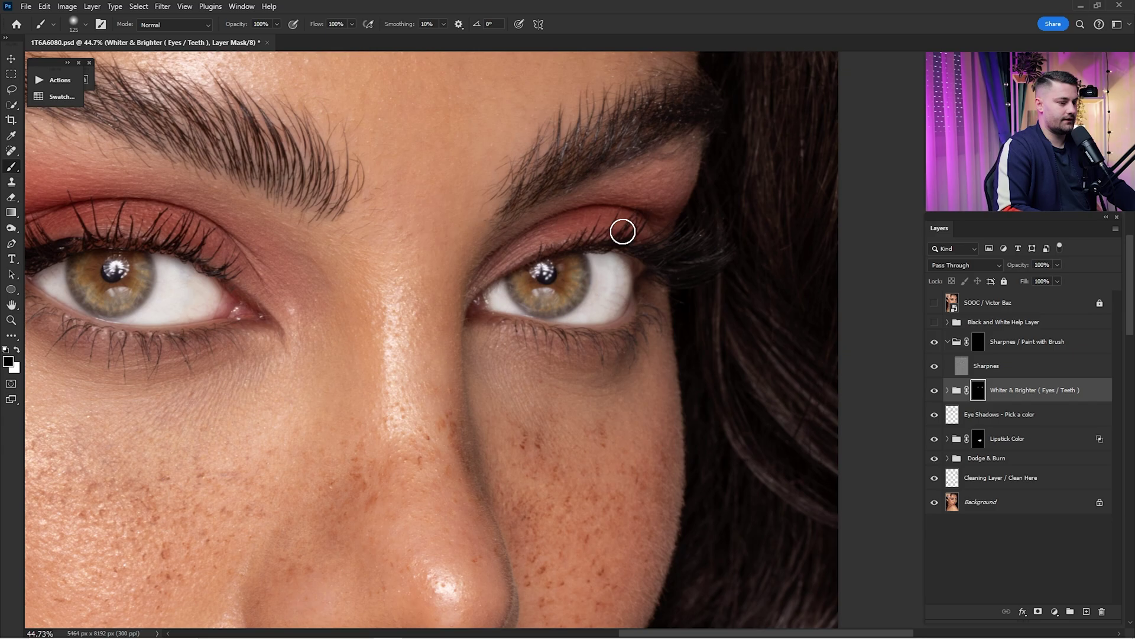
Lower the Whiter & Brighter group's opacity to 25% and toggle its visibility to compare the full portrait
{"action": "key", "text": "ctrl+0"}
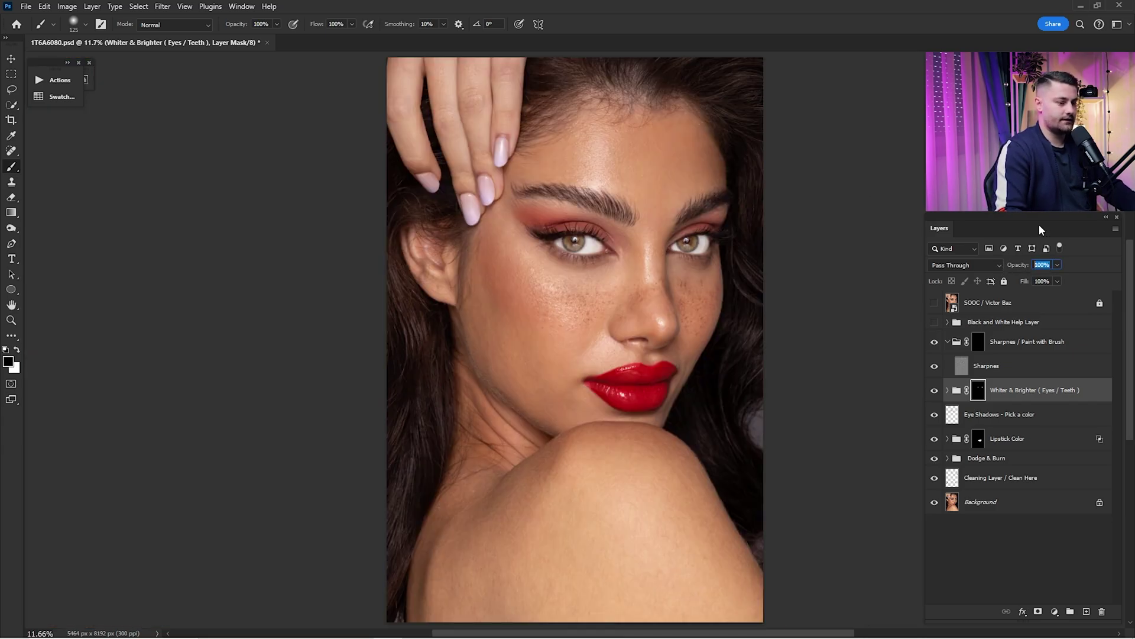
{"action": "type", "text": "25"}
{"action": "left_click", "coordinate": [934, 389]}
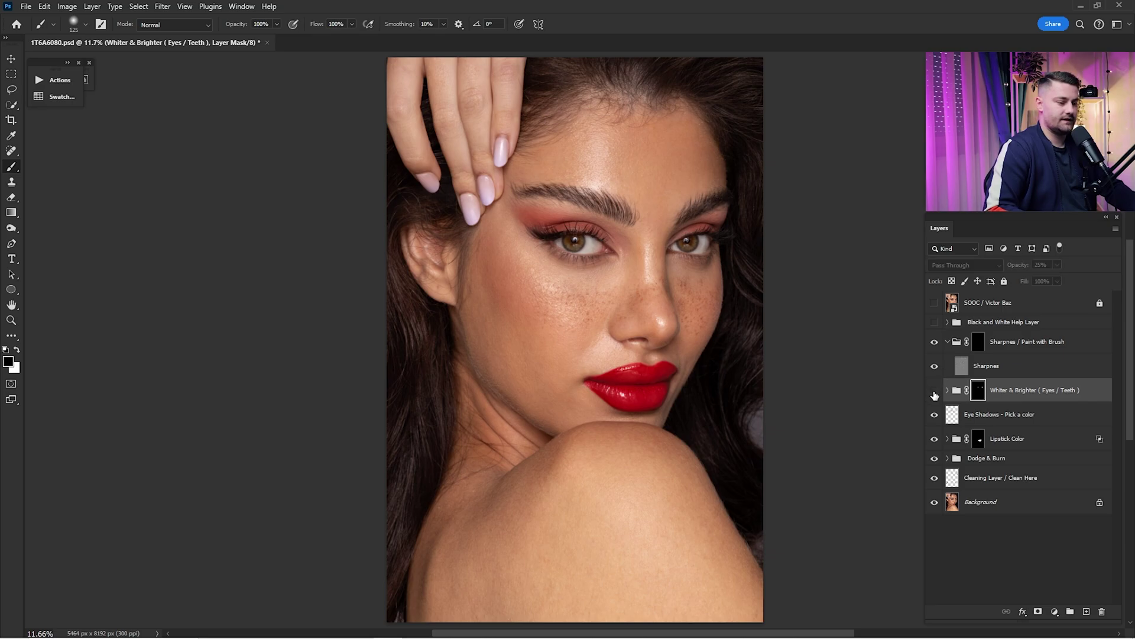
{"action": "left_click", "coordinate": [934, 392]}
{"action": "left_click", "coordinate": [935, 393]}
{"action": "left_click", "coordinate": [936, 392]}
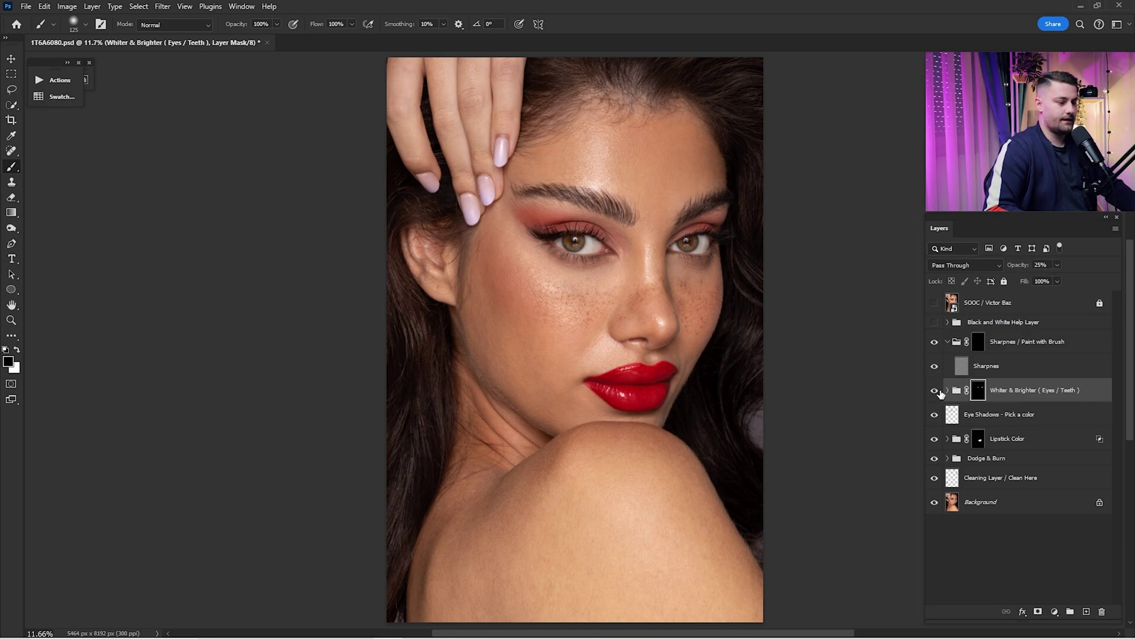
Sharpen the forehead and near cheek by painting white on the Sharpnes / Paint with Brush mask, starting with a size 1300 brush
{"action": "left_click", "coordinate": [980, 366]}
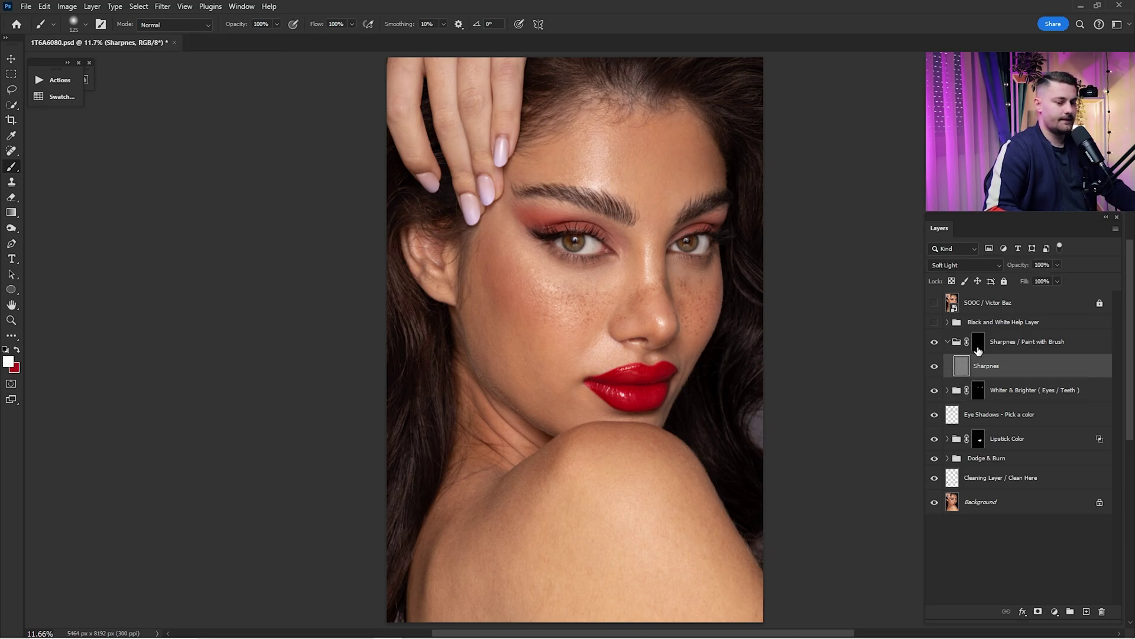
{"action": "left_click", "coordinate": [979, 343]}
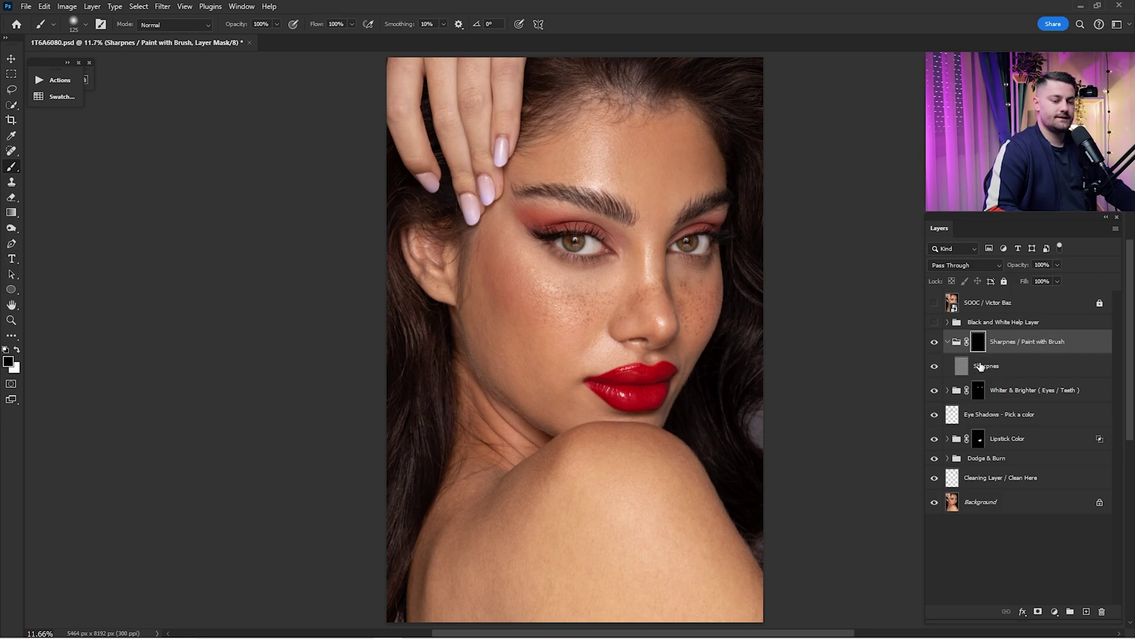
{"action": "scroll", "coordinate": [738, 296], "scroll_direction": "up", "scroll_amount": 1}
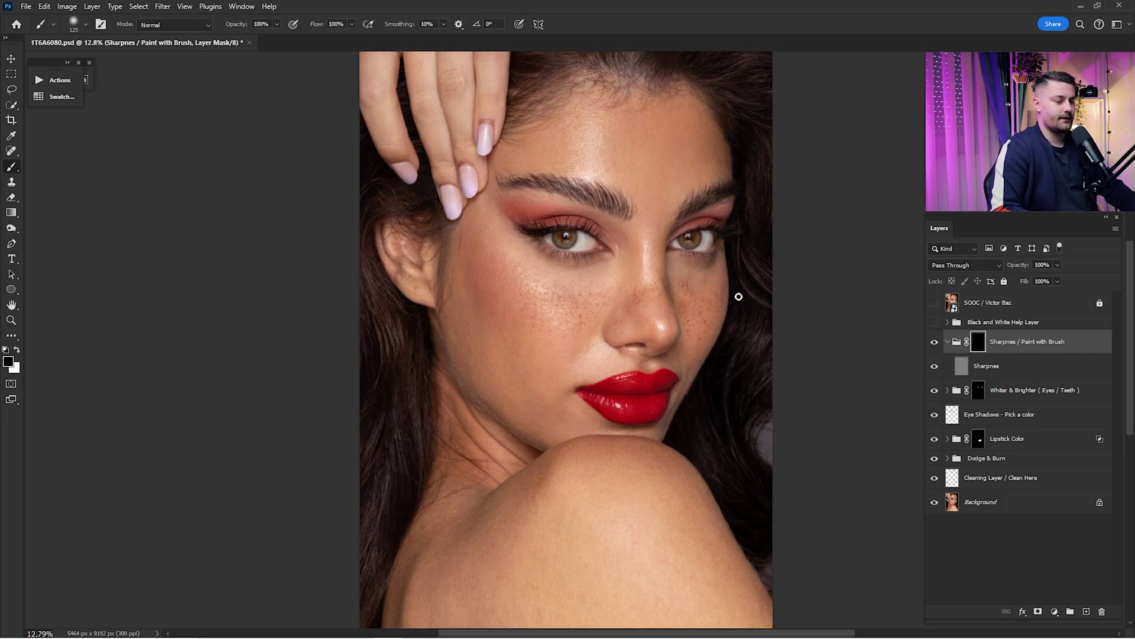
{"action": "key", "text": "z"}
{"action": "left_click_drag", "start_coordinate": [650, 314], "coordinate": [763, 312]}
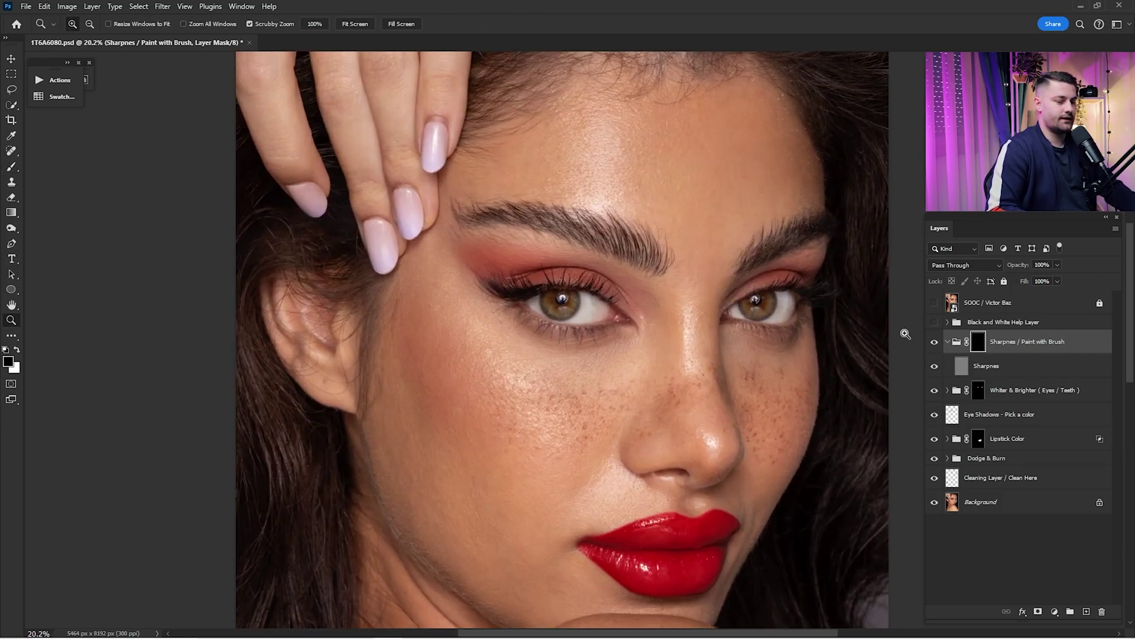
{"action": "key", "text": "x"}
{"action": "key", "text": "b"}
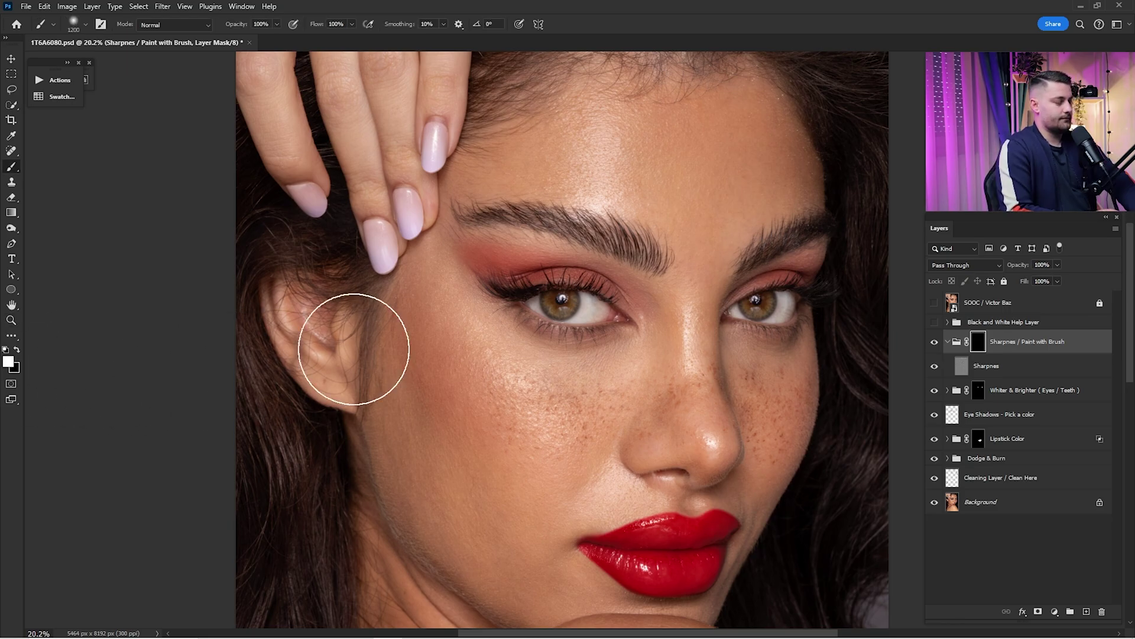
{"action": "key", "text": "bracketright"}
{"action": "key", "text": "bracketright"}
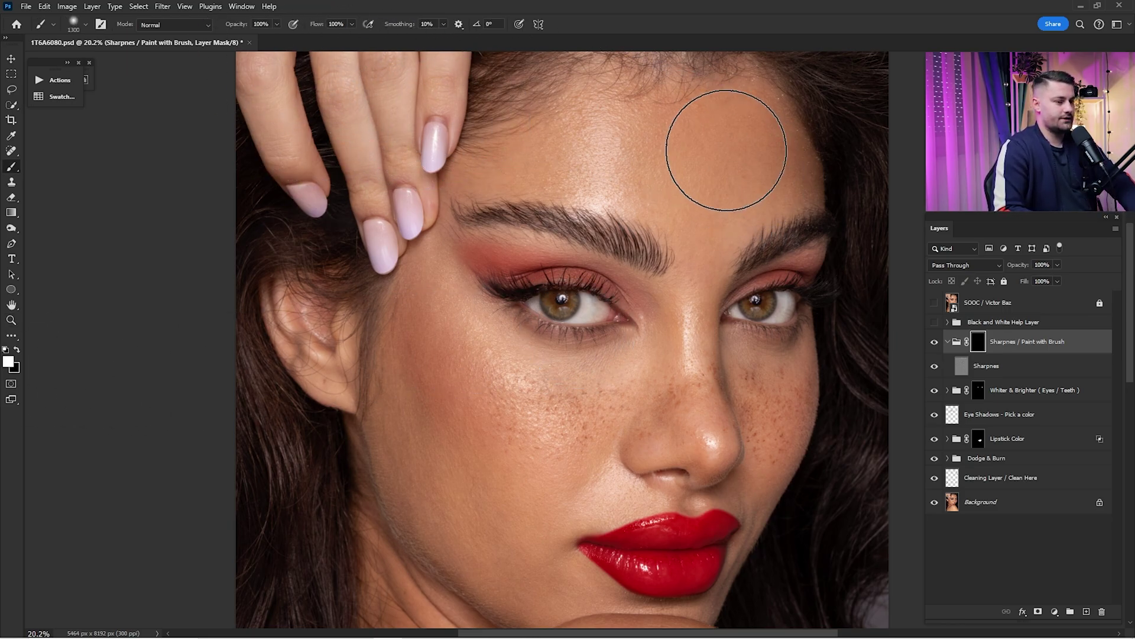
{"action": "left_click", "coordinate": [709, 163]}
{"action": "key", "text": "bracketleft"}
{"action": "key", "text": "bracketleft"}
{"action": "left_click", "coordinate": [525, 149]}
{"action": "mouse_move", "coordinate": [454, 329]}
{"action": "left_mouse_down"}
{"action": "mouse_move", "coordinate": [471, 227]}
{"action": "mouse_move", "coordinate": [568, 340]}
{"action": "left_mouse_up"}
Extend the sharpening over the nose and remaining facial skin by painting white on the same mask with a size 700 brush
{"action": "key", "text": "bracketleft"}
{"action": "key", "text": "bracketleft"}
{"action": "key", "text": "bracketleft"}
{"action": "key", "text": "bracketleft"}
{"action": "key", "text": "bracketleft"}
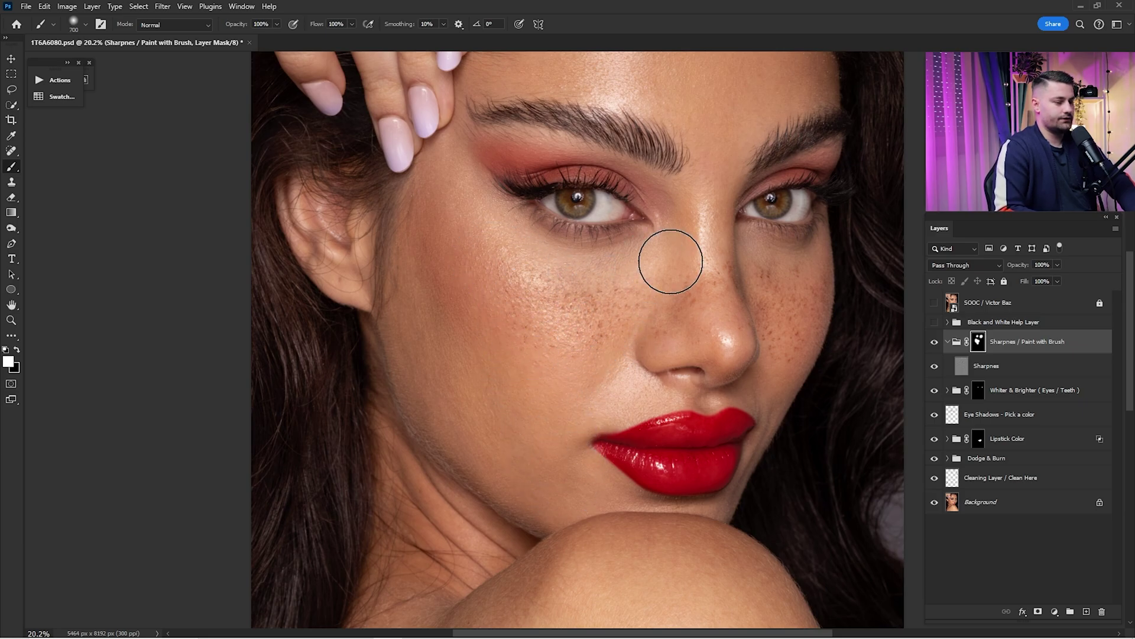
{"action": "scroll", "coordinate": [698, 278], "scroll_direction": "up", "scroll_amount": 3}
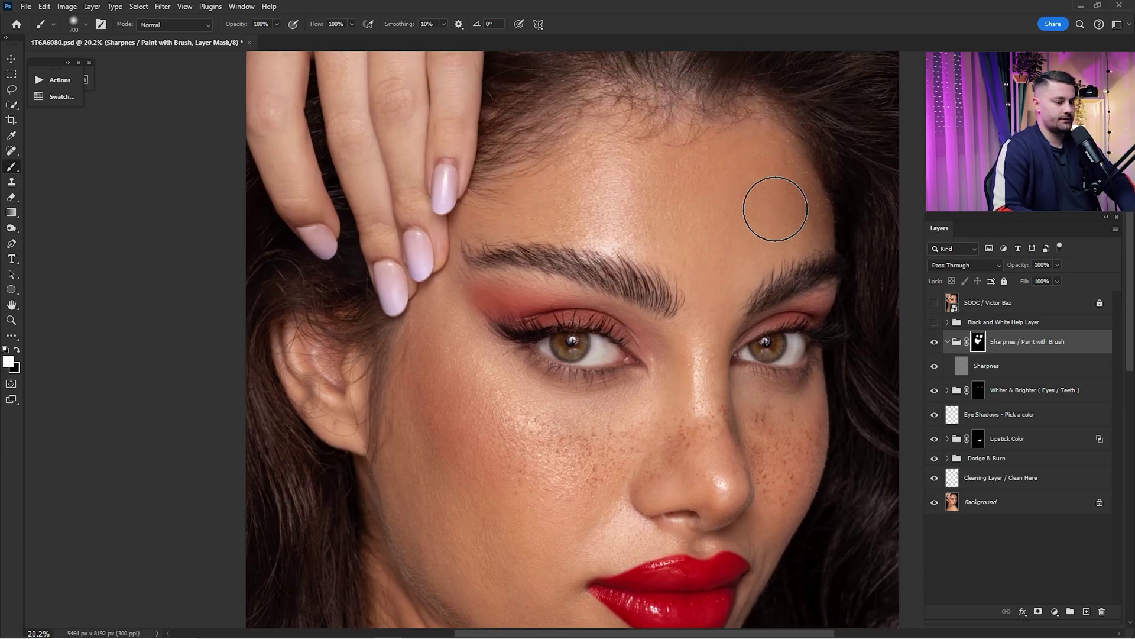
{"action": "scroll", "coordinate": [485, 248], "scroll_direction": "down", "scroll_amount": 3}
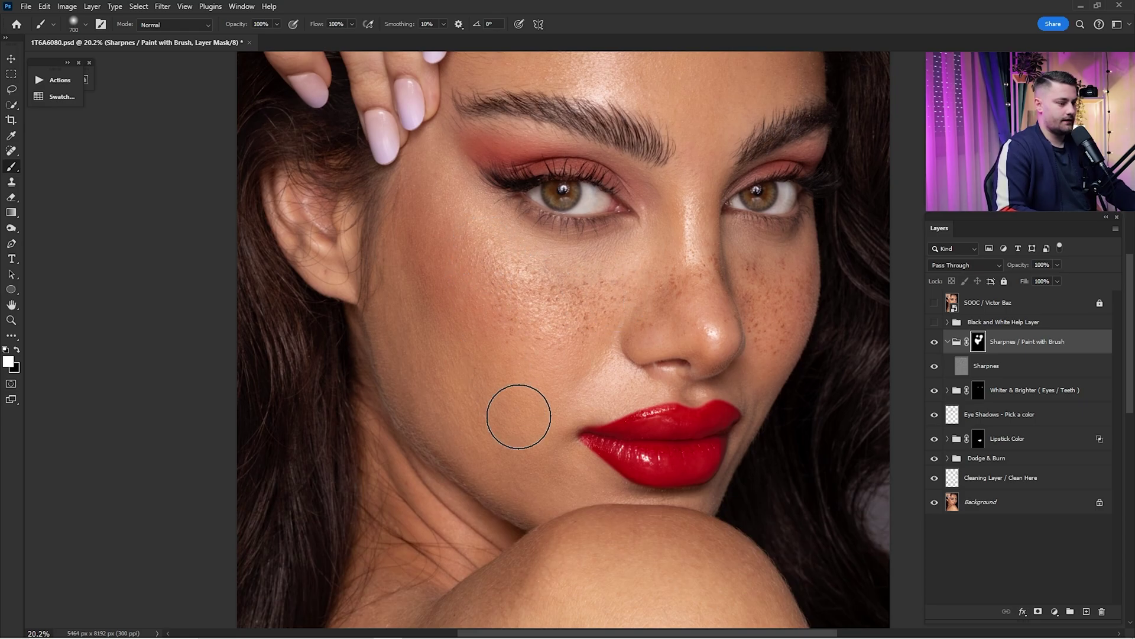
{"action": "scroll", "coordinate": [664, 355], "scroll_direction": "up", "scroll_amount": 4}
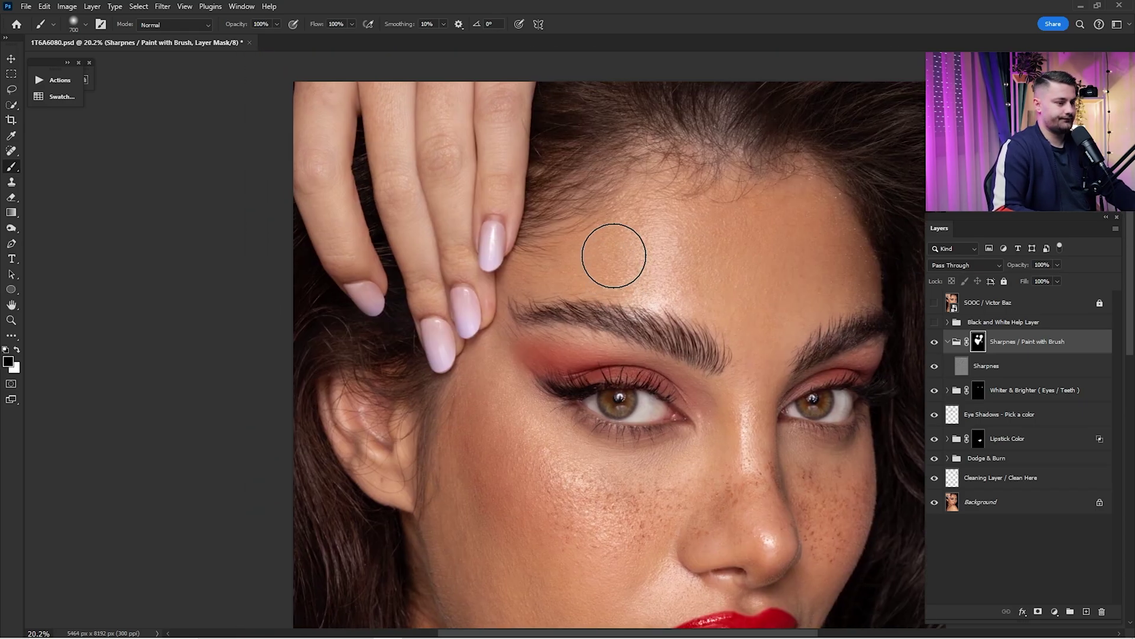
Toggle the SOOC layer's visibility repeatedly to compare the original with the full retouch, leaving it hidden
{"action": "key", "text": "ctrl+0"}
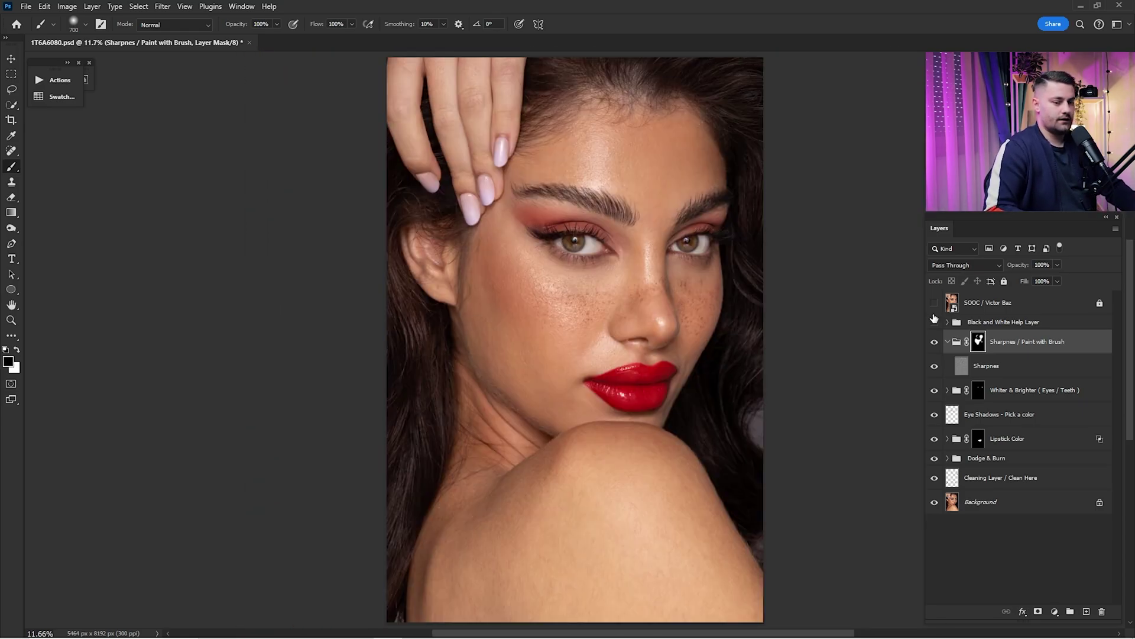
{"action": "left_click", "coordinate": [934, 304]}
{"action": "left_click", "coordinate": [935, 305]}
{"action": "left_click", "coordinate": [936, 307]}
{"action": "left_click", "coordinate": [937, 308]}
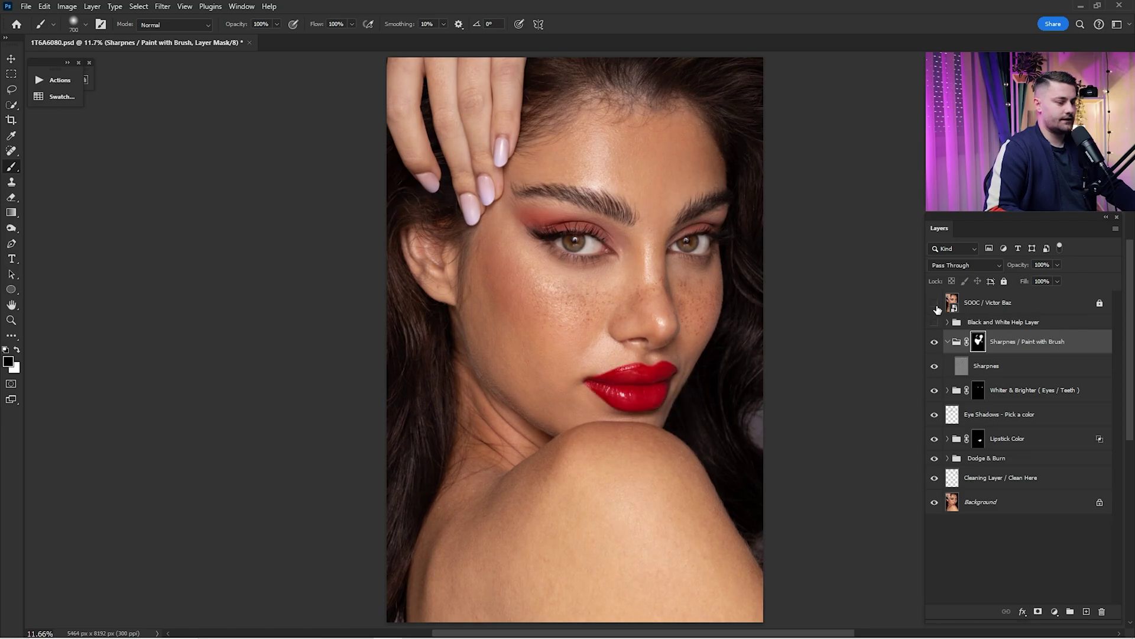
{"action": "left_click", "coordinate": [935, 305]}
{"action": "left_click", "coordinate": [935, 305]}
{"action": "left_click", "coordinate": [936, 306]}
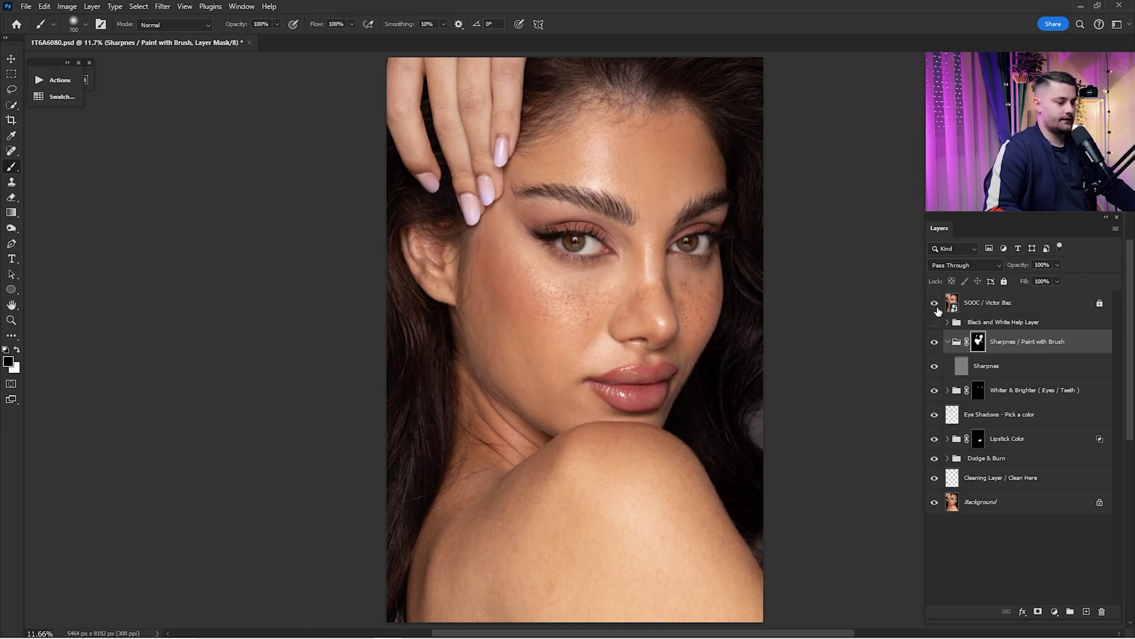
{"action": "left_click", "coordinate": [935, 305]}
{"action": "left_click", "coordinate": [936, 307]}
{"action": "left_click", "coordinate": [938, 307]}
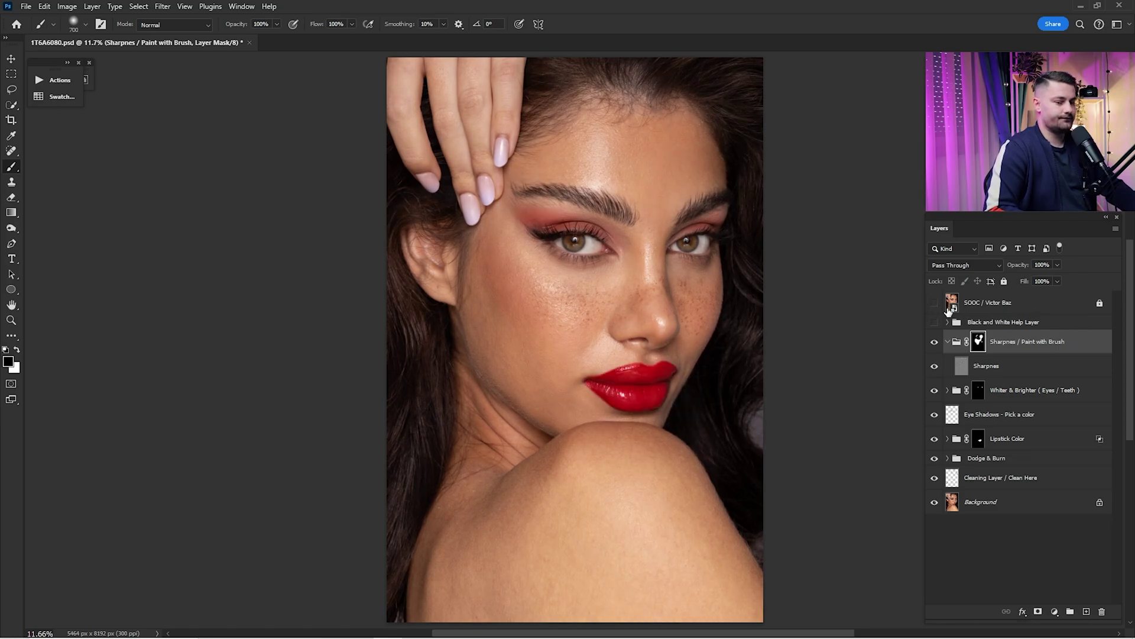
Open the list of actions and select the Retouching Kit / 2024 ES set
{"action": "left_click", "coordinate": [955, 307]}
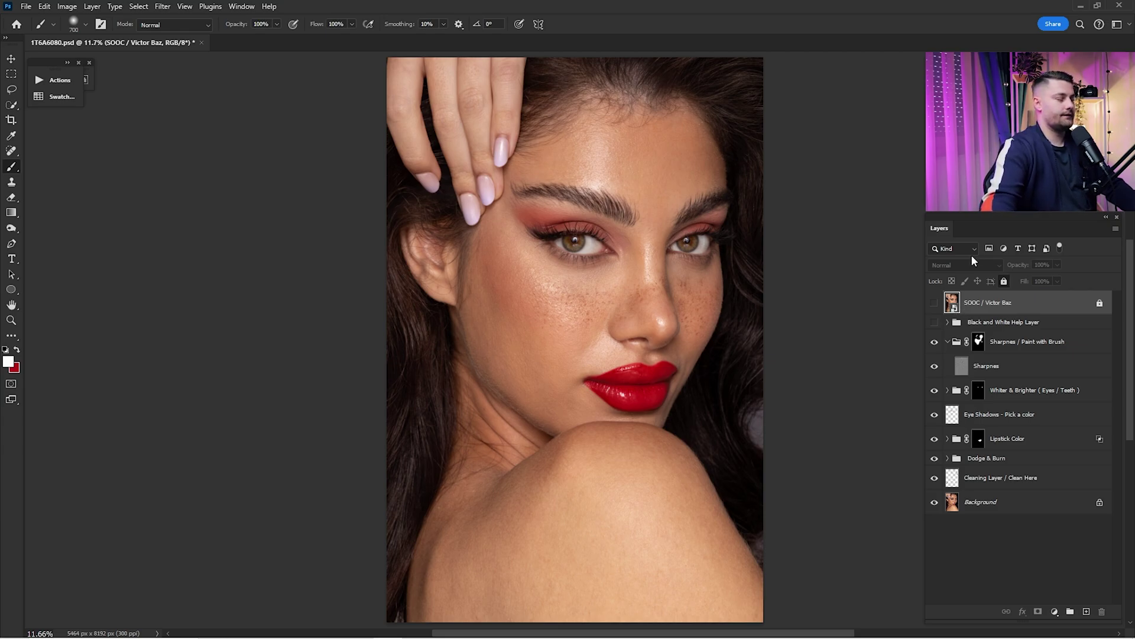
{"action": "left_click", "coordinate": [41, 80]}
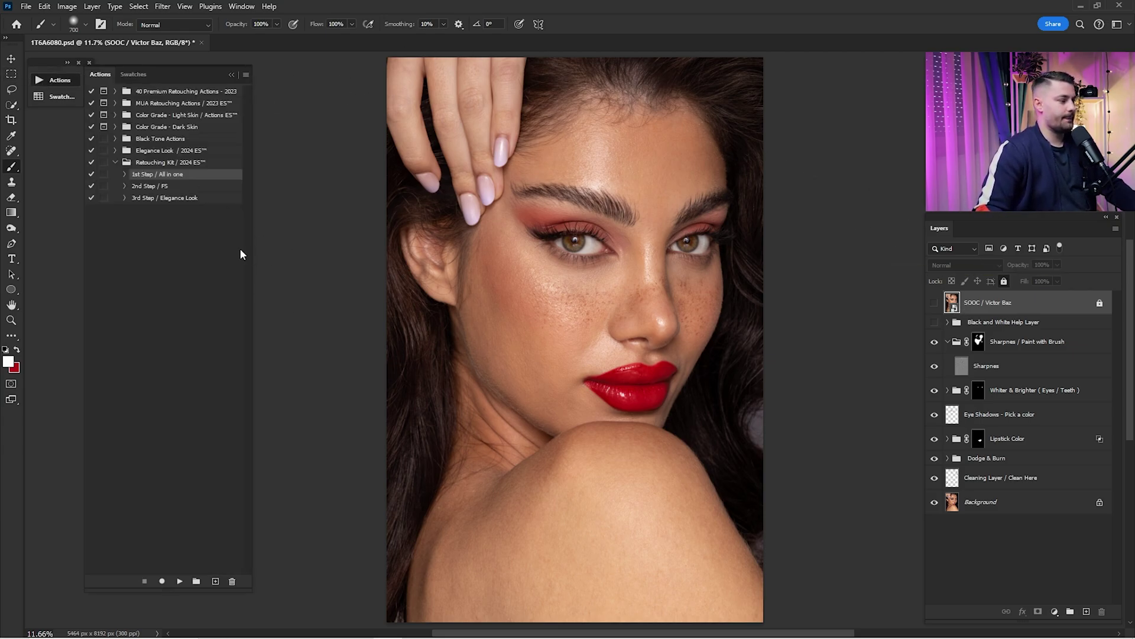
{"action": "left_click", "coordinate": [183, 163]}
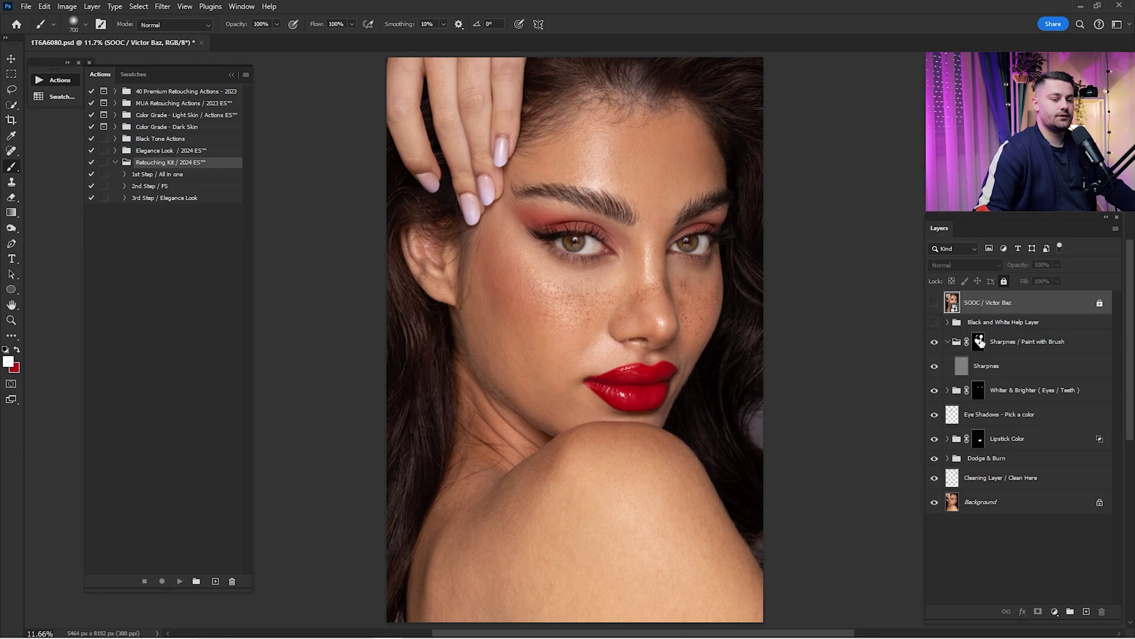
Merge all layers and groups from Black and White Help Layer down to Background into one layer
{"action": "left_click", "coordinate": [1004, 324]}
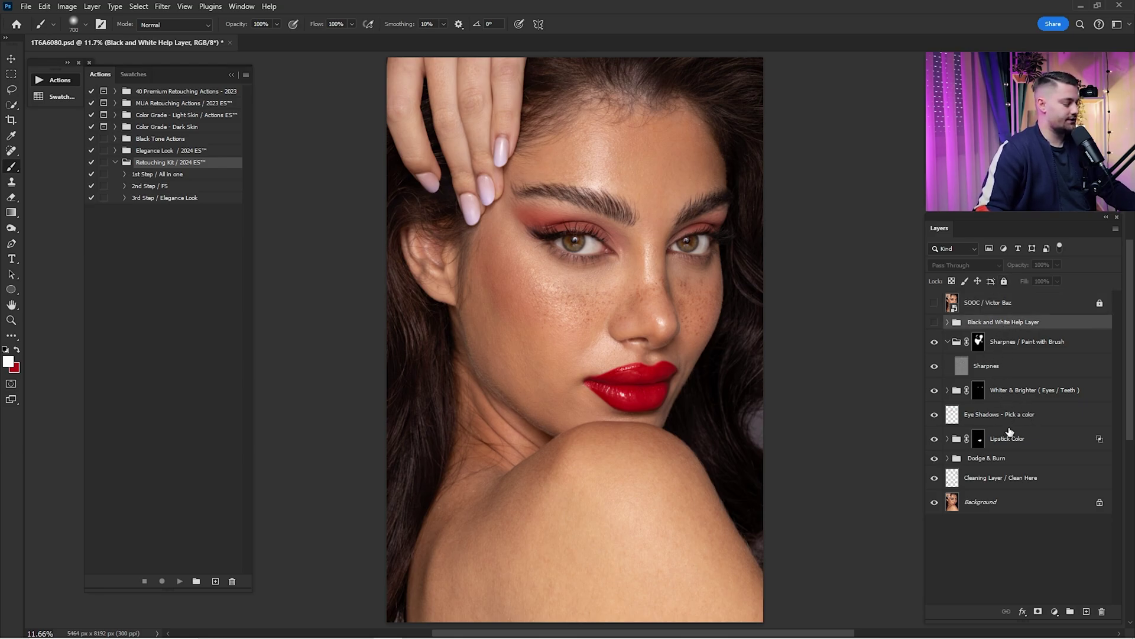
{"action": "left_click", "coordinate": [989, 506], "text": "shift"}
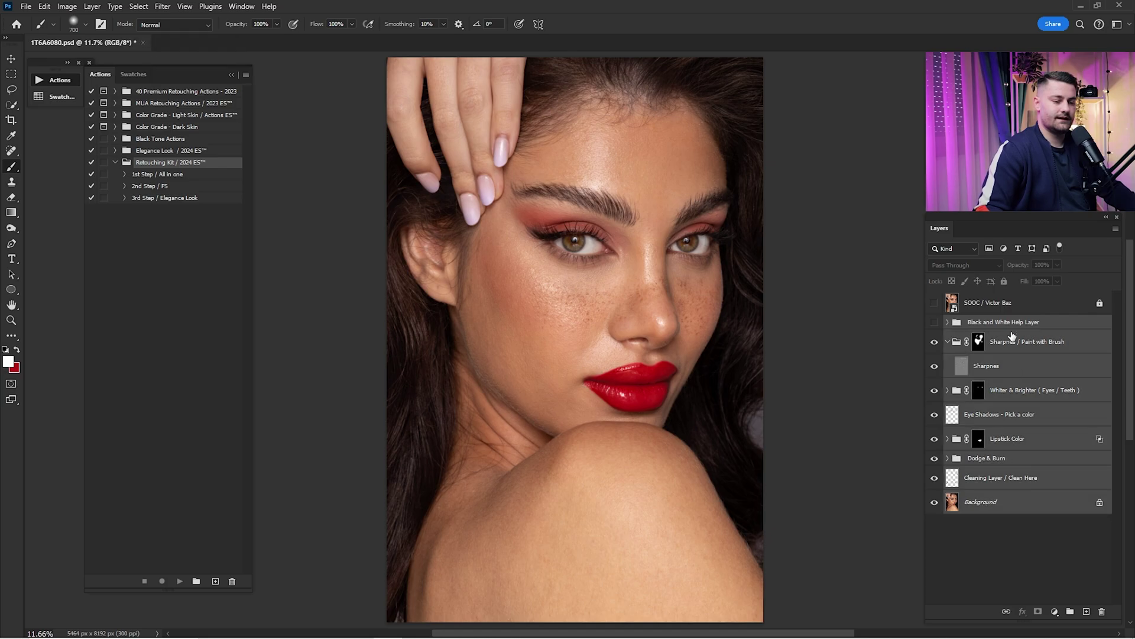
{"action": "right_click", "coordinate": [1005, 504]}
{"action": "left_click", "coordinate": [1062, 505]}
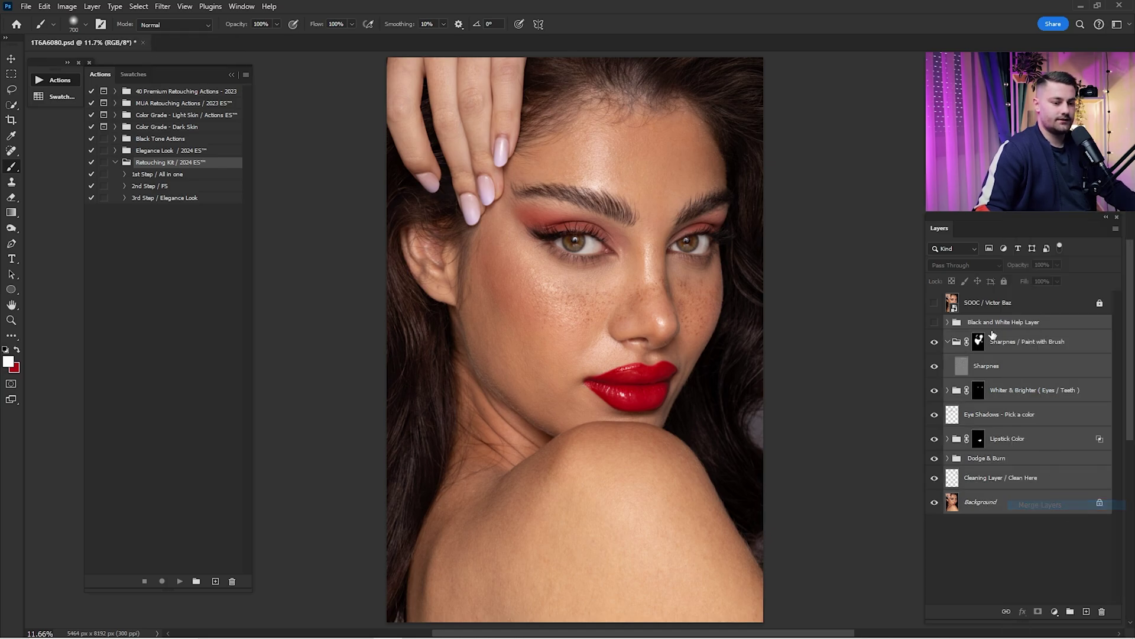
Compare the merged Background with the original by toggling the SOOC layer's visibility, ending with it hidden
{"action": "left_click", "coordinate": [933, 304]}
{"action": "left_click", "coordinate": [933, 304]}
{"action": "left_click", "coordinate": [933, 304]}
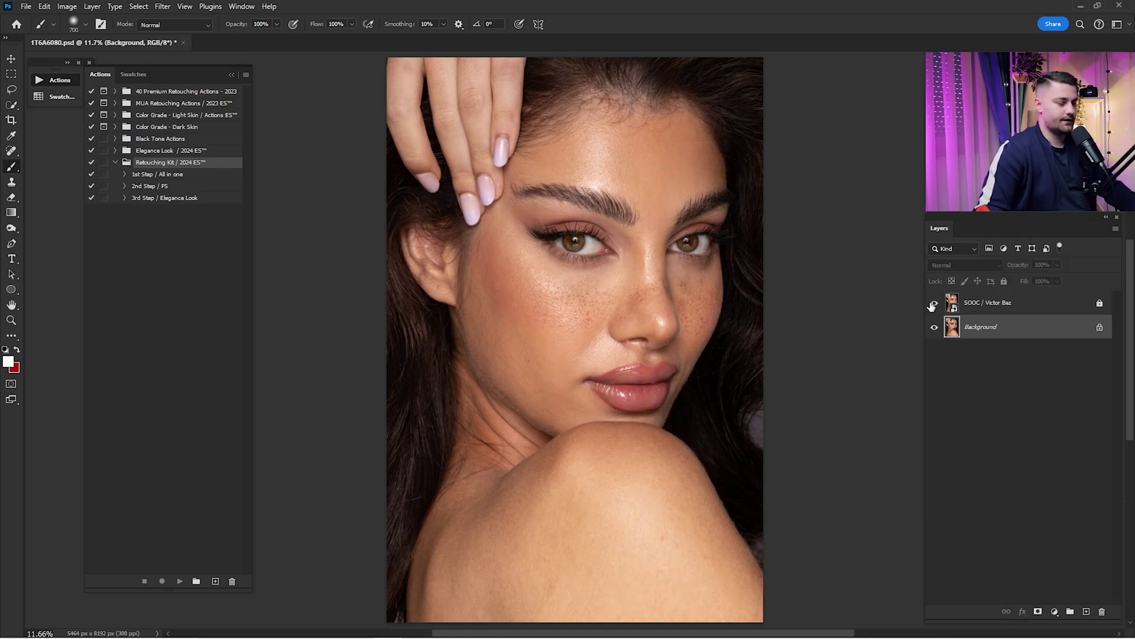
{"action": "left_click", "coordinate": [934, 304]}
{"action": "left_click", "coordinate": [933, 304]}
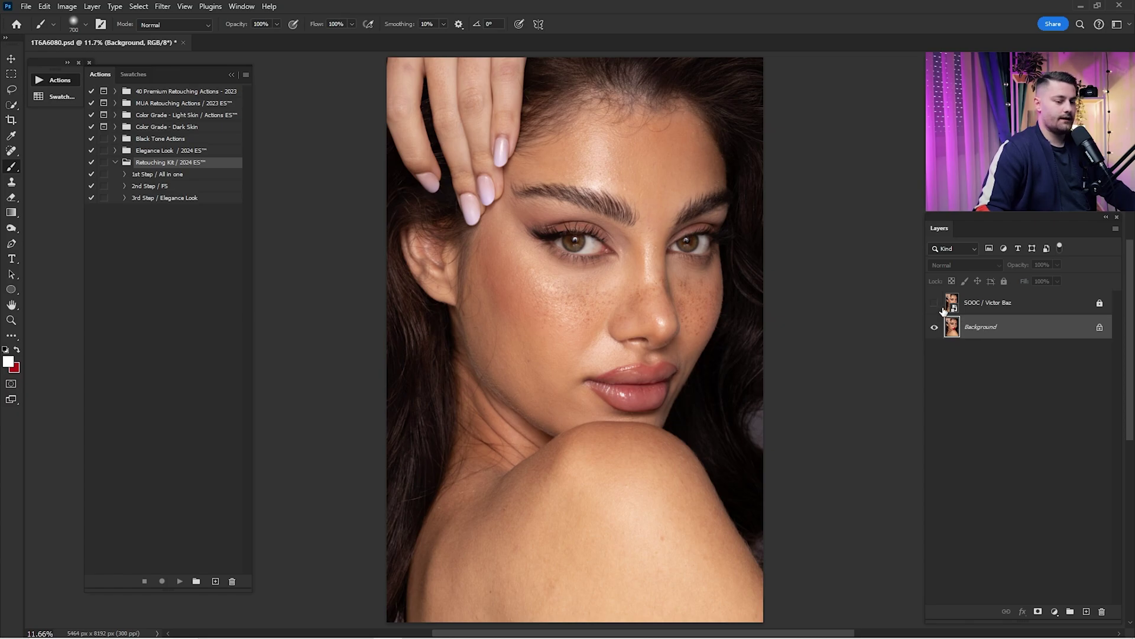
Run the 2nd Step / FS action and select the Low copy layer inside the FS group
{"action": "left_click", "coordinate": [150, 187]}
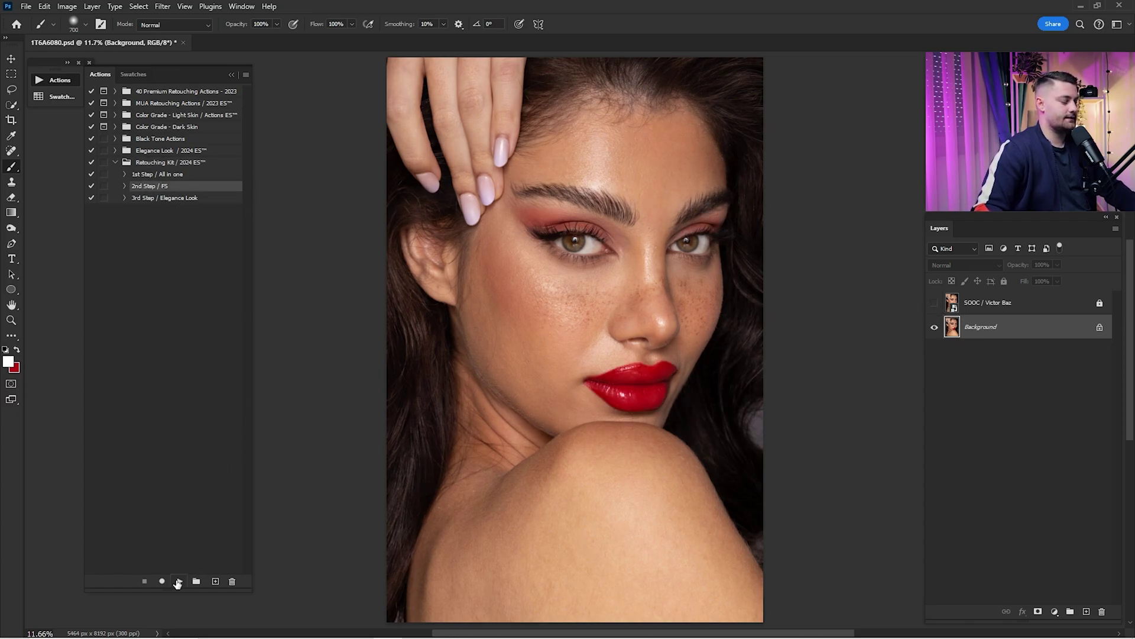
{"action": "left_click", "coordinate": [178, 581]}
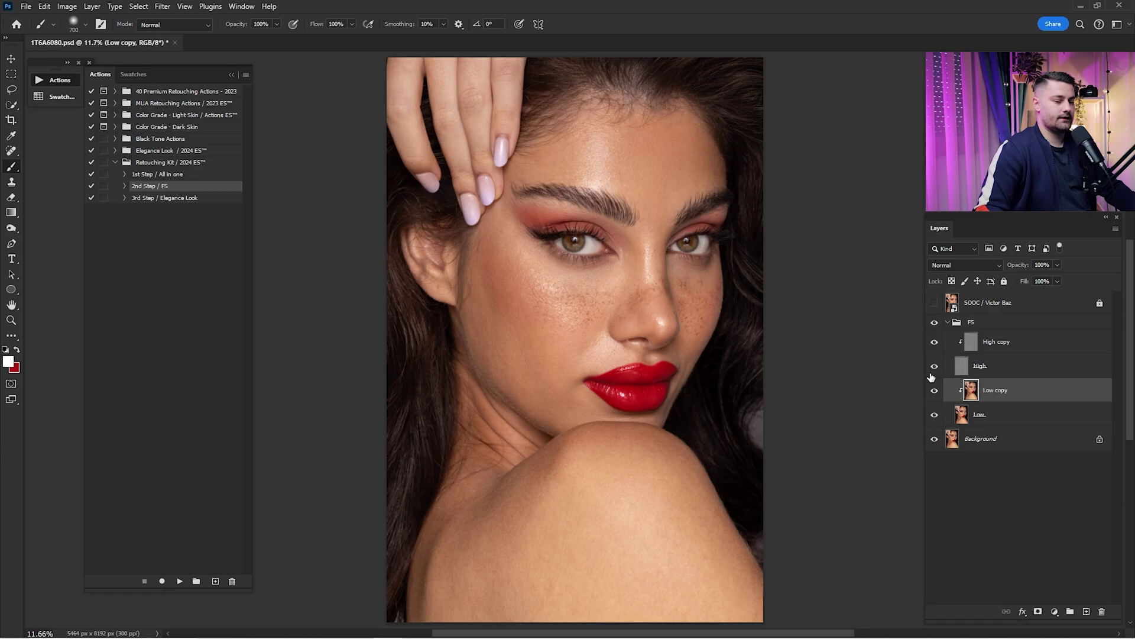
{"action": "left_click", "coordinate": [934, 366]}
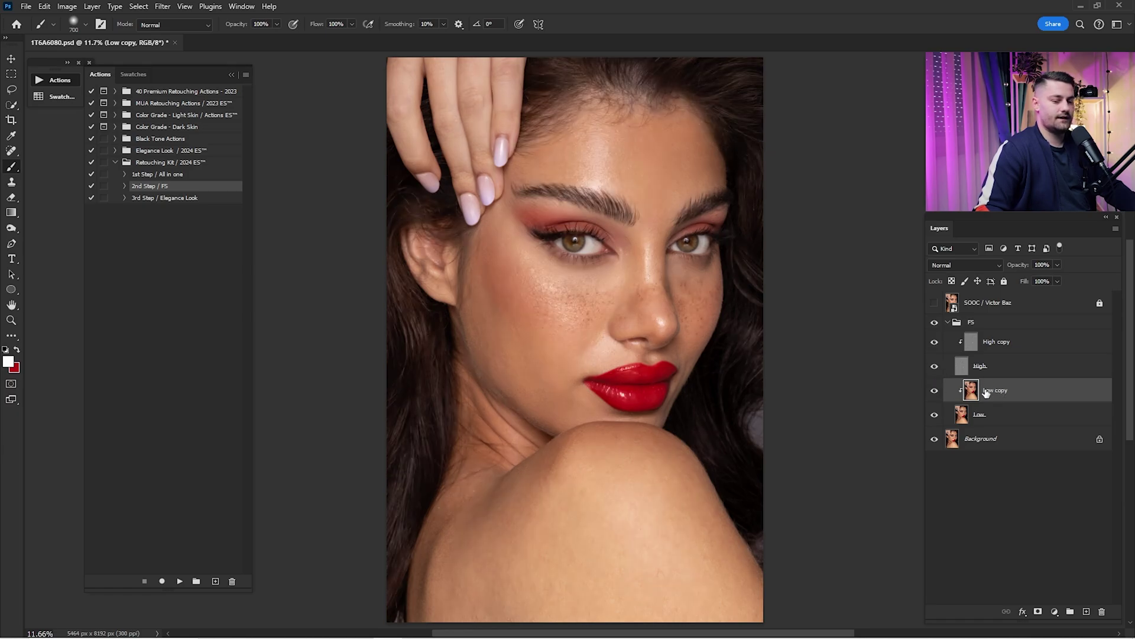
{"action": "left_click", "coordinate": [965, 325]}
{"action": "left_click", "coordinate": [948, 323]}
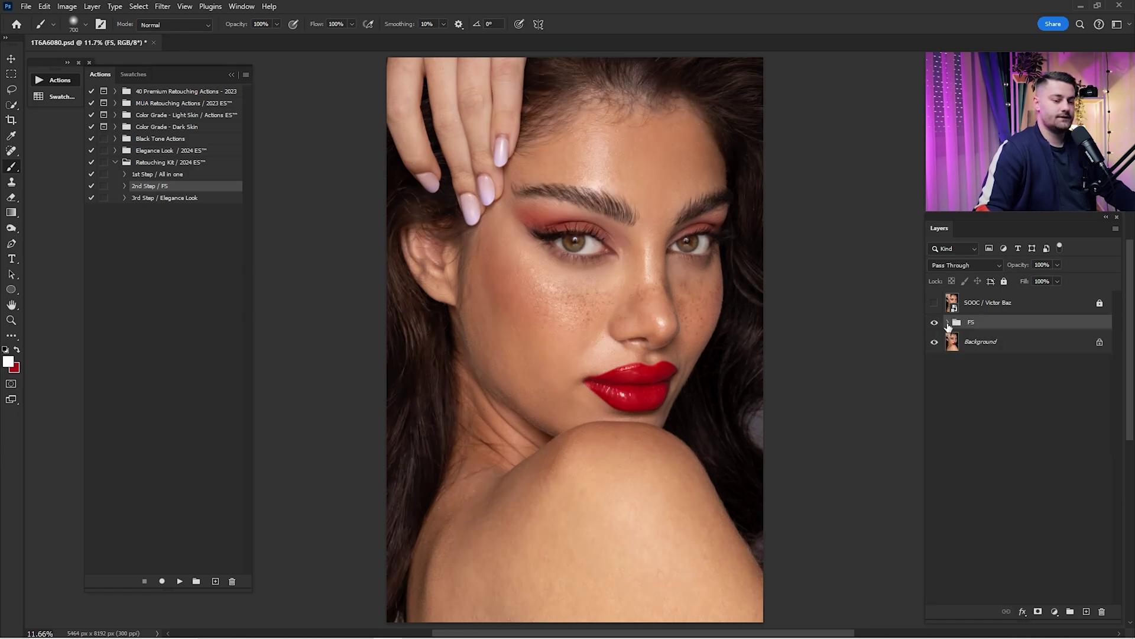
{"action": "left_click", "coordinate": [948, 323]}
{"action": "left_click", "coordinate": [998, 393]}
{"action": "left_click", "coordinate": [999, 396]}
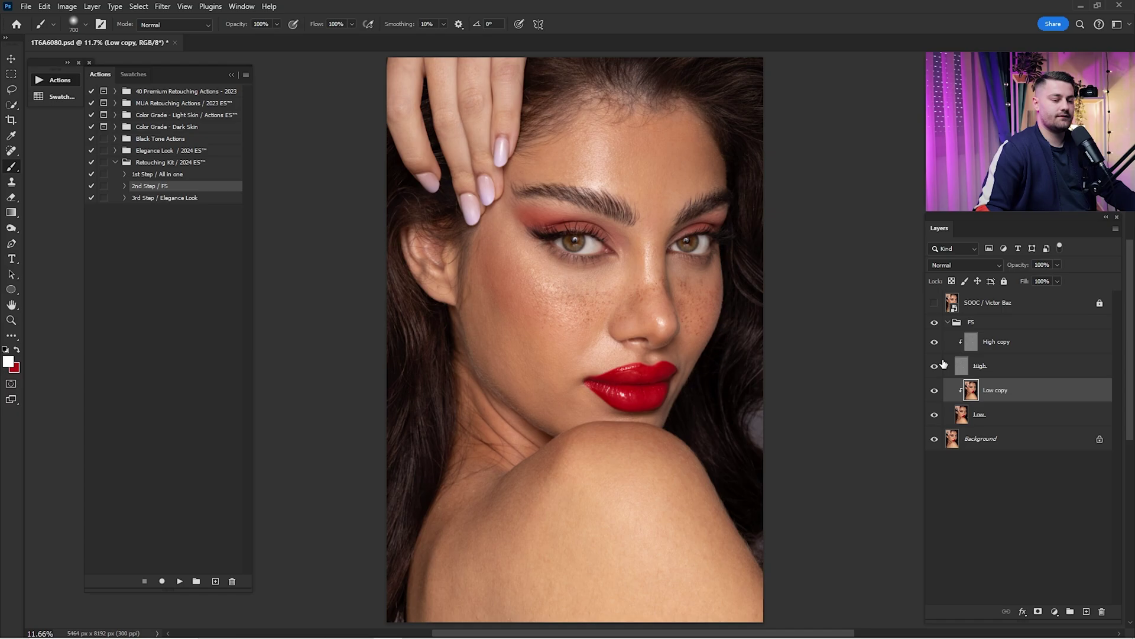
Hide the High layer in the FS group and make Low copy the active layer
{"action": "left_click", "coordinate": [981, 348]}
{"action": "left_click", "coordinate": [991, 394]}
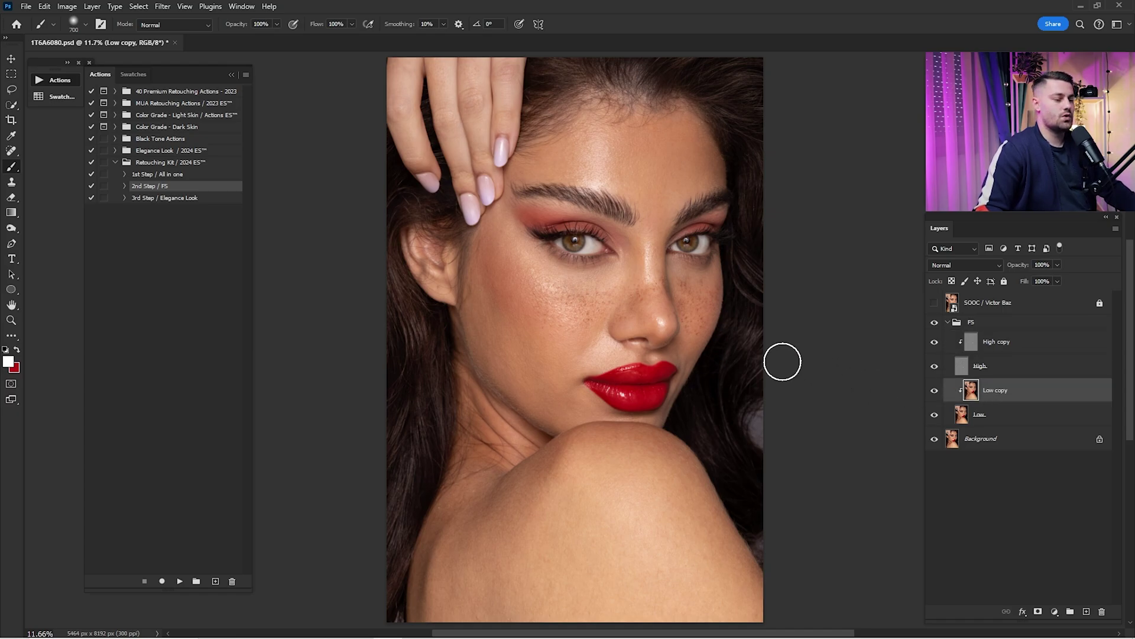
{"action": "left_click", "coordinate": [989, 349]}
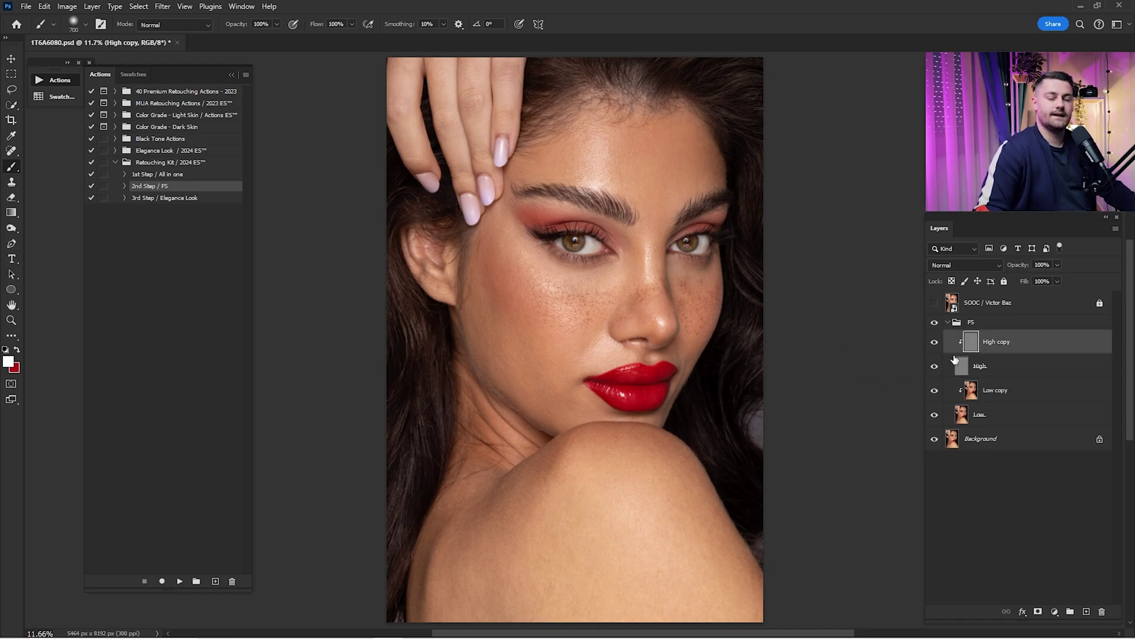
{"action": "left_click", "coordinate": [935, 366]}
{"action": "left_click", "coordinate": [988, 389]}
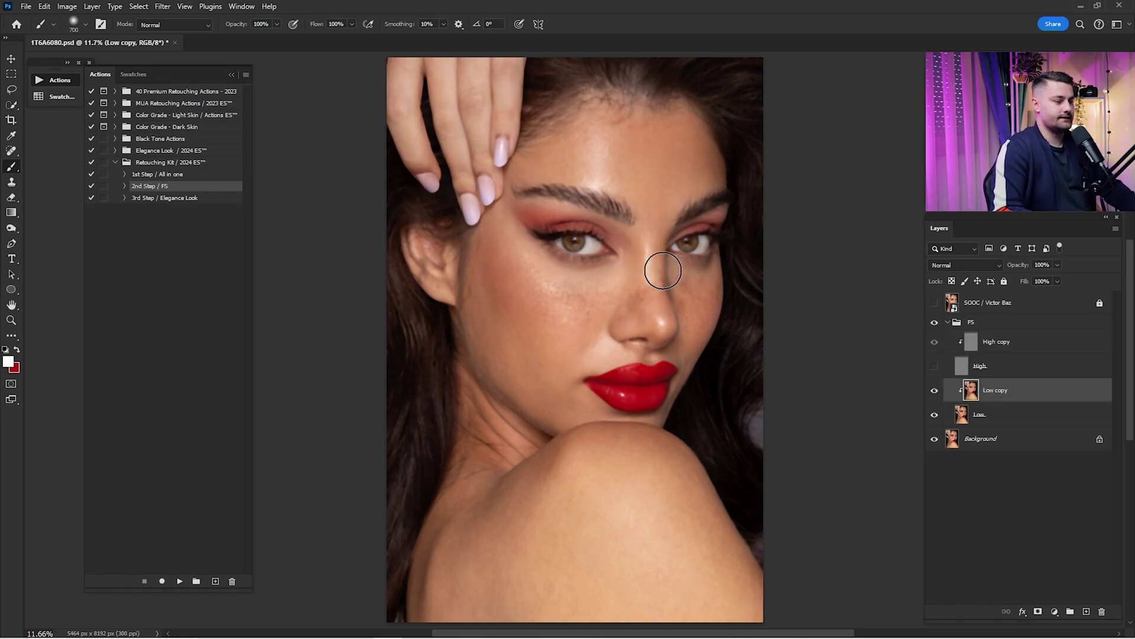
Switch to the Mixer Brush for the upper face and set its flow to 33%
{"action": "key", "text": "ctrl+space"}
{"action": "key", "text": "ctrl+space"}
{"action": "left_click_drag", "start_coordinate": [594, 159], "coordinate": [626, 205]}
{"action": "key", "text": "b"}
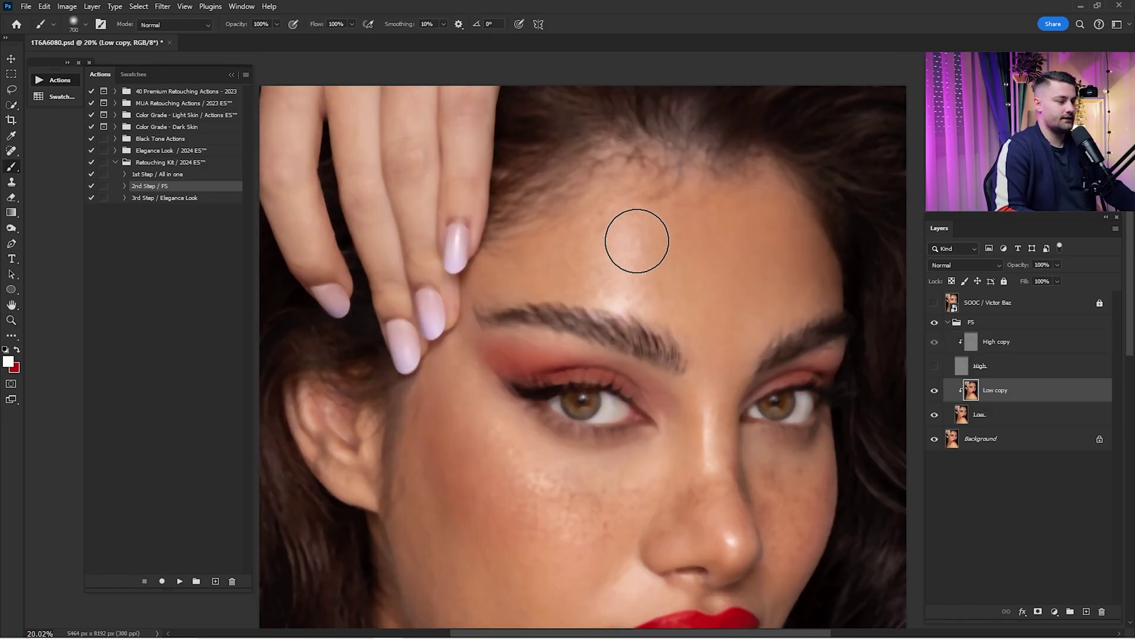
{"action": "key", "text": "shift+b"}
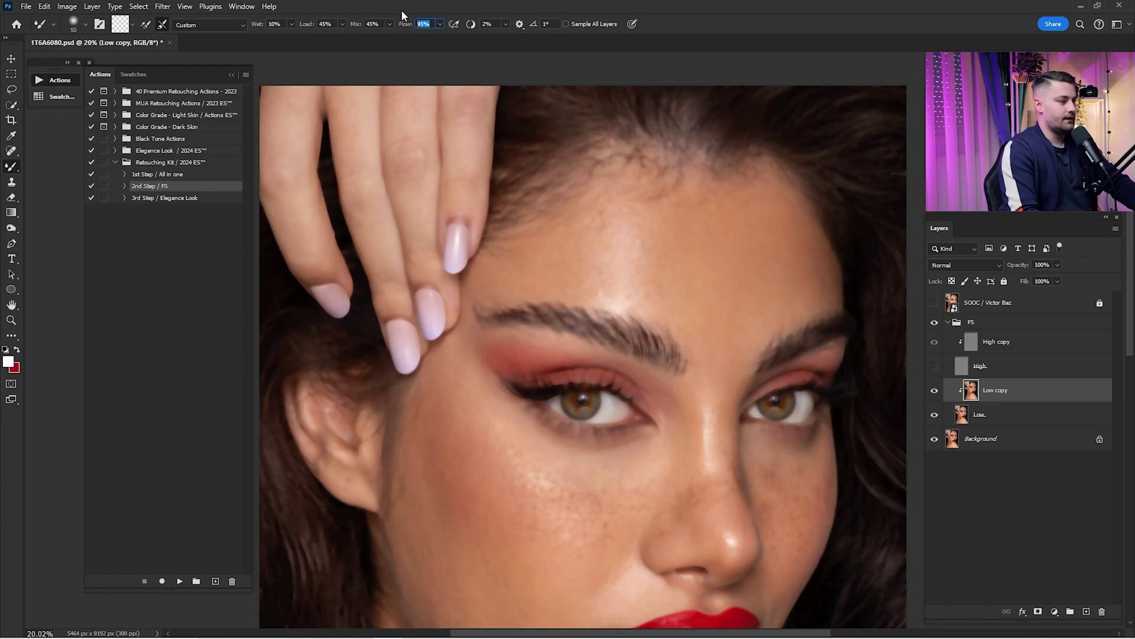
{"action": "type", "text": "33"}
{"action": "key", "text": "Return"}
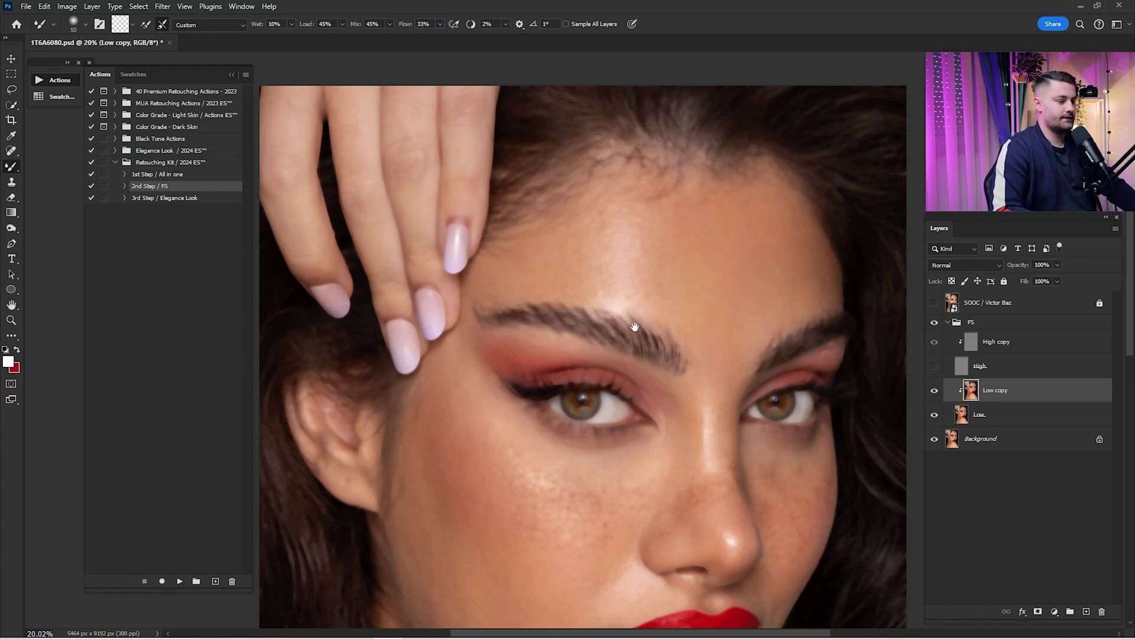
Blend the forehead and cheek tones on Low copy with a soft round Mixer Brush, using sizes from 800 down to 600 px
{"action": "left_click_drag", "start_coordinate": [635, 327], "coordinate": [618, 263]}
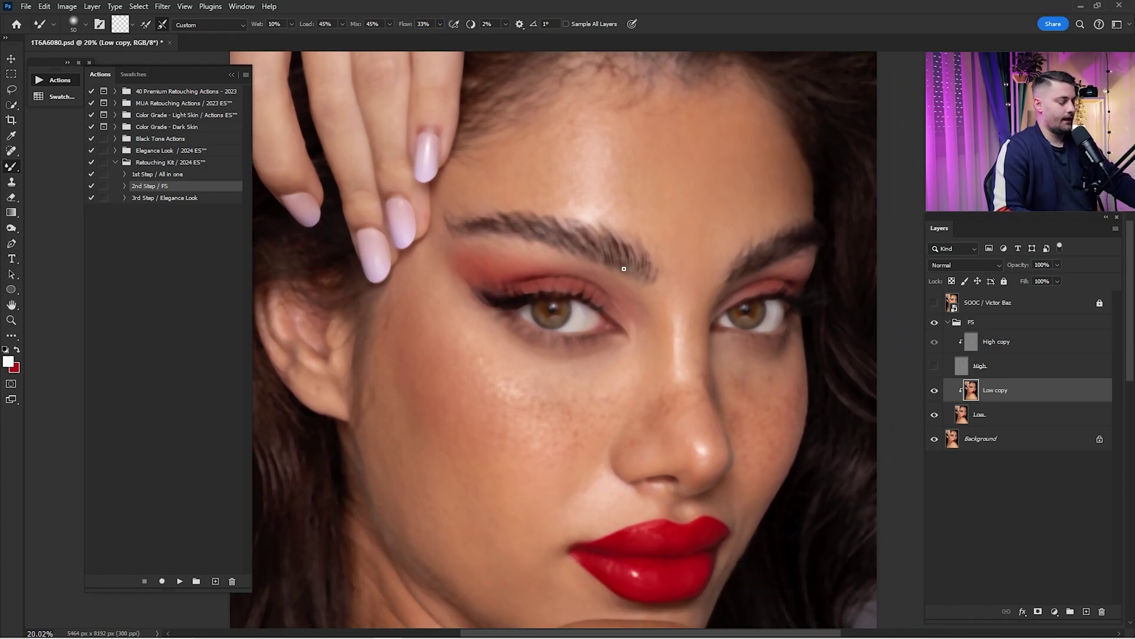
{"action": "right_click", "coordinate": [572, 170]}
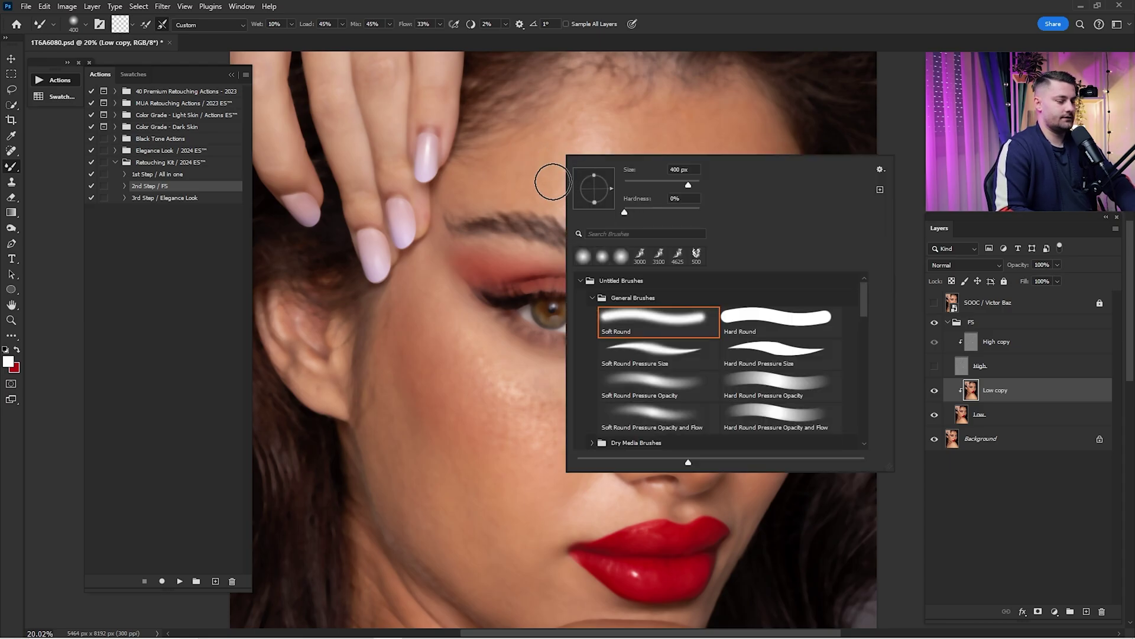
{"action": "key", "text": "Escape"}
{"action": "key", "text": "bracketright"}
{"action": "key", "text": "bracketright"}
{"action": "key", "text": "bracketright"}
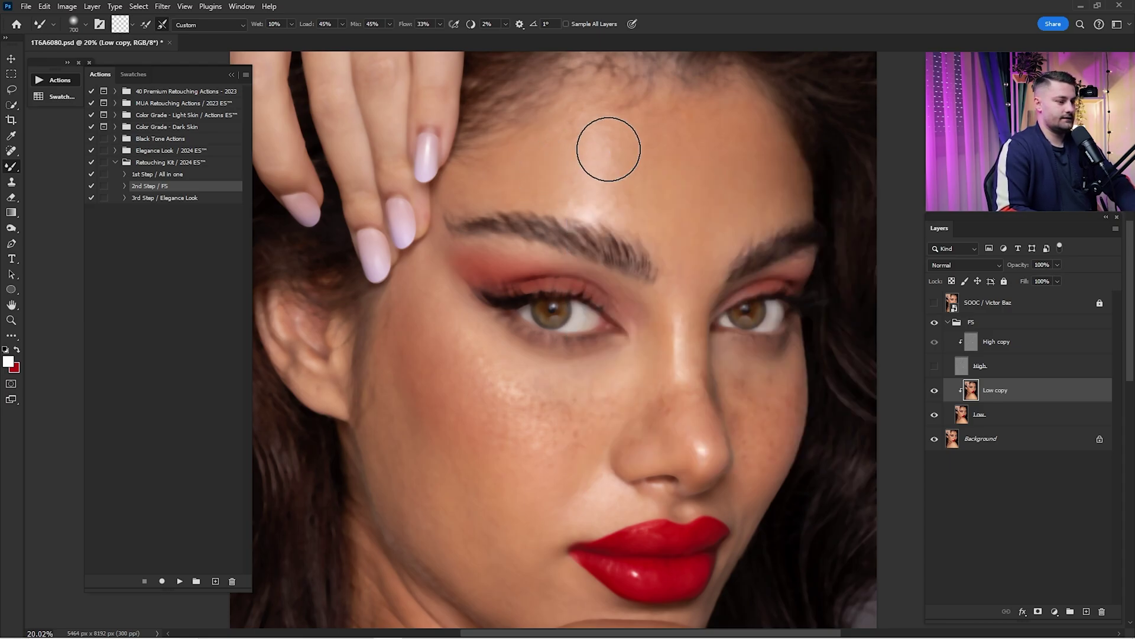
{"action": "key", "text": "bracketright"}
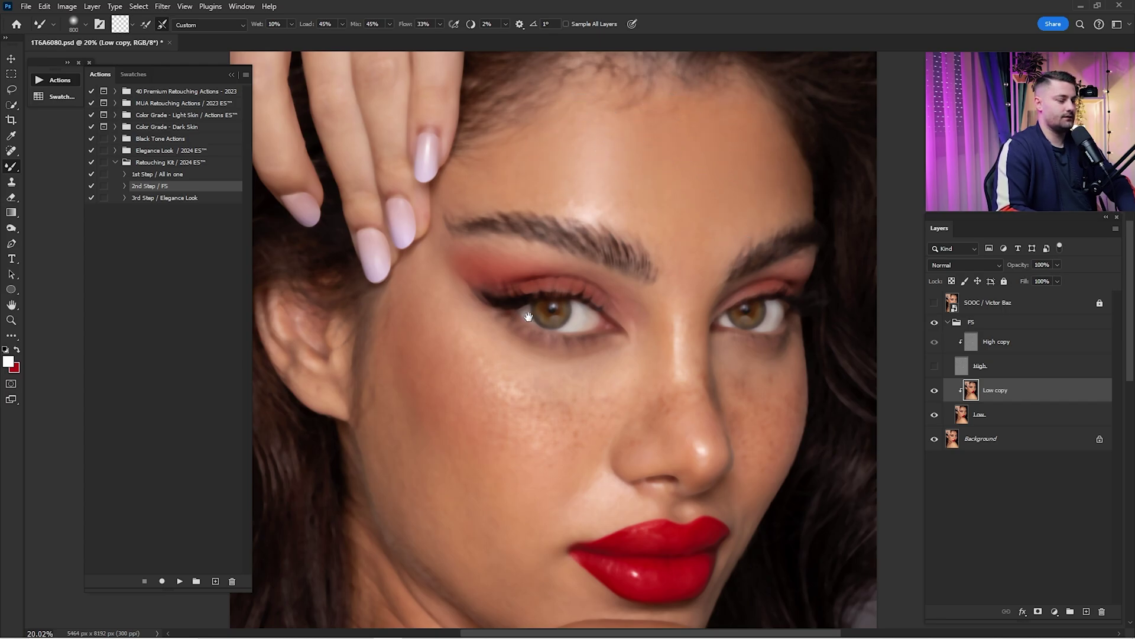
{"action": "left_click_drag", "start_coordinate": [528, 316], "coordinate": [599, 198]}
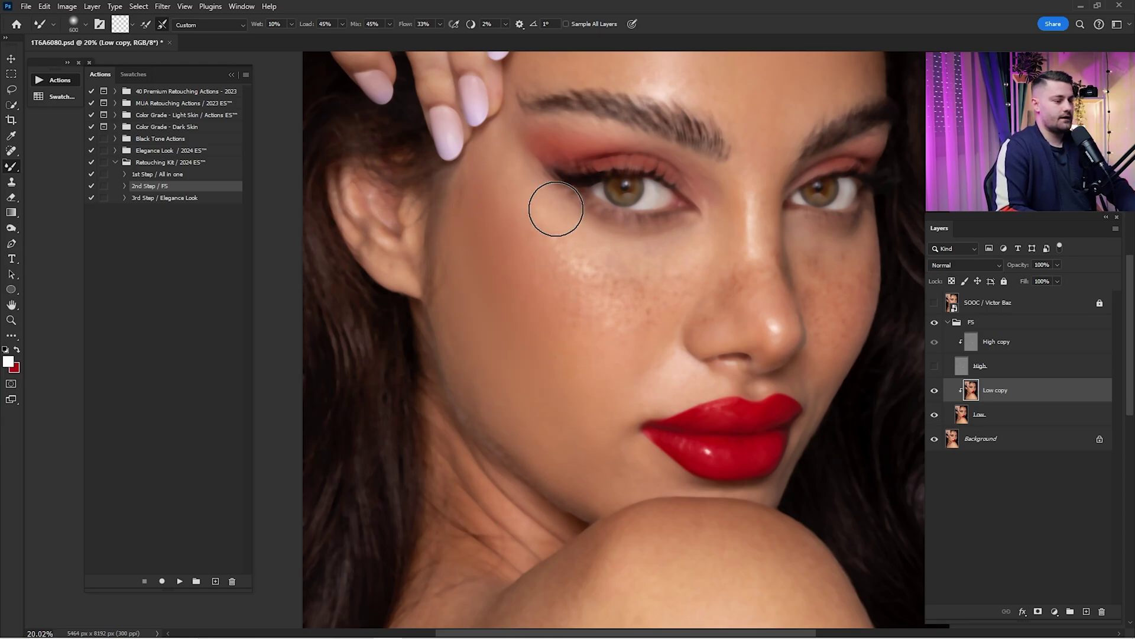
{"action": "left_click_drag", "start_coordinate": [685, 106], "coordinate": [631, 289]}
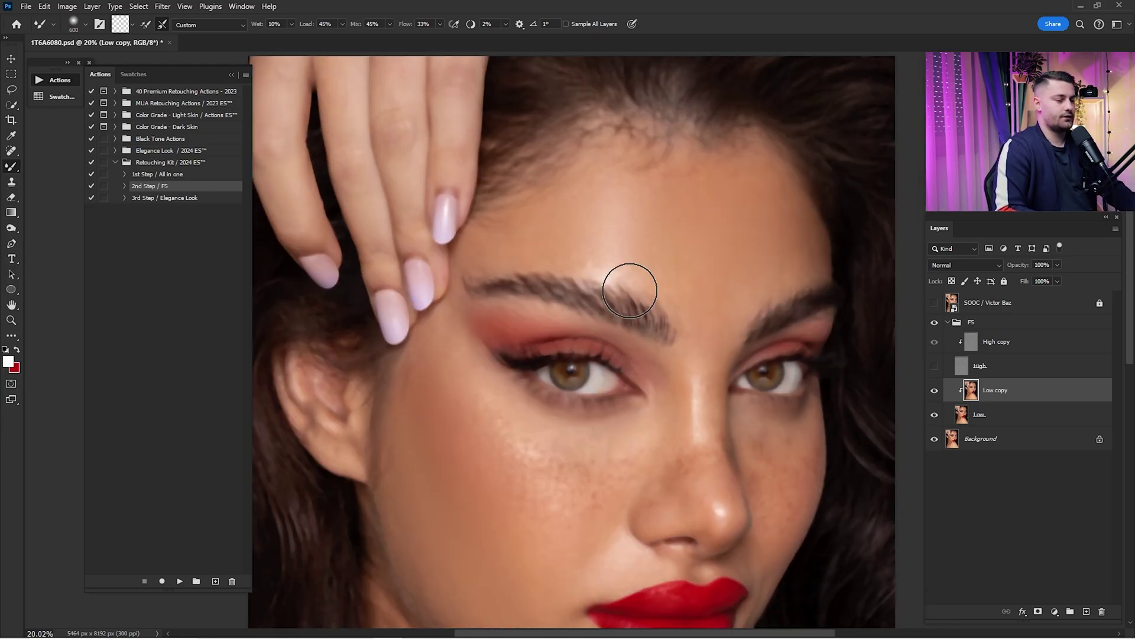
Check the blended face with the High layer's texture shown, and hide that layer again
{"action": "left_click", "coordinate": [934, 366]}
{"action": "left_click_drag", "start_coordinate": [706, 430], "coordinate": [704, 299]}
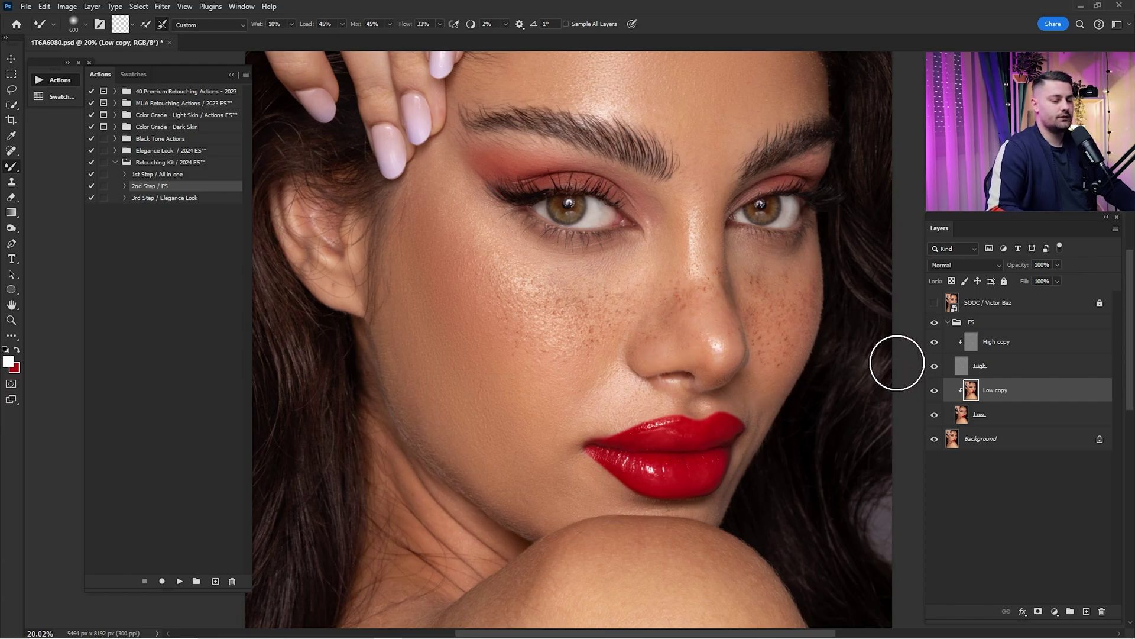
{"action": "left_click", "coordinate": [936, 367]}
{"action": "left_click_drag", "start_coordinate": [656, 190], "coordinate": [666, 330]}
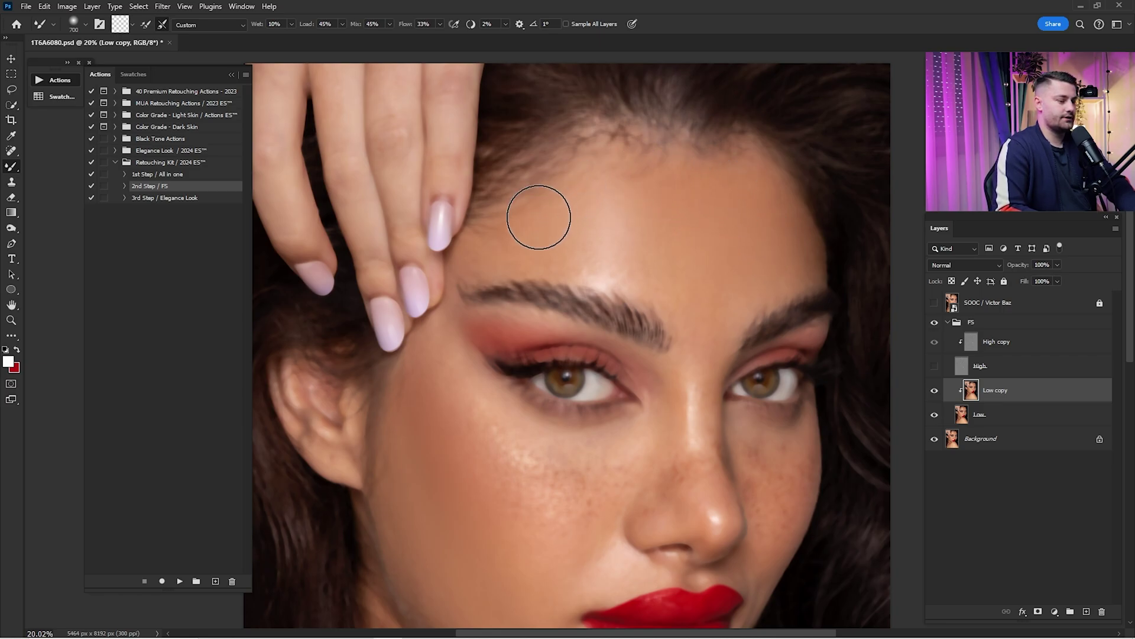
Reduce the Mixer Brush to 400 px and blend the skin around the temple, side of the face and fingers
{"action": "key", "text": "bracketleft"}
{"action": "key", "text": "bracketleft"}
{"action": "left_click_drag", "start_coordinate": [473, 384], "coordinate": [554, 220]}
{"action": "key", "text": "bracketleft"}
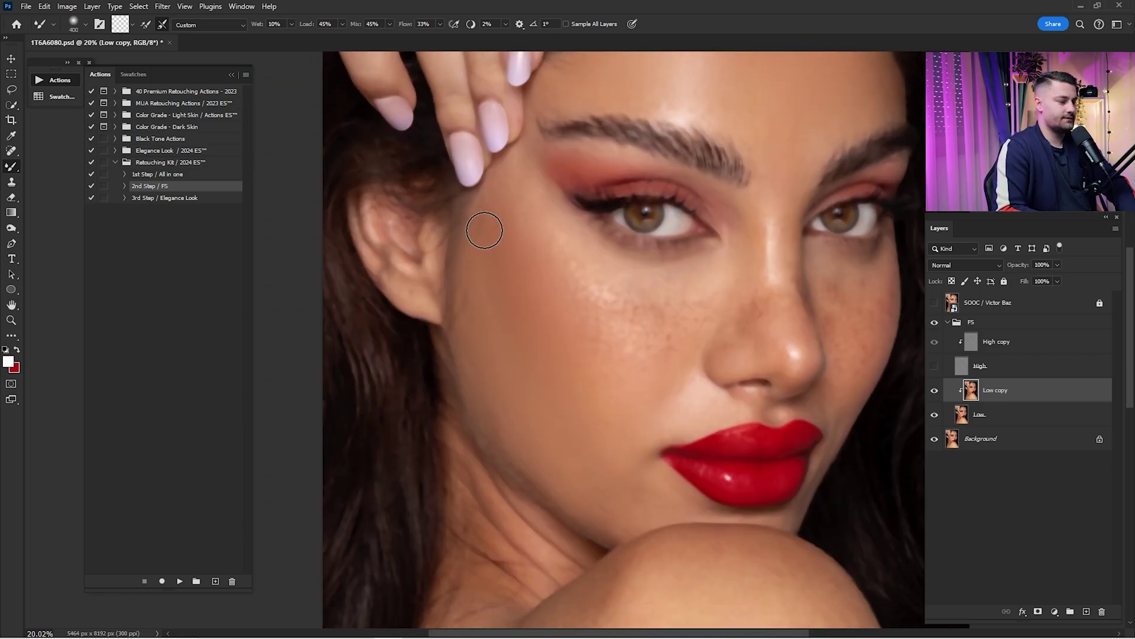
{"action": "left_click_drag", "start_coordinate": [495, 247], "coordinate": [615, 575]}
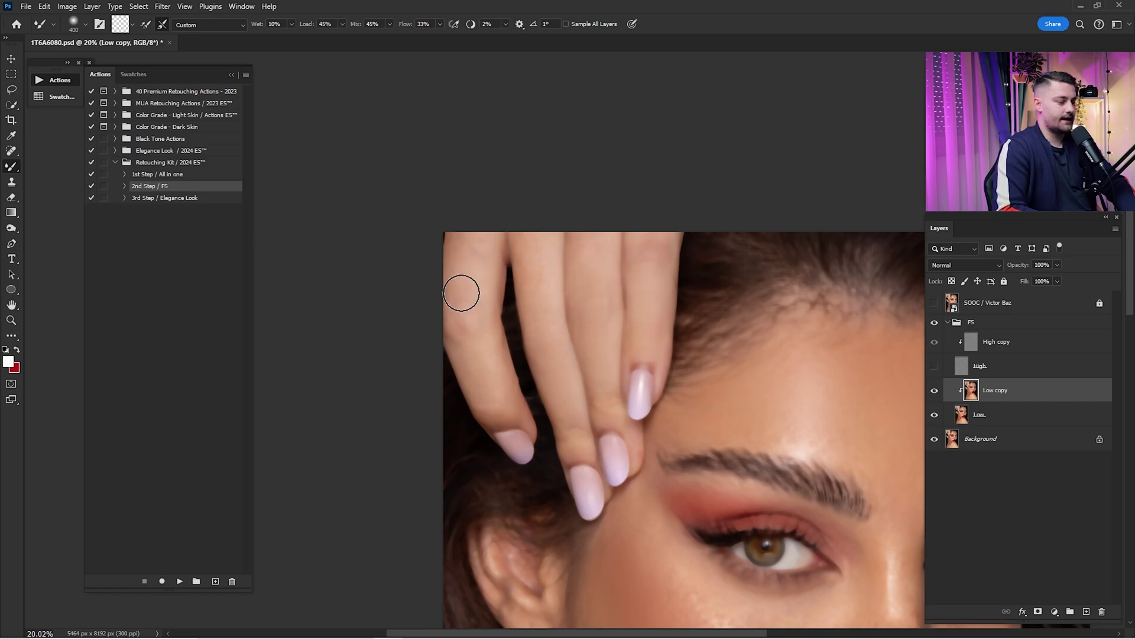
Enlarge the Mixer Brush to 1100 px and smooth the tonal transitions on the shoulder
{"action": "left_click_drag", "start_coordinate": [673, 624], "coordinate": [575, 347]}
{"action": "left_click_drag", "start_coordinate": [654, 552], "coordinate": [567, 175]}
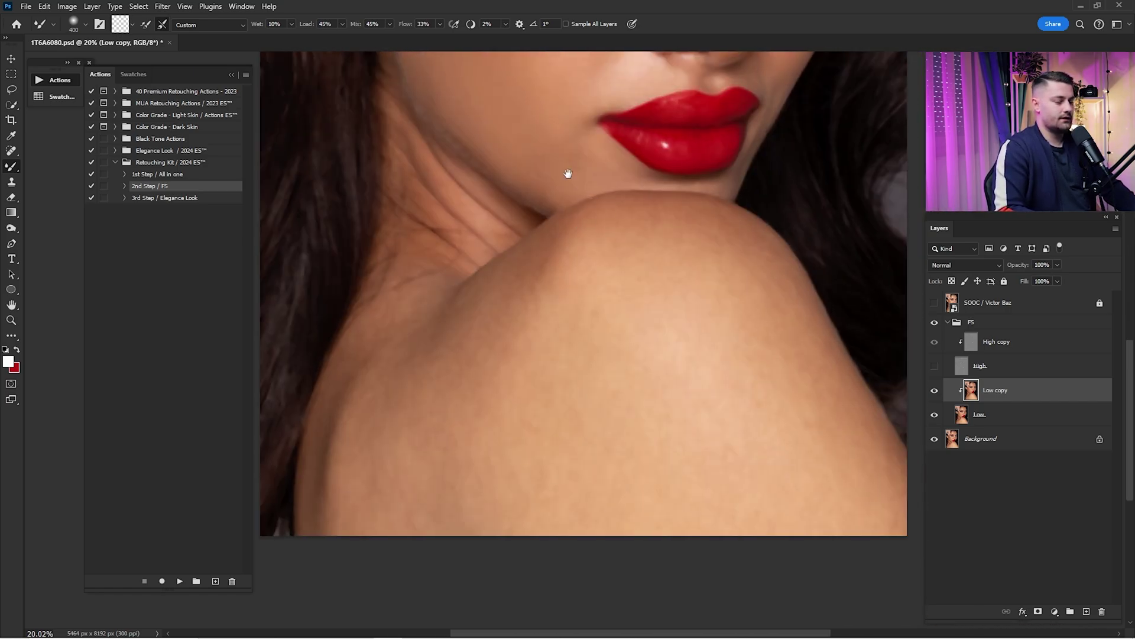
{"action": "key", "text": "ctrl+space"}
{"action": "key", "text": "ctrl+space"}
{"action": "mouse_move", "coordinate": [703, 358]}
{"action": "left_mouse_down"}
{"action": "mouse_move", "coordinate": [654, 316]}
{"action": "mouse_move", "coordinate": [632, 350]}
{"action": "mouse_move", "coordinate": [656, 416]}
{"action": "left_mouse_up"}
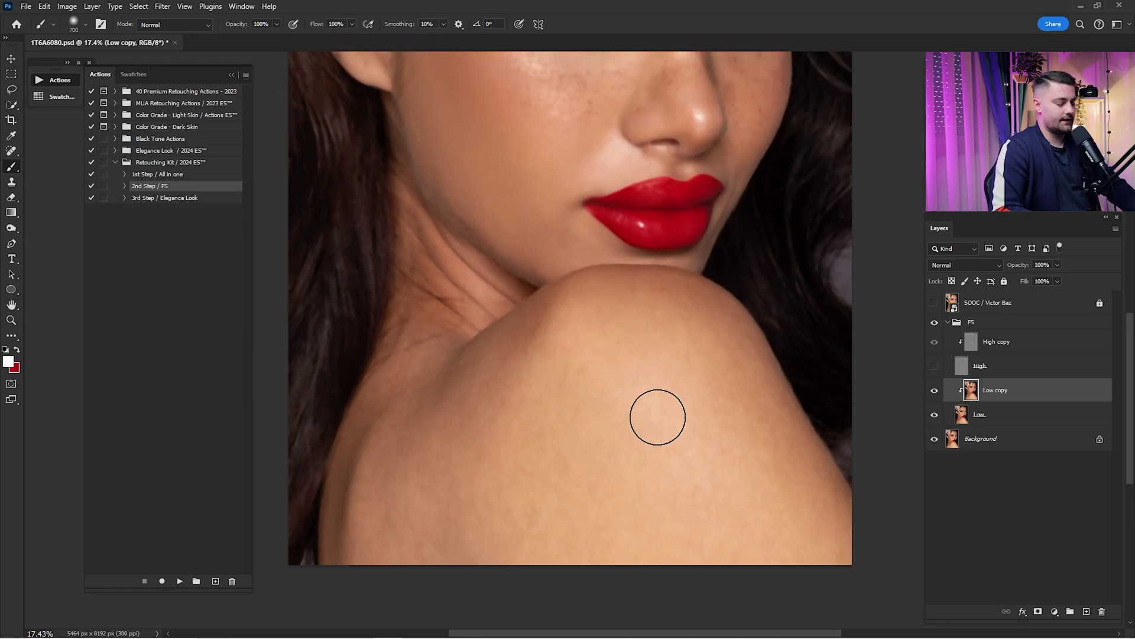
{"action": "key", "text": "shift+b"}
{"action": "key", "text": "bracketright"}
{"action": "key", "text": "bracketright"}
{"action": "key", "text": "bracketright"}
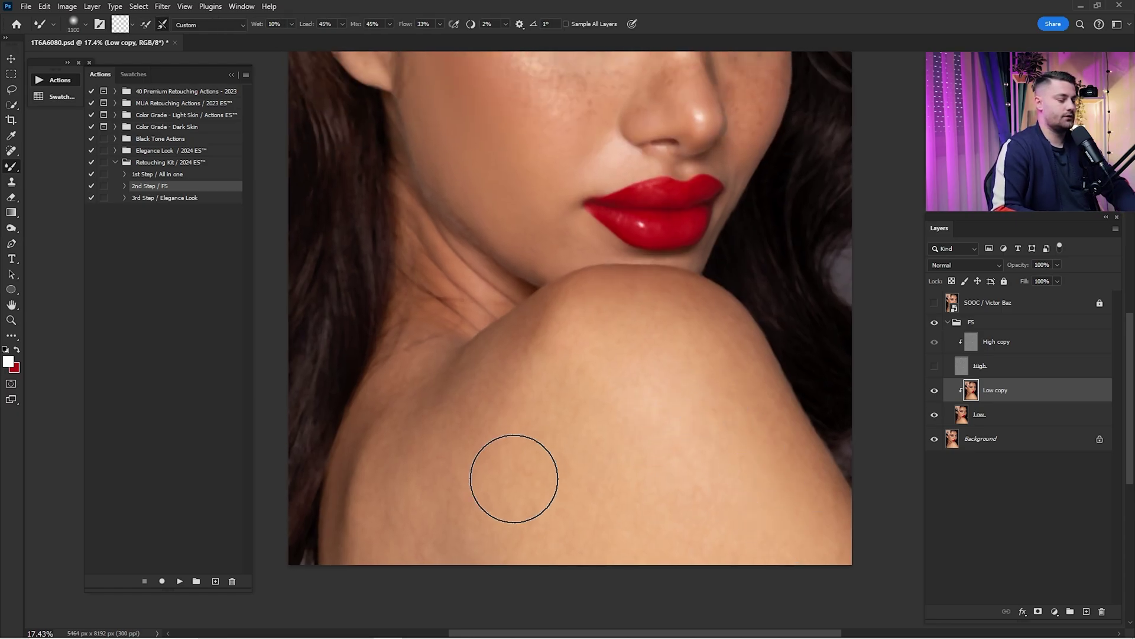
{"action": "mouse_move", "coordinate": [497, 494]}
{"action": "left_mouse_down"}
{"action": "mouse_move", "coordinate": [409, 530]}
{"action": "mouse_move", "coordinate": [431, 493]}
{"action": "mouse_move", "coordinate": [413, 494]}
{"action": "mouse_move", "coordinate": [486, 470]}
{"action": "mouse_move", "coordinate": [513, 396]}
{"action": "mouse_move", "coordinate": [509, 425]}
{"action": "mouse_move", "coordinate": [560, 461]}
{"action": "mouse_move", "coordinate": [642, 575]}
{"action": "mouse_move", "coordinate": [684, 461]}
{"action": "mouse_move", "coordinate": [709, 478]}
{"action": "mouse_move", "coordinate": [591, 357]}
{"action": "mouse_move", "coordinate": [652, 419]}
{"action": "mouse_move", "coordinate": [735, 552]}
{"action": "mouse_move", "coordinate": [684, 352]}
{"action": "mouse_move", "coordinate": [755, 461]}
{"action": "mouse_move", "coordinate": [720, 407]}
{"action": "mouse_move", "coordinate": [530, 370]}
{"action": "mouse_move", "coordinate": [532, 348]}
{"action": "mouse_move", "coordinate": [430, 439]}
{"action": "left_mouse_up"}
Reduce the Mixer Brush to 600 px and refine the tones across the cheek and jaw
{"action": "left_click_drag", "start_coordinate": [494, 187], "coordinate": [523, 411]}
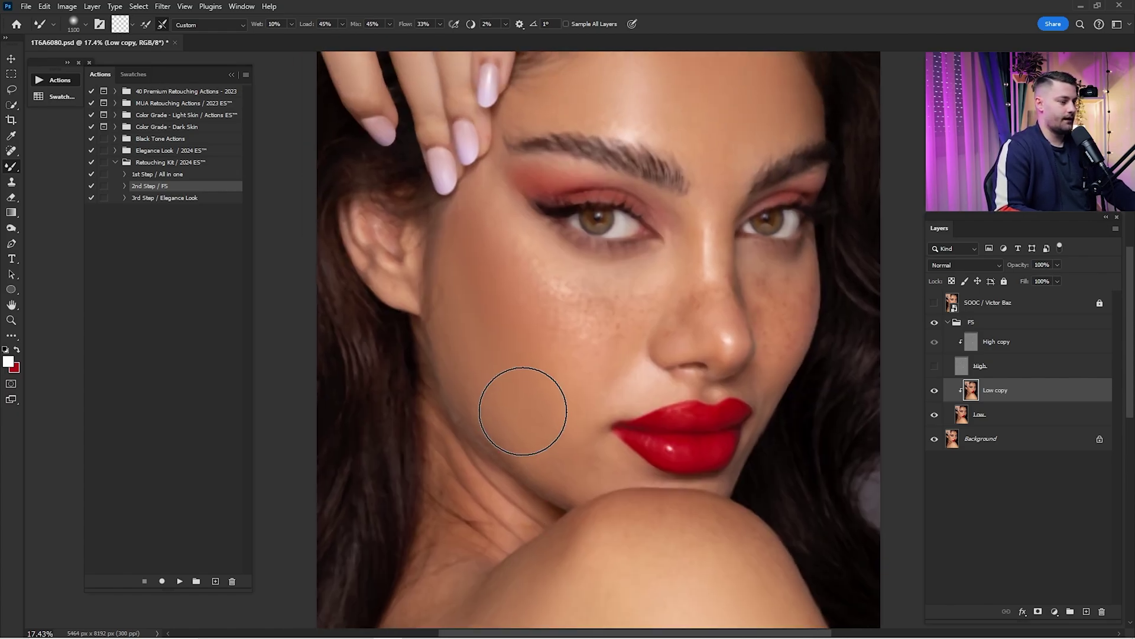
{"action": "key", "text": "["}
{"action": "key", "text": "["}
{"action": "key", "text": "["}
{"action": "key", "text": "bracketleft"}
{"action": "key", "text": "bracketleft"}
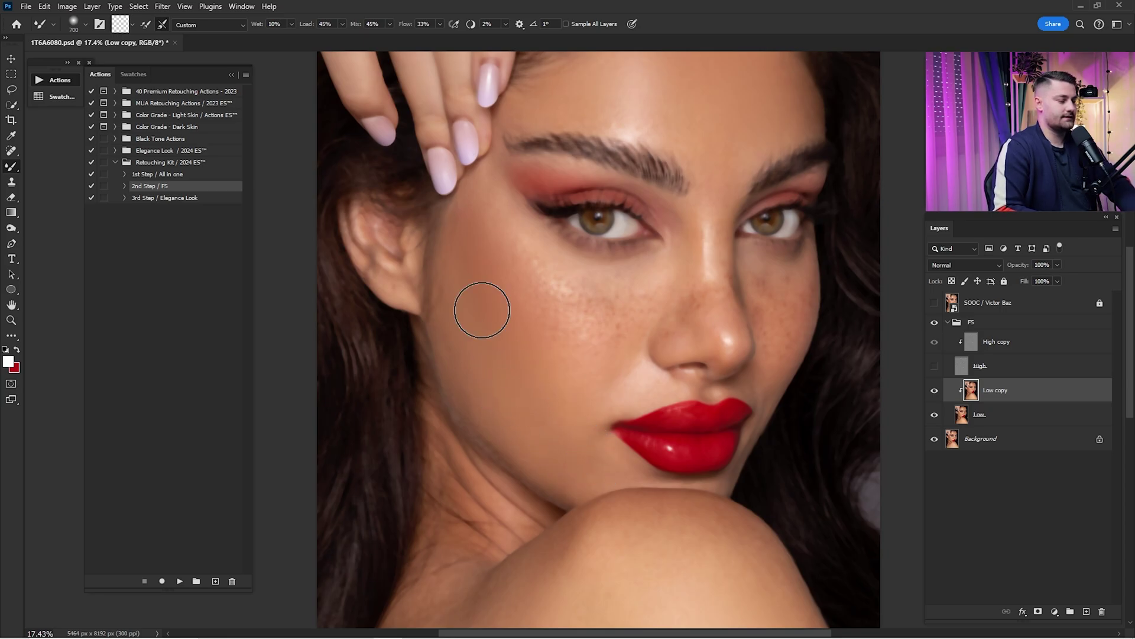
{"action": "key", "text": "bracketleft"}
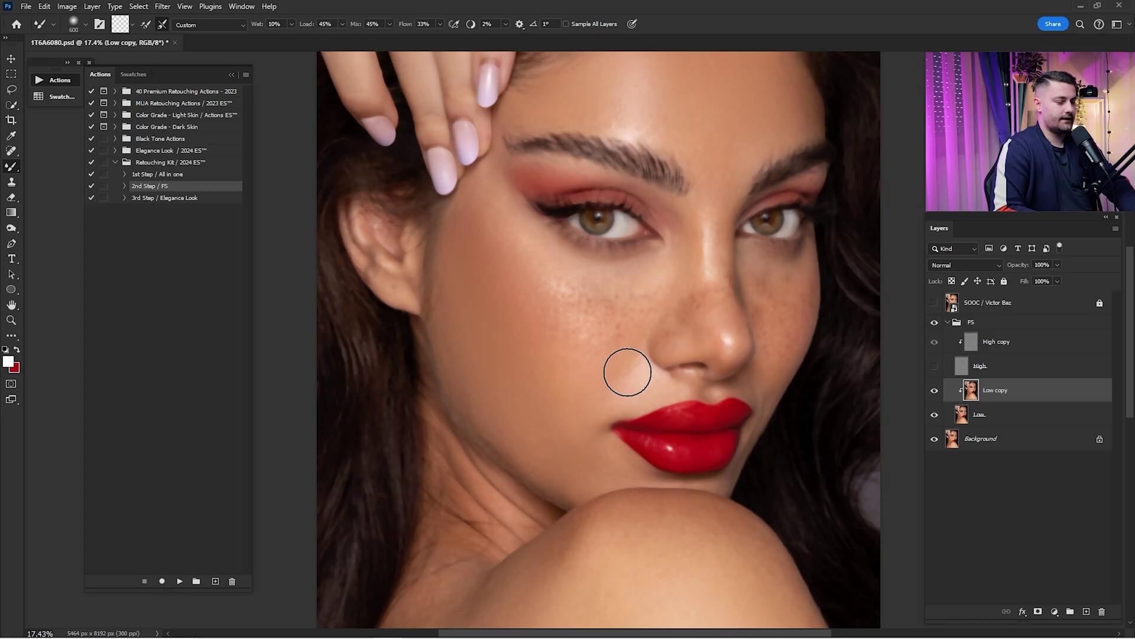
{"action": "key", "text": "bracketleft"}
{"action": "key", "text": "bracketright"}
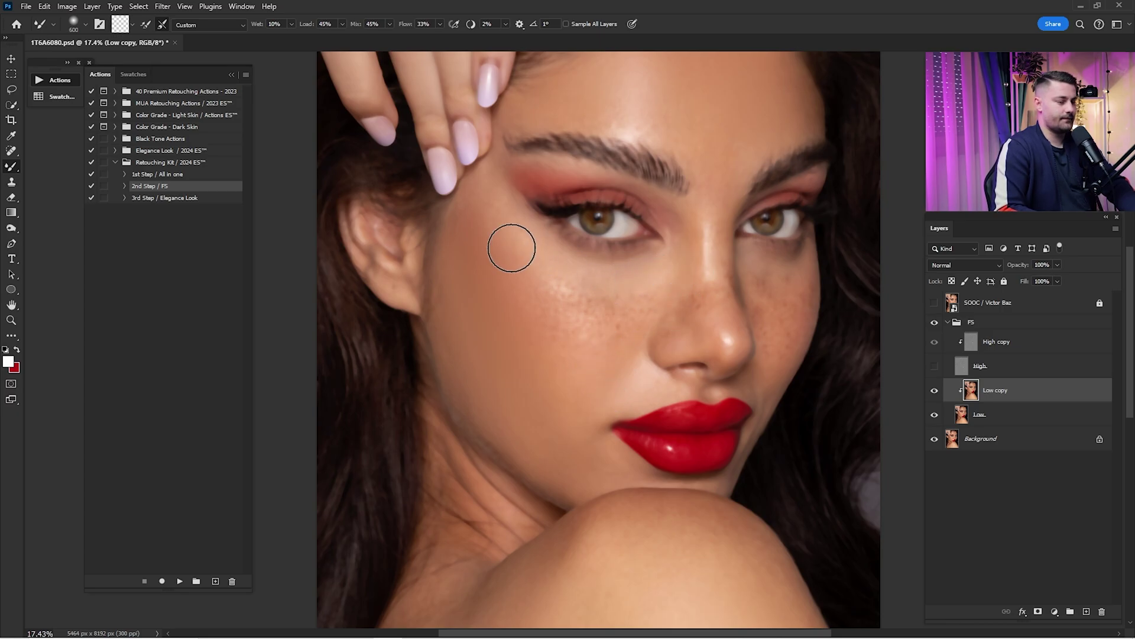
Show the High layer and review the blended skin across the whole portrait
{"action": "left_click_drag", "start_coordinate": [528, 419], "coordinate": [530, 324]}
{"action": "left_click", "coordinate": [934, 365]}
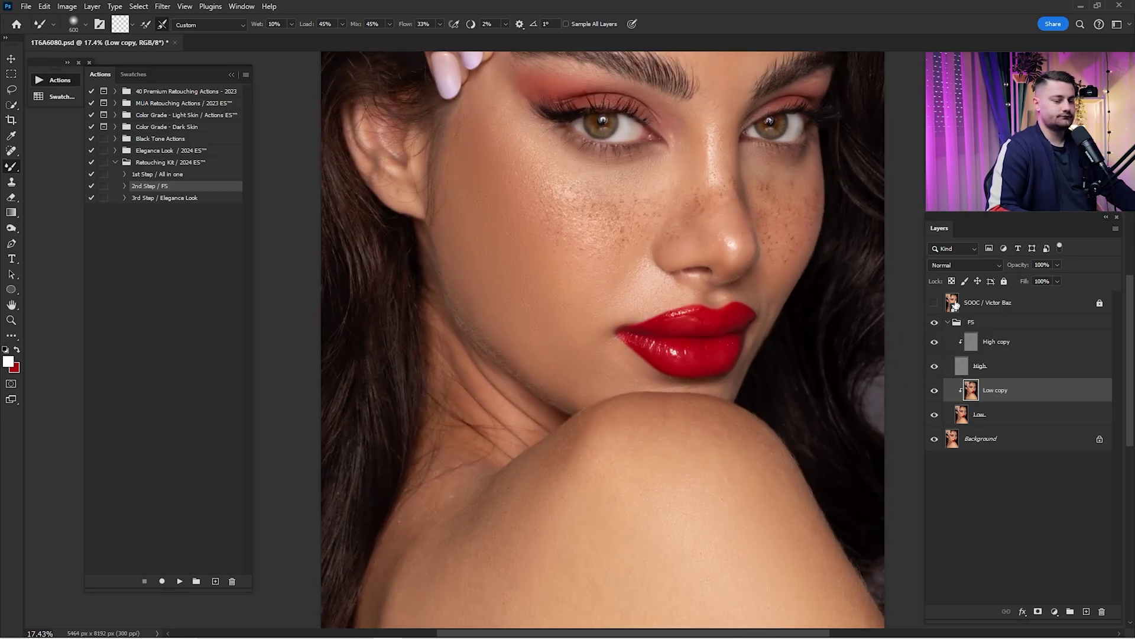
{"action": "key", "text": "ctrl+0"}
{"action": "left_click", "coordinate": [934, 342]}
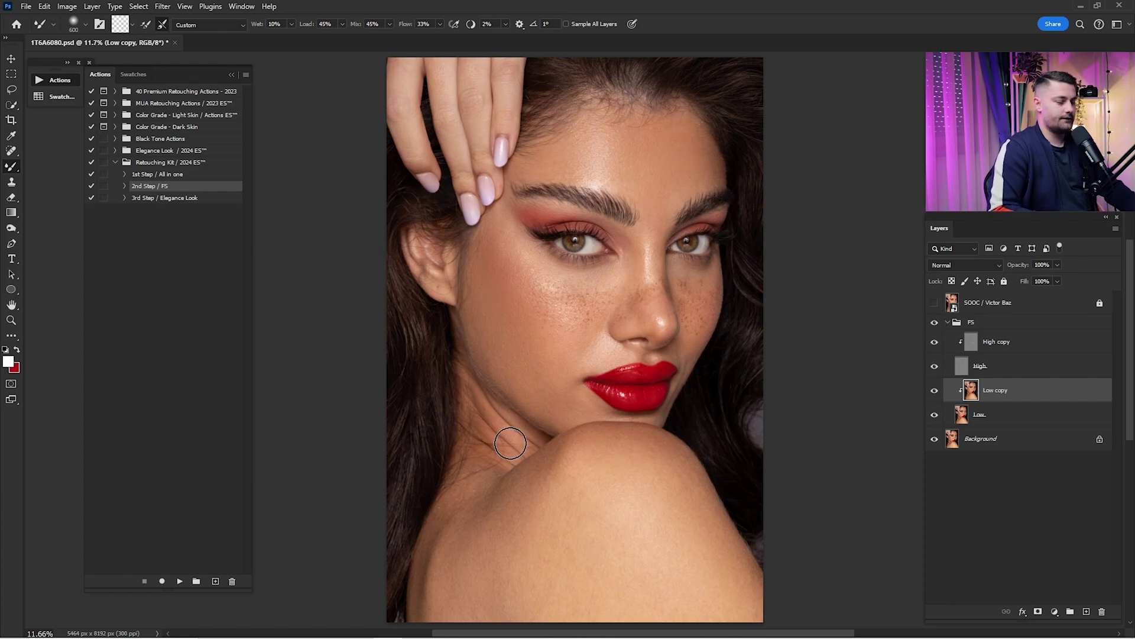
Hide the High layer and use the Patch tool to replace the neck crease just below the jawline with smooth cheek skin
{"action": "mouse_move", "coordinate": [548, 441]}
{"action": "left_mouse_down"}
{"action": "mouse_move", "coordinate": [609, 437]}
{"action": "mouse_move", "coordinate": [667, 375]}
{"action": "left_mouse_up"}
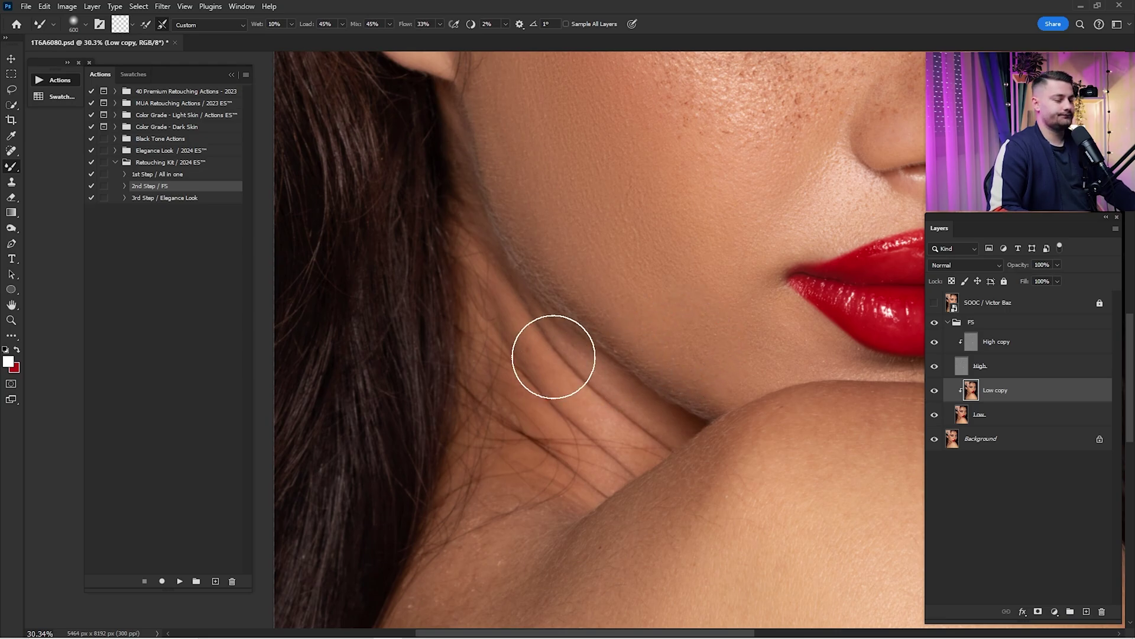
{"action": "mouse_move", "coordinate": [553, 356]}
{"action": "left_mouse_down"}
{"action": "mouse_move", "coordinate": [580, 334]}
{"action": "mouse_move", "coordinate": [637, 369]}
{"action": "left_mouse_up"}
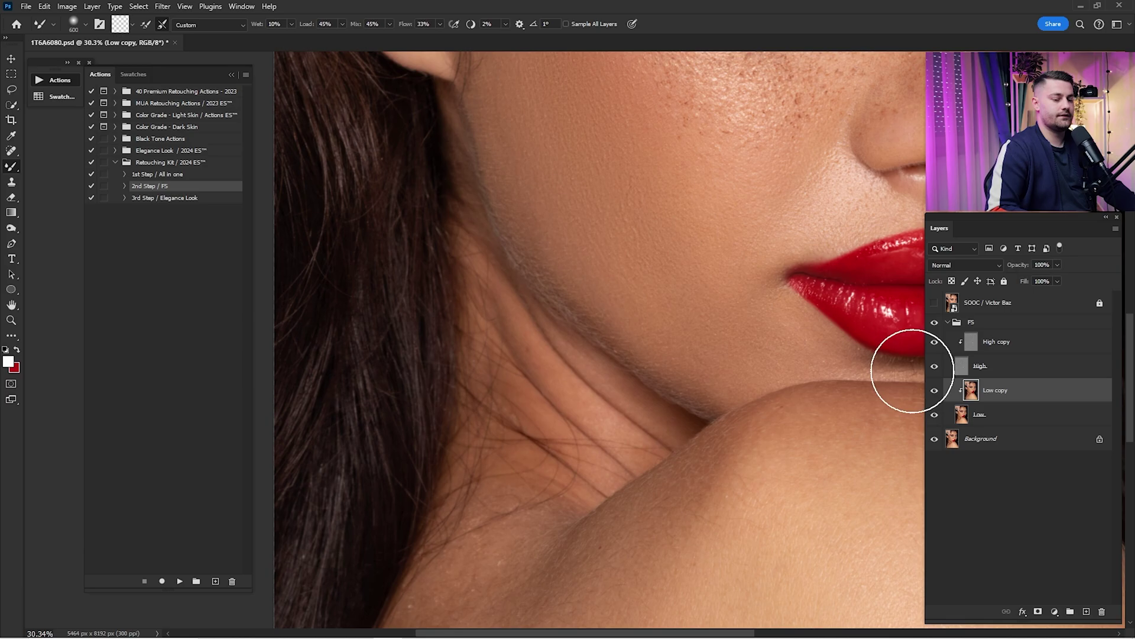
{"action": "left_click", "coordinate": [11, 152]}
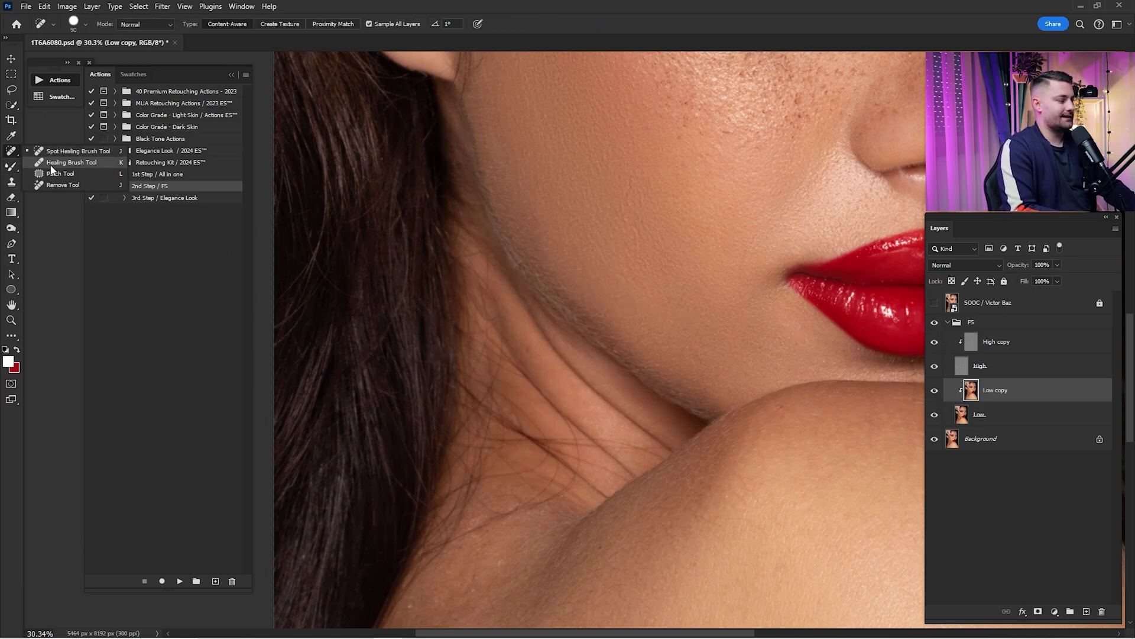
{"action": "left_click", "coordinate": [59, 174]}
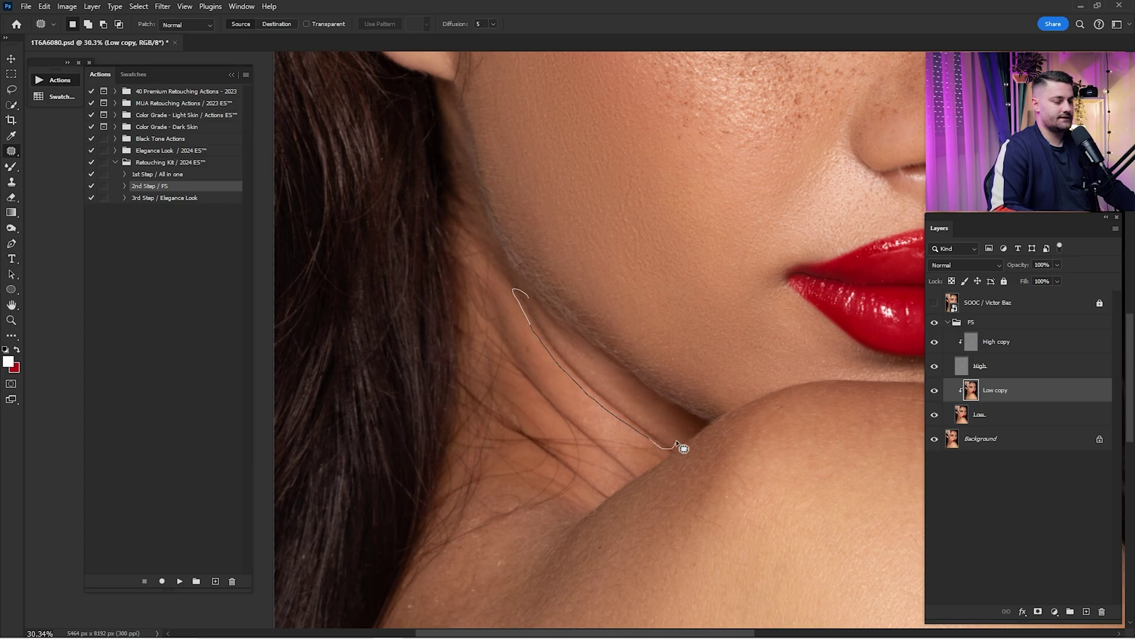
{"action": "left_click", "coordinate": [934, 366]}
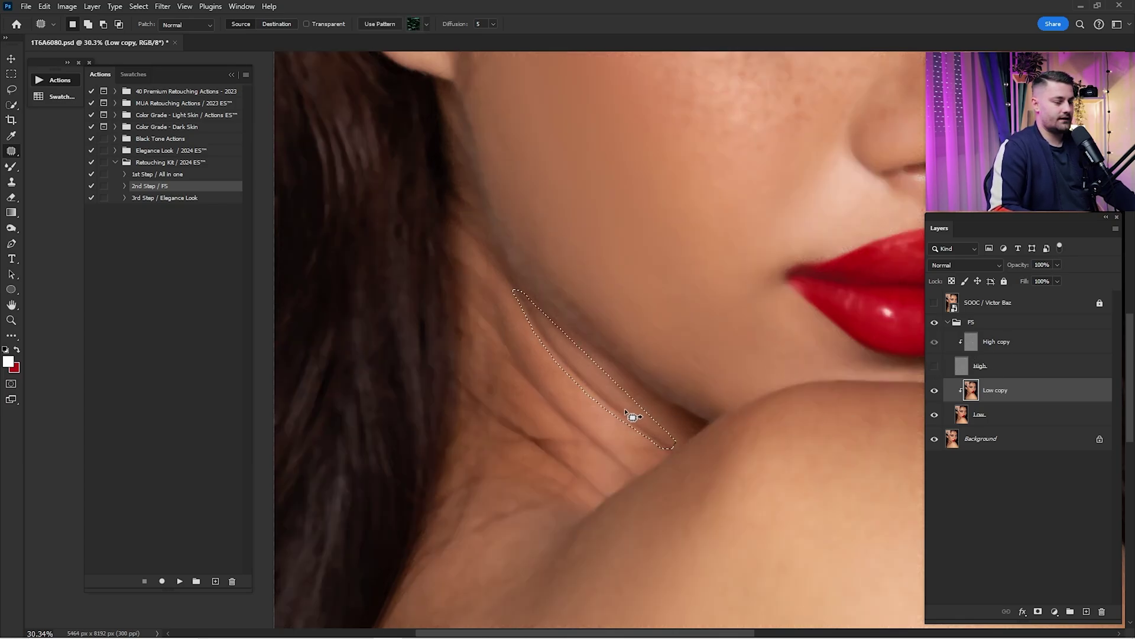
{"action": "left_click_drag", "start_coordinate": [627, 410], "coordinate": [673, 310]}
{"action": "key", "text": "ctrl+d"}
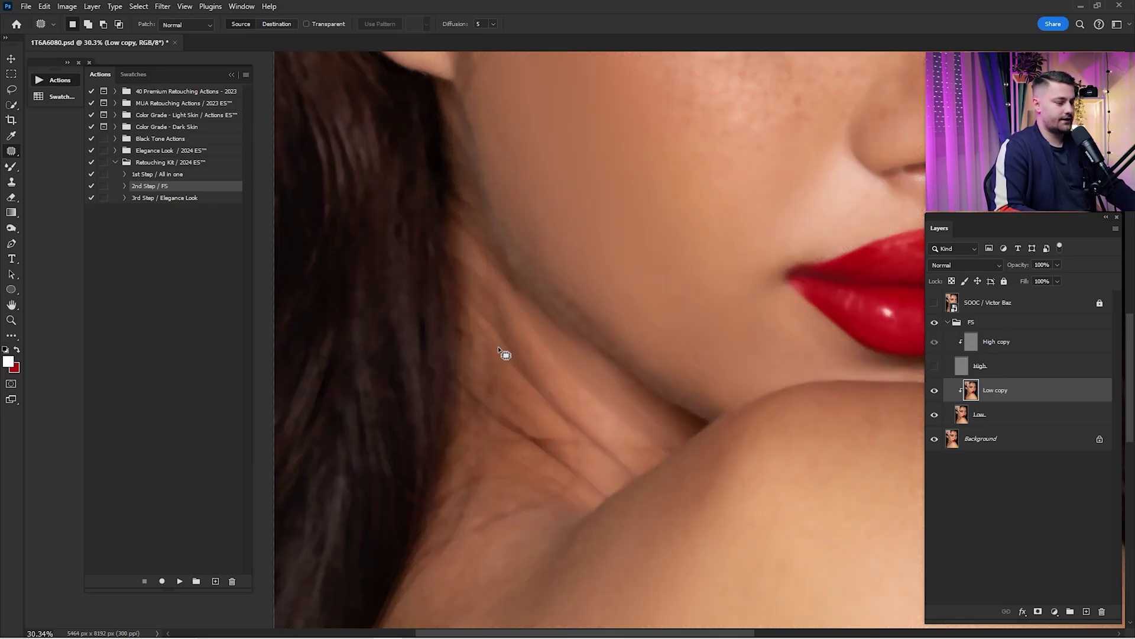
Patch the middle neck crease and the dark crease near the shoulder with clean cheek skin
{"action": "left_click_drag", "start_coordinate": [630, 477], "coordinate": [684, 286]}
{"action": "key", "text": "ctrl+d"}
{"action": "right_click", "coordinate": [12, 151]}
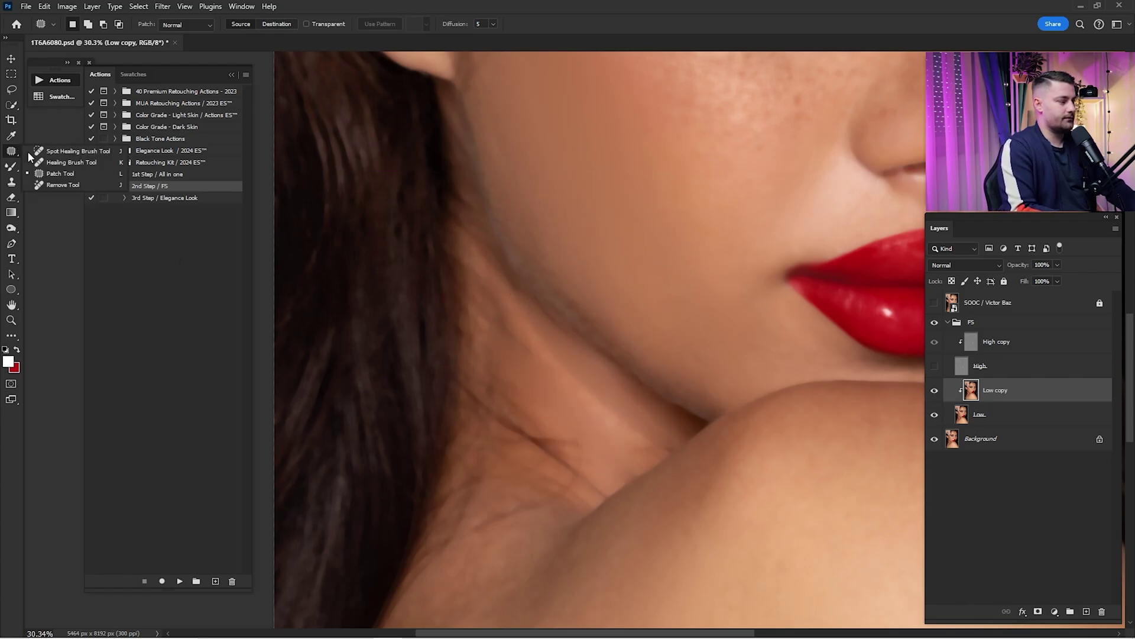
{"action": "left_click", "coordinate": [59, 173]}
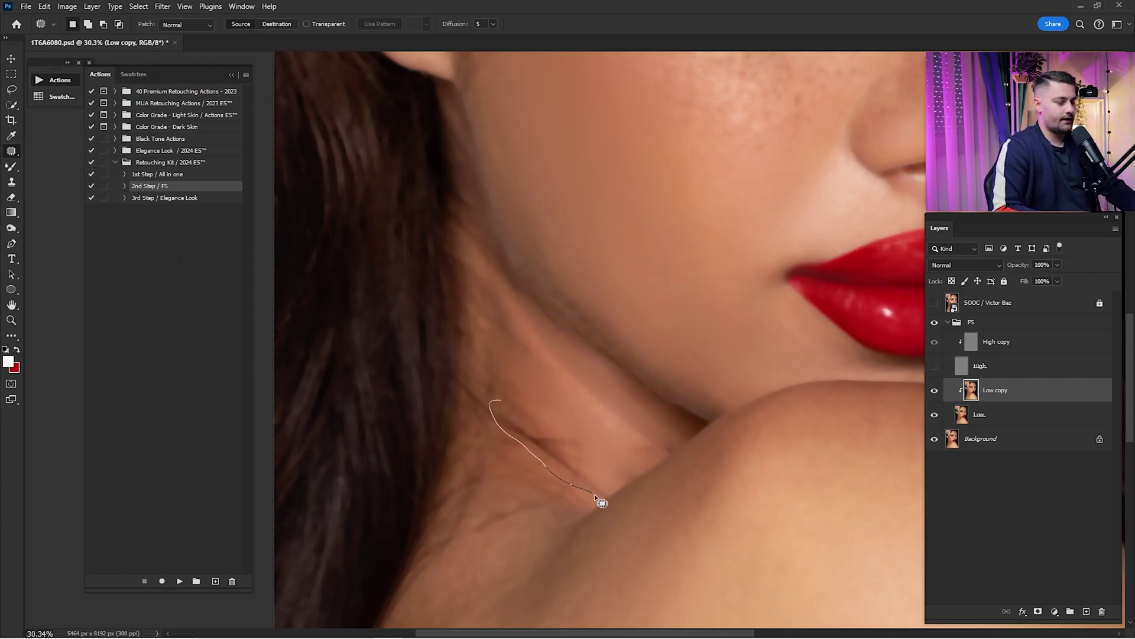
{"action": "left_click_drag", "start_coordinate": [591, 488], "coordinate": [676, 287]}
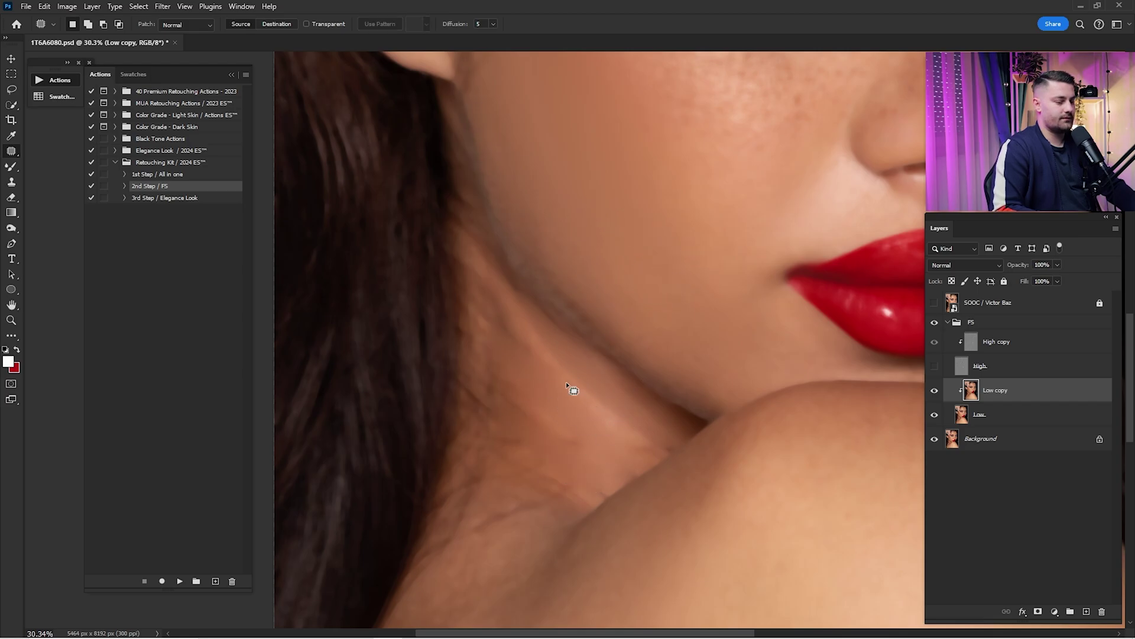
Patch the remaining uneven strip in the middle of the neck with cheek skin and clear the selection
{"action": "mouse_move", "coordinate": [566, 383]}
{"action": "left_mouse_down"}
{"action": "mouse_move", "coordinate": [608, 443]}
{"action": "mouse_move", "coordinate": [577, 375]}
{"action": "left_mouse_up"}
{"action": "left_click_drag", "start_coordinate": [635, 434], "coordinate": [692, 277]}
{"action": "key", "text": "ctrl+d"}
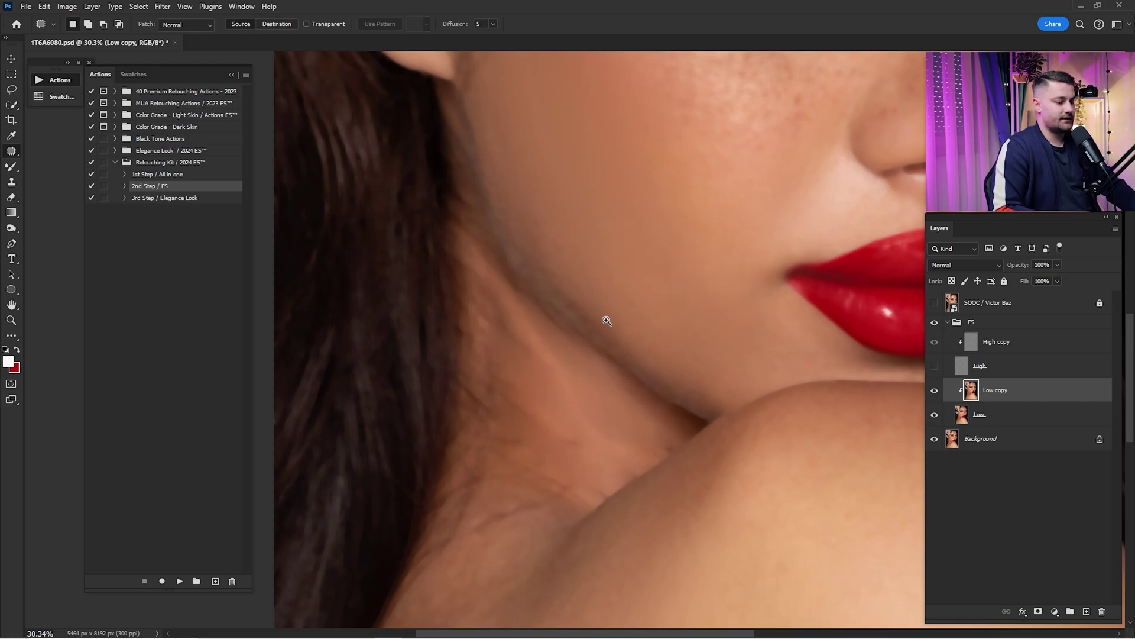
Patch the crease at the base of the neck with smooth shoulder skin, check it against the High layer, and clear the selection
{"action": "scroll", "coordinate": [595, 402], "scroll_direction": "down", "scroll_amount": 5}
{"action": "scroll", "coordinate": [531, 421], "scroll_direction": "up", "scroll_amount": 5}
{"action": "left_click_drag", "start_coordinate": [586, 415], "coordinate": [634, 340]}
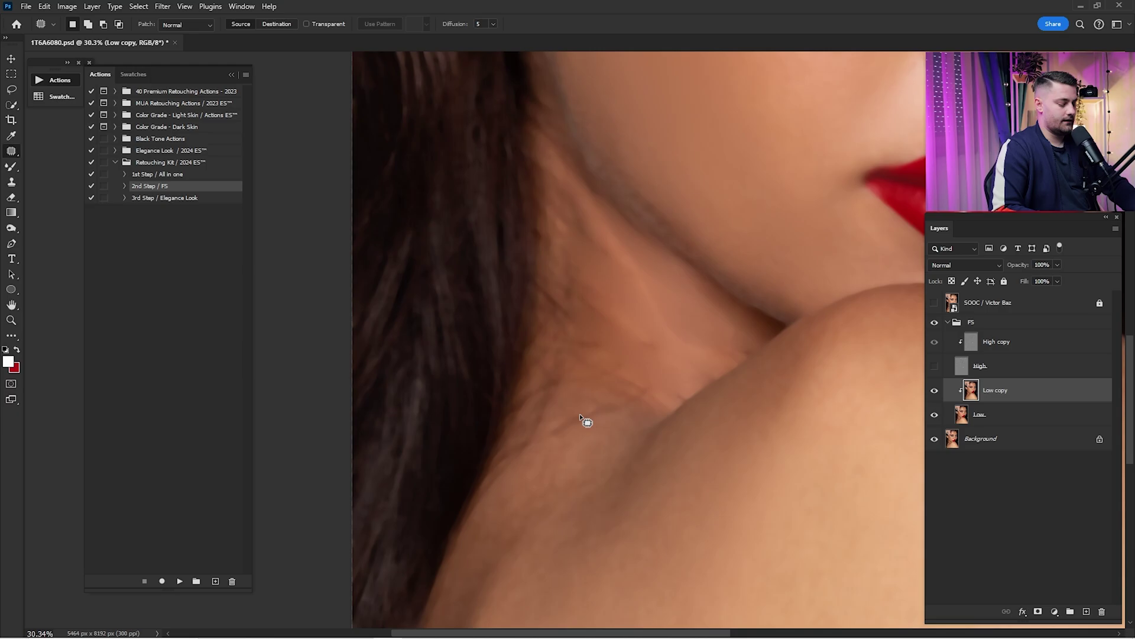
{"action": "left_click_drag", "start_coordinate": [611, 422], "coordinate": [614, 516]}
{"action": "left_click", "coordinate": [934, 366]}
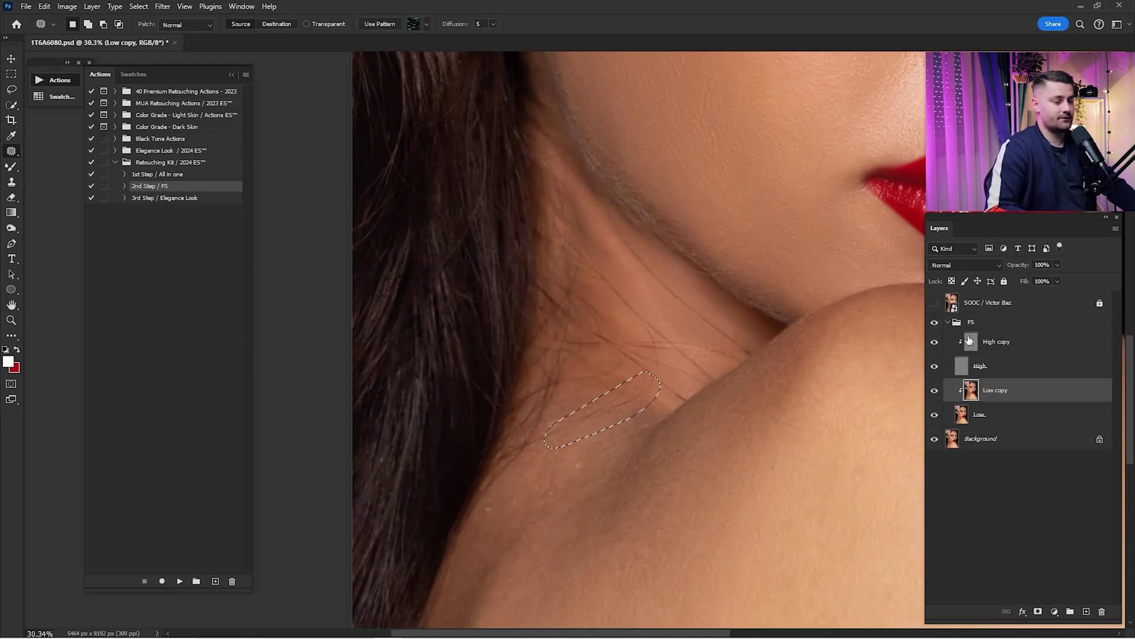
{"action": "left_click", "coordinate": [935, 366]}
{"action": "key", "text": "ctrl+d"}
Blend the patchy tones on the neck between the hair and jawline with the Mixer Brush at about 600–700 px
{"action": "left_click_drag", "start_coordinate": [668, 322], "coordinate": [640, 391]}
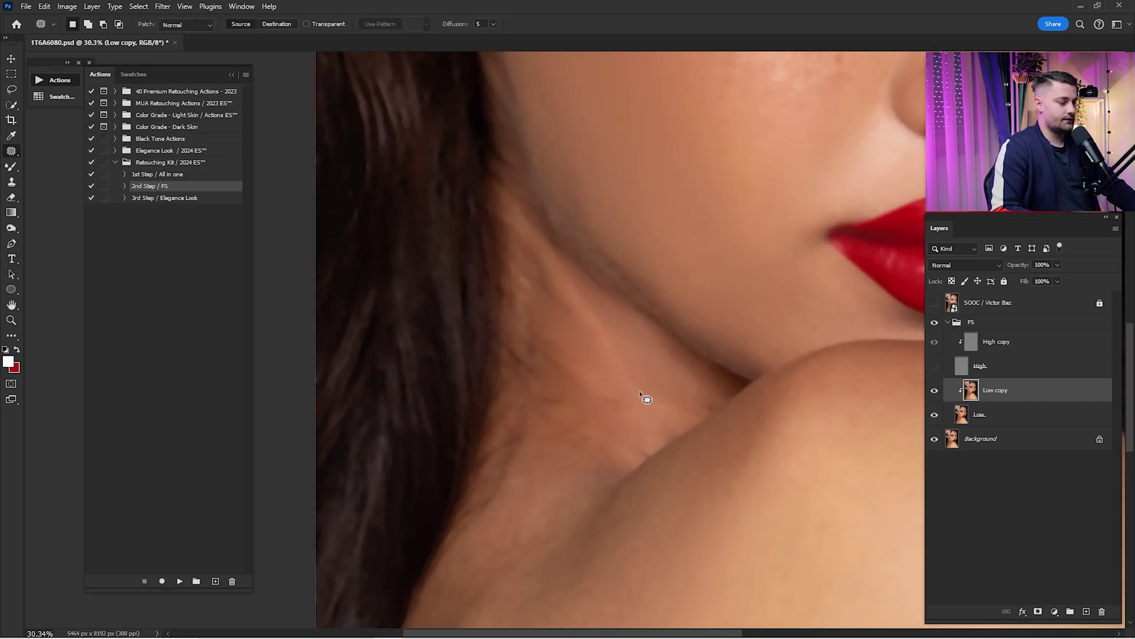
{"action": "left_click", "coordinate": [11, 166]}
{"action": "left_click_drag", "start_coordinate": [46, 183], "coordinate": [46, 181]}
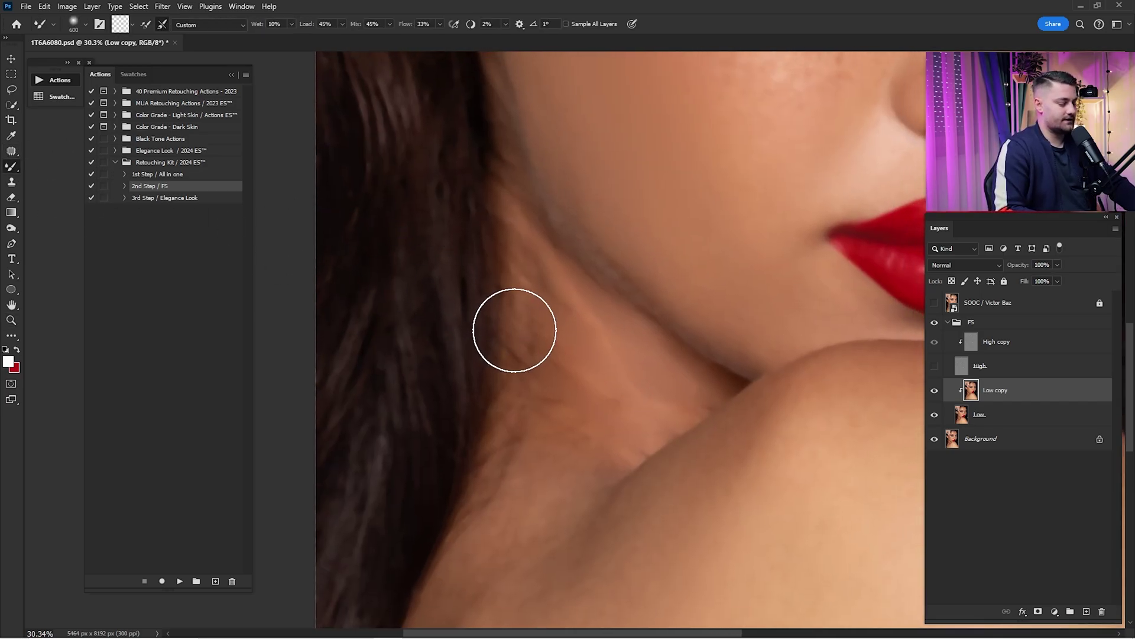
{"action": "key", "text": "bracketright"}
{"action": "key", "text": "bracketleft"}
{"action": "key", "text": "bracketleft"}
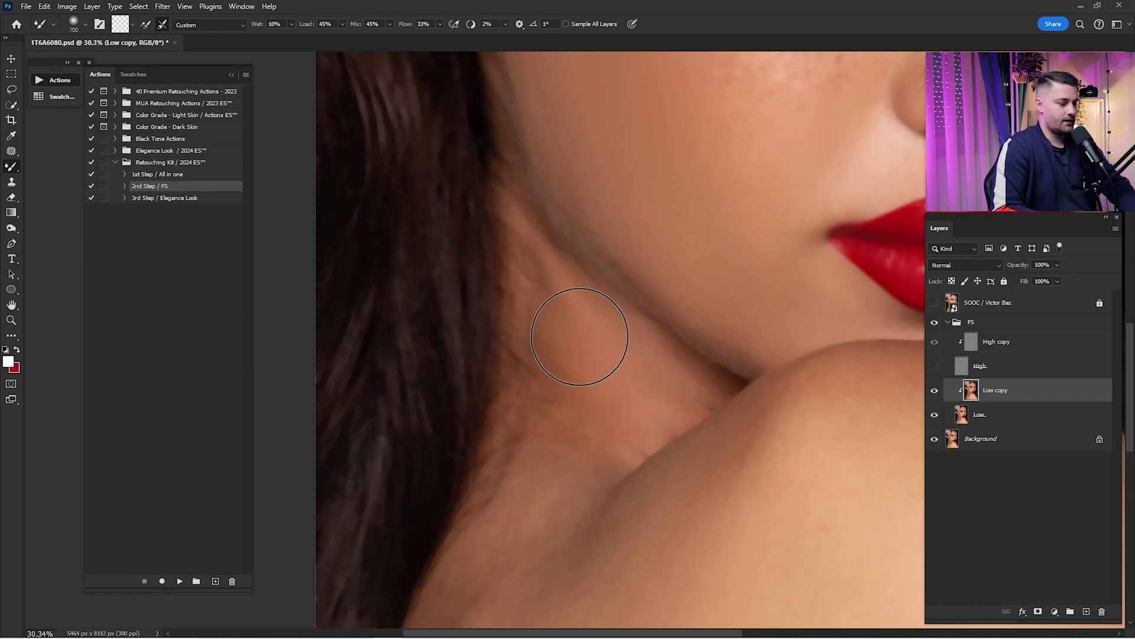
{"action": "mouse_move", "coordinate": [535, 464]}
{"action": "left_mouse_down"}
{"action": "mouse_move", "coordinate": [547, 459]}
{"action": "mouse_move", "coordinate": [552, 327]}
{"action": "mouse_move", "coordinate": [606, 444]}
{"action": "left_mouse_up"}
{"action": "key", "text": "bracketleft"}
{"action": "key", "text": "bracketright"}
{"action": "key", "text": "bracketright"}
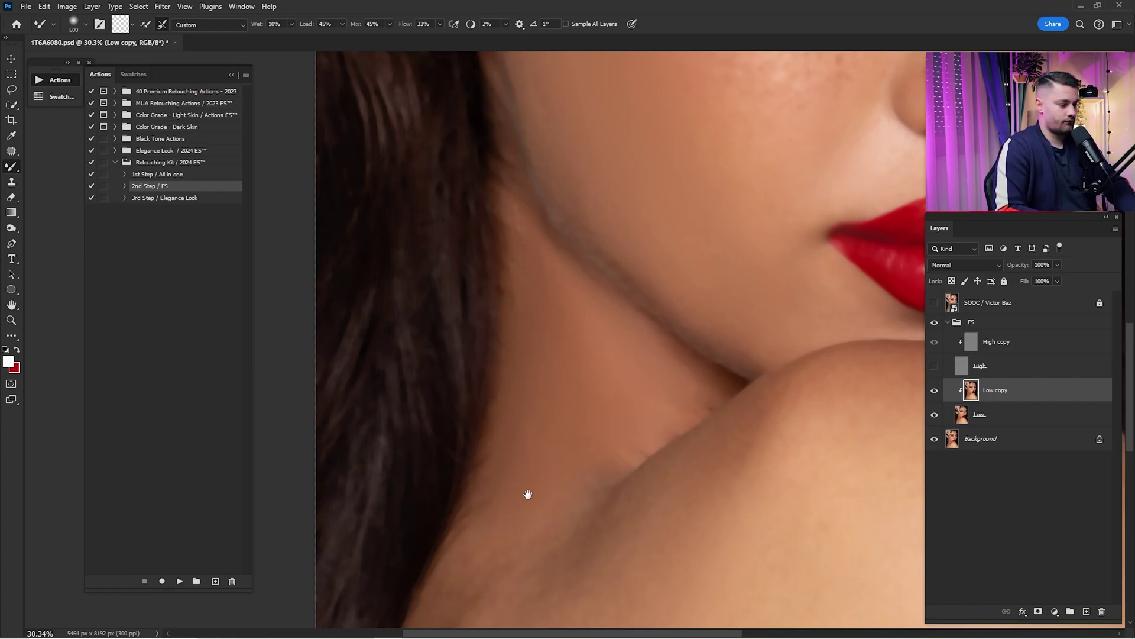
Smooth the tone transitions on the lower neck, beside the shoulder and under the jawline with the Mixer Brush, varying its size
{"action": "left_click_drag", "start_coordinate": [527, 494], "coordinate": [524, 332]}
{"action": "key", "text": "bracketleft"}
{"action": "key", "text": "bracketleft"}
{"action": "mouse_move", "coordinate": [630, 273]}
{"action": "left_mouse_down"}
{"action": "mouse_move", "coordinate": [613, 403]}
{"action": "mouse_move", "coordinate": [654, 371]}
{"action": "left_mouse_up"}
{"action": "key", "text": "bracketleft"}
{"action": "mouse_move", "coordinate": [484, 158]}
{"action": "left_mouse_down"}
{"action": "mouse_move", "coordinate": [531, 306]}
{"action": "mouse_move", "coordinate": [515, 275]}
{"action": "mouse_move", "coordinate": [515, 198]}
{"action": "mouse_move", "coordinate": [631, 365]}
{"action": "left_mouse_up"}
{"action": "key", "text": "bracketright"}
{"action": "key", "text": "bracketright"}
{"action": "key", "text": "bracketleft"}
{"action": "key", "text": "bracketleft"}
{"action": "key", "text": "bracketright"}
{"action": "key", "text": "bracketright"}
{"action": "key", "text": "bracketright"}
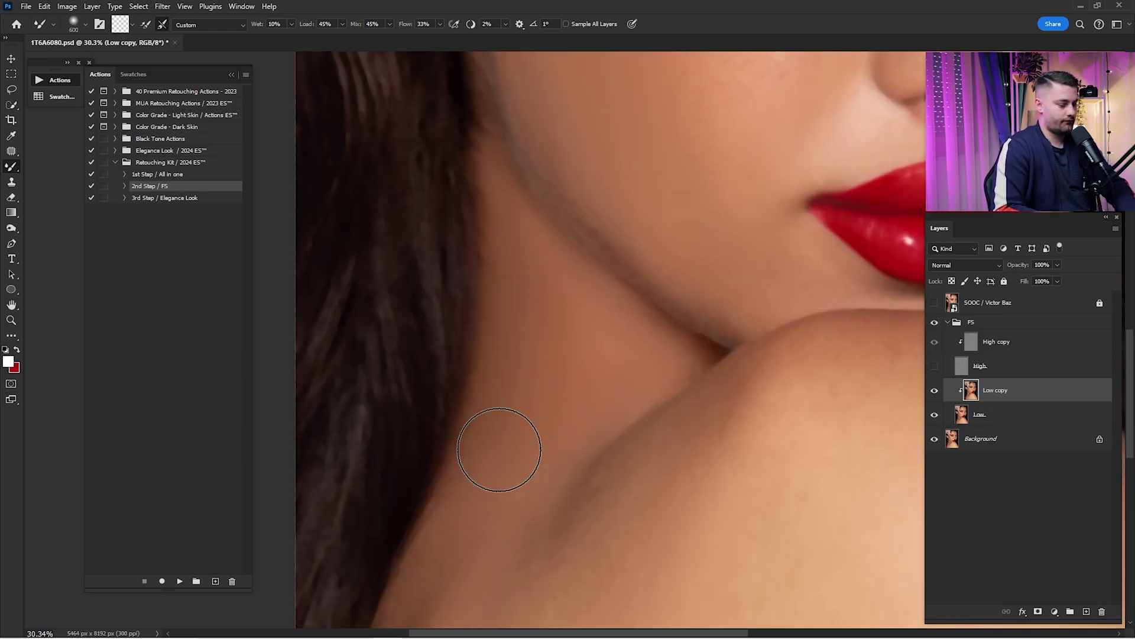
Show the High layer and compare the whole portrait with and without the FS group and the Low copy layer
{"action": "left_click", "coordinate": [934, 365]}
{"action": "left_click", "coordinate": [1017, 342]}
{"action": "key", "text": "ctrl+0"}
{"action": "left_click", "coordinate": [934, 323]}
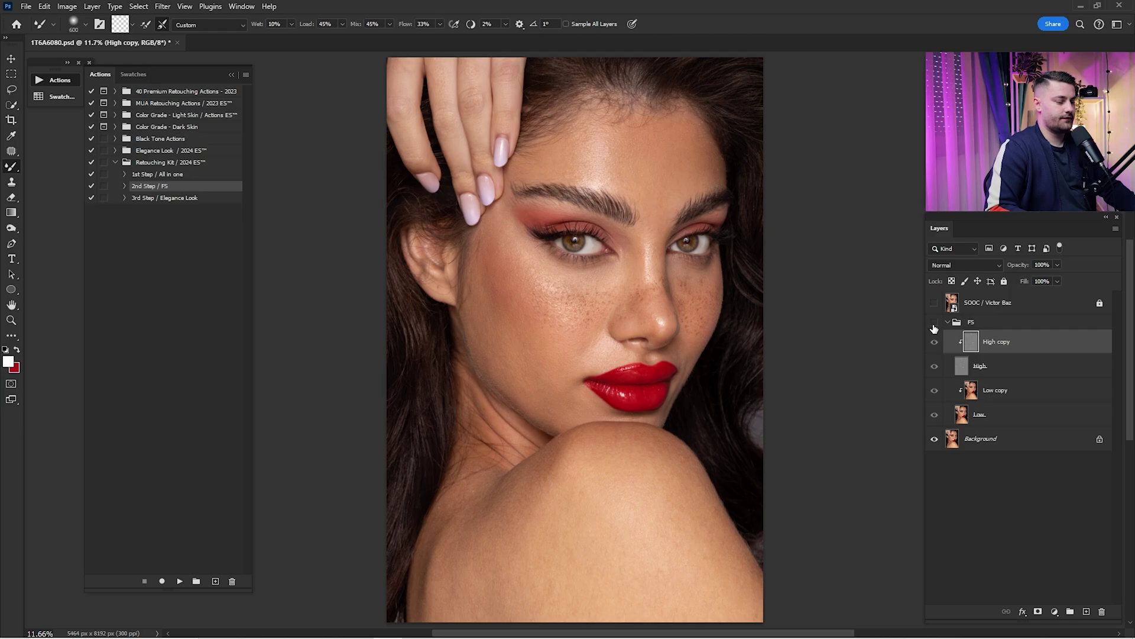
{"action": "left_click", "coordinate": [935, 323]}
{"action": "left_click", "coordinate": [934, 323]}
{"action": "left_click", "coordinate": [934, 325]}
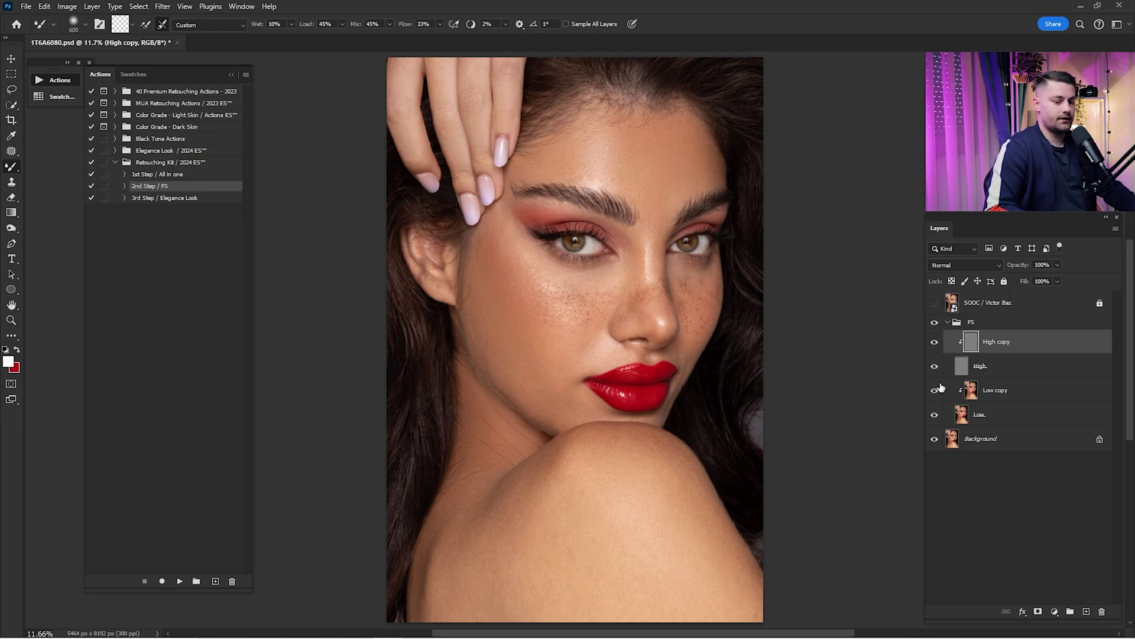
{"action": "left_click", "coordinate": [971, 395]}
{"action": "left_click", "coordinate": [934, 390]}
{"action": "left_click", "coordinate": [934, 390]}
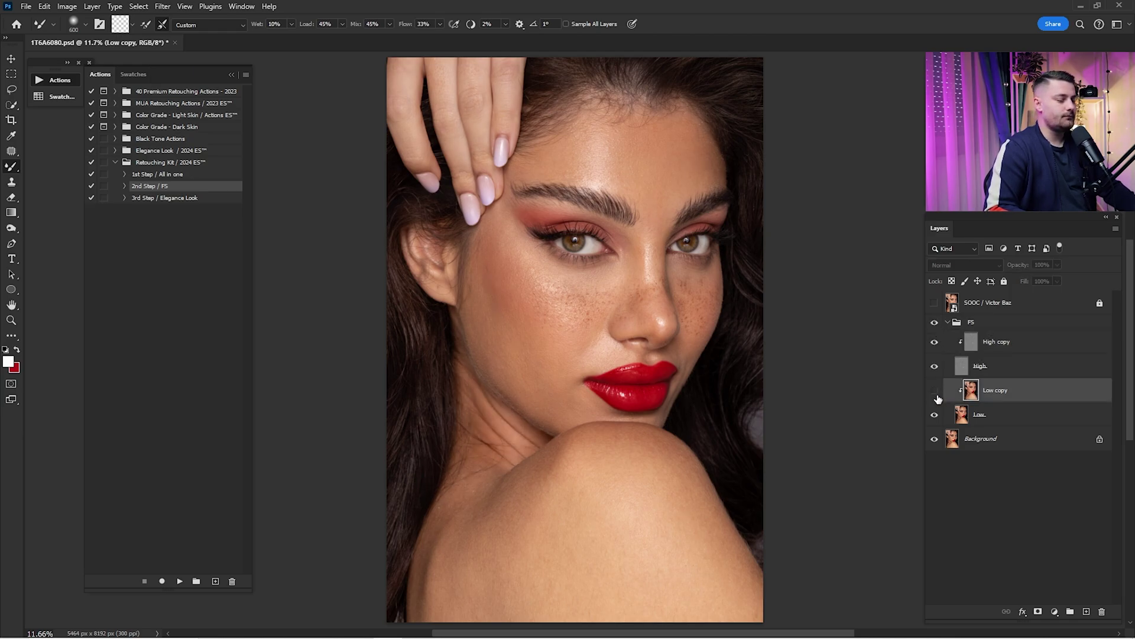
Select the High copy layer and set up the Clone Stamp tool with sampling limited to Current Layer for the neck hairs
{"action": "left_click", "coordinate": [994, 349]}
{"action": "key", "text": "z"}
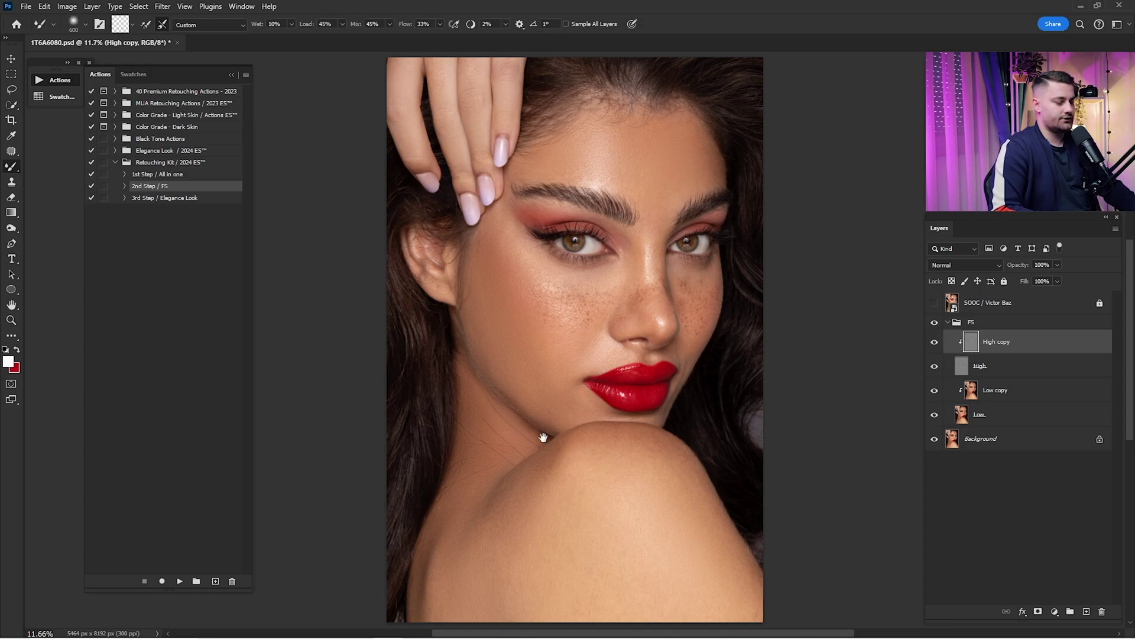
{"action": "left_click", "coordinate": [510, 428]}
{"action": "mouse_move", "coordinate": [510, 428]}
{"action": "left_mouse_down"}
{"action": "mouse_move", "coordinate": [560, 436]}
{"action": "mouse_move", "coordinate": [647, 350]}
{"action": "mouse_move", "coordinate": [613, 436]}
{"action": "mouse_move", "coordinate": [678, 416]}
{"action": "left_mouse_up"}
{"action": "key", "text": "z"}
{"action": "key", "text": "b"}
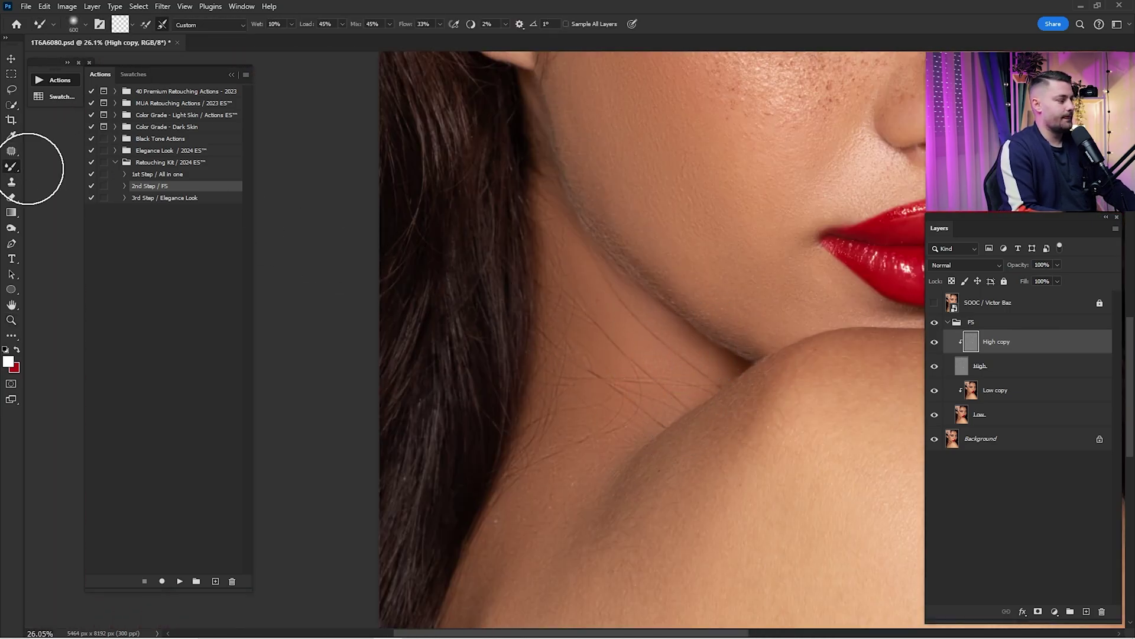
{"action": "left_click_drag", "start_coordinate": [742, 276], "coordinate": [703, 366]}
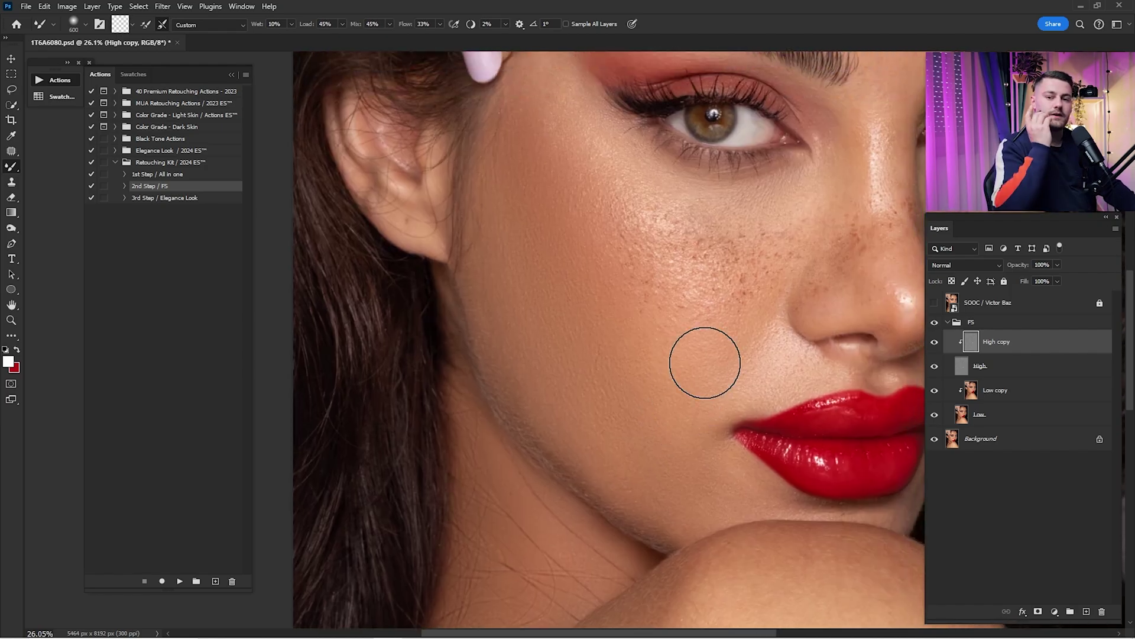
{"action": "left_click", "coordinate": [14, 182]}
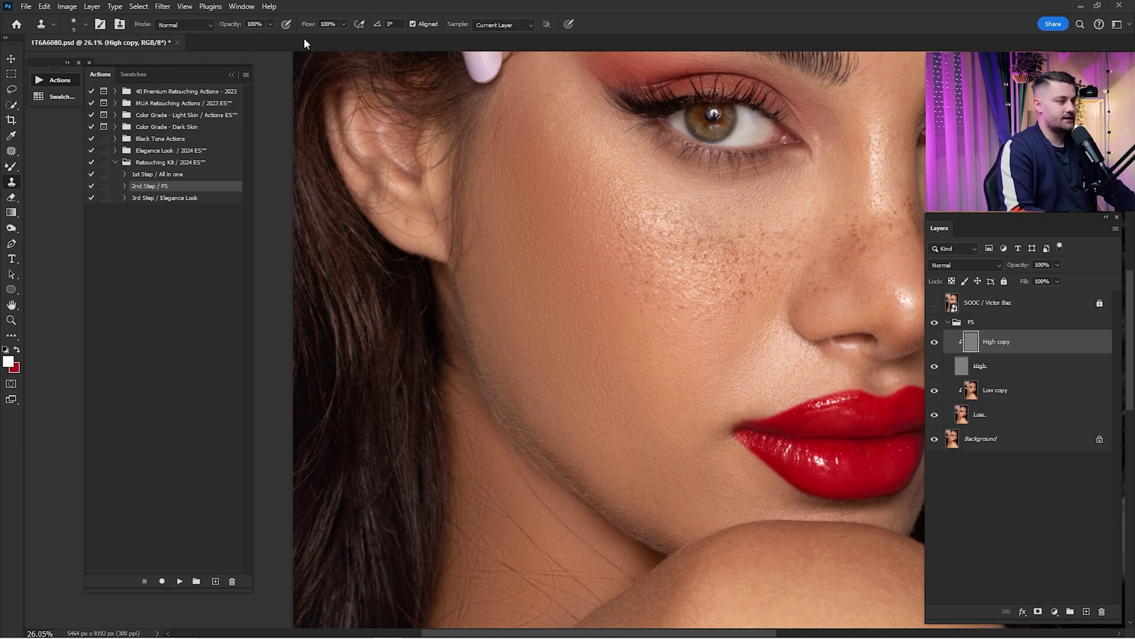
{"action": "left_click", "coordinate": [501, 26]}
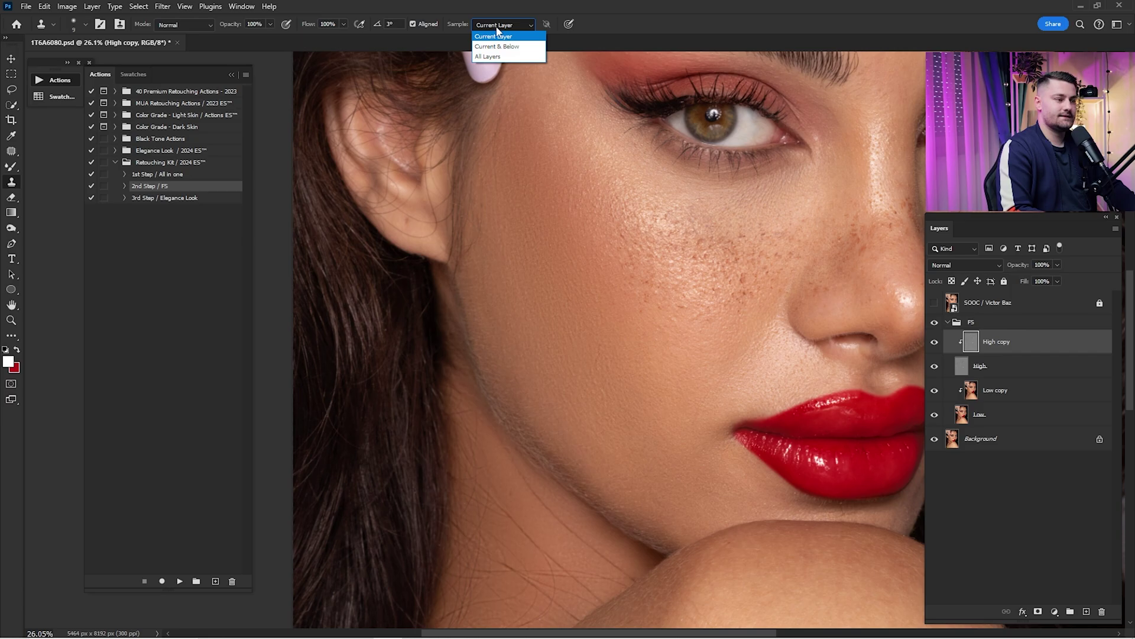
{"action": "left_click", "coordinate": [497, 37]}
{"action": "left_click", "coordinate": [556, 491]}
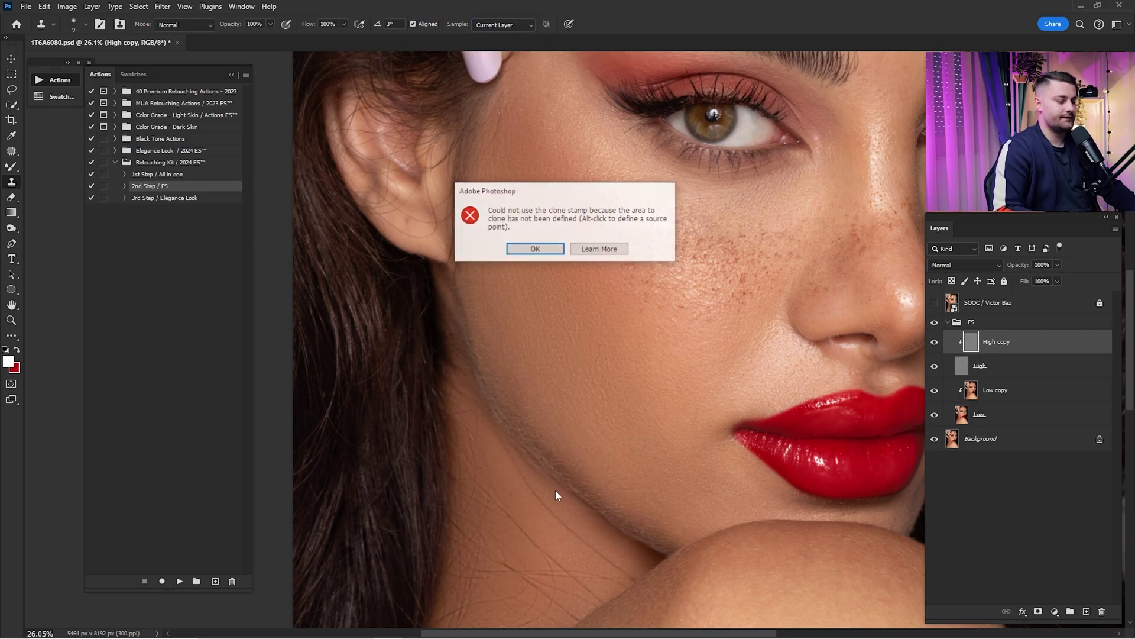
{"action": "left_click", "coordinate": [533, 248]}
Clone clean skin texture over the small dark mark and the upper end of the stray hair below the jawline
{"action": "key", "text": "z"}
{"action": "mouse_move", "coordinate": [543, 504]}
{"action": "left_mouse_down"}
{"action": "mouse_move", "coordinate": [568, 523]}
{"action": "mouse_move", "coordinate": [530, 398]}
{"action": "mouse_move", "coordinate": [558, 408]}
{"action": "left_mouse_up"}
{"action": "key", "text": "s"}
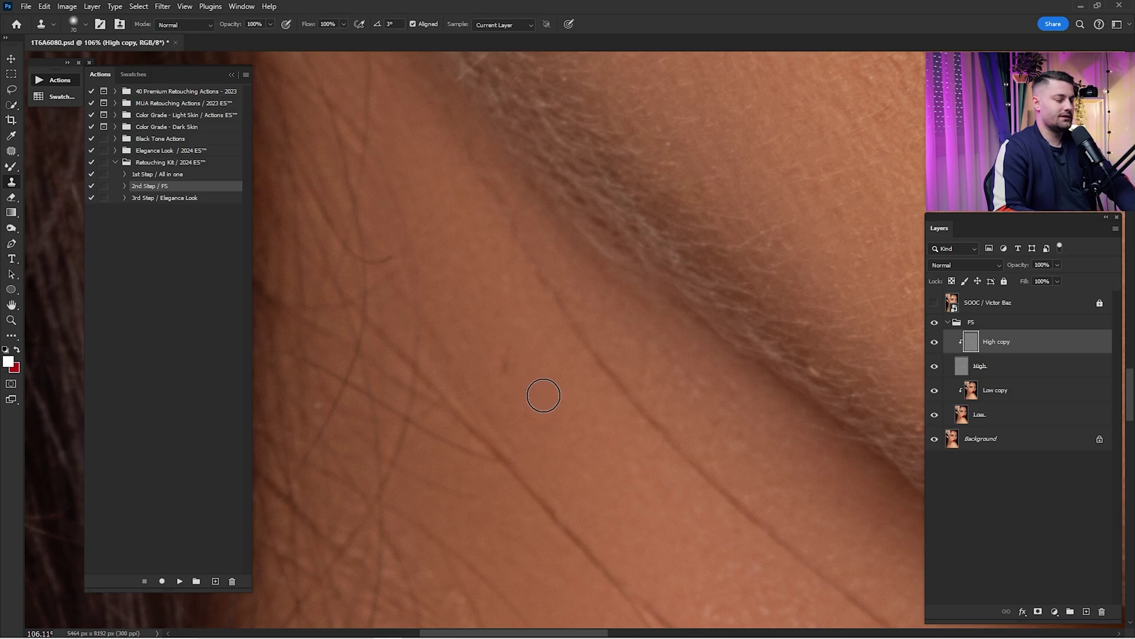
{"action": "key", "text": "alt"}
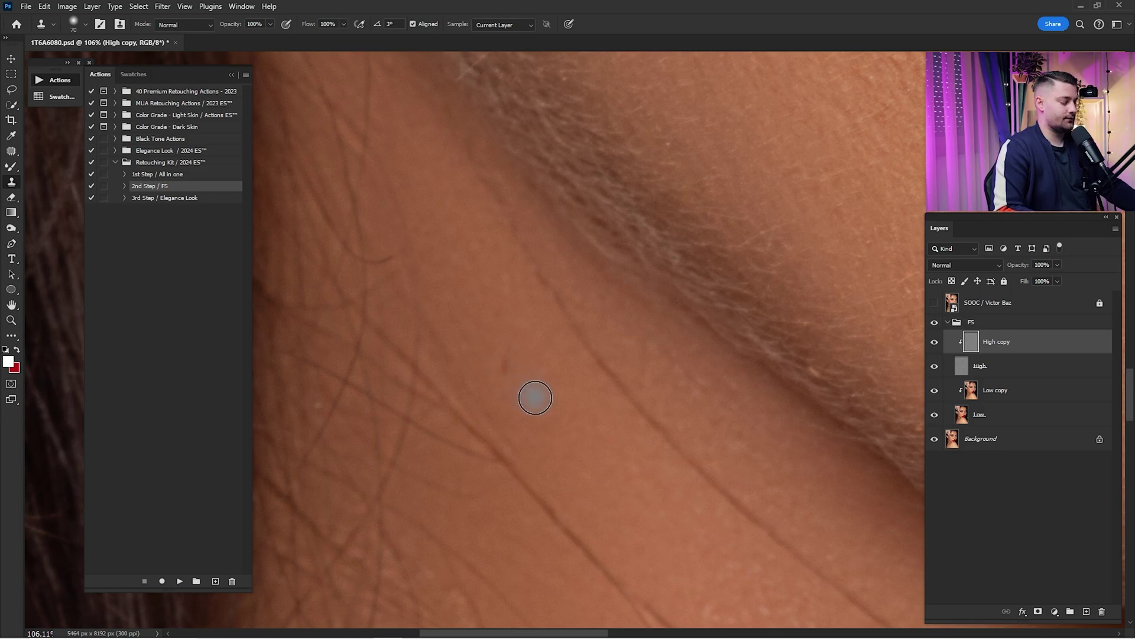
{"action": "left_click", "coordinate": [501, 354]}
{"action": "left_click", "coordinate": [514, 334], "text": "alt"}
{"action": "left_click_drag", "start_coordinate": [559, 304], "coordinate": [579, 336]}
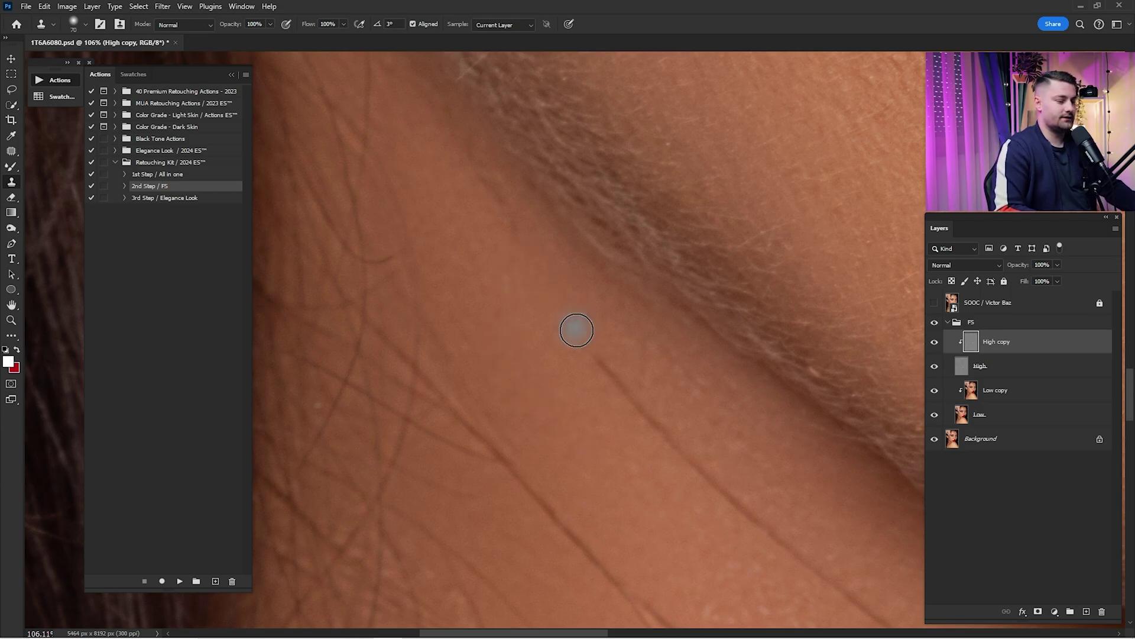
Enlarge the clone brush to 90 px and remove the rest of that stray hair down to the shoulder, resampling nearby skin
{"action": "key", "text": "bracketright"}
{"action": "key", "text": "bracketright"}
{"action": "key", "text": "space"}
{"action": "left_click_drag", "start_coordinate": [576, 403], "coordinate": [512, 324]}
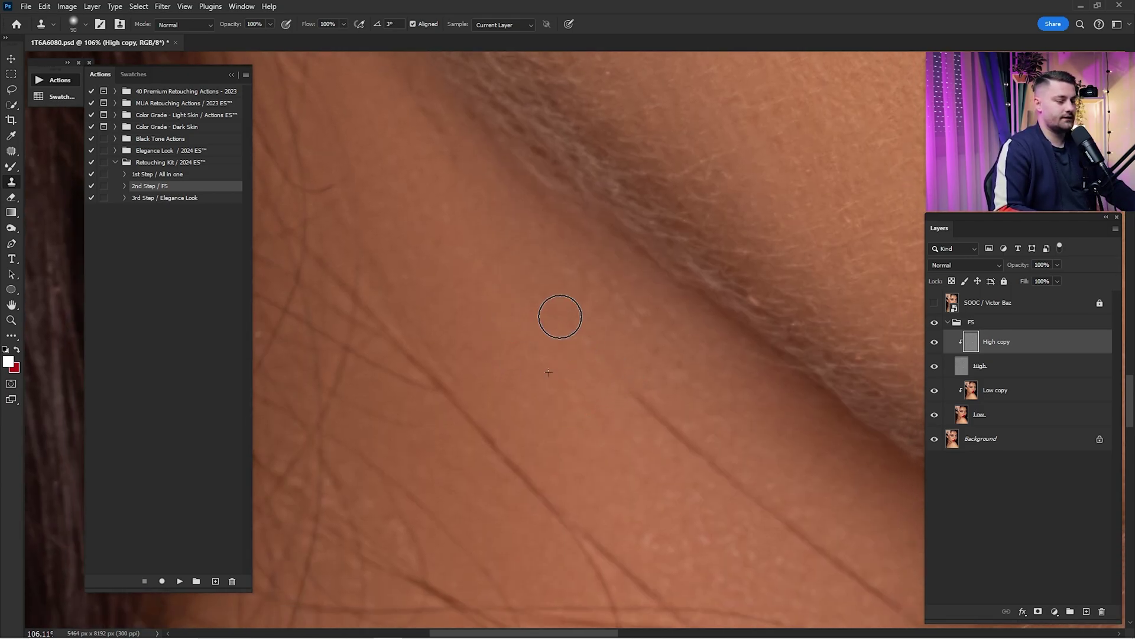
{"action": "key", "text": "space"}
{"action": "left_click_drag", "start_coordinate": [664, 406], "coordinate": [639, 278]}
{"action": "left_click", "coordinate": [607, 302], "text": "alt"}
{"action": "left_click_drag", "start_coordinate": [665, 319], "coordinate": [685, 352]}
{"action": "left_click", "coordinate": [657, 329], "text": "alt"}
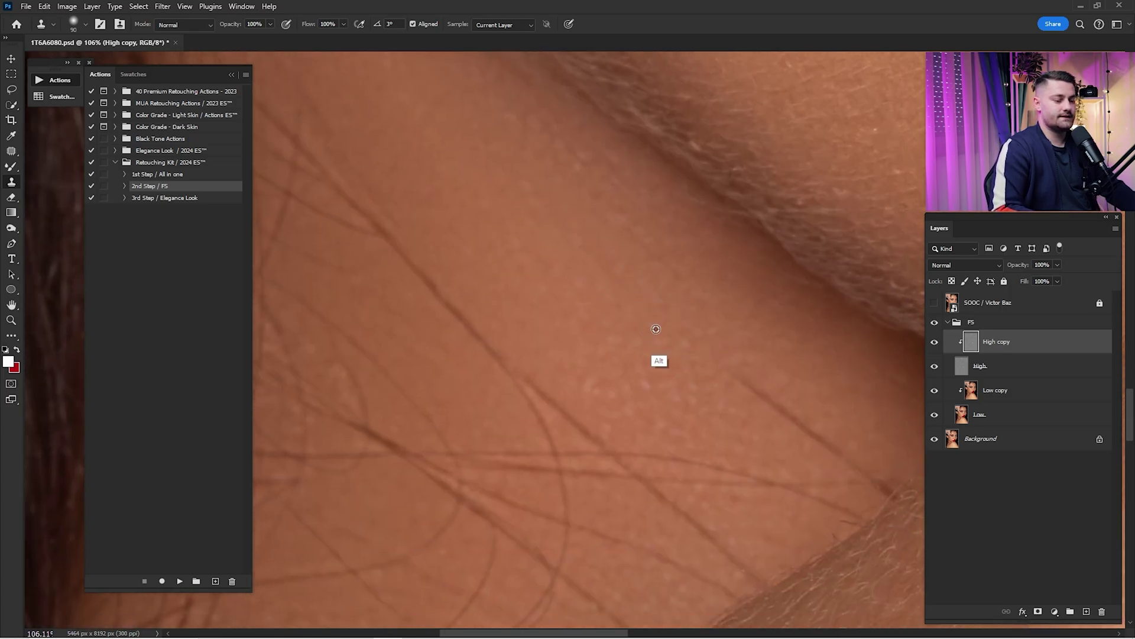
{"action": "left_click_drag", "start_coordinate": [744, 380], "coordinate": [843, 456]}
{"action": "key", "text": "space"}
{"action": "left_click_drag", "start_coordinate": [796, 282], "coordinate": [753, 246]}
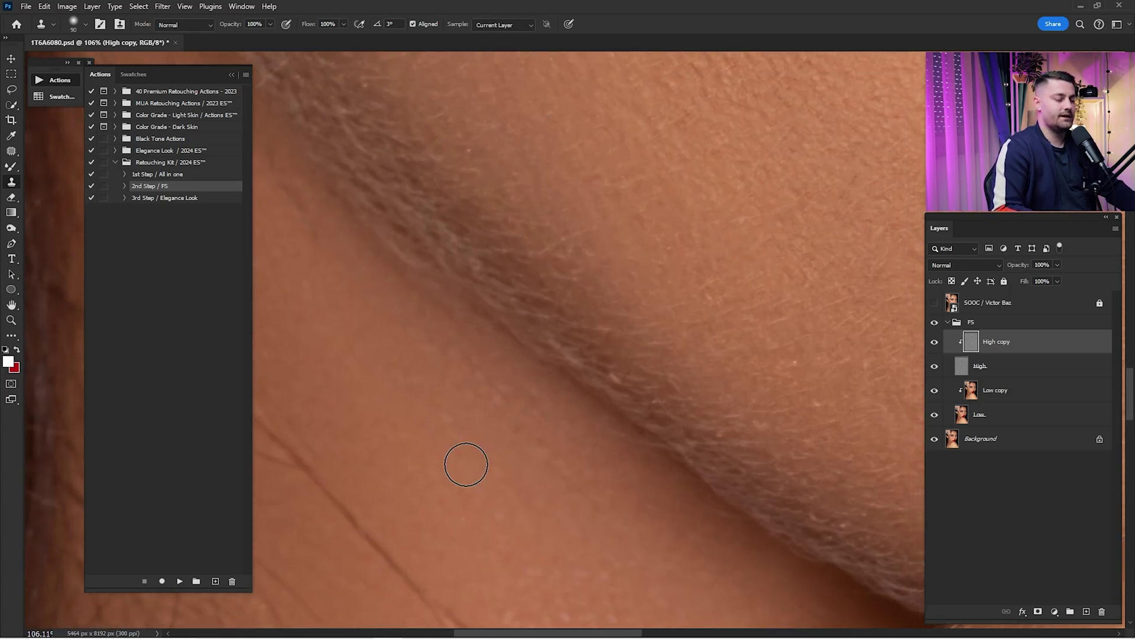
Clone clean texture over the upper part of the second long diagonal hair across the middle of the neck
{"action": "key", "text": "z"}
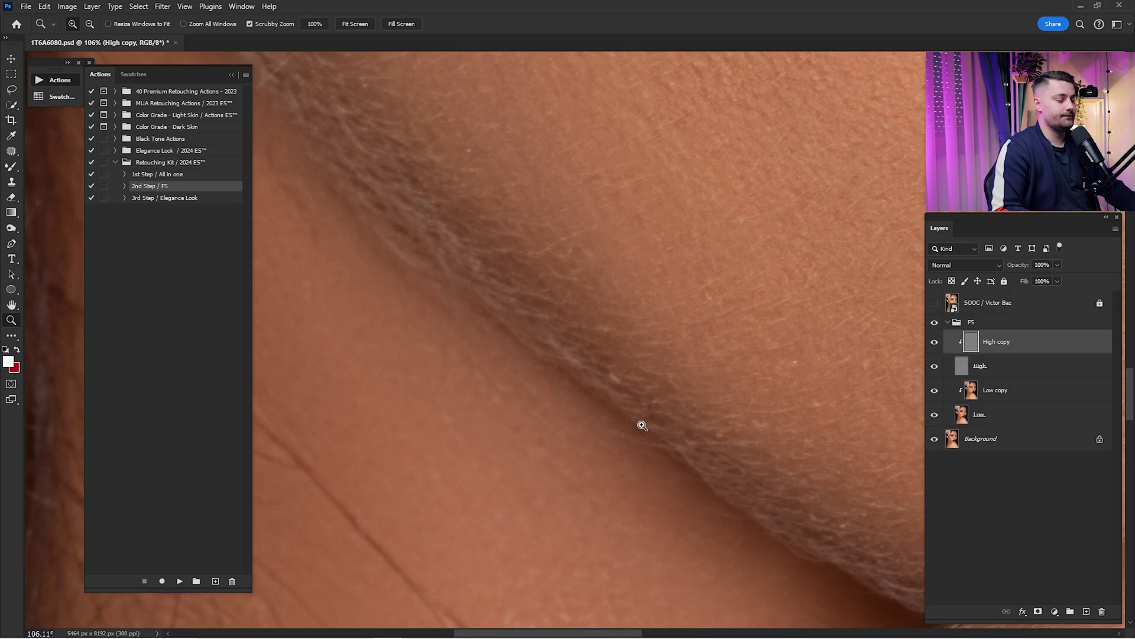
{"action": "left_click_drag", "start_coordinate": [641, 424], "coordinate": [585, 423]}
{"action": "key", "text": "space"}
{"action": "left_click_drag", "start_coordinate": [636, 408], "coordinate": [615, 304]}
{"action": "key", "text": "z"}
{"action": "left_click_drag", "start_coordinate": [656, 399], "coordinate": [716, 398]}
{"action": "key", "text": "s"}
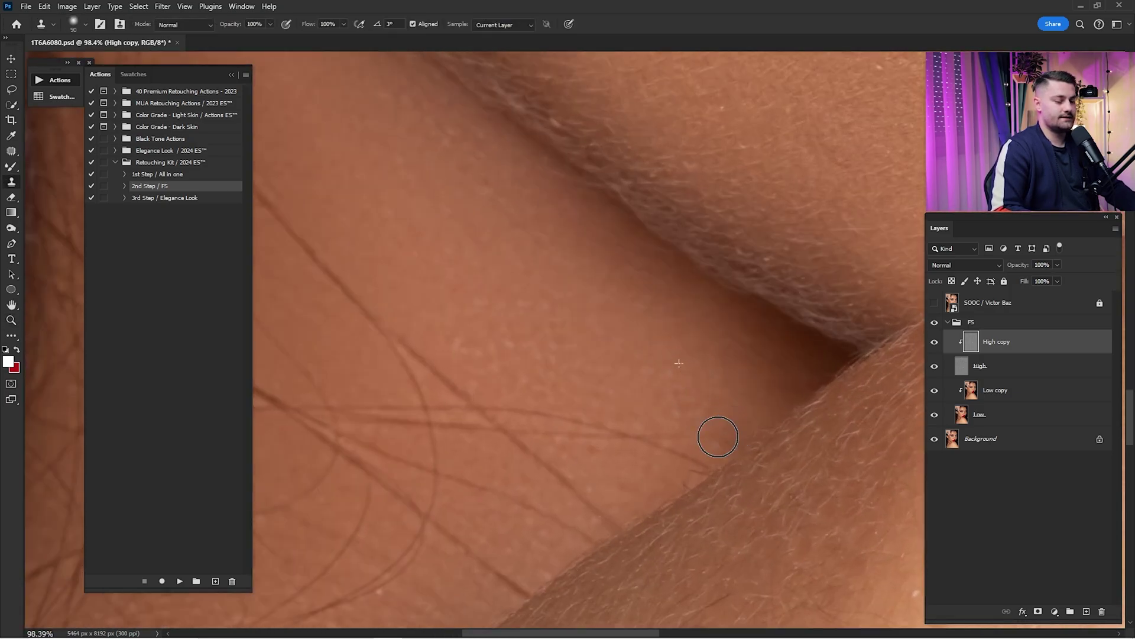
{"action": "key", "text": "space"}
{"action": "mouse_move", "coordinate": [487, 197]}
{"action": "left_mouse_down"}
{"action": "mouse_move", "coordinate": [662, 387]}
{"action": "mouse_move", "coordinate": [752, 514]}
{"action": "left_mouse_up"}
{"action": "left_click", "coordinate": [601, 375], "text": "alt"}
{"action": "mouse_move", "coordinate": [565, 426]}
{"action": "left_mouse_down"}
{"action": "mouse_move", "coordinate": [687, 558]}
{"action": "mouse_move", "coordinate": [550, 357]}
{"action": "mouse_move", "coordinate": [647, 444]}
{"action": "mouse_move", "coordinate": [552, 310]}
{"action": "mouse_move", "coordinate": [552, 330]}
{"action": "left_mouse_up"}
{"action": "key", "text": "space"}
{"action": "left_click", "coordinate": [548, 314], "text": "alt"}
Enlarge the clone brush to 125 px and cover the crossing hairs on the lower neck beside the shoulder
{"action": "key", "text": "z"}
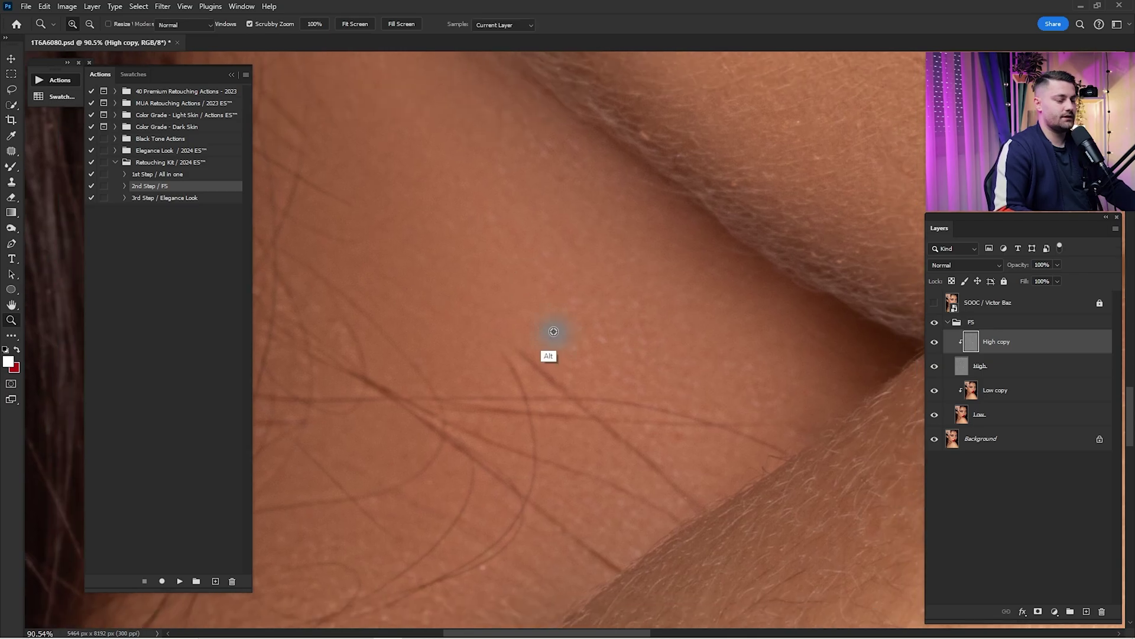
{"action": "key", "text": "bracketright"}
{"action": "key", "text": "bracketright"}
{"action": "mouse_move", "coordinate": [616, 438]}
{"action": "left_mouse_down"}
{"action": "mouse_move", "coordinate": [639, 452]}
{"action": "mouse_move", "coordinate": [606, 421]}
{"action": "left_mouse_up"}
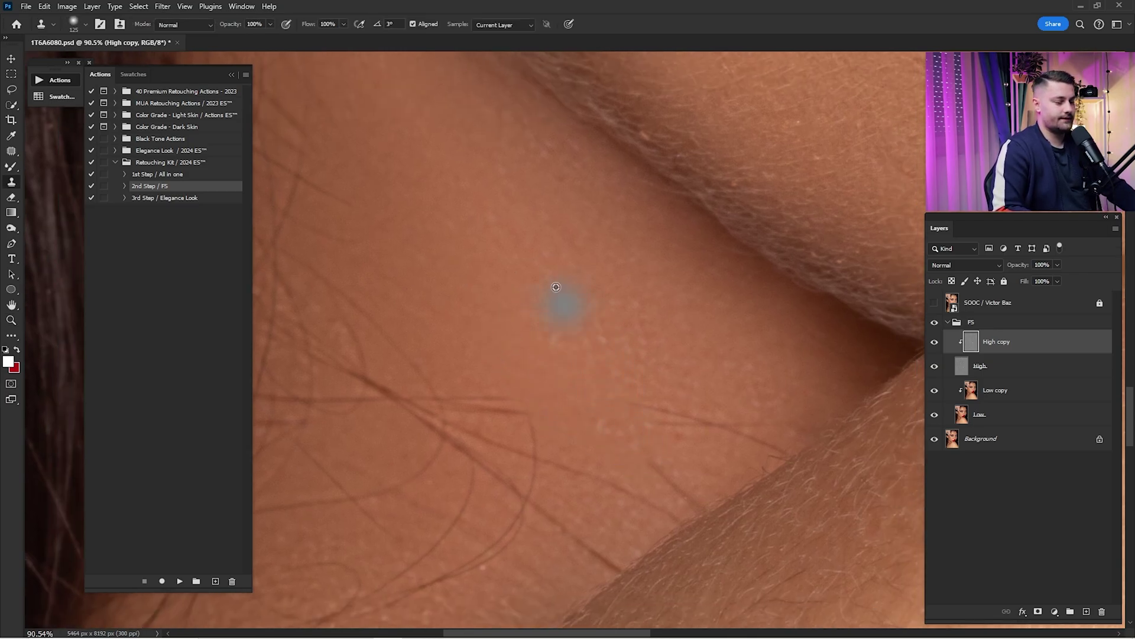
{"action": "left_click", "coordinate": [548, 307], "text": "alt"}
{"action": "left_click_drag", "start_coordinate": [755, 427], "coordinate": [709, 421]}
{"action": "key", "text": "space"}
{"action": "left_click_drag", "start_coordinate": [533, 344], "coordinate": [668, 365]}
{"action": "mouse_move", "coordinate": [640, 485]}
{"action": "left_mouse_down"}
{"action": "mouse_move", "coordinate": [559, 379]}
{"action": "mouse_move", "coordinate": [524, 426]}
{"action": "left_mouse_up"}
Clone freshly sampled skin texture over the loose hairs on the neck near the hairline with a larger brush
{"action": "key", "text": "space"}
{"action": "mouse_move", "coordinate": [503, 194]}
{"action": "left_mouse_down"}
{"action": "mouse_move", "coordinate": [501, 314]}
{"action": "mouse_move", "coordinate": [473, 221]}
{"action": "left_mouse_up"}
{"action": "left_click", "coordinate": [514, 258], "text": "alt"}
{"action": "key", "text": "bracketright"}
{"action": "key", "text": "bracketright"}
{"action": "key", "text": "space"}
{"action": "mouse_move", "coordinate": [503, 346]}
{"action": "left_mouse_down"}
{"action": "mouse_move", "coordinate": [593, 473]}
{"action": "mouse_move", "coordinate": [508, 408]}
{"action": "mouse_move", "coordinate": [676, 325]}
{"action": "left_mouse_up"}
{"action": "key", "text": "space"}
{"action": "key", "text": "space"}
{"action": "left_click", "coordinate": [637, 357], "text": "alt"}
{"action": "left_click_drag", "start_coordinate": [527, 464], "coordinate": [371, 518]}
Clean up the remaining fine hairs along the neck's hairline below the ear, reducing the clone brush to 80 px
{"action": "key", "text": "space"}
{"action": "left_click_drag", "start_coordinate": [423, 177], "coordinate": [456, 520]}
{"action": "key", "text": "space"}
{"action": "left_click_drag", "start_coordinate": [583, 237], "coordinate": [573, 319]}
{"action": "key", "text": "j"}
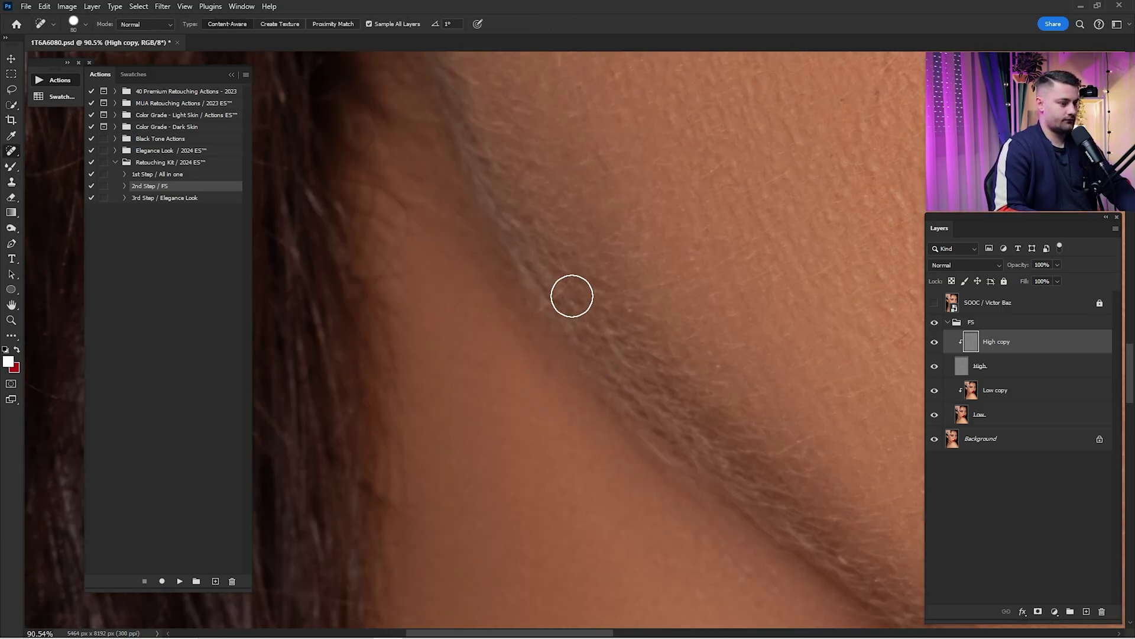
{"action": "left_click_drag", "start_coordinate": [498, 325], "coordinate": [534, 340]}
{"action": "key", "text": "s"}
{"action": "key", "text": "bracketleft"}
{"action": "key", "text": "bracketleft"}
{"action": "key", "text": "bracketleft"}
{"action": "key", "text": "bracketleft"}
{"action": "key", "text": "bracketleft"}
{"action": "key", "text": "space"}
{"action": "left_click_drag", "start_coordinate": [456, 335], "coordinate": [499, 279]}
{"action": "key", "text": "space"}
{"action": "left_click_drag", "start_coordinate": [467, 449], "coordinate": [479, 332]}
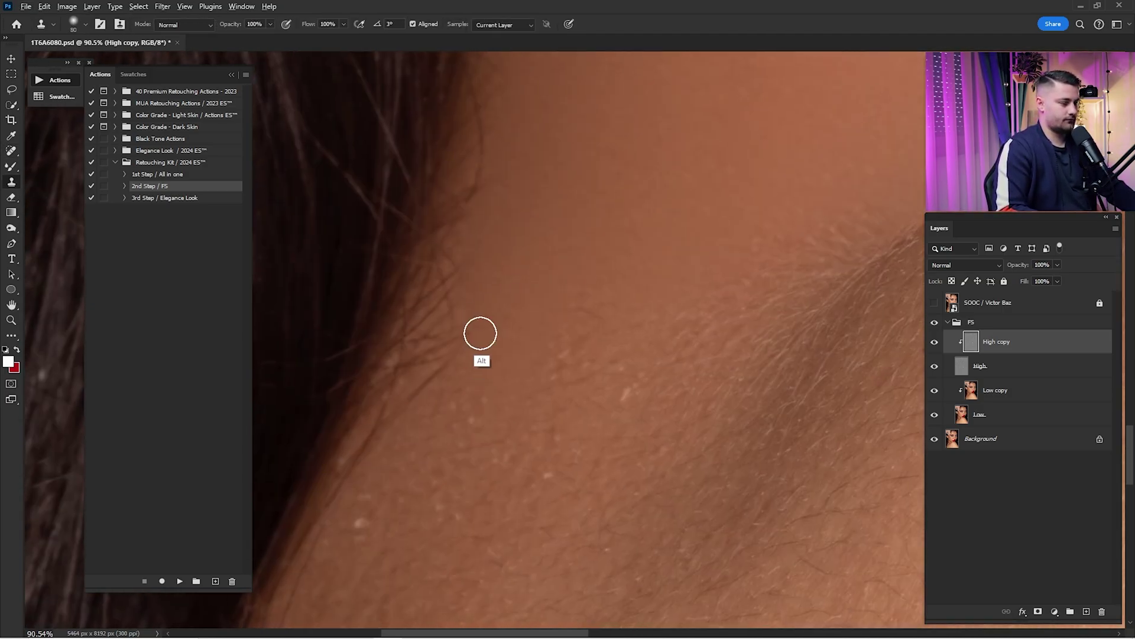
Clone skin texture over the stray hairs at the base of the neck beside the dark hair with a 175 px brush
{"action": "key", "text": "bracketright"}
{"action": "key", "text": "bracketright"}
{"action": "key", "text": "bracketright"}
{"action": "key", "text": "bracketright"}
{"action": "key", "text": "bracketright"}
{"action": "left_click", "coordinate": [570, 235], "text": "alt"}
{"action": "left_click", "coordinate": [576, 295]}
{"action": "key", "text": "space"}
{"action": "mouse_move", "coordinate": [530, 166]}
{"action": "left_mouse_down"}
{"action": "mouse_move", "coordinate": [481, 401]}
{"action": "mouse_move", "coordinate": [473, 249]}
{"action": "left_mouse_up"}
{"action": "left_click", "coordinate": [552, 331], "text": "alt"}
{"action": "left_click_drag", "start_coordinate": [548, 248], "coordinate": [601, 185]}
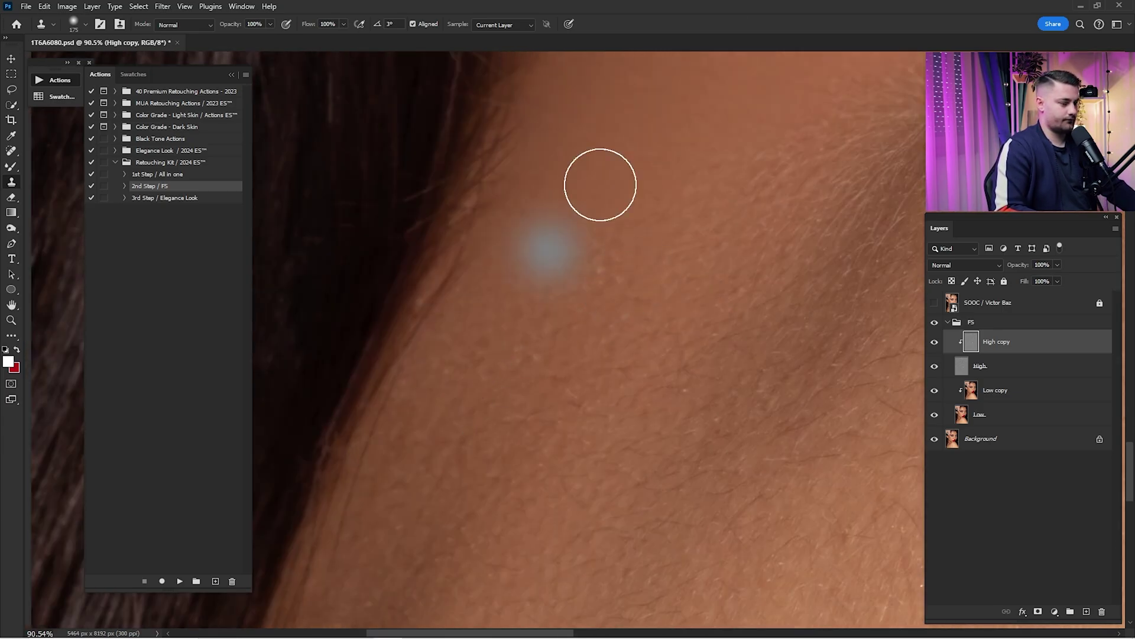
Compare the full portrait with and without the FS group to check the neck cleanup
{"action": "key", "text": "ctrl+0"}
{"action": "left_click", "coordinate": [935, 322]}
{"action": "left_click", "coordinate": [934, 323]}
{"action": "left_click", "coordinate": [935, 325]}
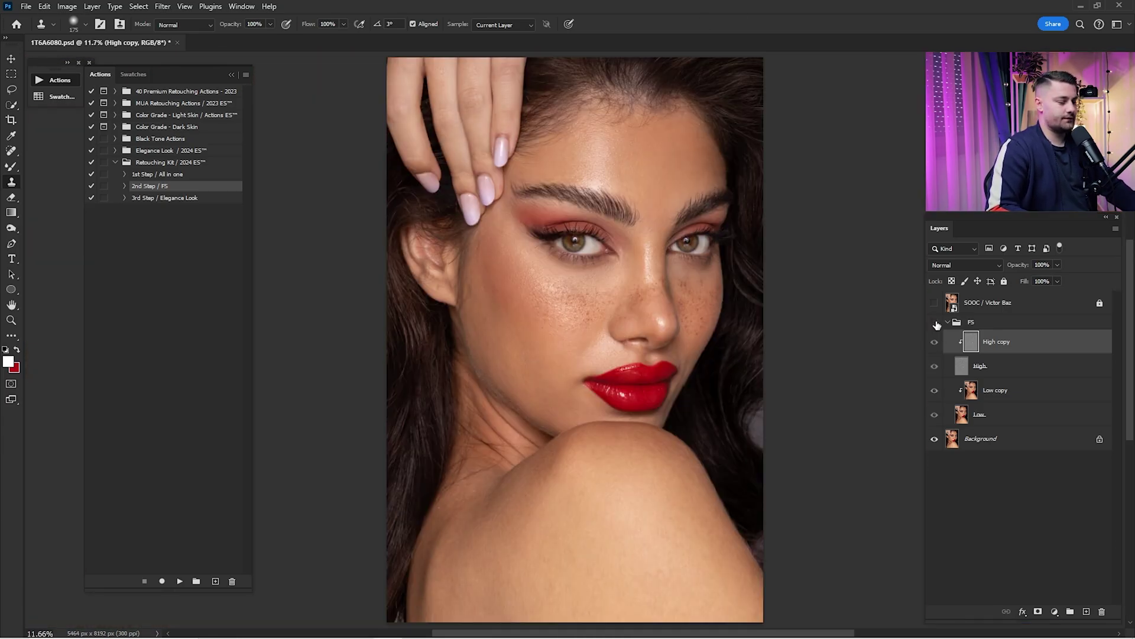
{"action": "left_click", "coordinate": [937, 325]}
Check the portrait without the FS group and add a white layer mask to the group for brushing
{"action": "left_click", "coordinate": [961, 327]}
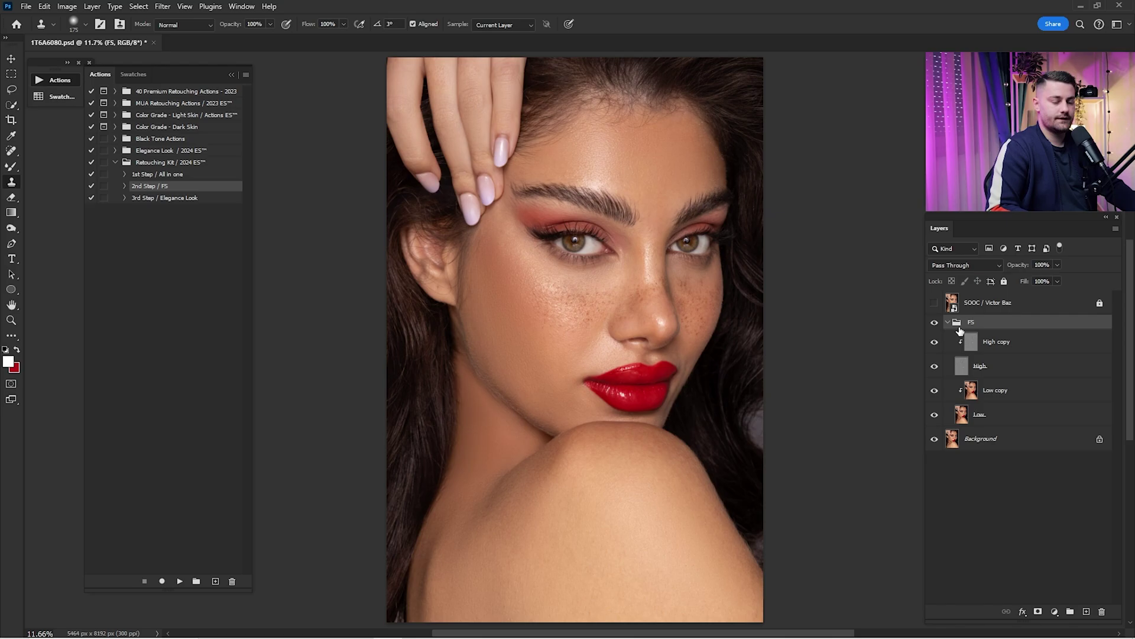
{"action": "left_click", "coordinate": [934, 324]}
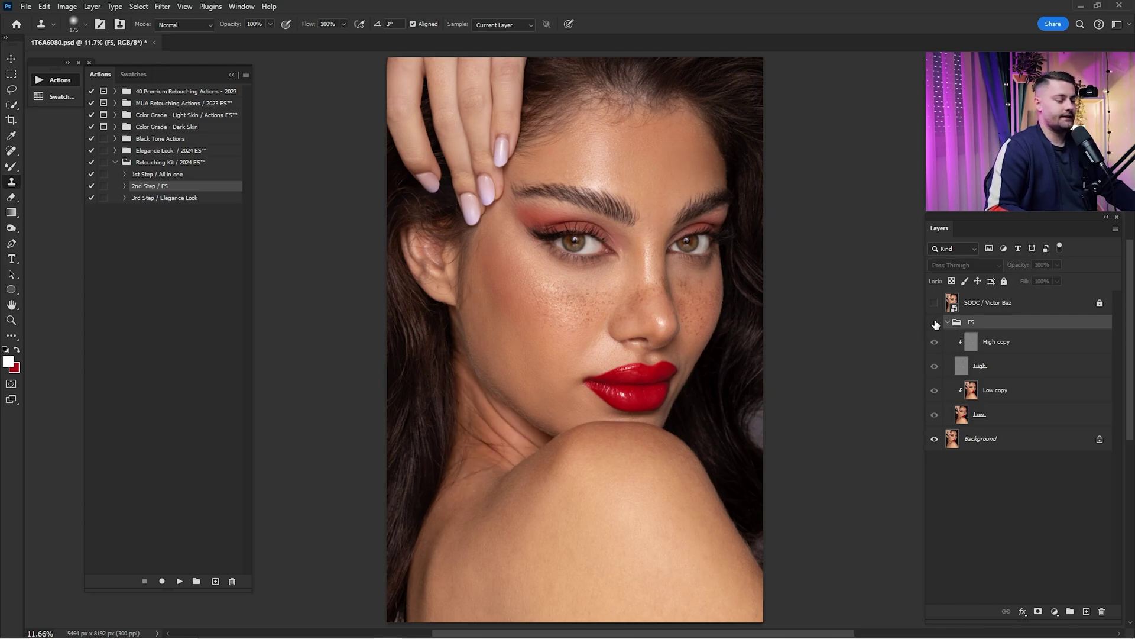
{"action": "left_click", "coordinate": [933, 324]}
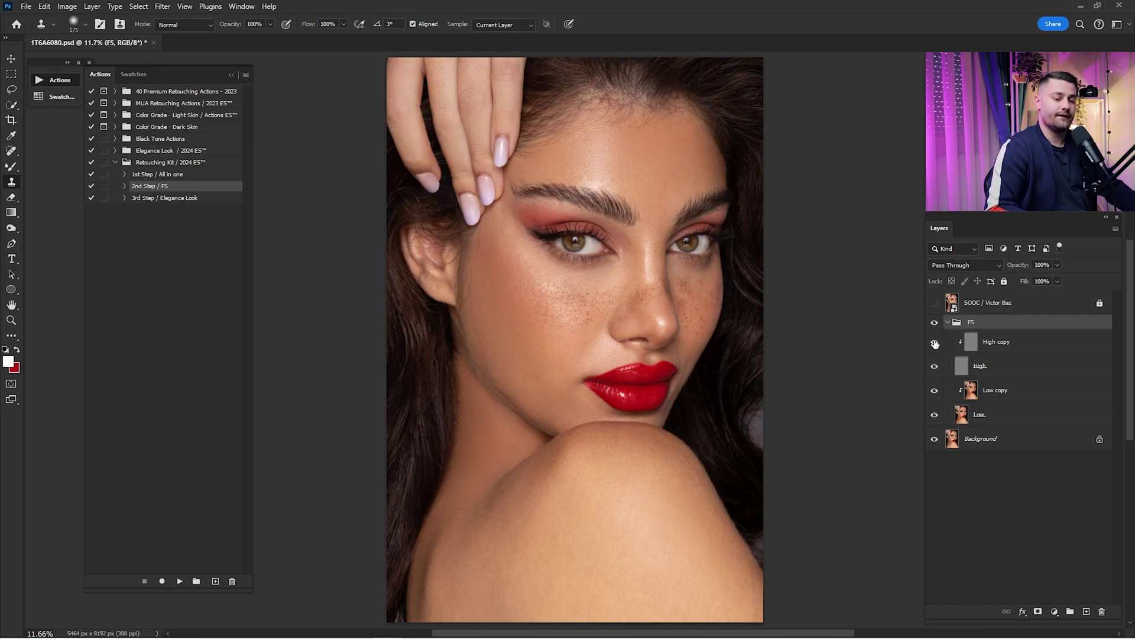
{"action": "left_click", "coordinate": [1038, 612]}
{"action": "key", "text": "b"}
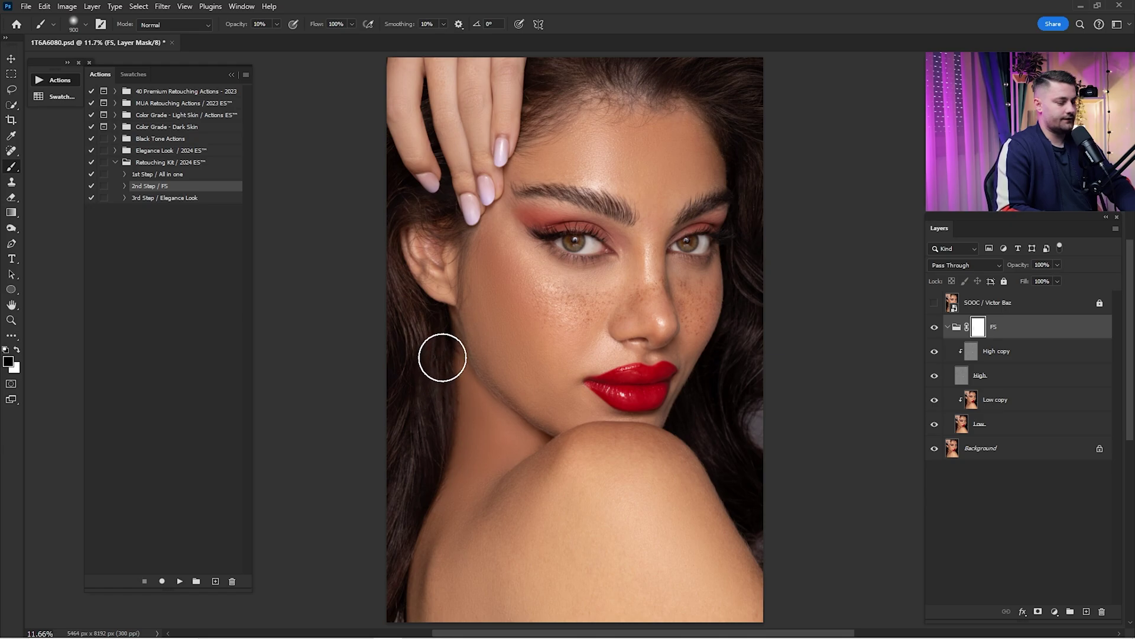
Paint black softly at 10% opacity on the FS mask along the jaw and neck below the ear, adjusting the brush to 1000 px
{"action": "key", "text": "bracketright"}
{"action": "key", "text": "bracketright"}
{"action": "key", "text": "bracketright"}
{"action": "key", "text": "bracketright"}
{"action": "key", "text": "bracketright"}
{"action": "key", "text": "bracketright"}
{"action": "key", "text": "bracketright"}
{"action": "key", "text": "bracketright"}
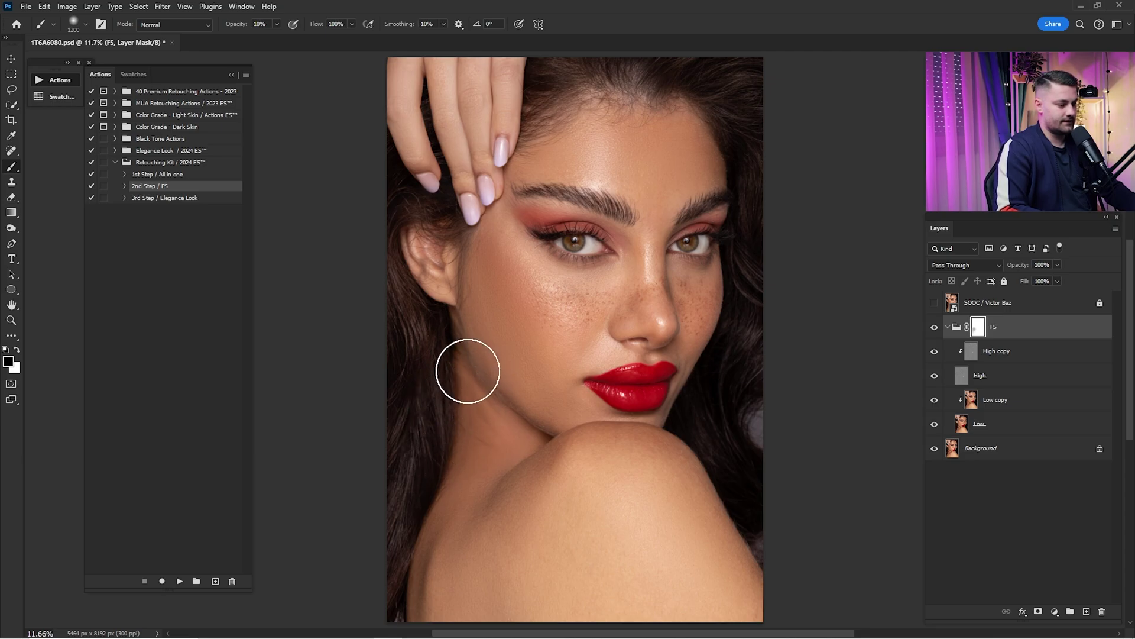
{"action": "left_click", "coordinate": [933, 329]}
{"action": "left_click", "coordinate": [934, 328]}
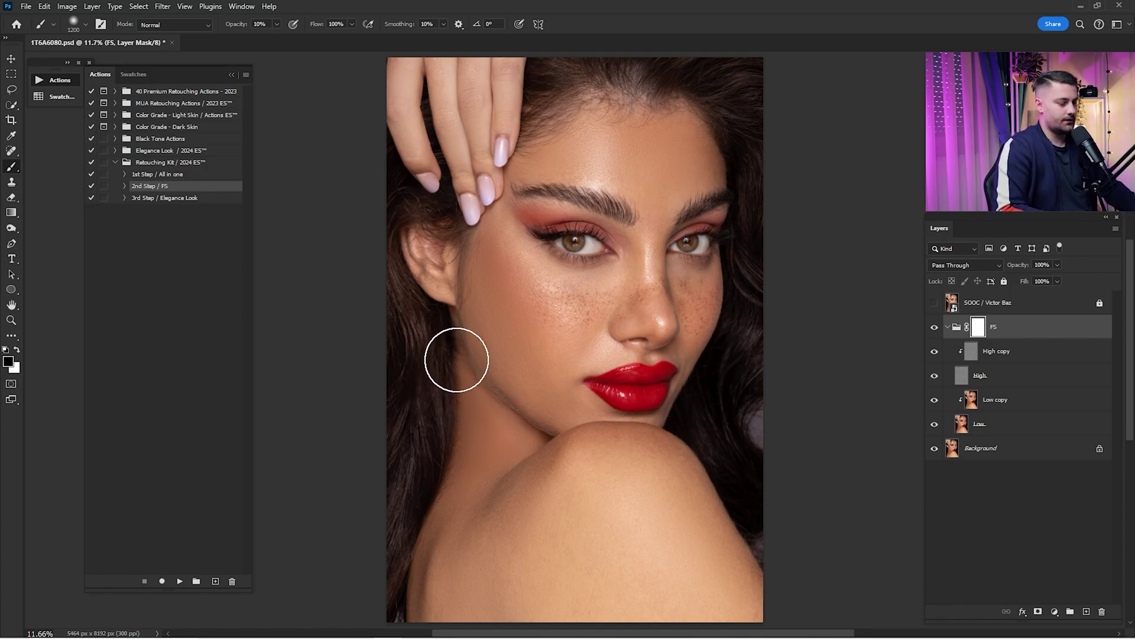
{"action": "key", "text": "bracketleft"}
{"action": "key", "text": "bracketleft"}
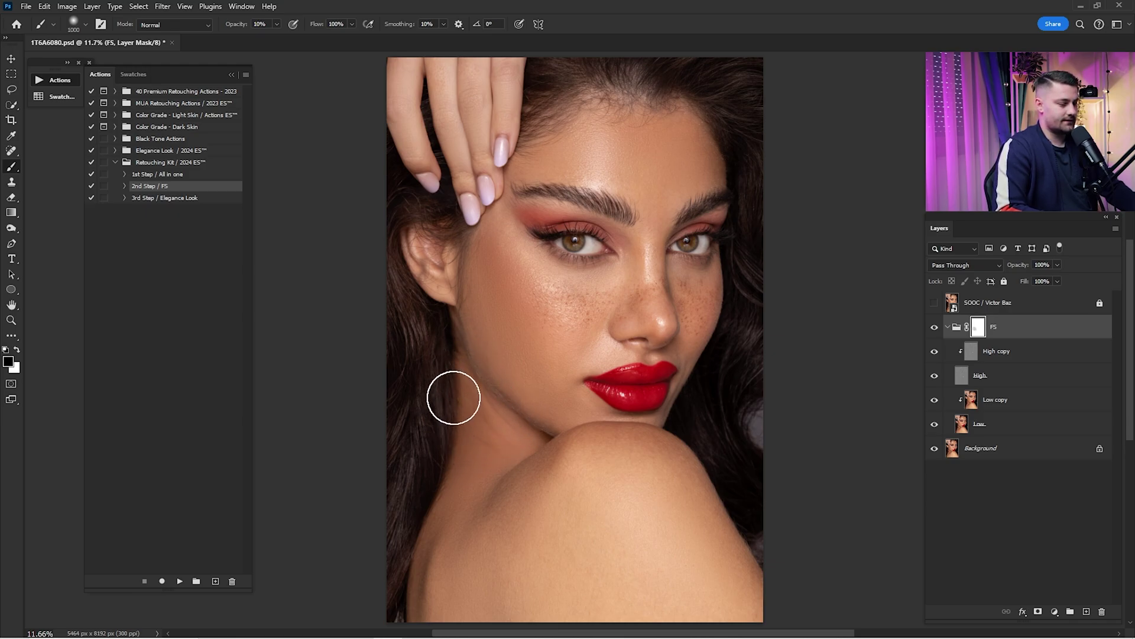
Compare the portrait with and without the masked FS group, focusing on the neck and jaw
{"action": "left_click", "coordinate": [934, 327]}
{"action": "left_click", "coordinate": [935, 327]}
{"action": "left_click", "coordinate": [937, 326]}
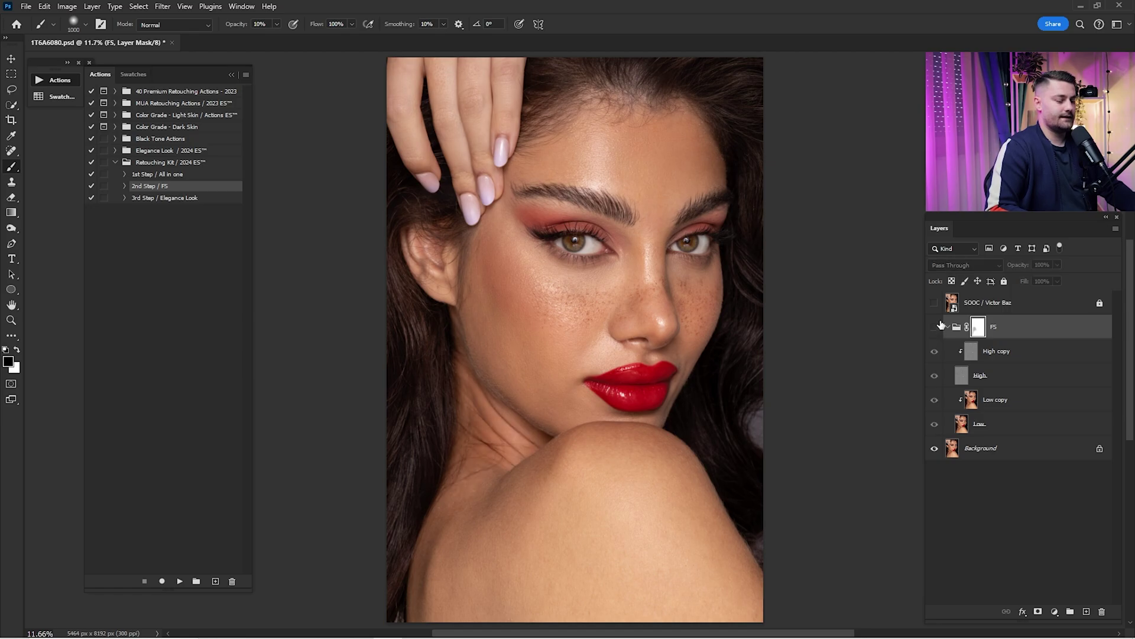
{"action": "left_click", "coordinate": [935, 327]}
{"action": "left_click", "coordinate": [935, 328]}
{"action": "left_click", "coordinate": [936, 328]}
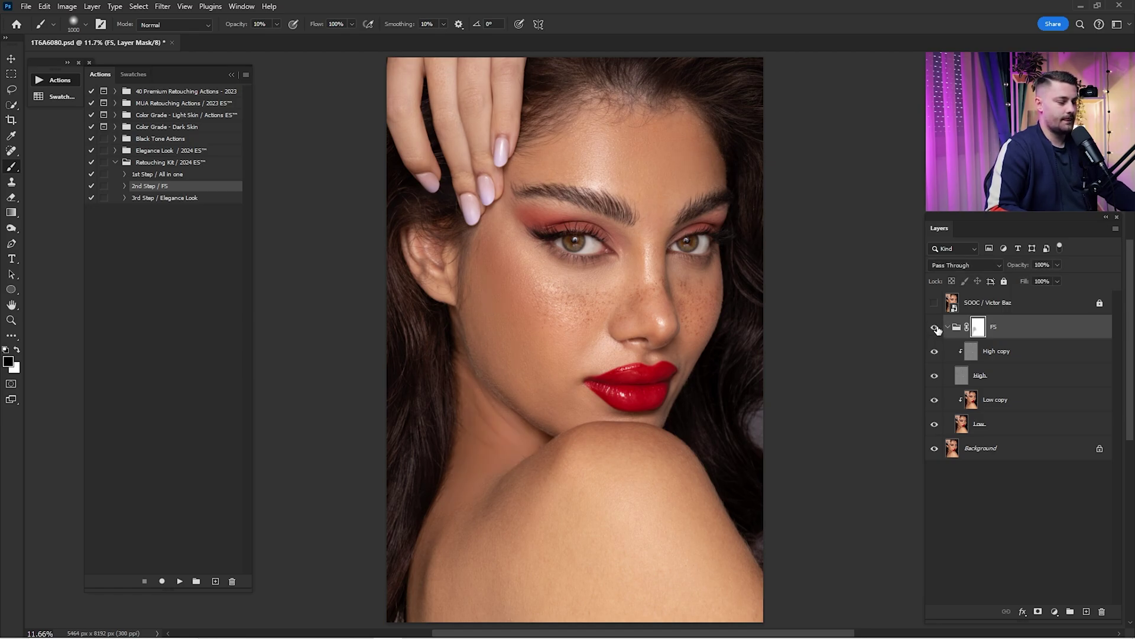
{"action": "left_click", "coordinate": [935, 328]}
{"action": "left_click", "coordinate": [935, 328]}
{"action": "left_click", "coordinate": [935, 327]}
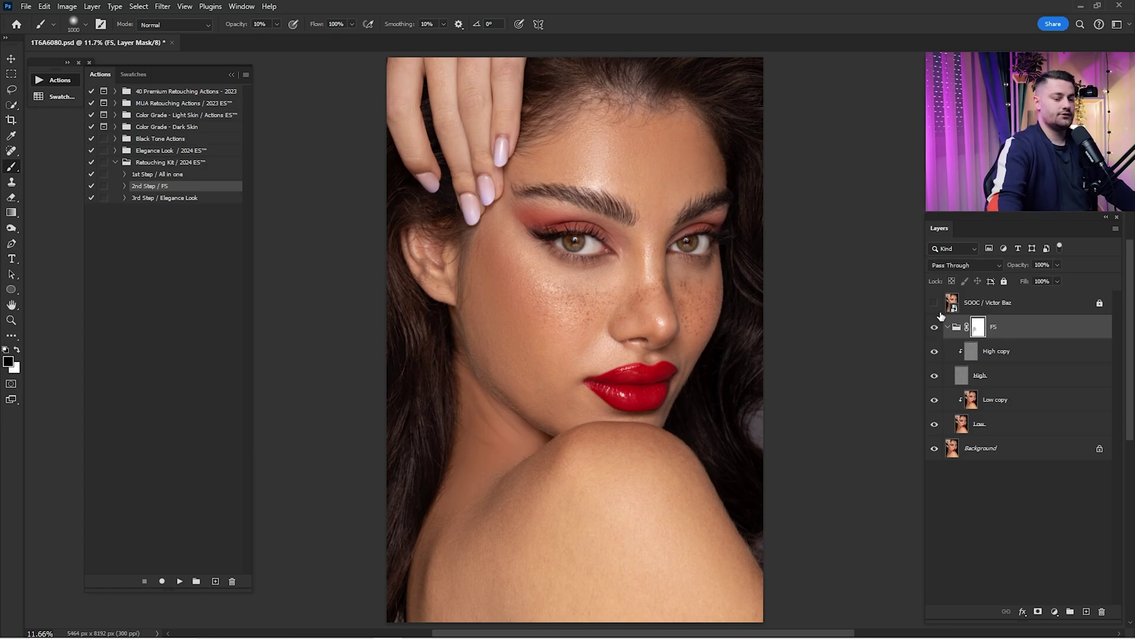
Compare the retouched portrait with the original SOOC layer
{"action": "left_click", "coordinate": [934, 303]}
{"action": "left_click", "coordinate": [936, 302]}
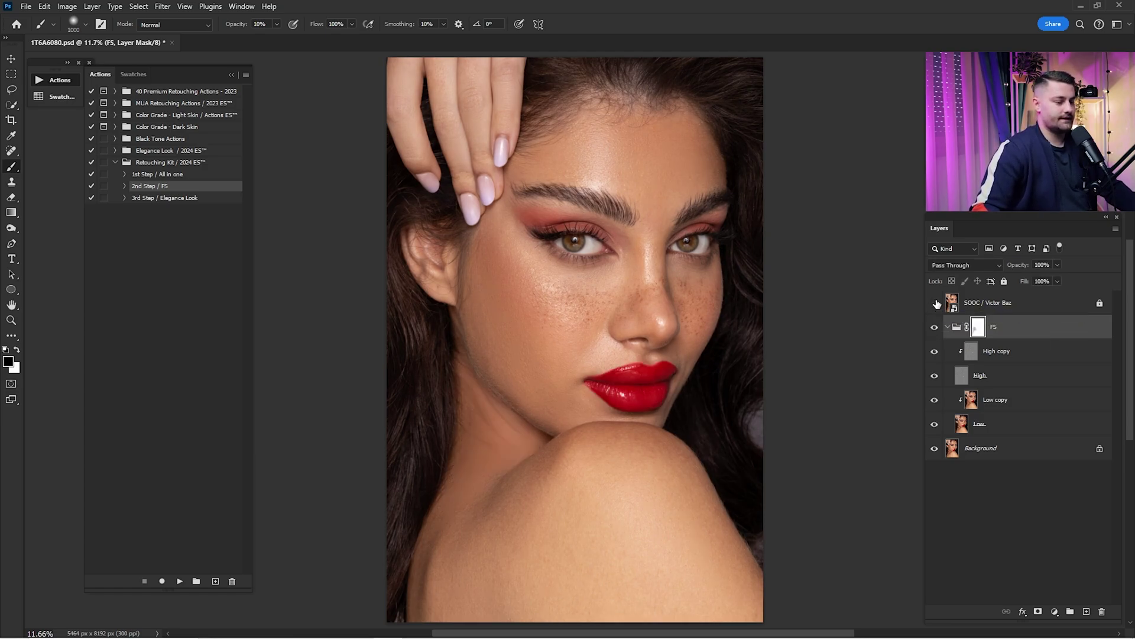
{"action": "left_click", "coordinate": [936, 304]}
{"action": "left_click", "coordinate": [936, 303]}
{"action": "left_click", "coordinate": [936, 304]}
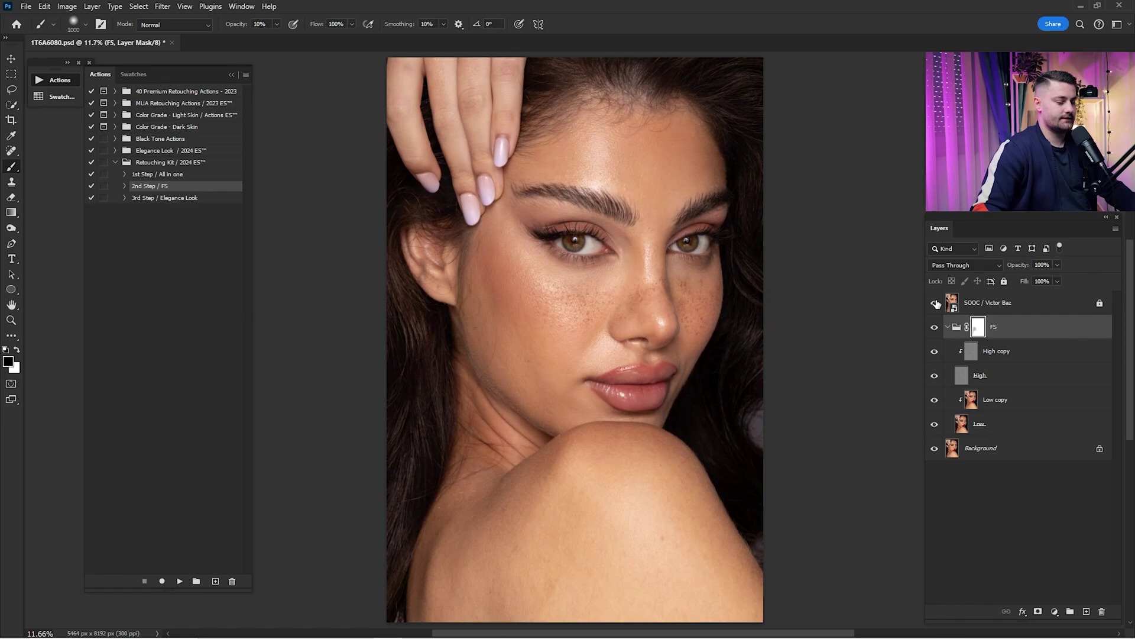
{"action": "left_click", "coordinate": [937, 305]}
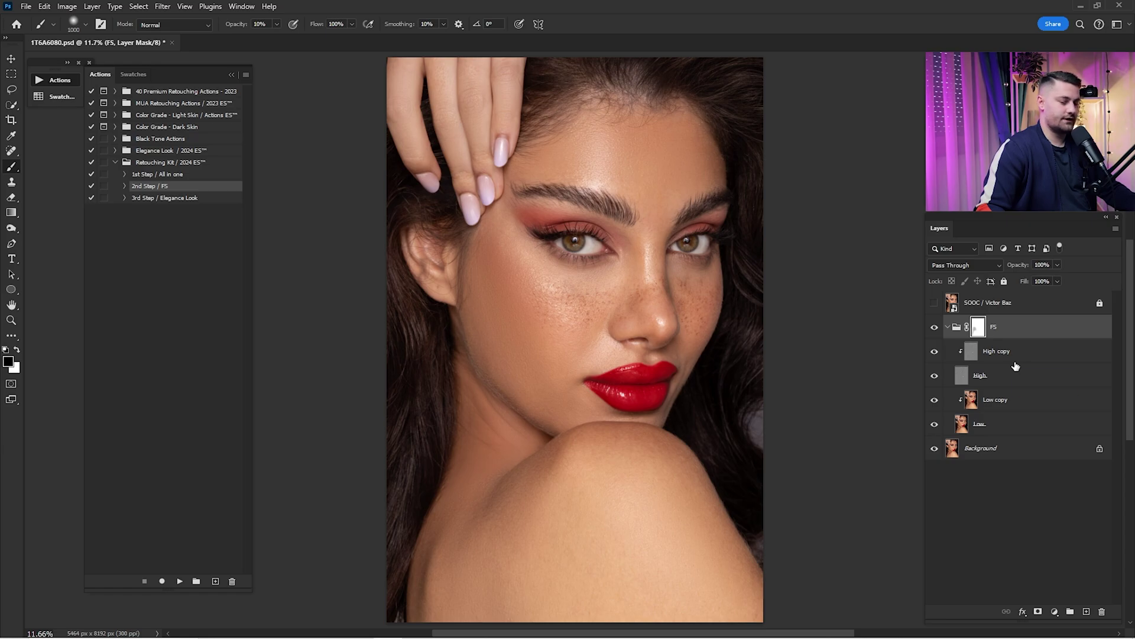
Merge the FS group and its layers into the Background layer
{"action": "left_click", "coordinate": [1005, 447], "text": "shift"}
{"action": "right_click", "coordinate": [1016, 331]}
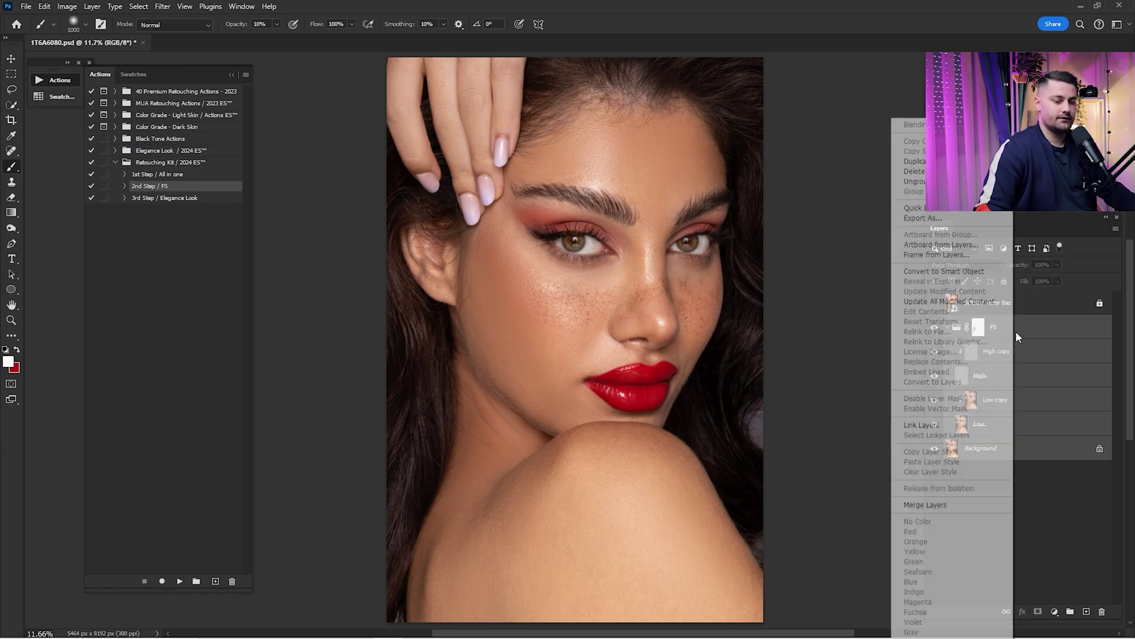
{"action": "left_click", "coordinate": [930, 505]}
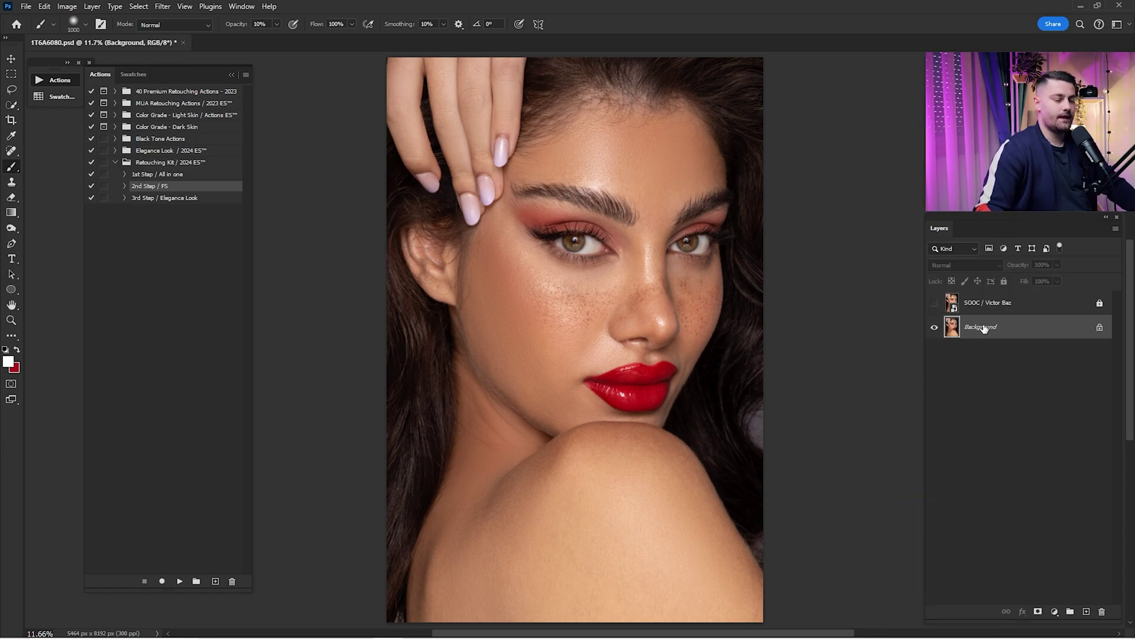
Run the 3rd Step / Elegance Look action on the merged Background and check its group's visibility
{"action": "left_click", "coordinate": [135, 200]}
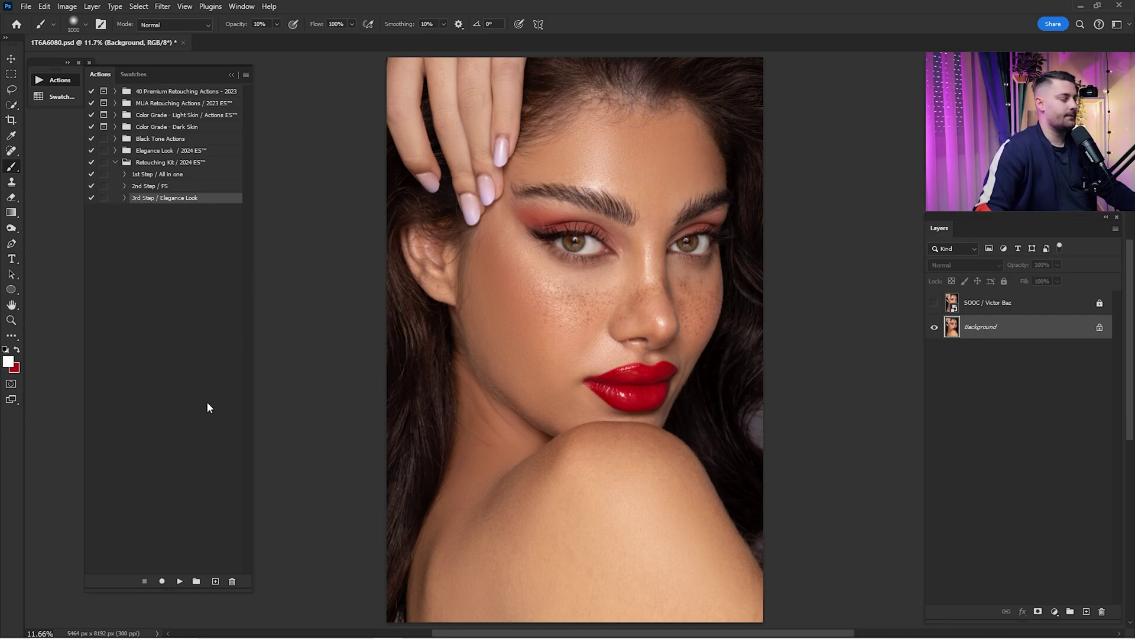
{"action": "left_click", "coordinate": [187, 586]}
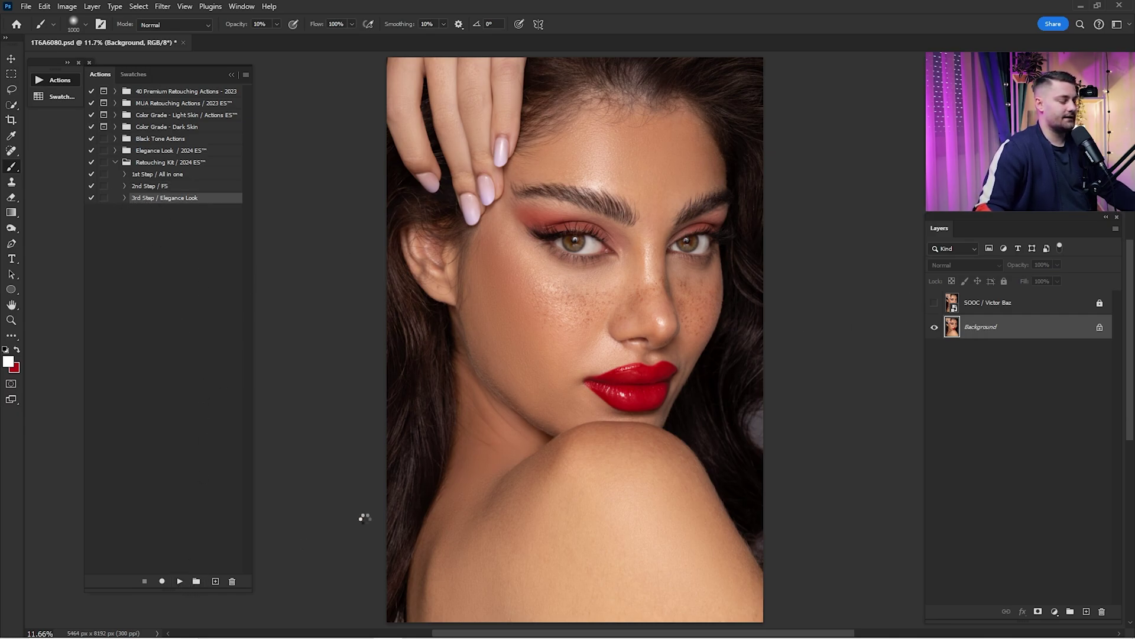
{"action": "left_click", "coordinate": [947, 329]}
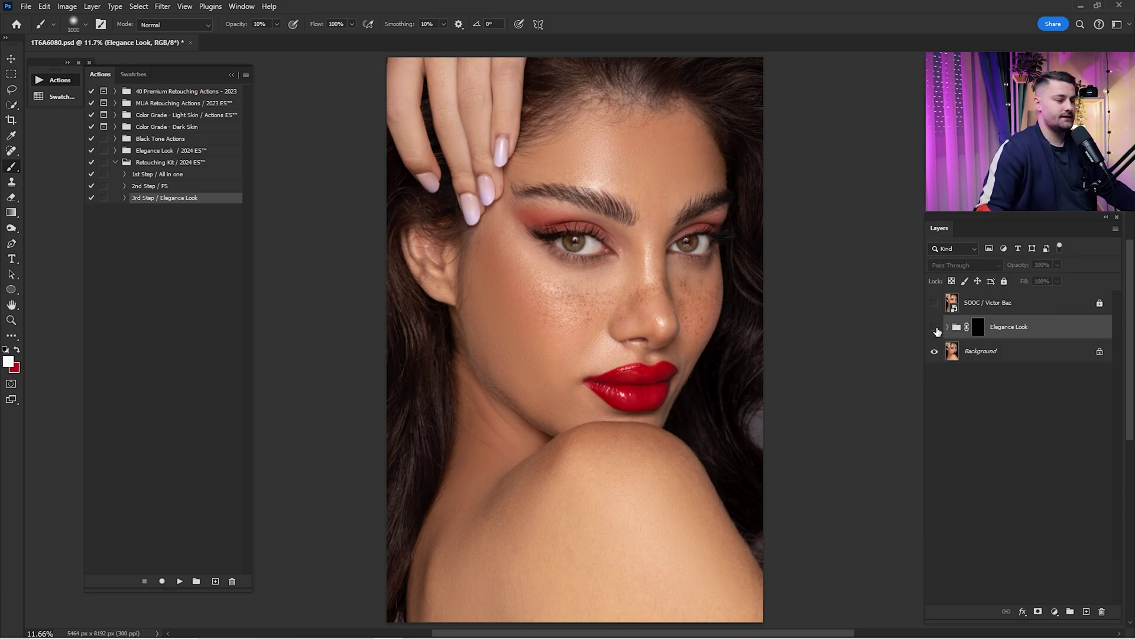
Preview the Elegance Look effect over the whole image by temporarily inverting its group mask to white
{"action": "left_click", "coordinate": [978, 329]}
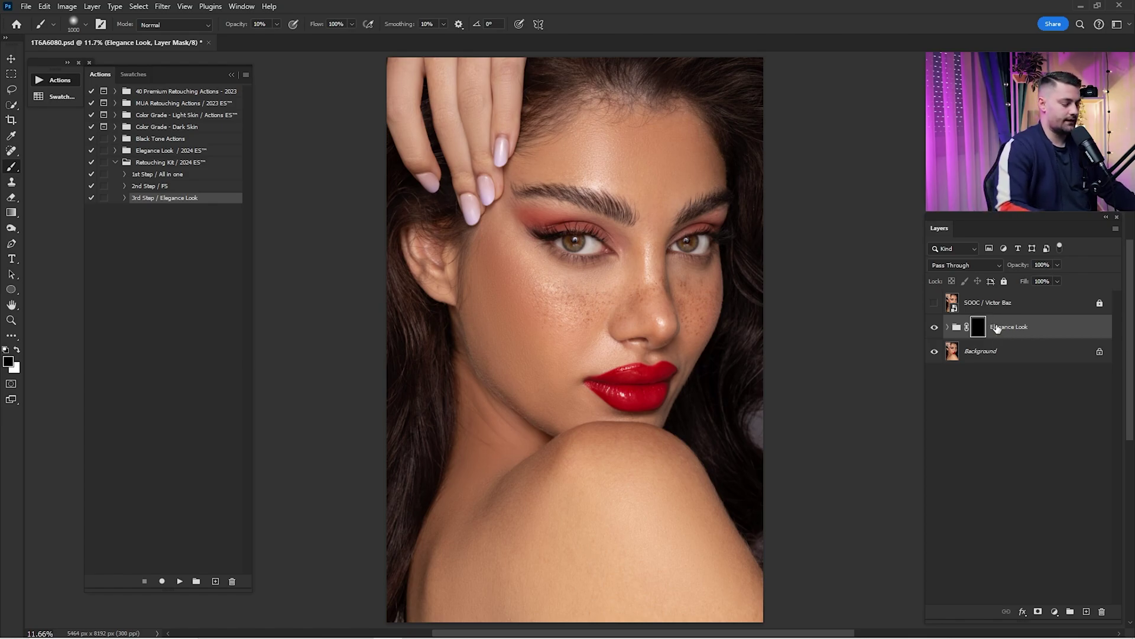
{"action": "key", "text": "ctrl+i"}
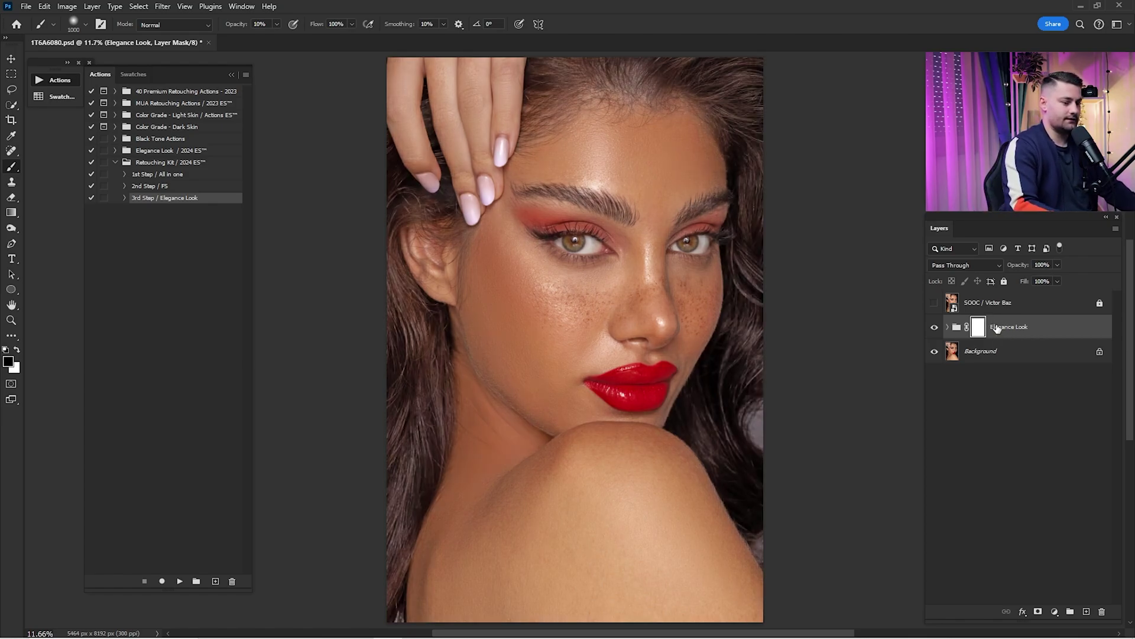
{"action": "left_click", "coordinate": [934, 328]}
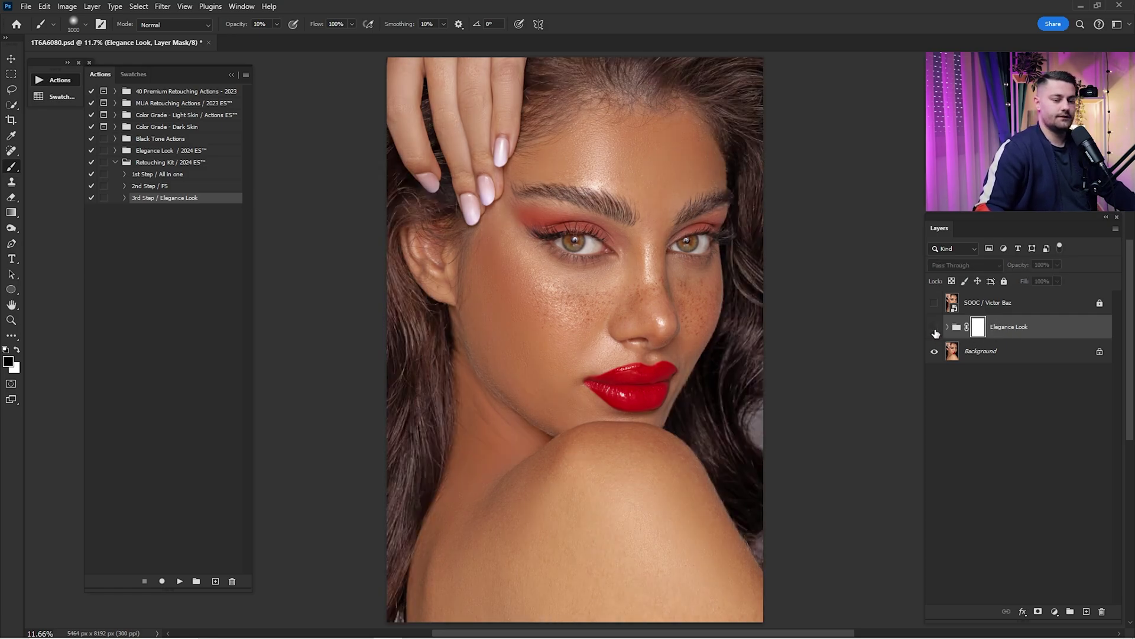
{"action": "left_click", "coordinate": [935, 329]}
{"action": "left_click", "coordinate": [935, 330]}
{"action": "left_click", "coordinate": [935, 329]}
{"action": "left_click", "coordinate": [935, 329]}
{"action": "left_click", "coordinate": [934, 329]}
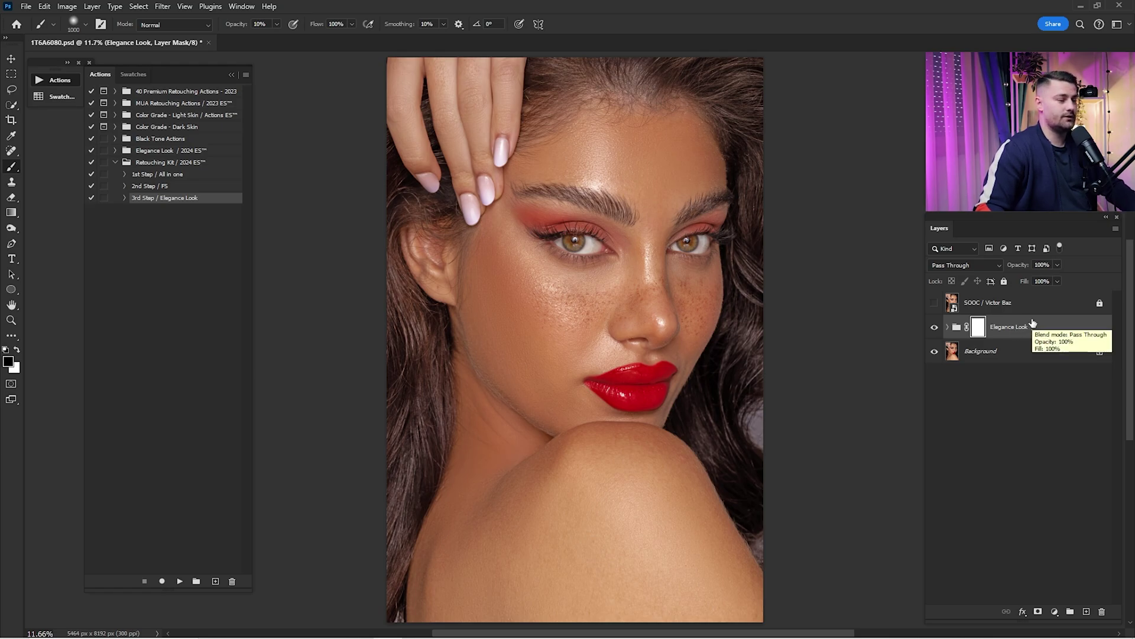
{"action": "key", "text": "ctrl+i"}
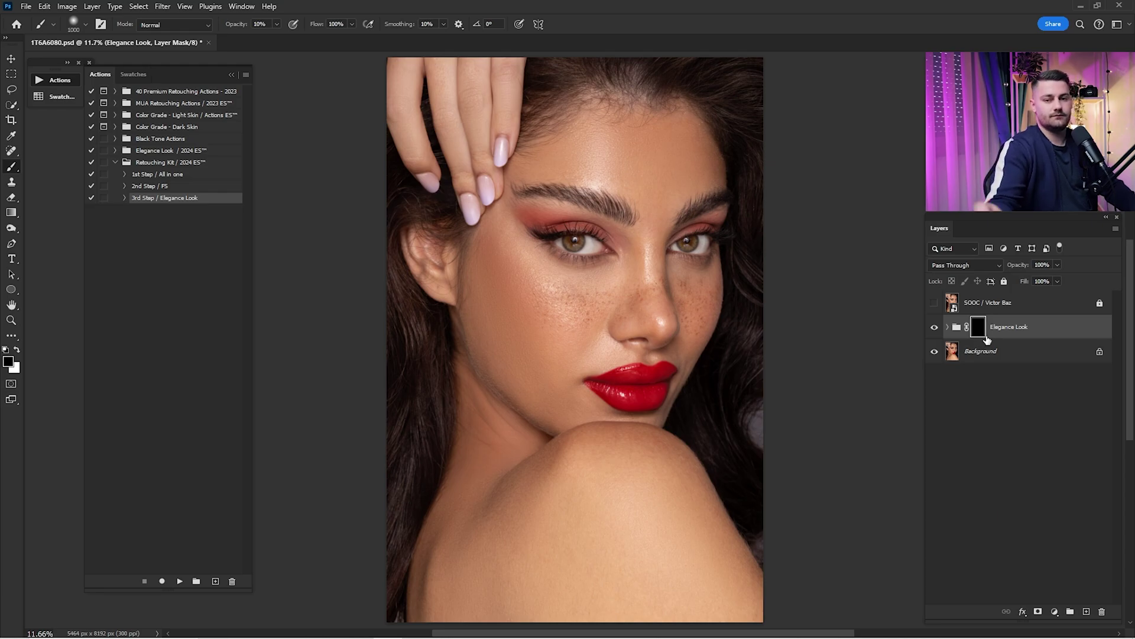
Paint white at 100% opacity on the Elegance Look mask over the face, neck and shoulder with a large soft brush
{"action": "key", "text": "x"}
{"action": "key", "text": "bracketright"}
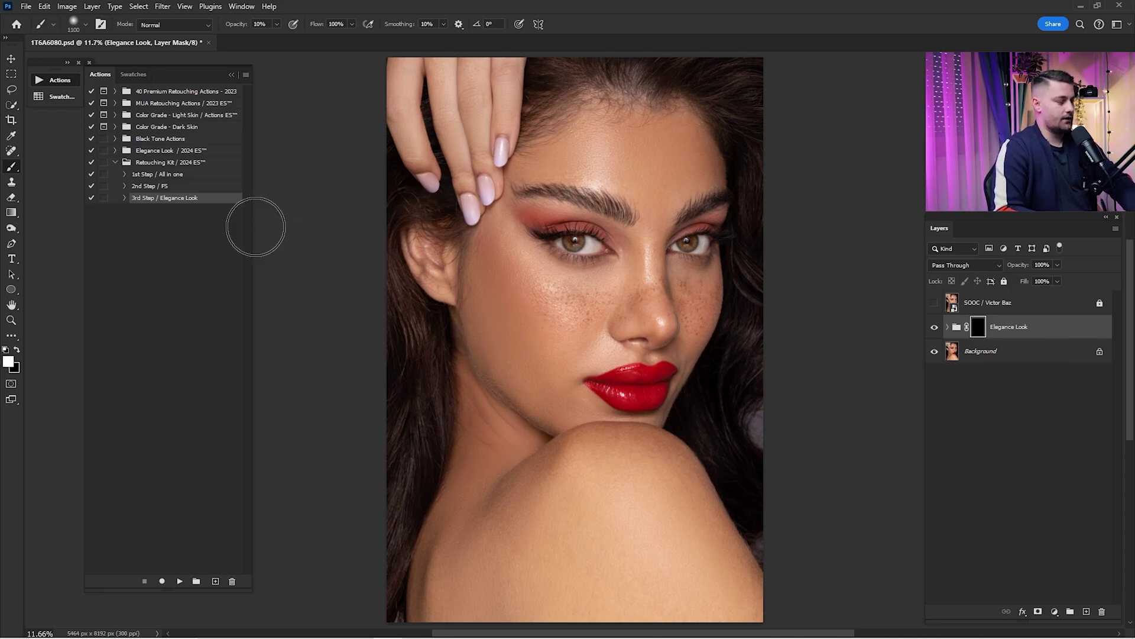
{"action": "key", "text": "bracketright"}
{"action": "key", "text": "bracketright"}
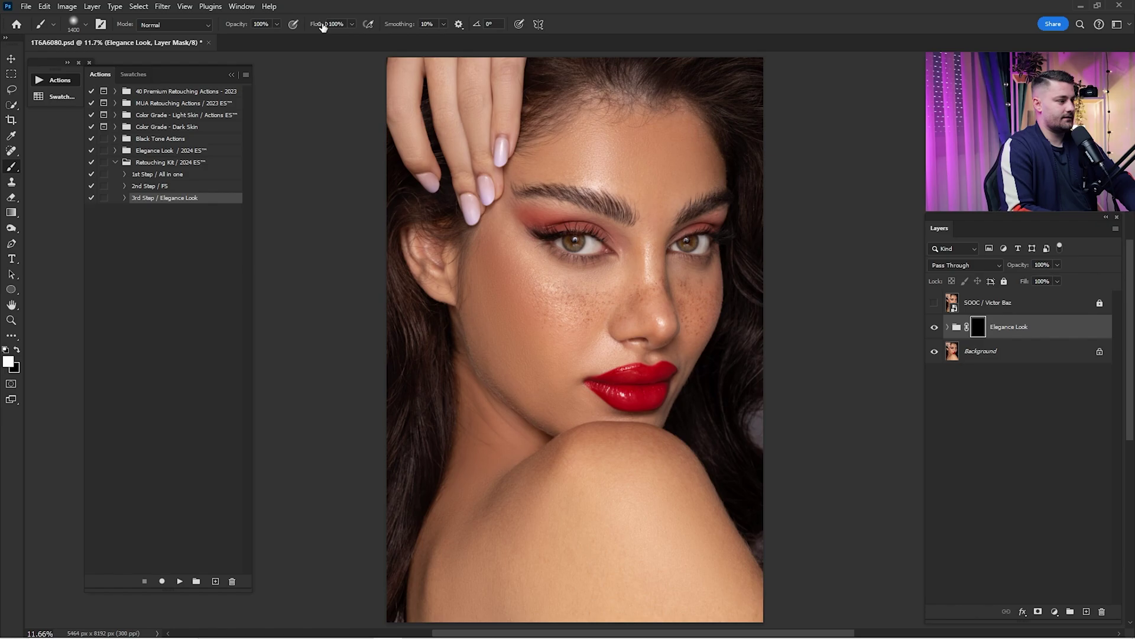
{"action": "key", "text": "bracketleft"}
{"action": "left_click", "coordinate": [675, 169]}
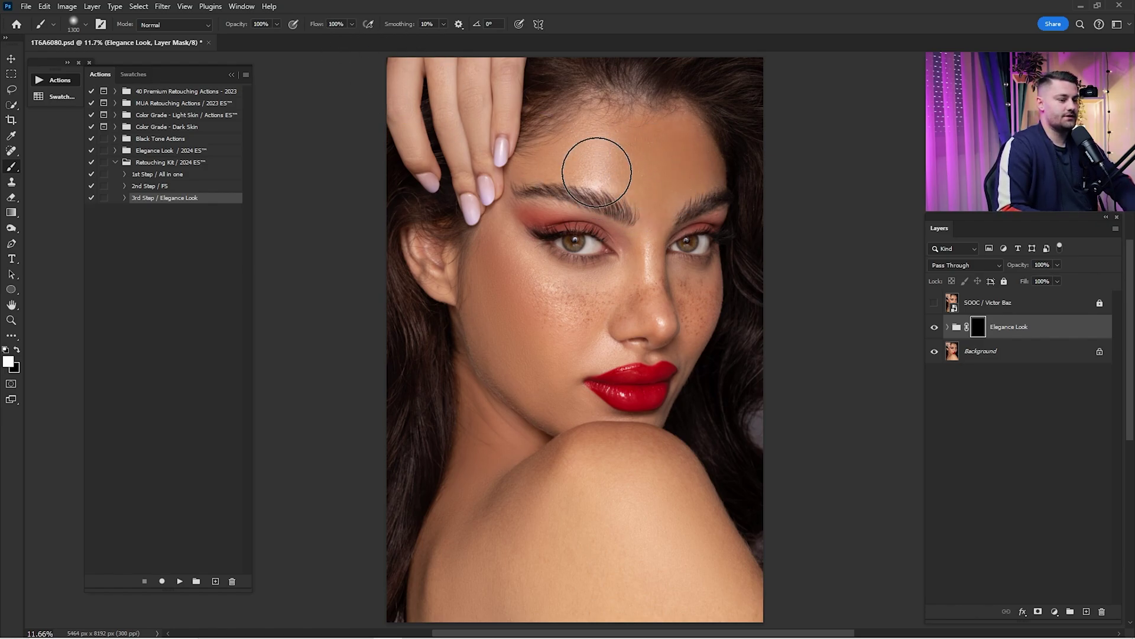
{"action": "key", "text": "bracketleft"}
{"action": "mouse_move", "coordinate": [596, 172]}
{"action": "left_mouse_down"}
{"action": "mouse_move", "coordinate": [565, 187]}
{"action": "mouse_move", "coordinate": [553, 216]}
{"action": "mouse_move", "coordinate": [572, 238]}
{"action": "mouse_move", "coordinate": [604, 235]}
{"action": "mouse_move", "coordinate": [499, 269]}
{"action": "mouse_move", "coordinate": [502, 324]}
{"action": "mouse_move", "coordinate": [537, 346]}
{"action": "mouse_move", "coordinate": [564, 394]}
{"action": "mouse_move", "coordinate": [610, 415]}
{"action": "mouse_move", "coordinate": [684, 311]}
{"action": "mouse_move", "coordinate": [692, 232]}
{"action": "mouse_move", "coordinate": [678, 170]}
{"action": "mouse_move", "coordinate": [632, 137]}
{"action": "mouse_move", "coordinate": [568, 181]}
{"action": "mouse_move", "coordinate": [508, 288]}
{"action": "mouse_move", "coordinate": [494, 427]}
{"action": "mouse_move", "coordinate": [454, 599]}
{"action": "mouse_move", "coordinate": [459, 638]}
{"action": "mouse_move", "coordinate": [571, 483]}
{"action": "mouse_move", "coordinate": [633, 557]}
{"action": "mouse_move", "coordinate": [742, 634]}
{"action": "mouse_move", "coordinate": [650, 489]}
{"action": "mouse_move", "coordinate": [655, 436]}
{"action": "mouse_move", "coordinate": [626, 400]}
{"action": "mouse_move", "coordinate": [552, 422]}
{"action": "mouse_move", "coordinate": [489, 178]}
{"action": "mouse_move", "coordinate": [522, 219]}
{"action": "mouse_move", "coordinate": [497, 277]}
{"action": "left_mouse_up"}
{"action": "key", "text": "bracketright"}
{"action": "key", "text": "bracketleft"}
{"action": "key", "text": "bracketleft"}
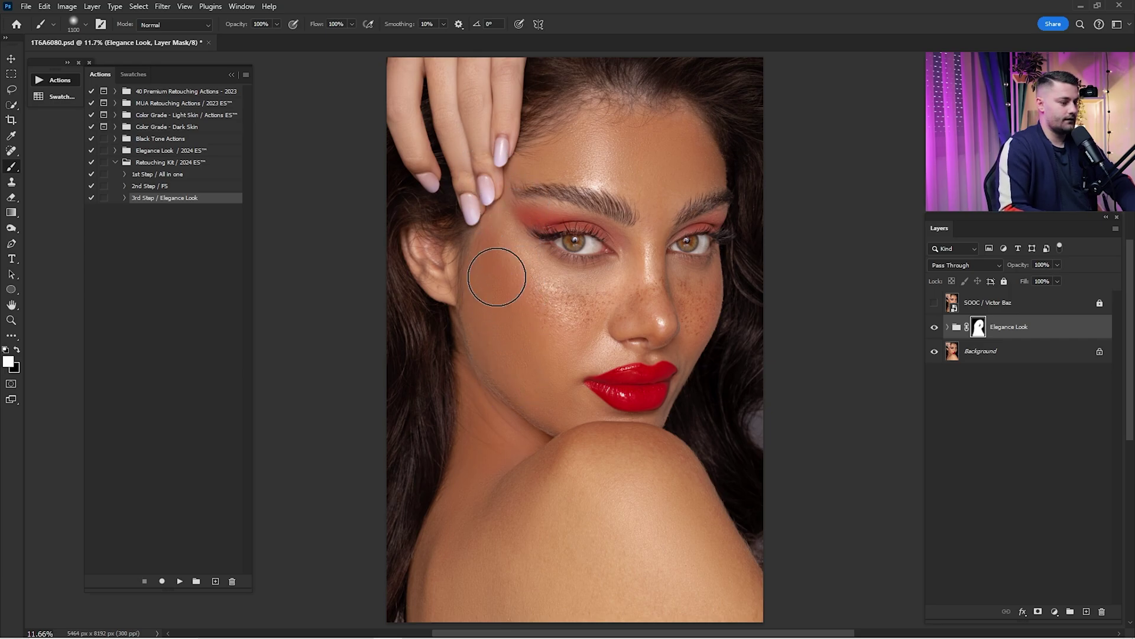
Extend the white painting on the Elegance Look mask to the hand and the skin near the ear, varying the brush between 800 and 1100 px
{"action": "key", "text": "bracketleft"}
{"action": "key", "text": "bracketleft"}
{"action": "mouse_move", "coordinate": [495, 69]}
{"action": "left_mouse_down"}
{"action": "mouse_move", "coordinate": [451, 101]}
{"action": "mouse_move", "coordinate": [451, 143]}
{"action": "mouse_move", "coordinate": [476, 172]}
{"action": "mouse_move", "coordinate": [510, 49]}
{"action": "mouse_move", "coordinate": [410, 69]}
{"action": "mouse_move", "coordinate": [480, 87]}
{"action": "mouse_move", "coordinate": [460, 212]}
{"action": "left_mouse_up"}
{"action": "key", "text": "bracketleft"}
{"action": "key", "text": "bracketleft"}
{"action": "key", "text": "bracketright"}
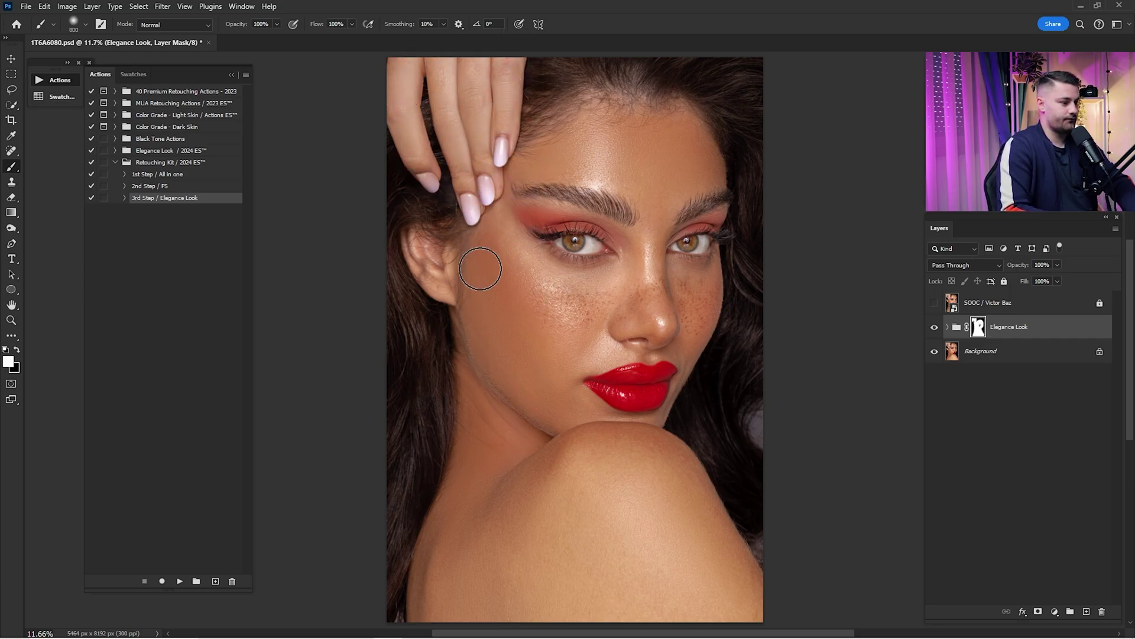
{"action": "key", "text": "bracketright"}
{"action": "key", "text": "bracketright"}
{"action": "key", "text": "bracketright"}
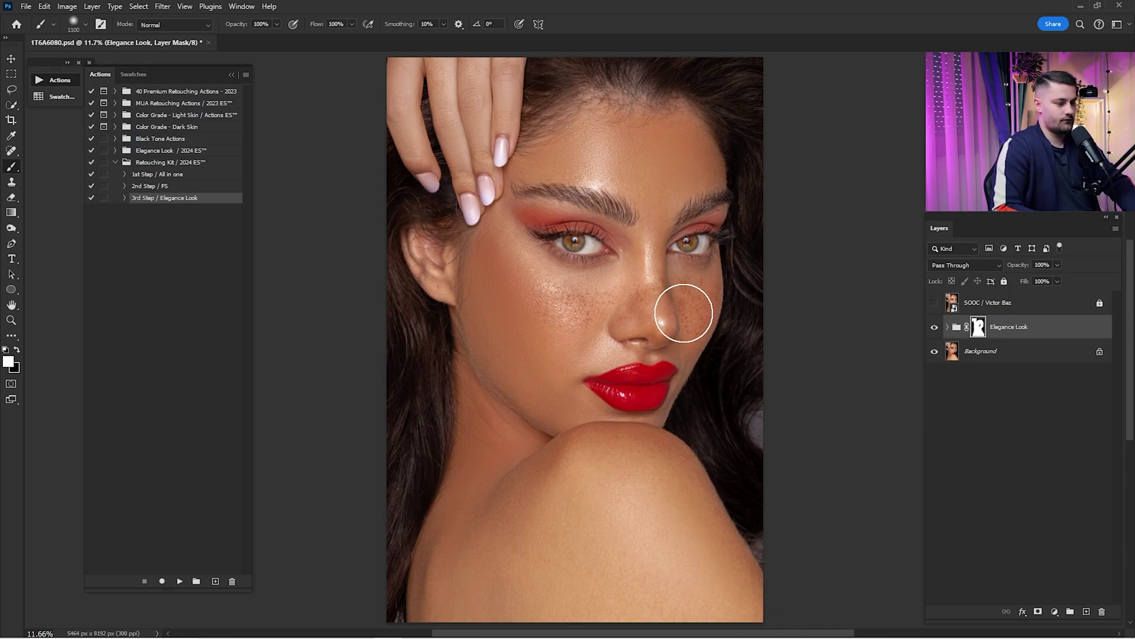
Compare the portrait with and without the Elegance Look group
{"action": "left_click", "coordinate": [934, 327]}
{"action": "left_click", "coordinate": [935, 327]}
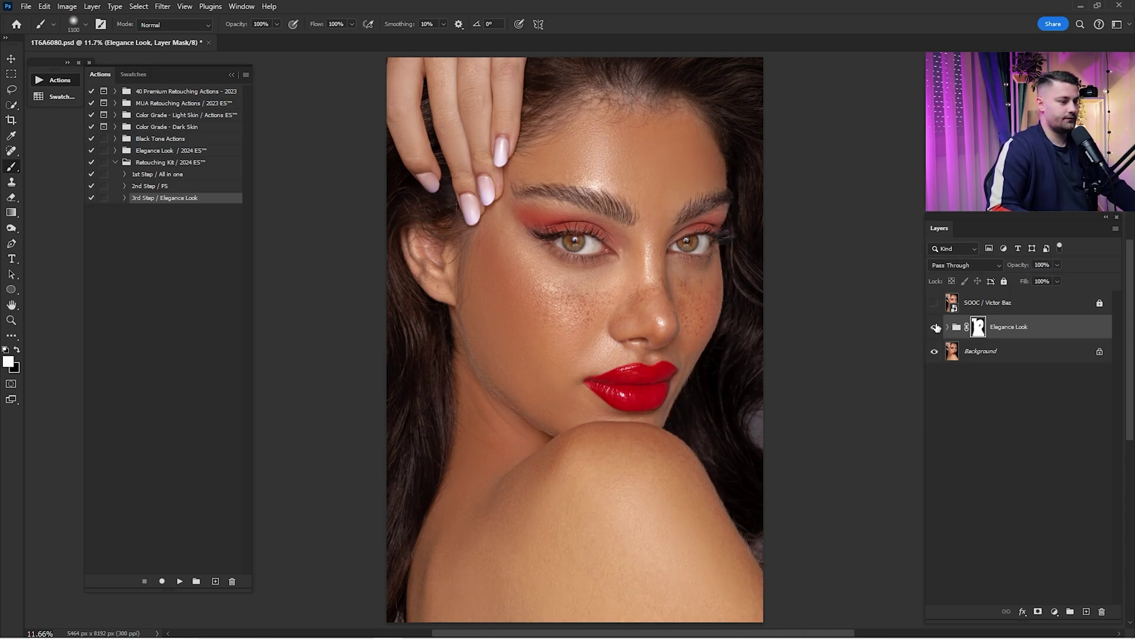
{"action": "left_click", "coordinate": [934, 327]}
{"action": "left_click", "coordinate": [935, 327]}
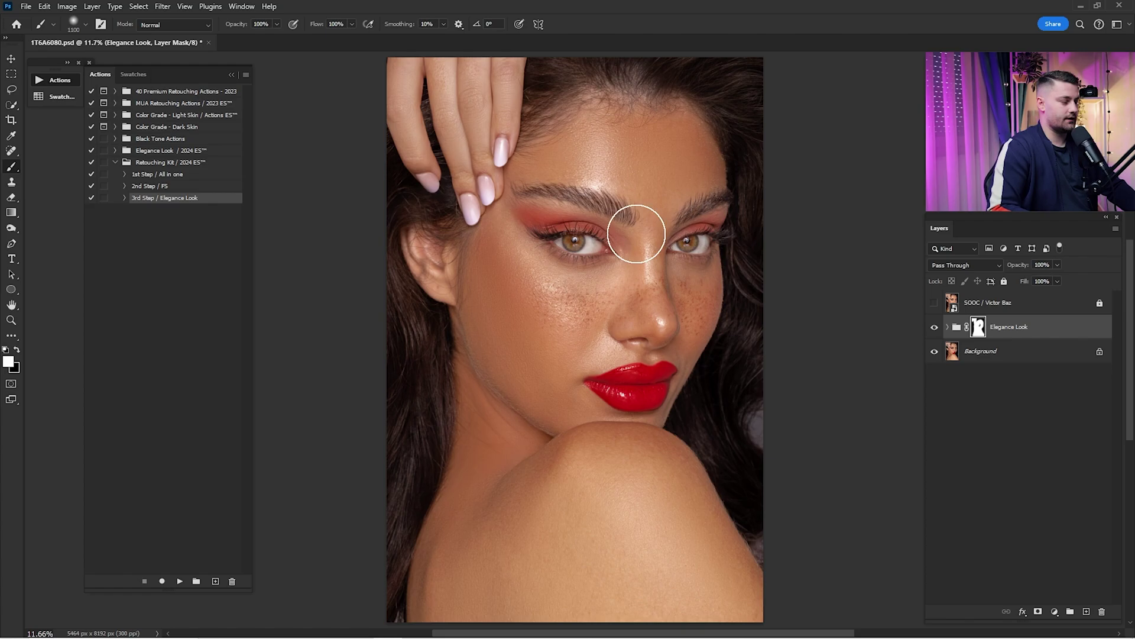
Paint black on the Elegance Look mask over the hair between the fingers and around the hairline, enlarging the brush from 600 to 1200 px
{"action": "key", "text": "x"}
{"action": "key", "text": "bracketleft"}
{"action": "key", "text": "bracketleft"}
{"action": "key", "text": "bracketleft"}
{"action": "key", "text": "bracketleft"}
{"action": "key", "text": "bracketleft"}
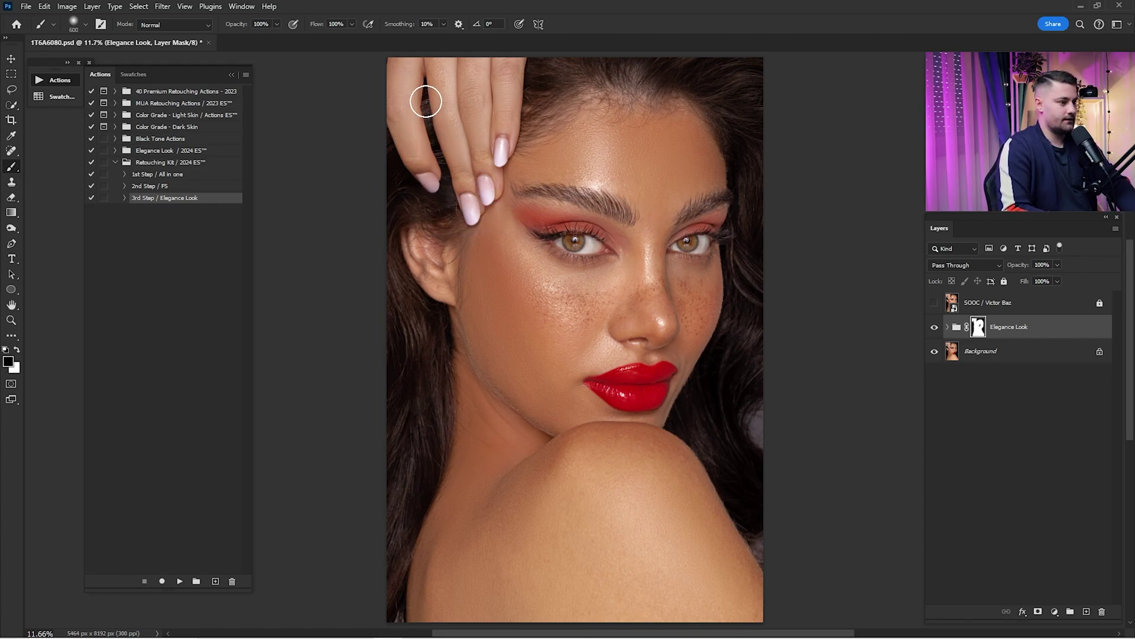
{"action": "key", "text": "bracketright"}
{"action": "key", "text": "bracketright"}
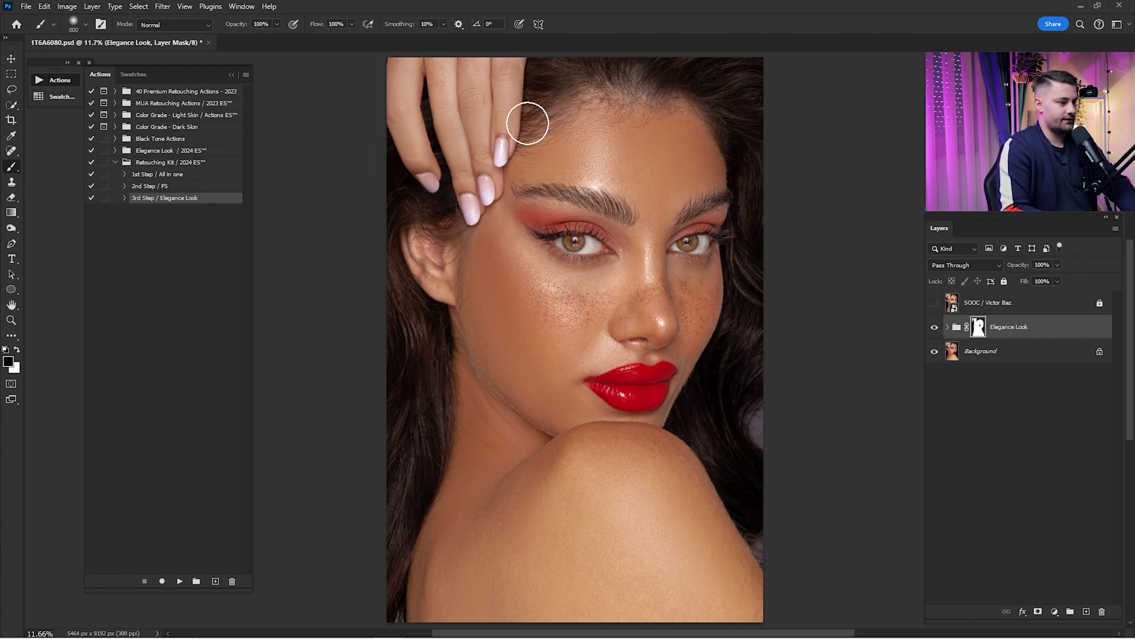
{"action": "key", "text": "bracketright"}
{"action": "key", "text": "bracketright"}
{"action": "key", "text": "bracketright"}
{"action": "key", "text": "bracketright"}
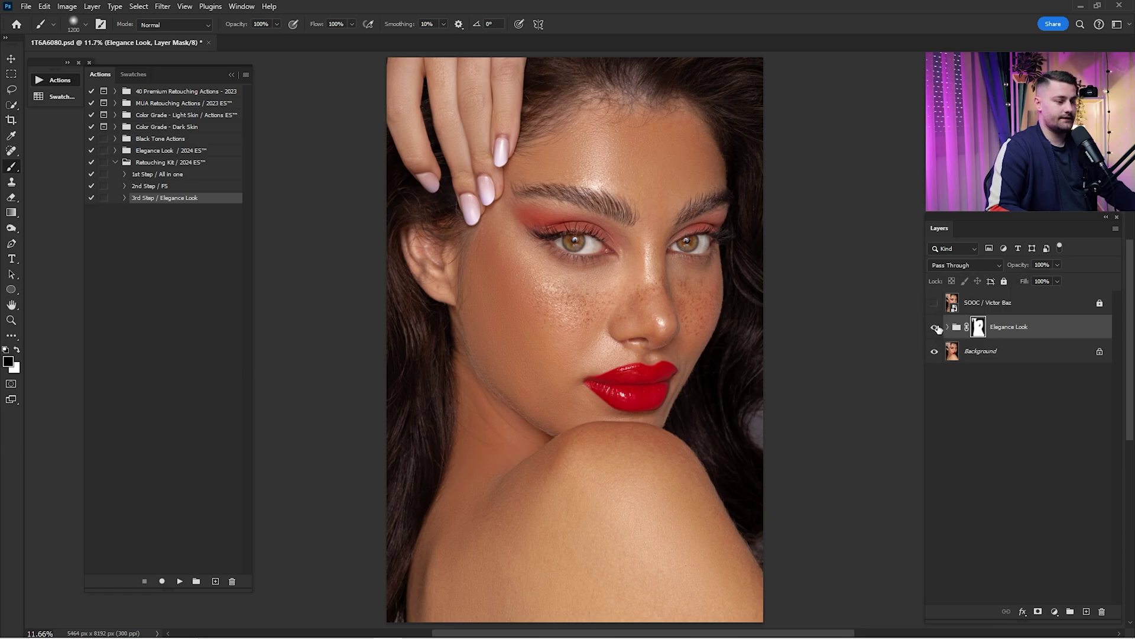
Compare the skin around the eye and cheek in close-up with and without the Elegance Look group
{"action": "key", "text": "z"}
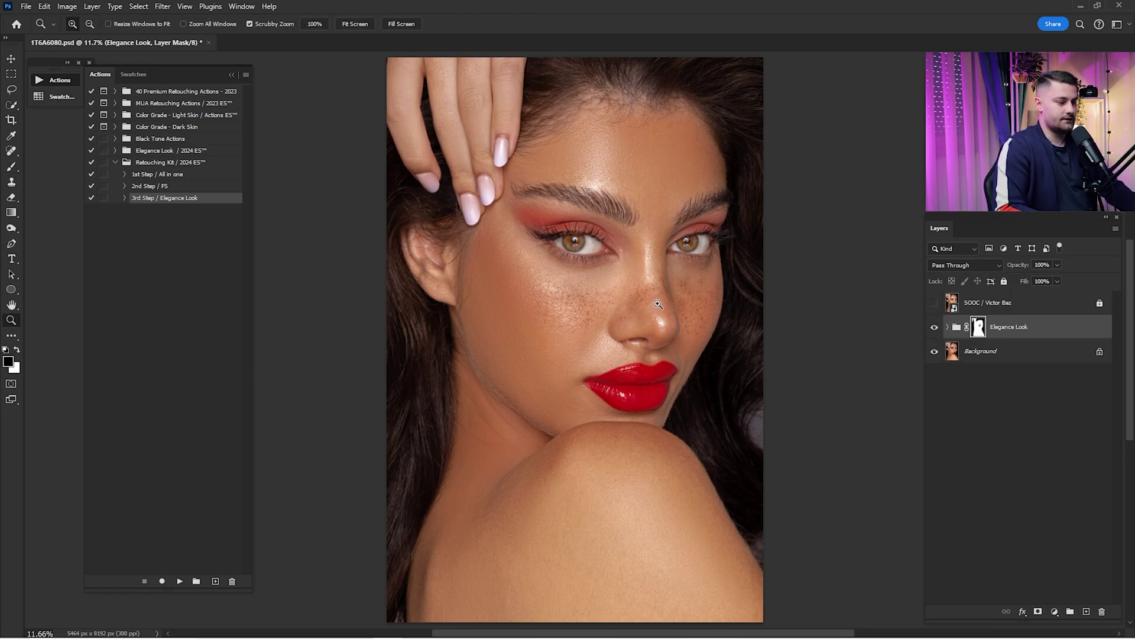
{"action": "left_click", "coordinate": [575, 240]}
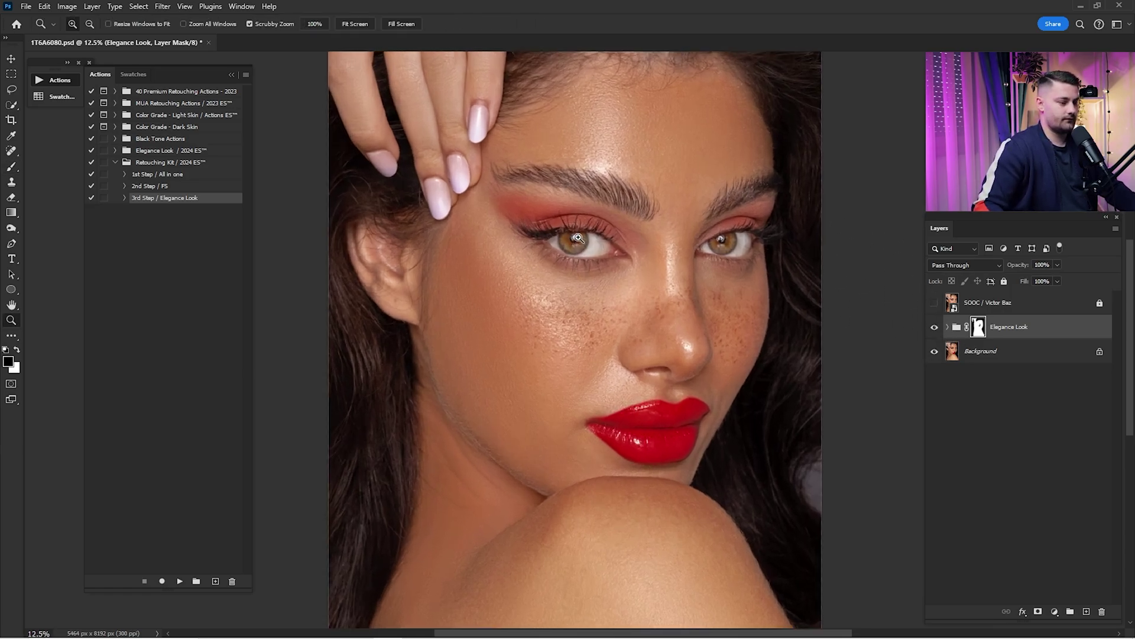
{"action": "left_click_drag", "start_coordinate": [578, 237], "coordinate": [1029, 328]}
{"action": "left_click", "coordinate": [935, 329]}
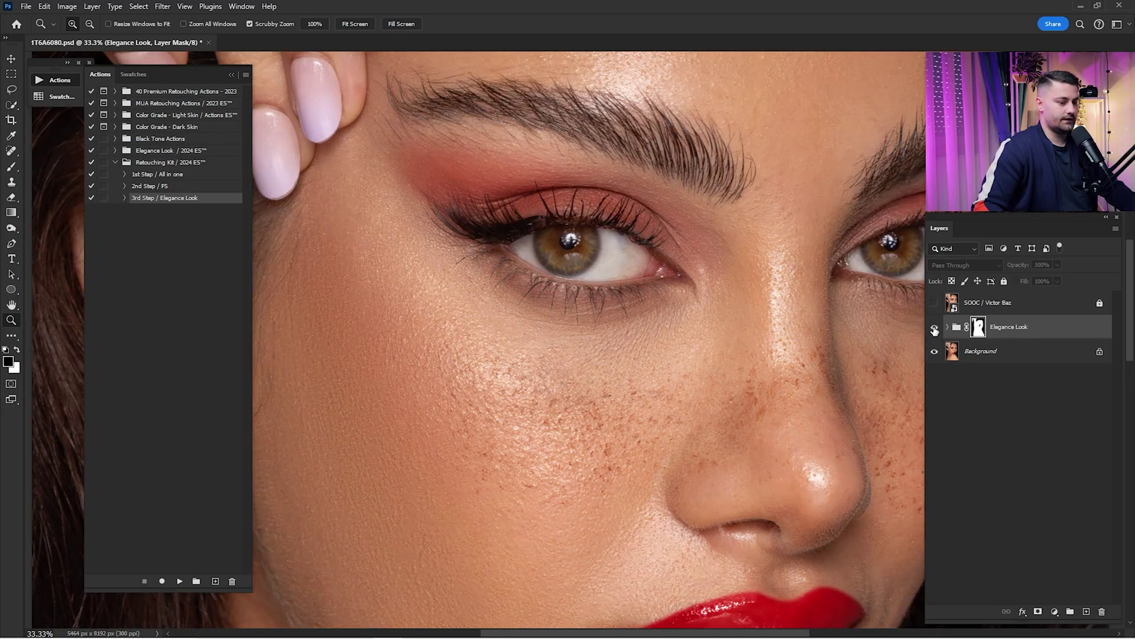
{"action": "left_click", "coordinate": [935, 328]}
{"action": "left_click", "coordinate": [934, 329]}
{"action": "left_click", "coordinate": [935, 330]}
{"action": "key", "text": "ctrl+0"}
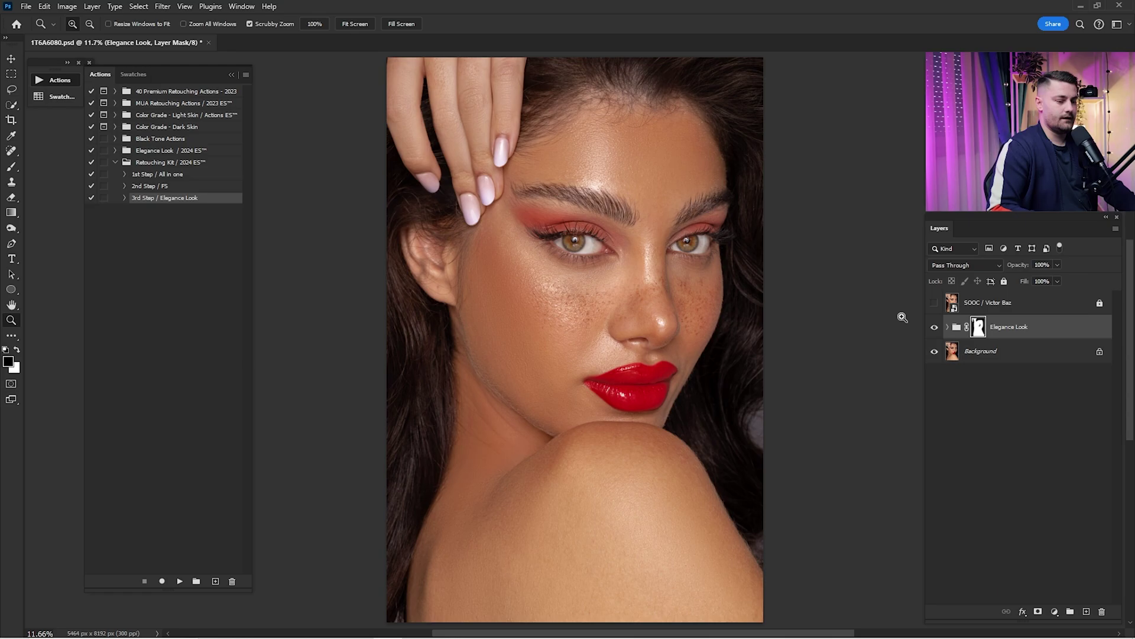
Compare the whole portrait with and without the Elegance Look group at full opacity
{"action": "left_click", "coordinate": [935, 329]}
{"action": "left_click", "coordinate": [936, 329]}
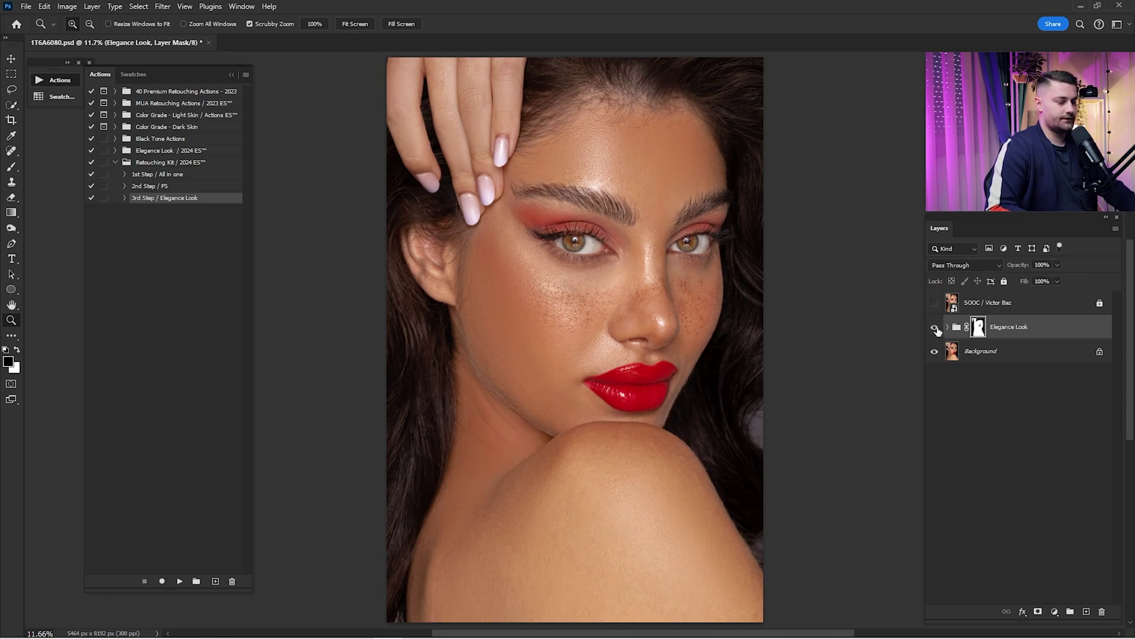
{"action": "left_click", "coordinate": [936, 329]}
{"action": "left_click", "coordinate": [935, 329]}
{"action": "left_click", "coordinate": [935, 329]}
{"action": "left_click", "coordinate": [934, 329]}
Lower the Elegance Look group's opacity to 80% and check the portrait with and without it
{"action": "left_click", "coordinate": [1038, 264]}
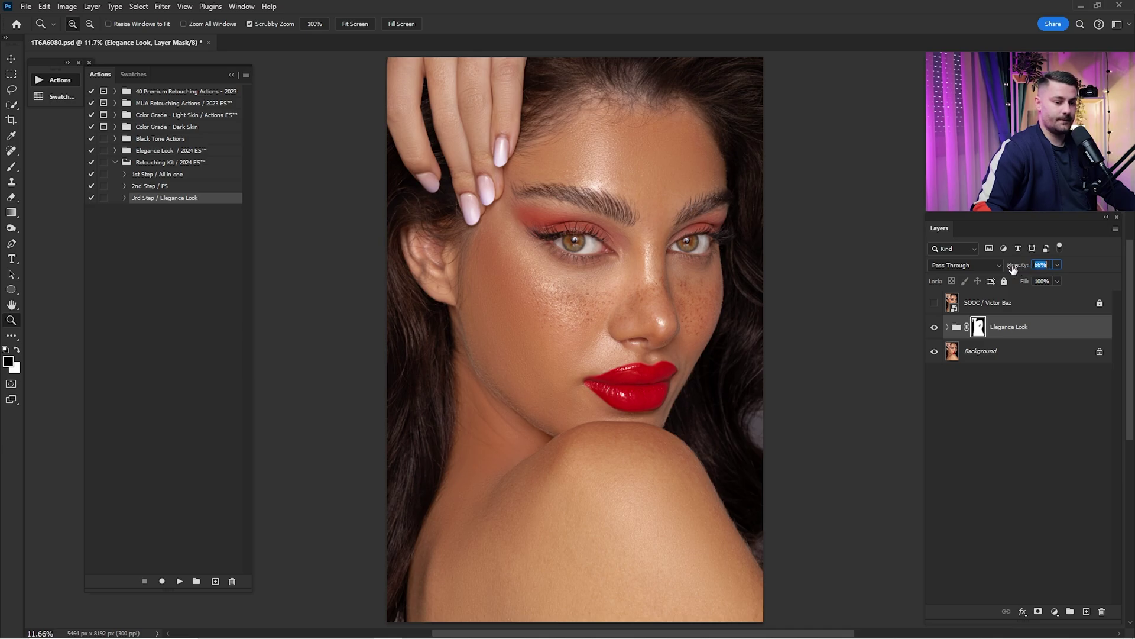
{"action": "left_click", "coordinate": [935, 329]}
{"action": "left_click", "coordinate": [934, 329]}
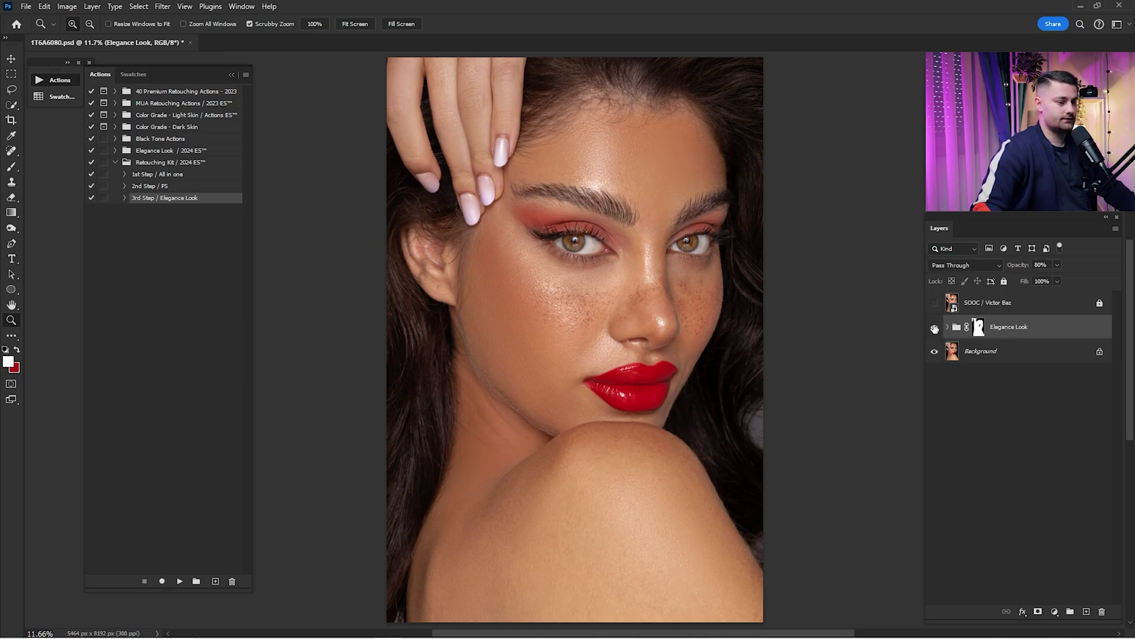
{"action": "left_click", "coordinate": [934, 329]}
{"action": "left_click", "coordinate": [935, 329]}
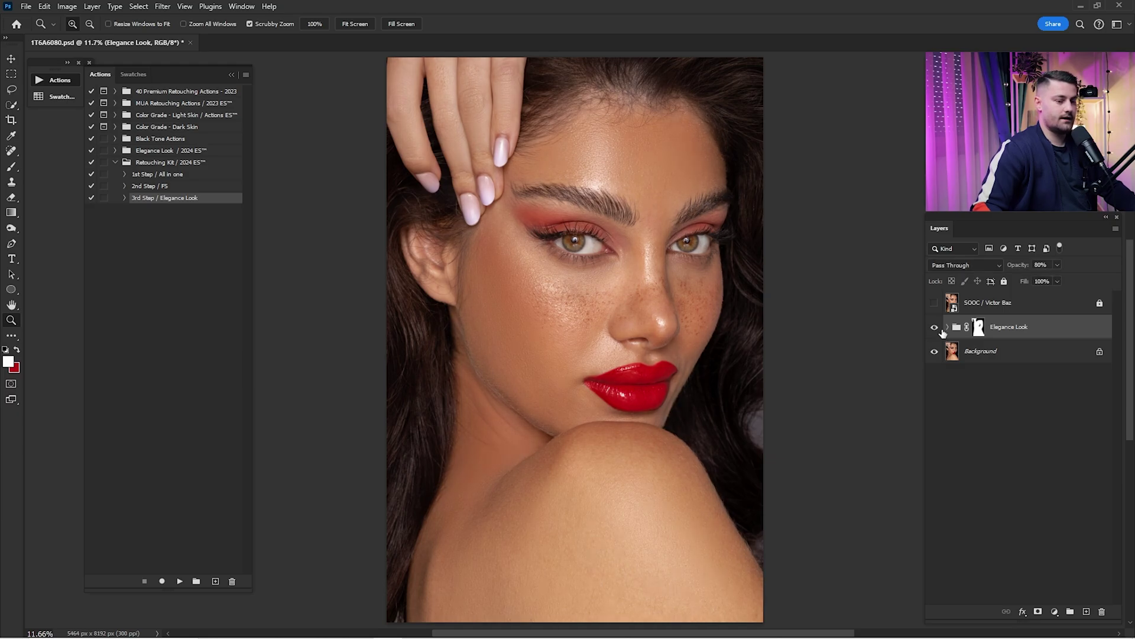
Split the Underlying Layer shadow slider in the Elegance Look group's Blend If options to 0 / 95
{"action": "double_click", "coordinate": [1098, 335]}
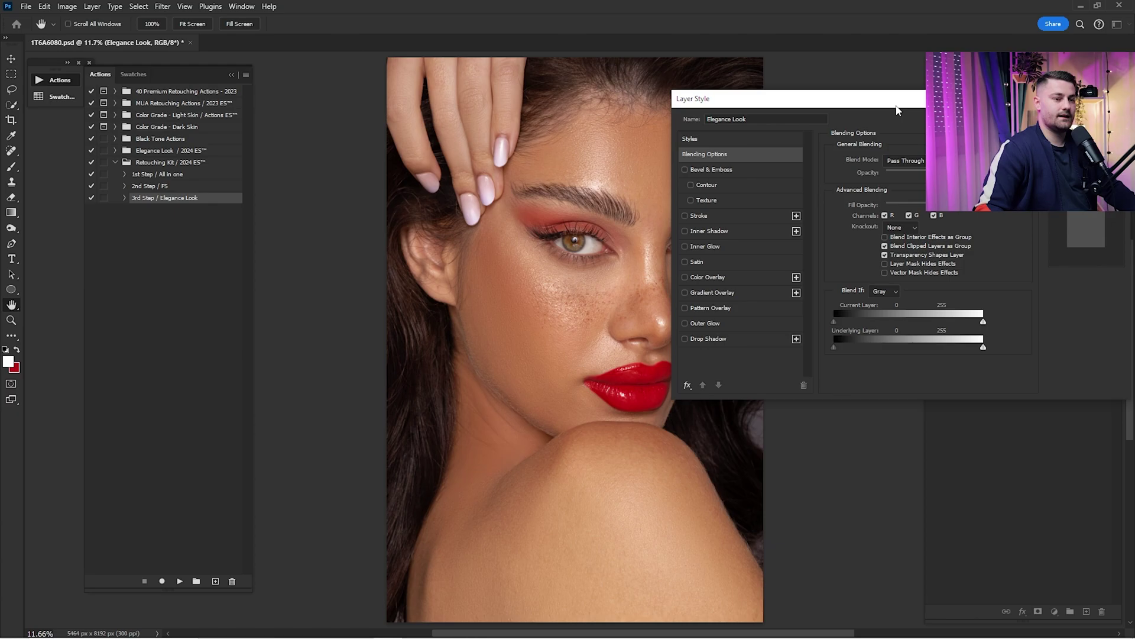
{"action": "left_click_drag", "start_coordinate": [897, 110], "coordinate": [958, 226]}
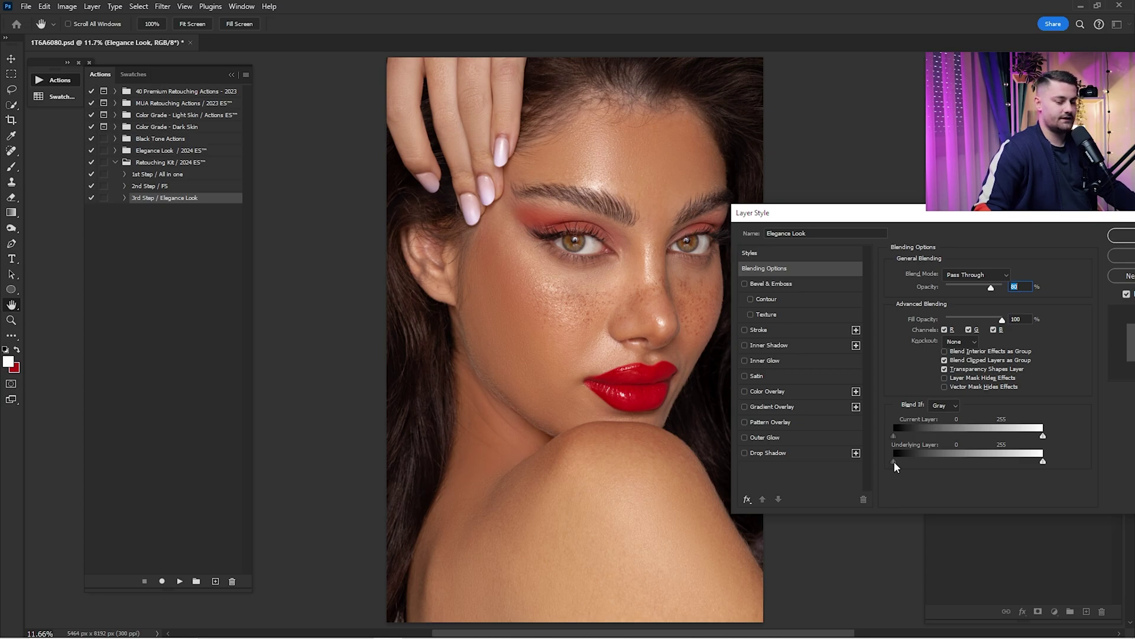
{"action": "left_click_drag", "start_coordinate": [894, 462], "coordinate": [970, 477]}
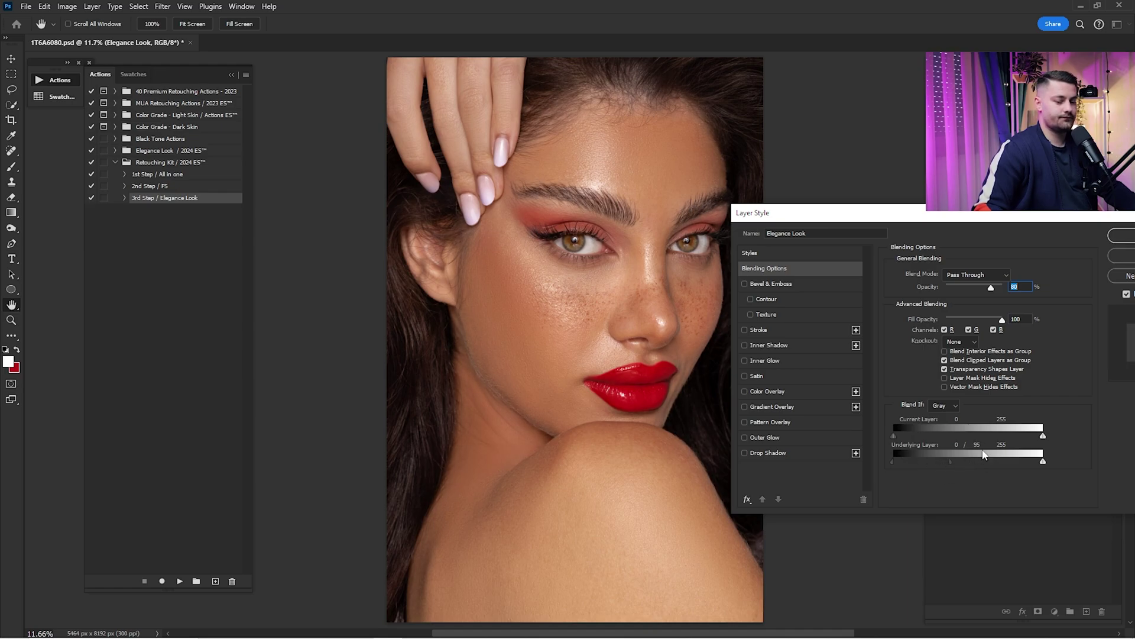
{"action": "left_click", "coordinate": [1122, 235]}
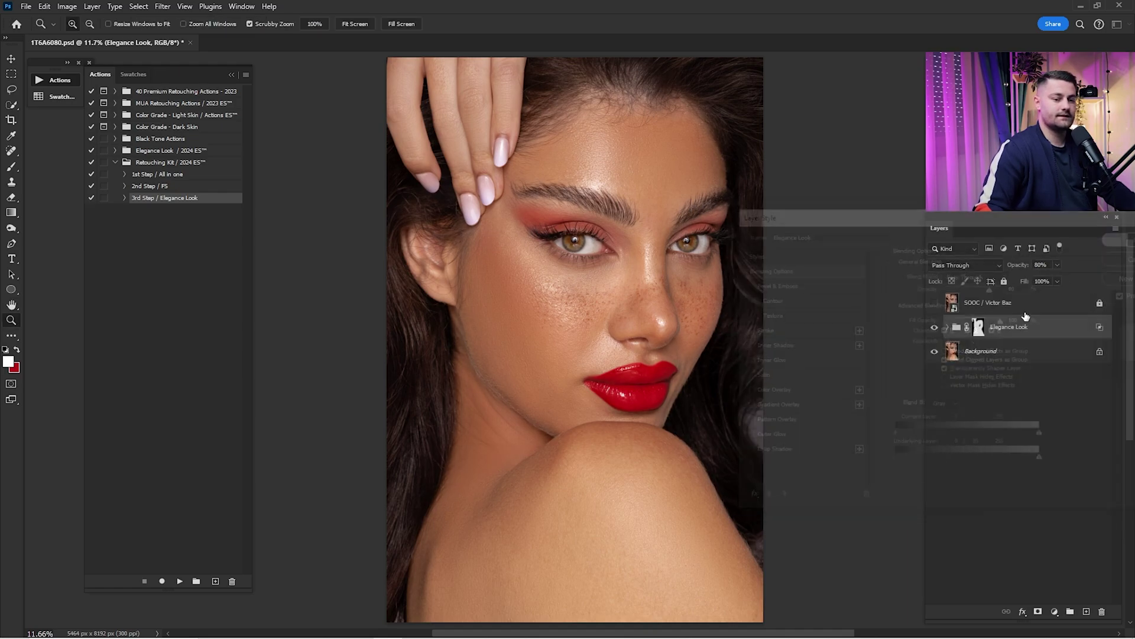
Compare the portrait with and without the Elegance Look group using the new Blend If setting
{"action": "left_click", "coordinate": [931, 330]}
{"action": "left_click", "coordinate": [932, 330]}
{"action": "left_click", "coordinate": [931, 330]}
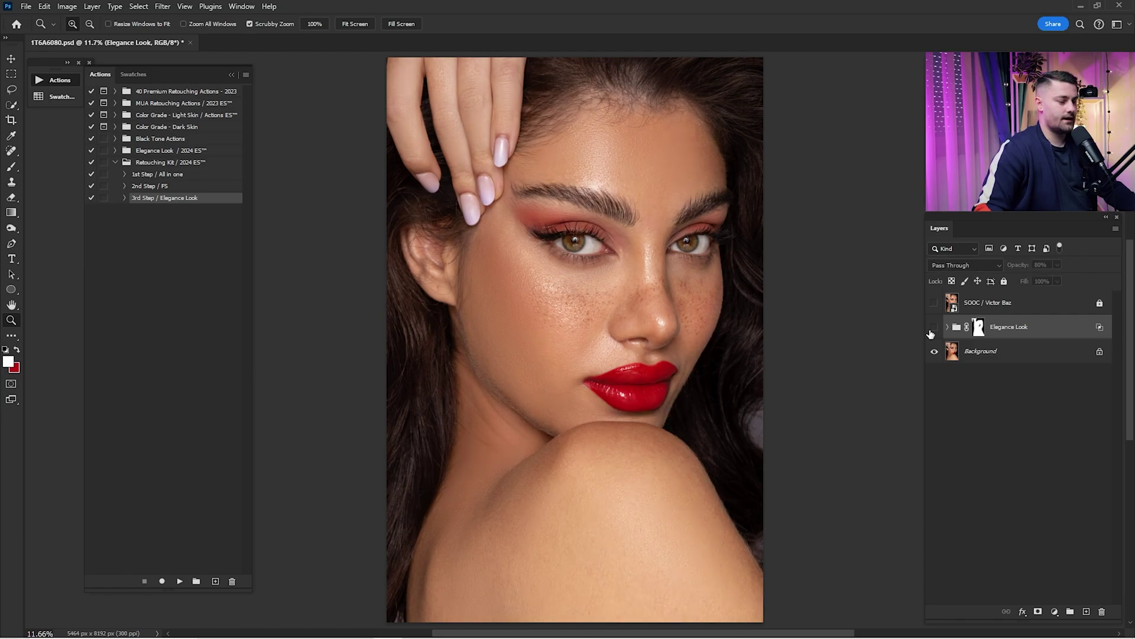
{"action": "left_click", "coordinate": [932, 330]}
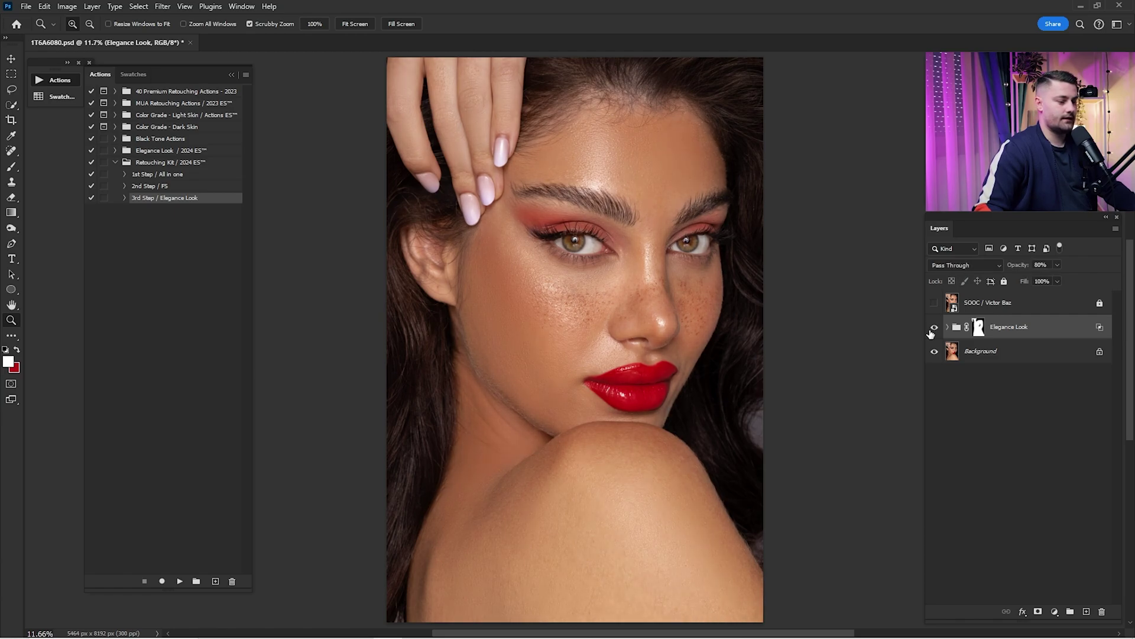
Merge the Elegance Look group with the Background layer
{"action": "left_click", "coordinate": [998, 352], "text": "shift"}
{"action": "right_click", "coordinate": [999, 352]}
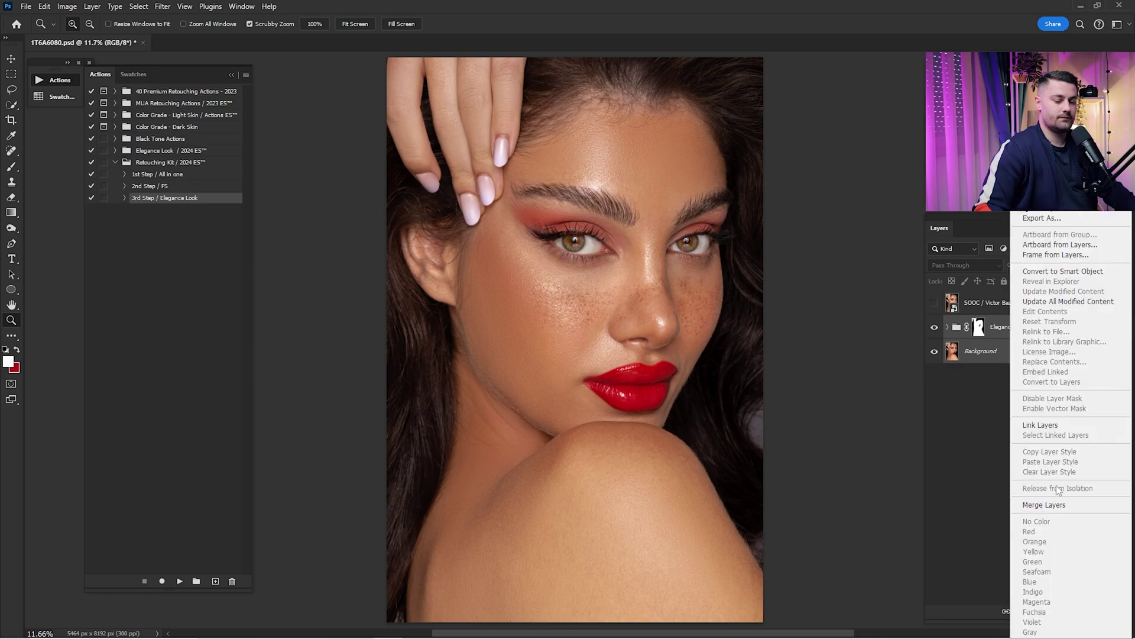
{"action": "left_click", "coordinate": [1057, 505]}
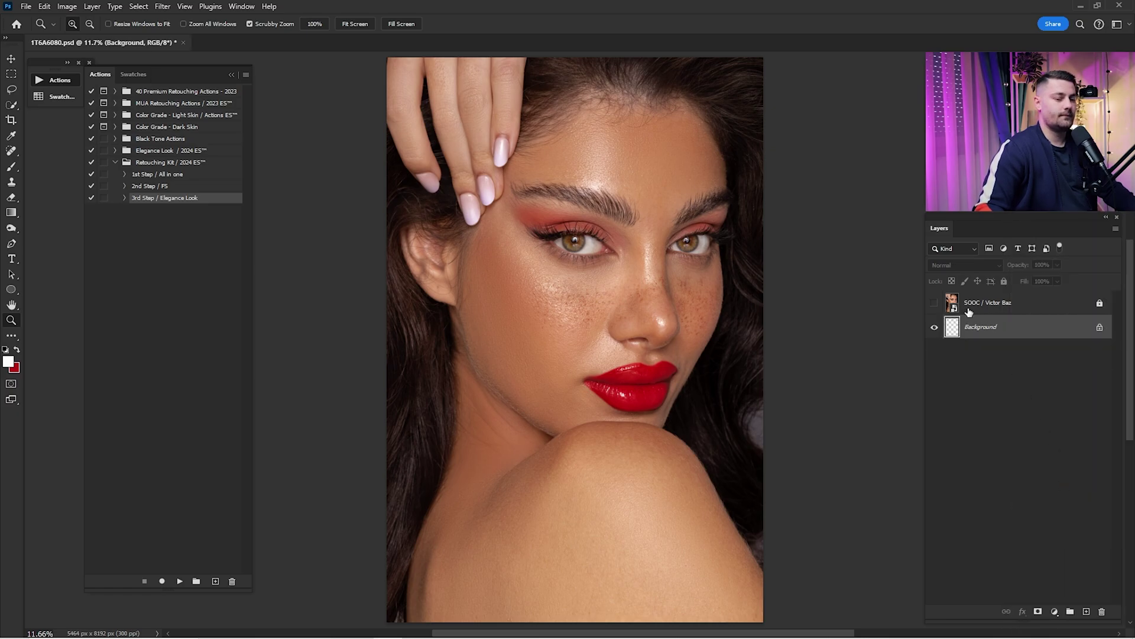
Compare the retouched face and forehead in close-up with the original SOOC layer
{"action": "left_click", "coordinate": [970, 307]}
{"action": "left_click_drag", "start_coordinate": [597, 276], "coordinate": [647, 288]}
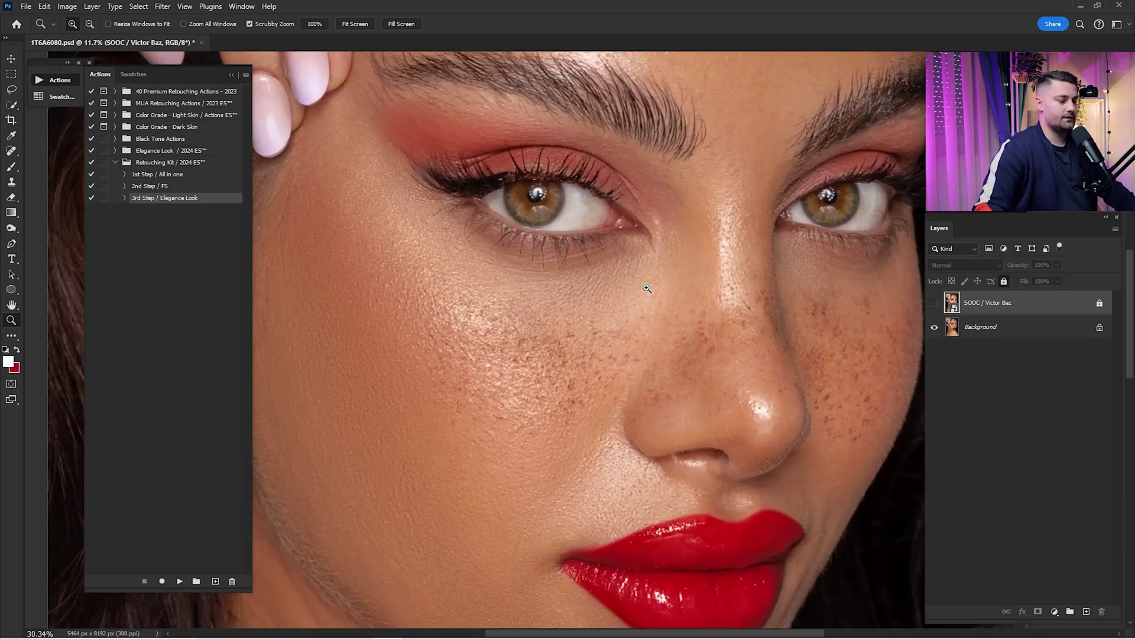
{"action": "left_click", "coordinate": [935, 303]}
{"action": "left_click", "coordinate": [934, 305]}
{"action": "left_click", "coordinate": [935, 304]}
{"action": "left_click", "coordinate": [934, 304]}
{"action": "left_click_drag", "start_coordinate": [695, 197], "coordinate": [685, 466]}
{"action": "left_click", "coordinate": [934, 305]}
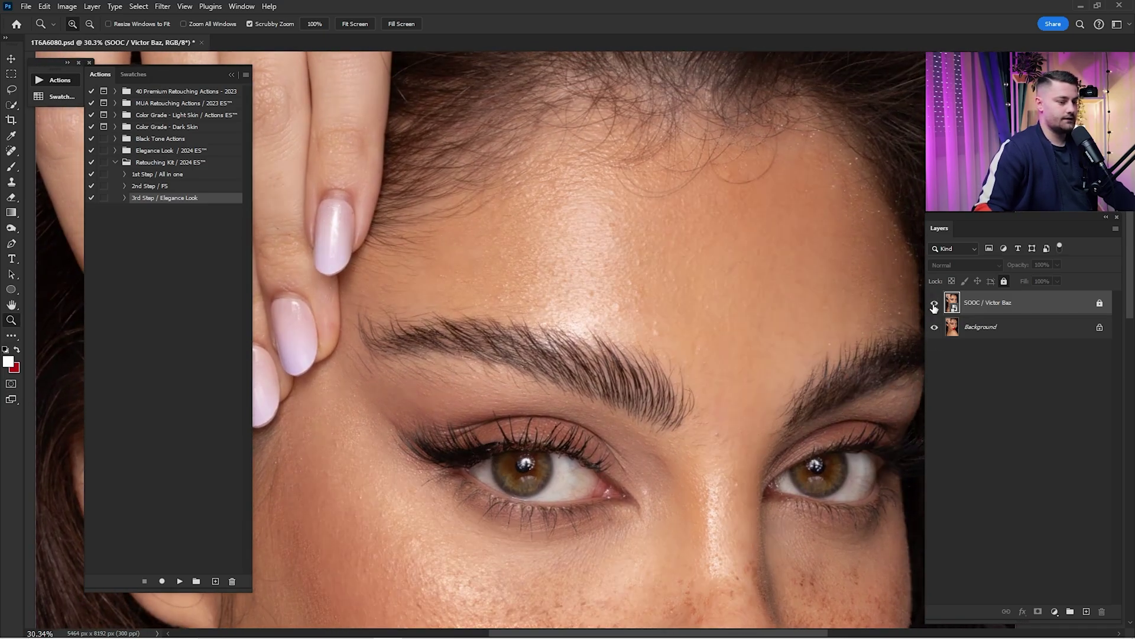
{"action": "left_click", "coordinate": [934, 305]}
Compare the entire retouched portrait with the original SOOC layer
{"action": "key", "text": "ctrl+0"}
{"action": "left_click", "coordinate": [935, 305]}
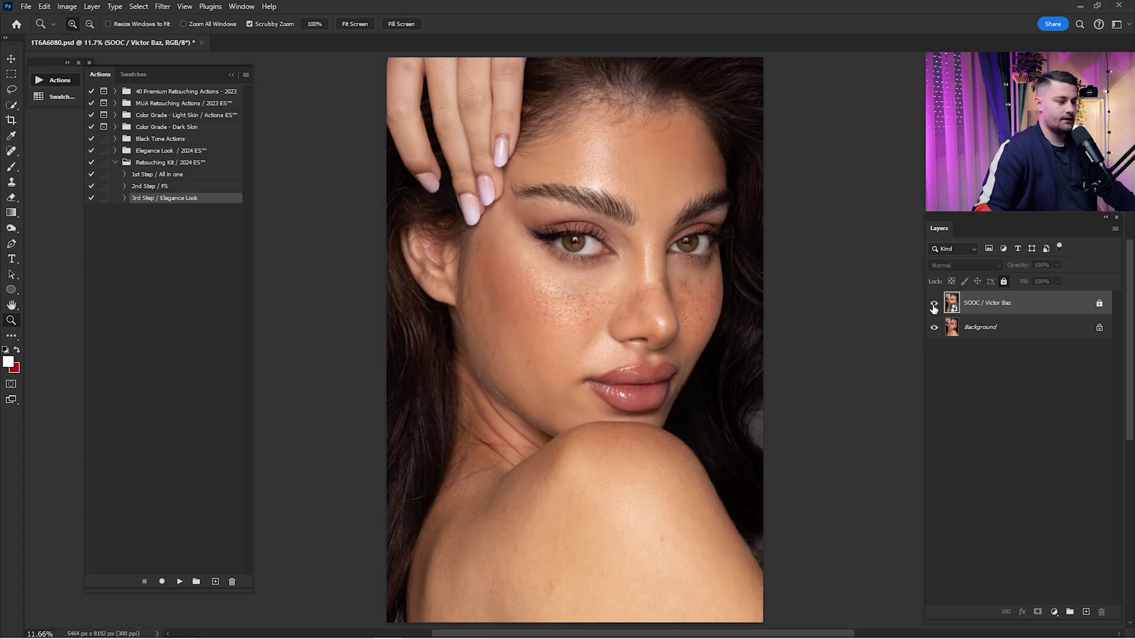
{"action": "left_click", "coordinate": [934, 305]}
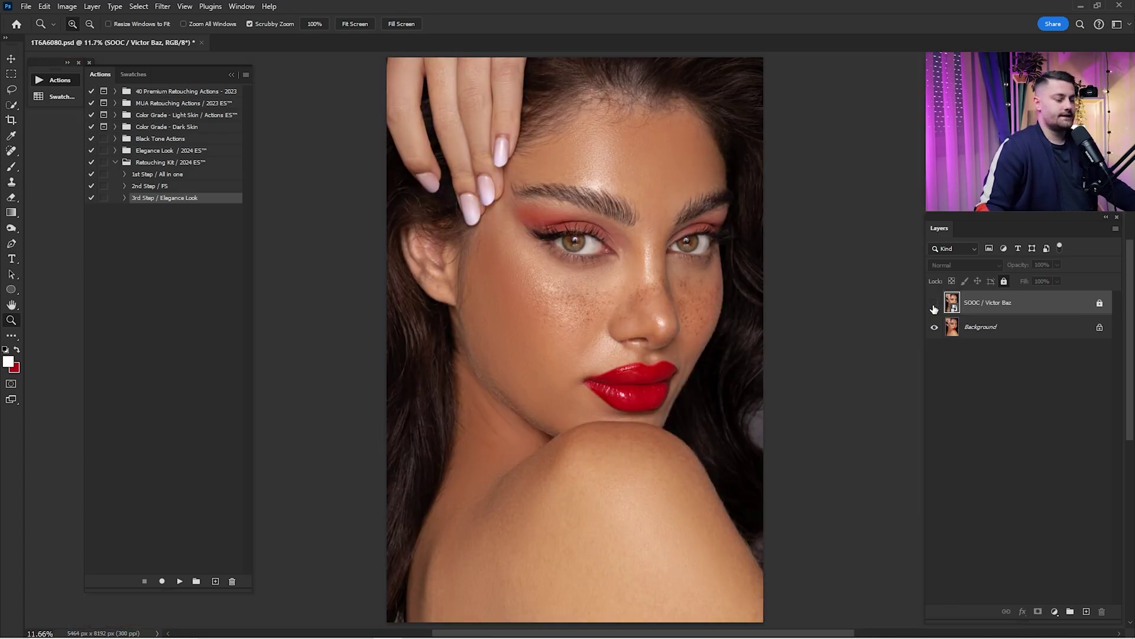